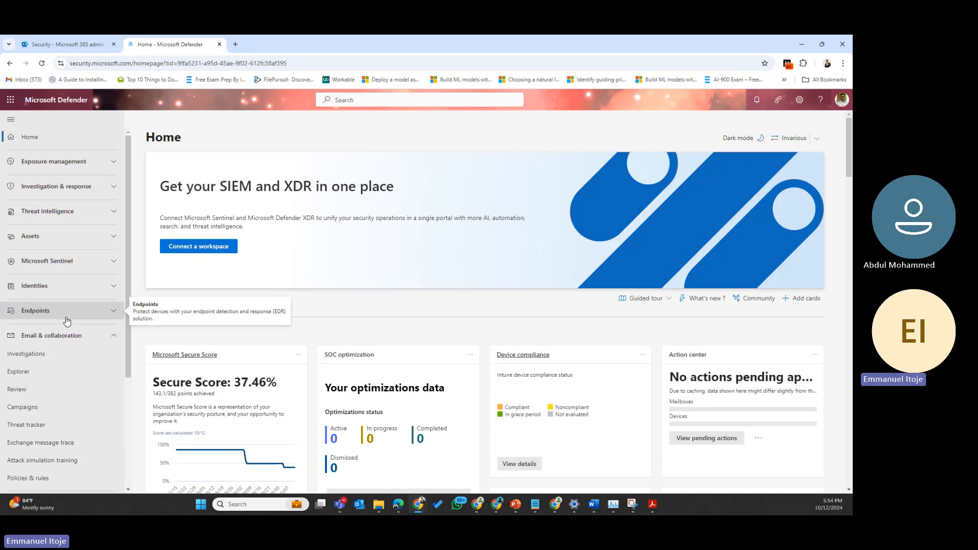
# Step: Open the Email & collaboration Investigations page, which shows no data for 10/11–10/12/2024
pyautogui.scroll(-3, 66, 319)
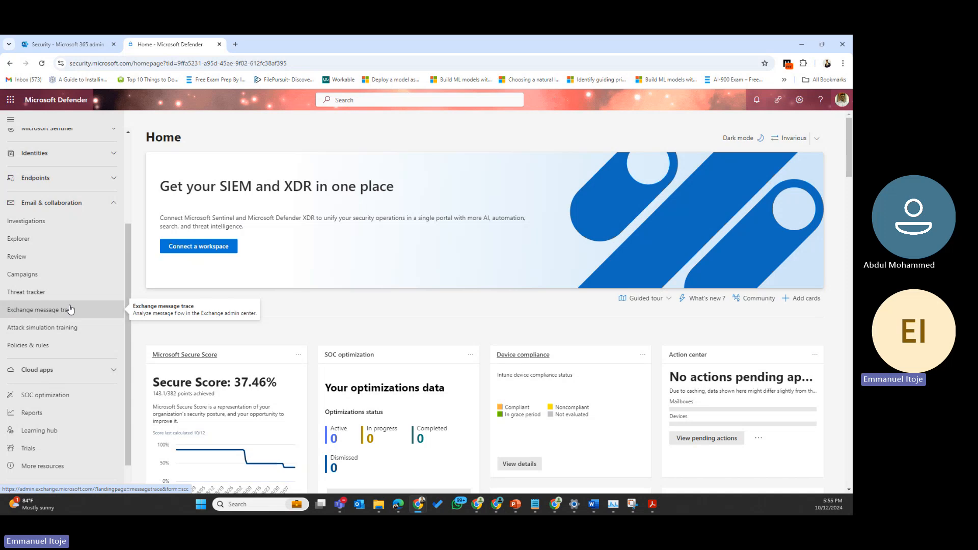
pyautogui.click(37, 225)
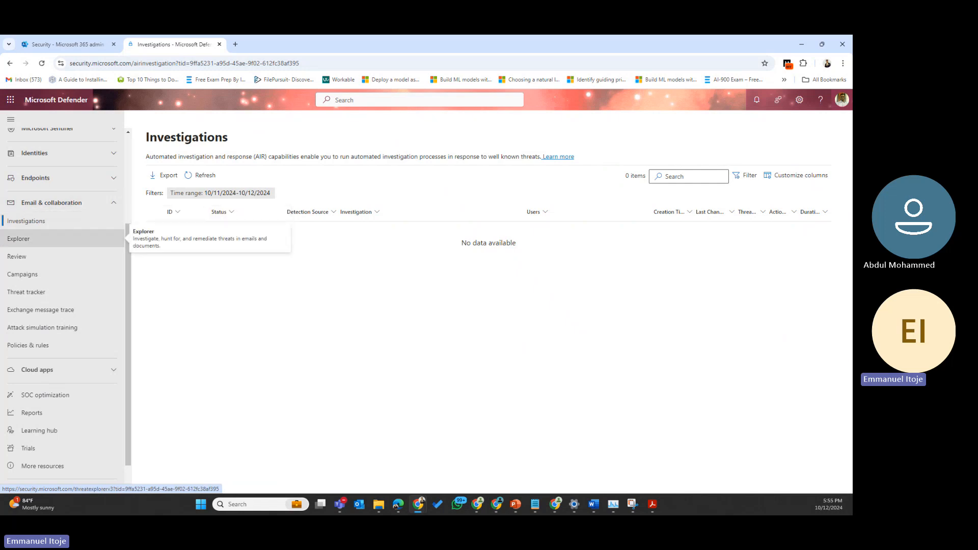
# Step: Open Explorer and pivot its email histogram by Sender domain
pyautogui.click(18, 238)
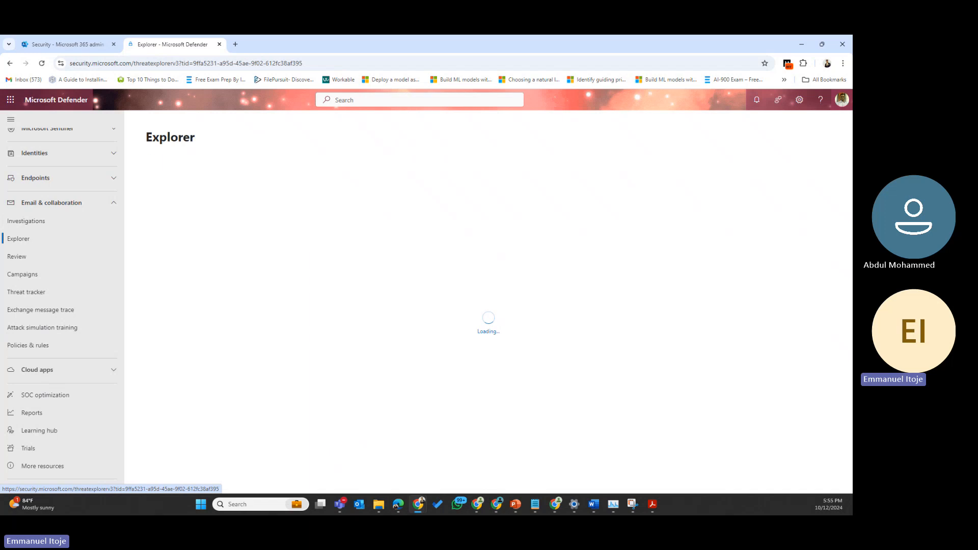
pyautogui.hotkey('alt', 'Tab')
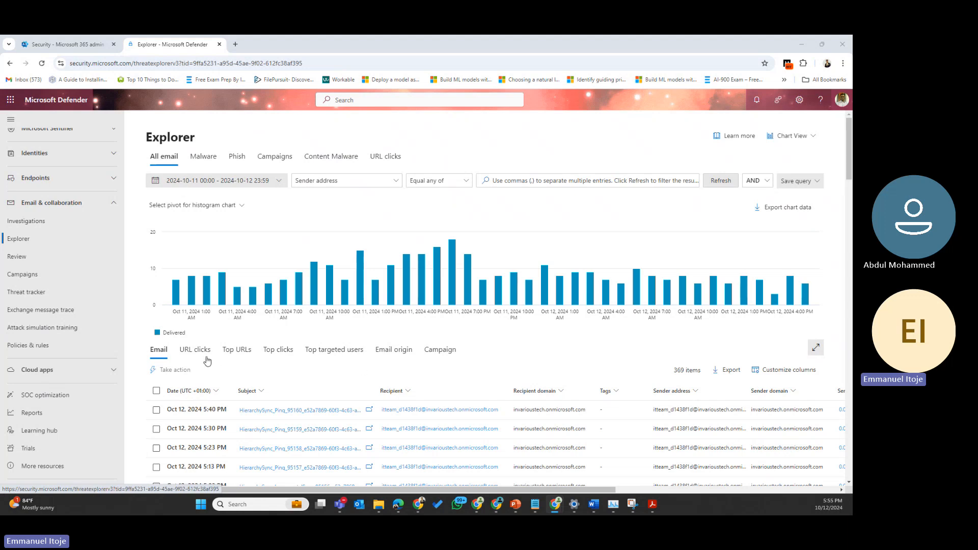
pyautogui.click(227, 206)
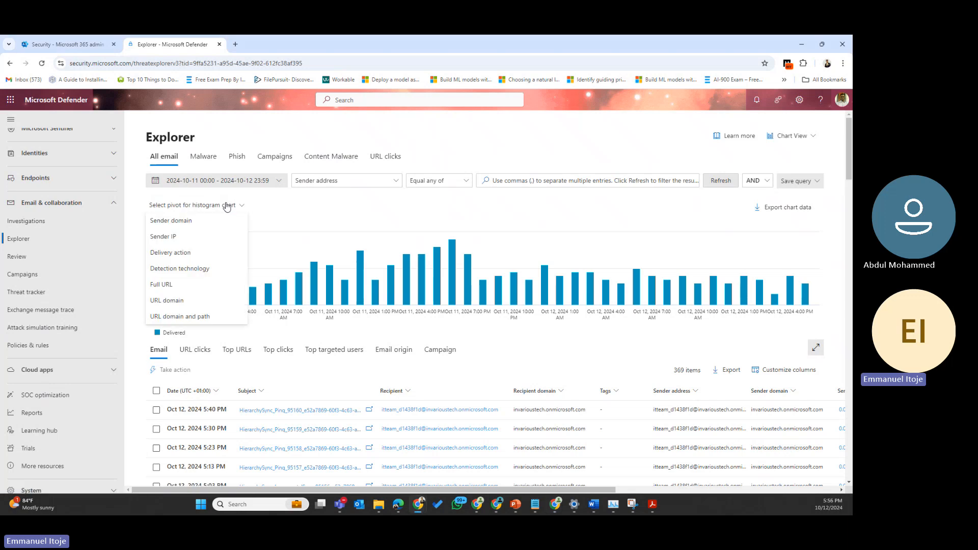
pyautogui.click(187, 221)
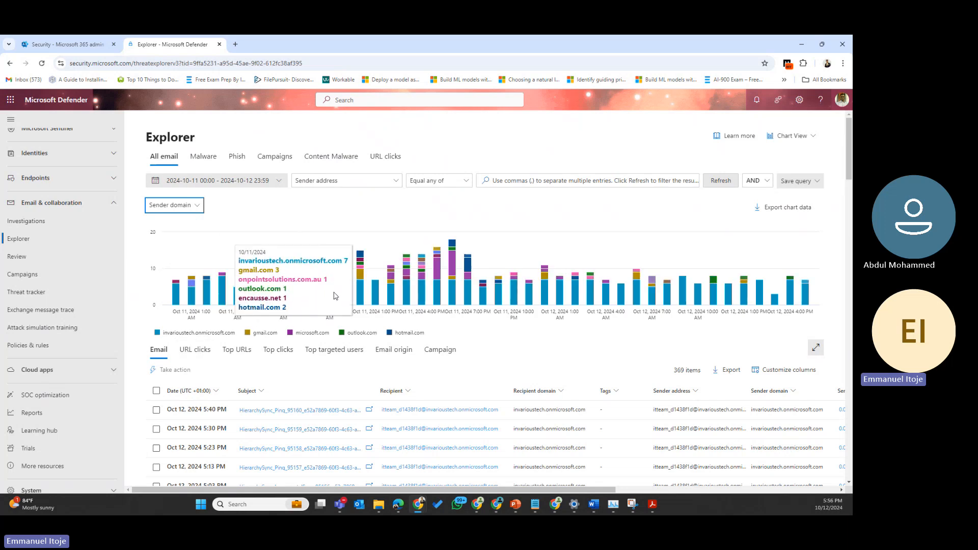
# Step: Re-pivot the chart by Sender IP, then go to the Review page
pyautogui.click(175, 206)
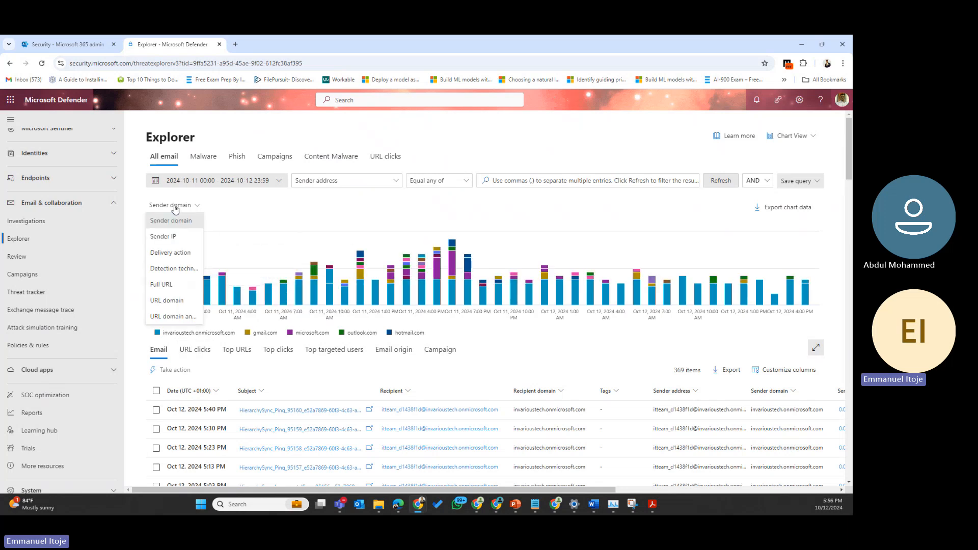
pyautogui.click(171, 238)
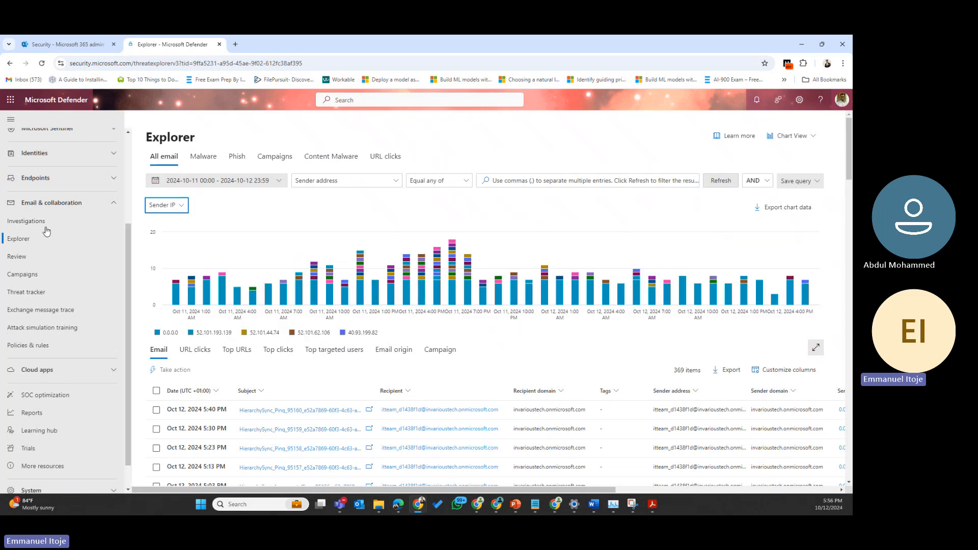
pyautogui.click(23, 263)
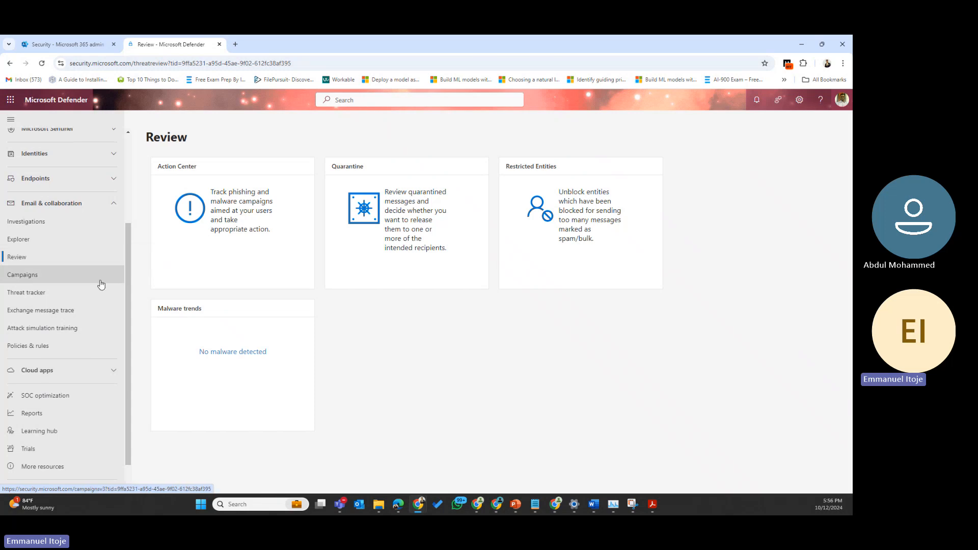
# Step: Expand Investigation & response and Actions & submissions to list Action center and Submissions
pyautogui.scroll(5, 101, 284)
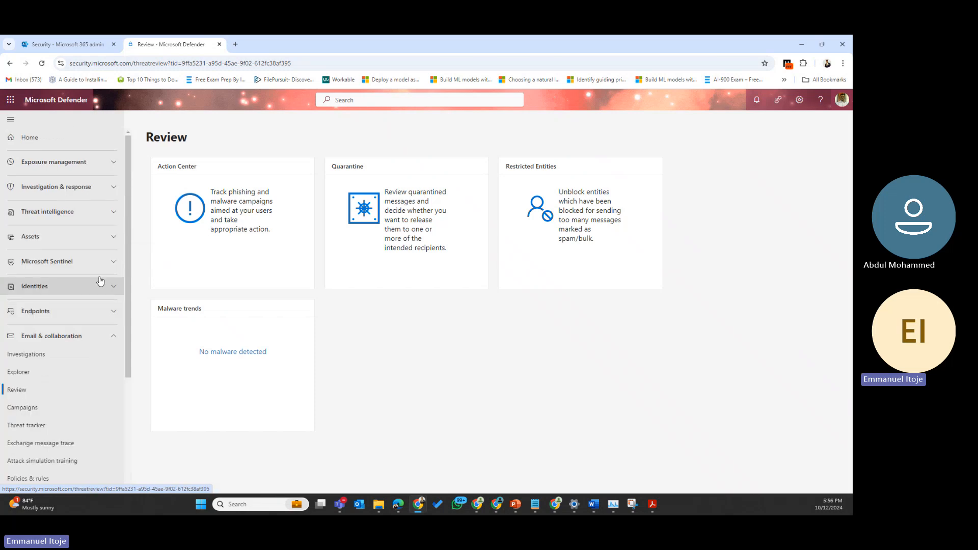
pyautogui.click(66, 187)
pyautogui.click(51, 241)
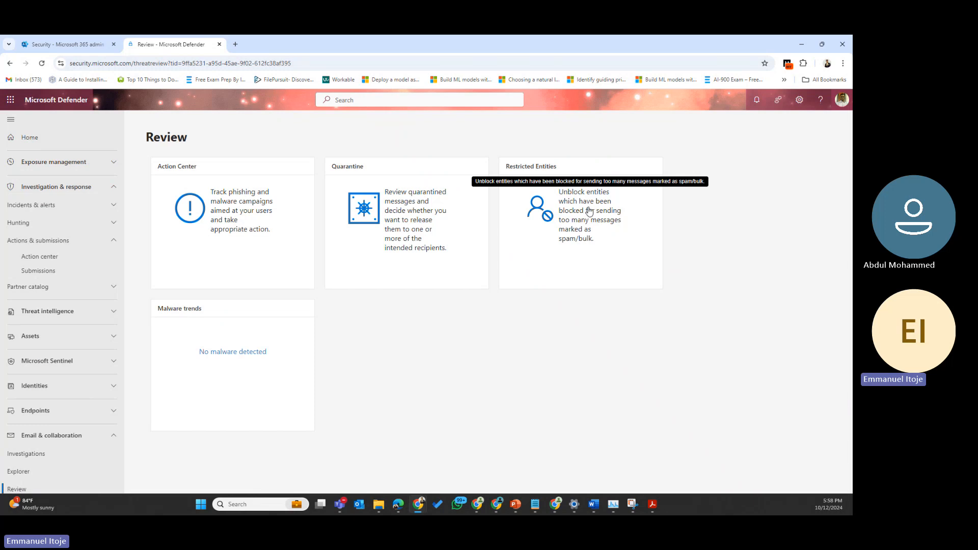
# Step: View Campaigns and Threat tracker, then return to Explorer's All email list of 370 messages
pyautogui.scroll(-3, 30, 395)
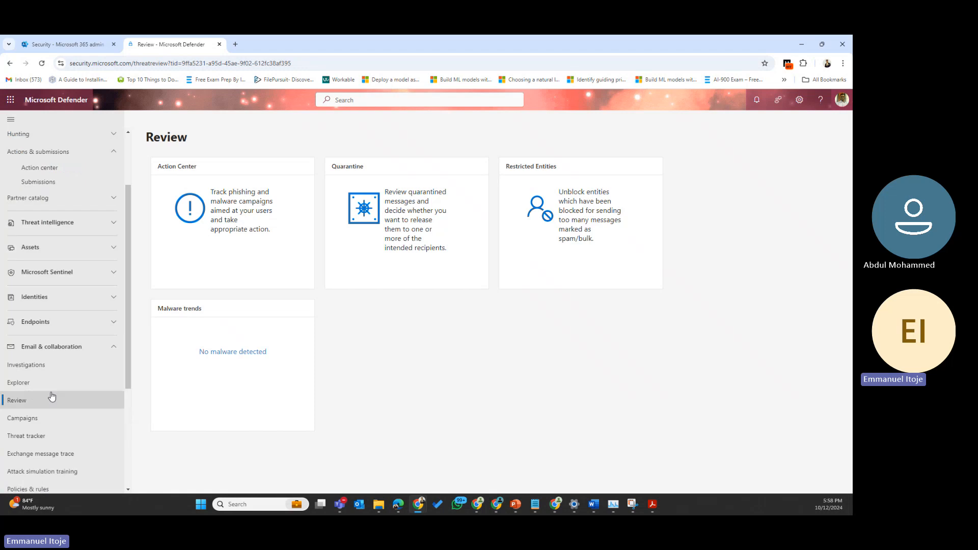
pyautogui.click(38, 416)
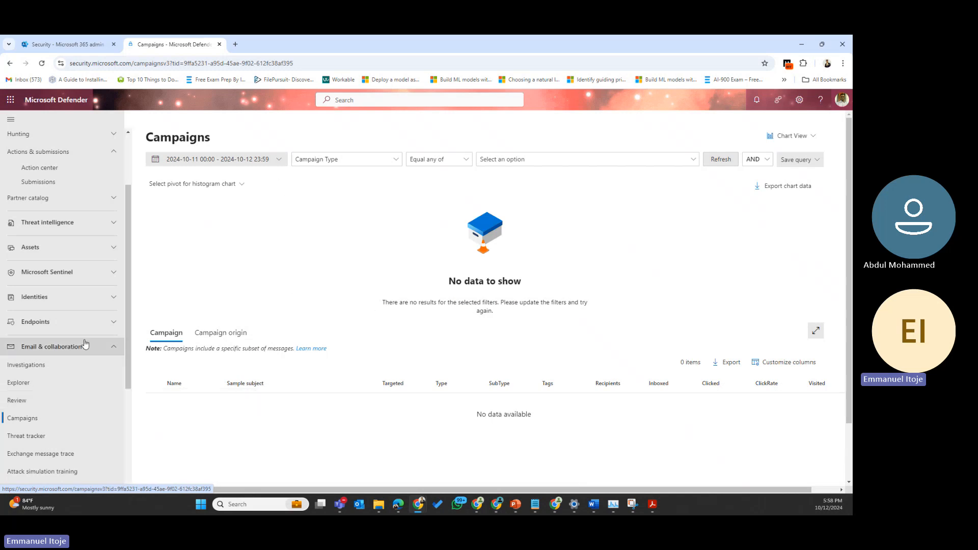
pyautogui.scroll(-2, 51, 342)
pyautogui.click(19, 347)
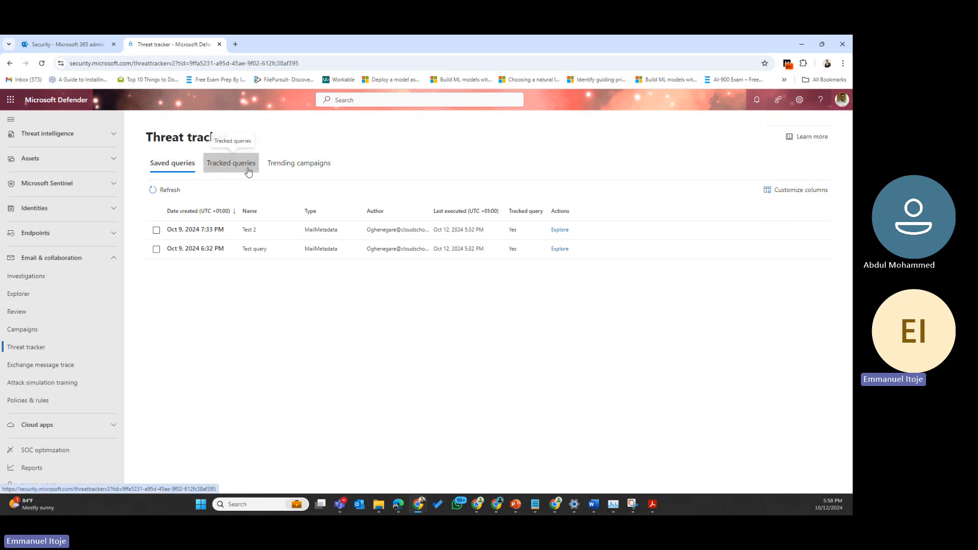
pyautogui.click(34, 298)
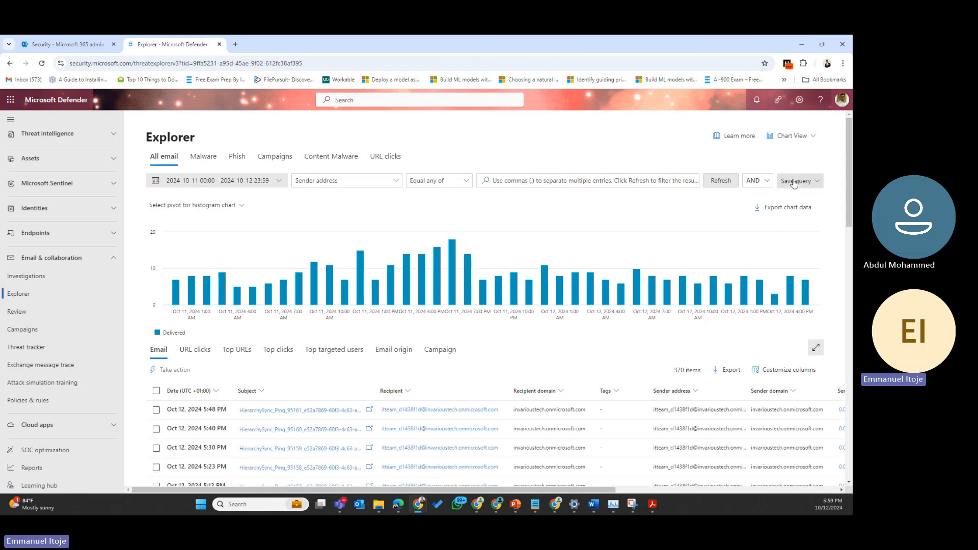
# Step: Filter Explorer emails on Sender mail from domain with Equal any of, and refresh
pyautogui.click(794, 182)
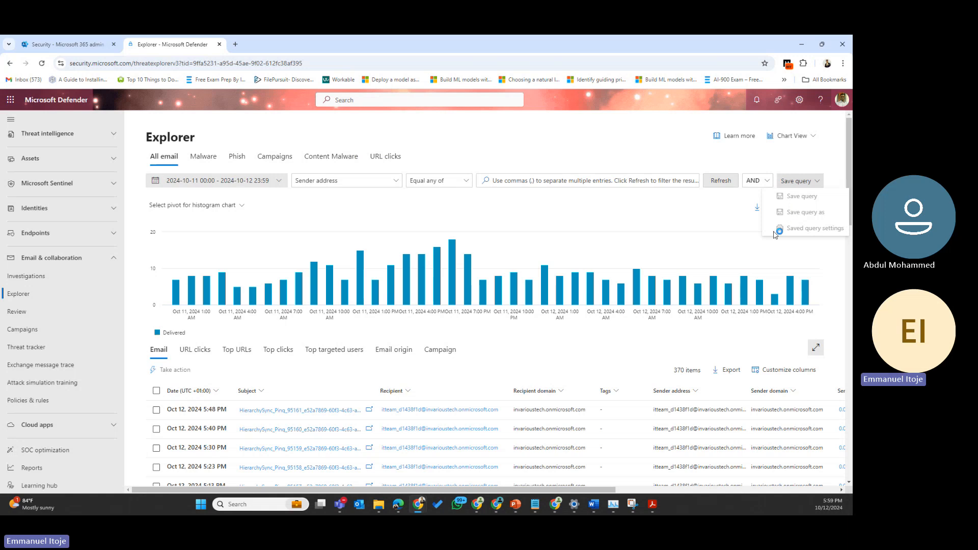
pyautogui.click(335, 184)
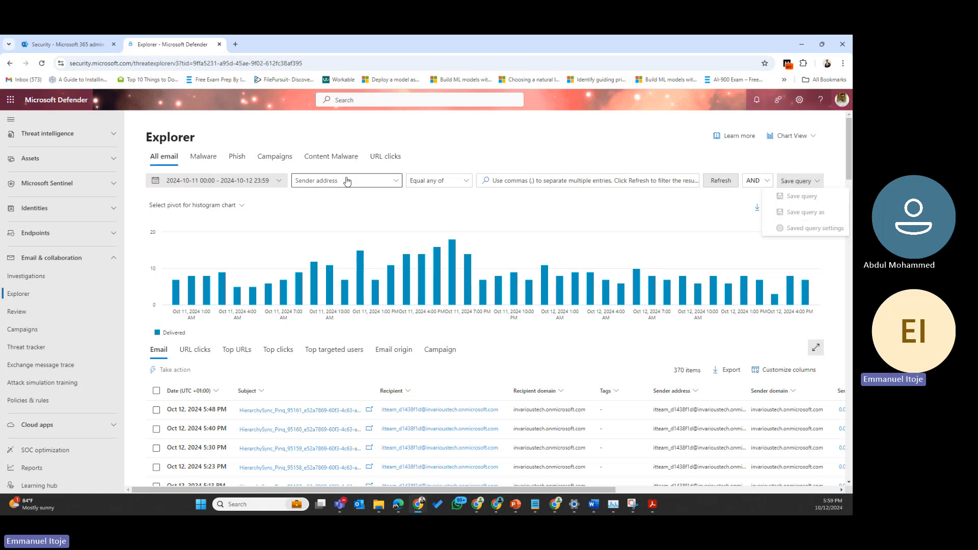
pyautogui.click(445, 228)
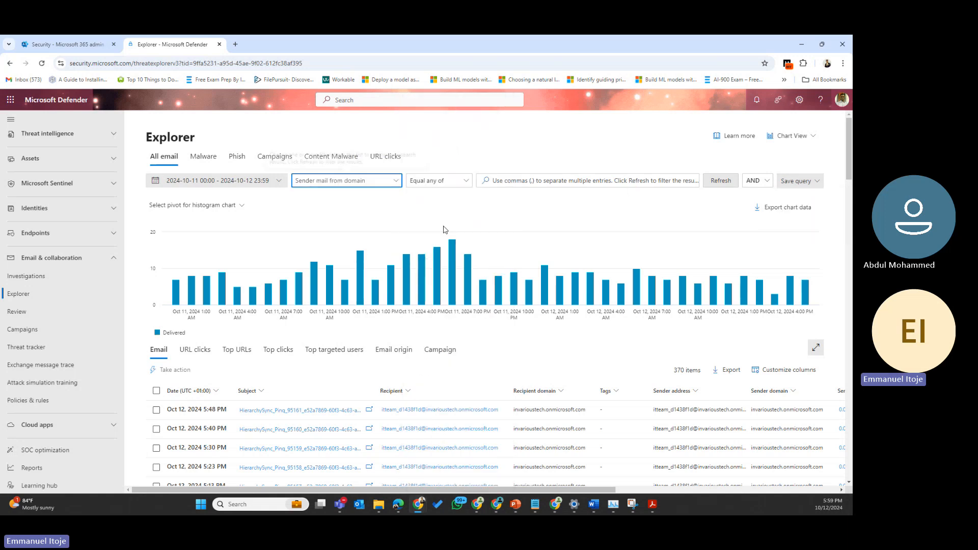
pyautogui.click(815, 185)
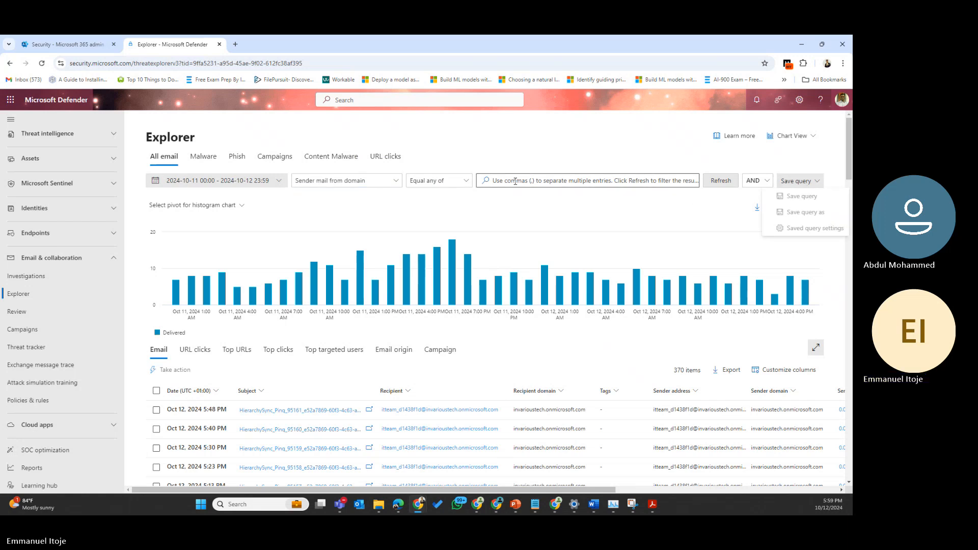
pyautogui.click(436, 185)
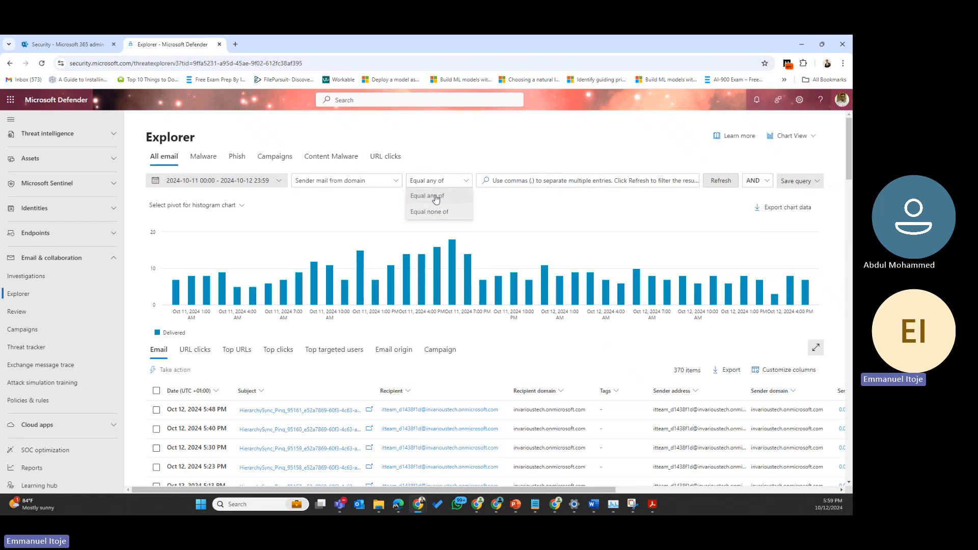
pyautogui.click(434, 196)
pyautogui.click(717, 182)
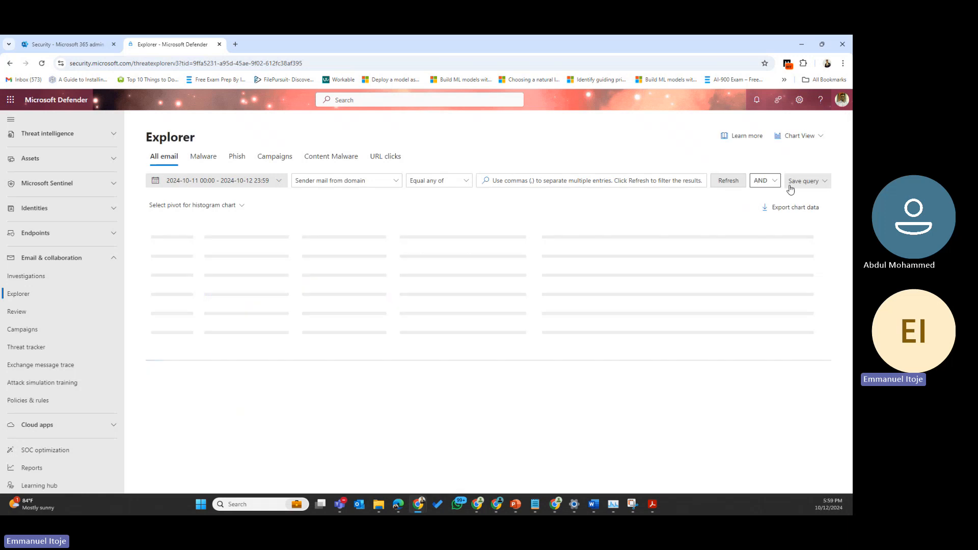
# Step: Open the Save query form and cancel it without saving
pyautogui.click(800, 182)
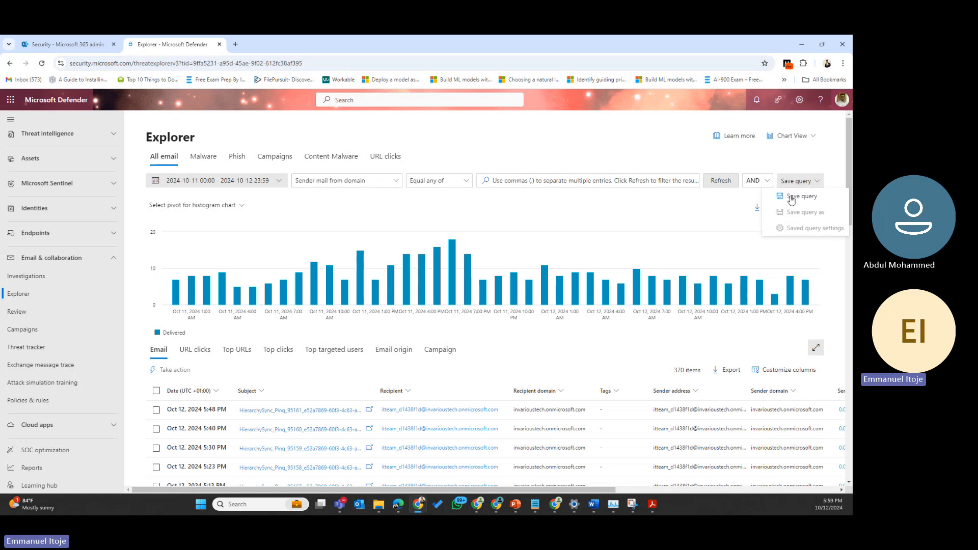
pyautogui.click(791, 198)
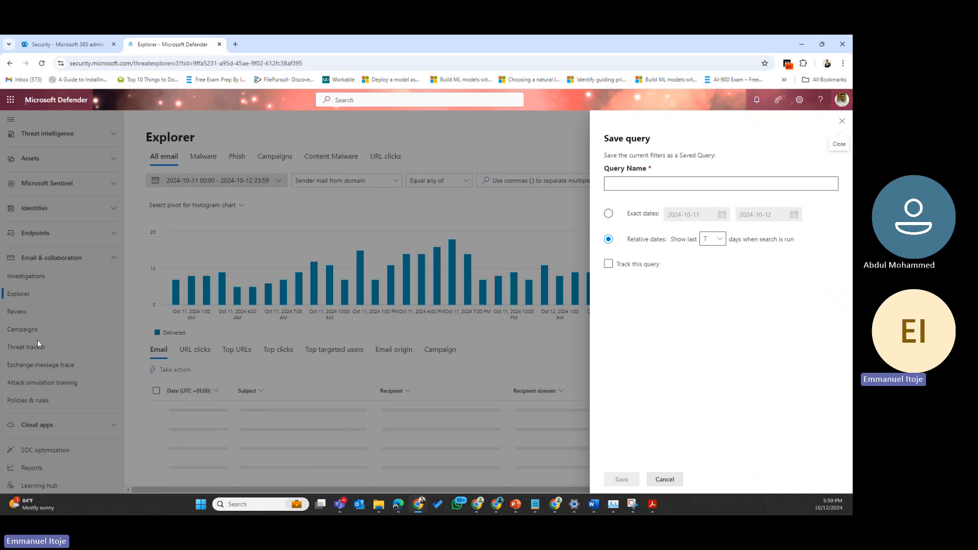
pyautogui.click(842, 121)
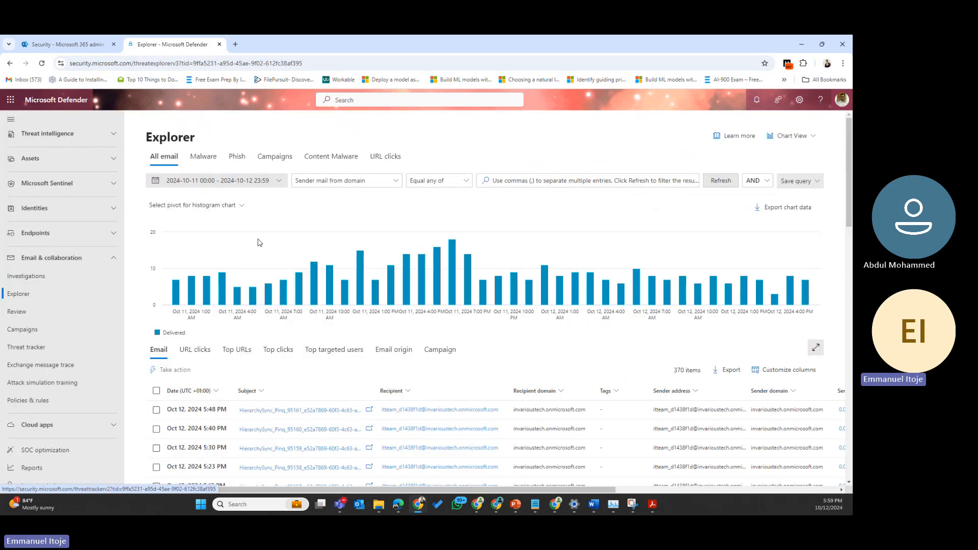
# Step: Return to Threat tracker, whose Saved queries list Test 2 and Test query
pyautogui.click(17, 347)
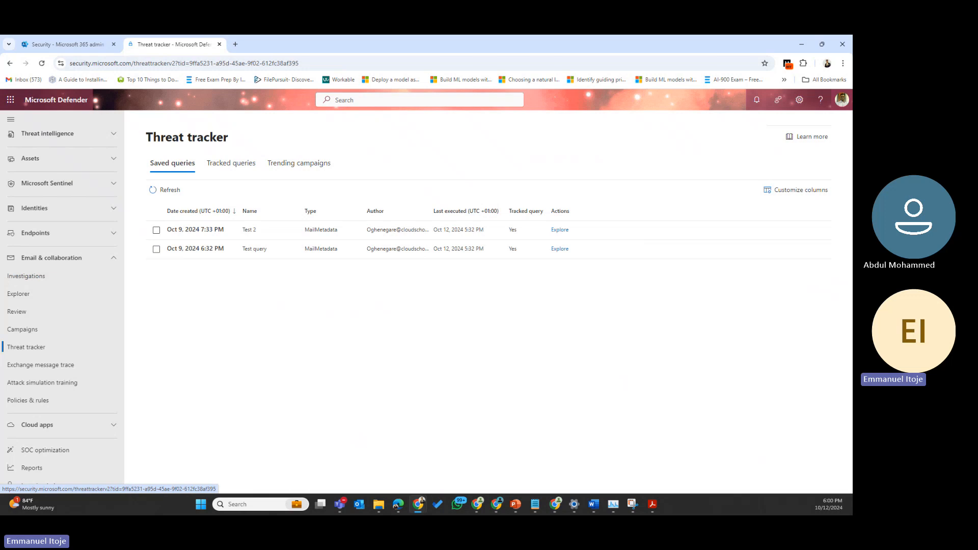
# Step: Open Exchange message trace in a new tab, sign in with the work account, and return to Threat tracker
pyautogui.click(58, 364)
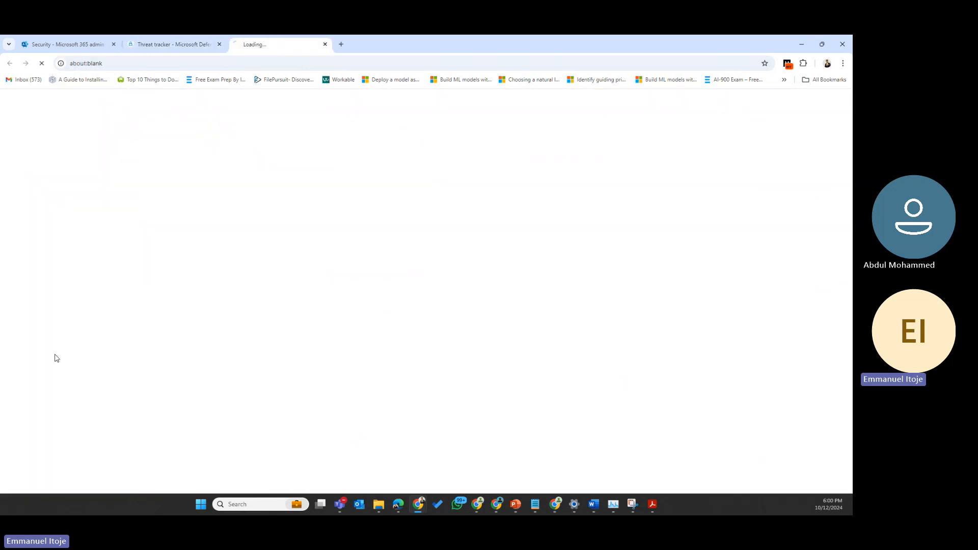
pyautogui.click(182, 45)
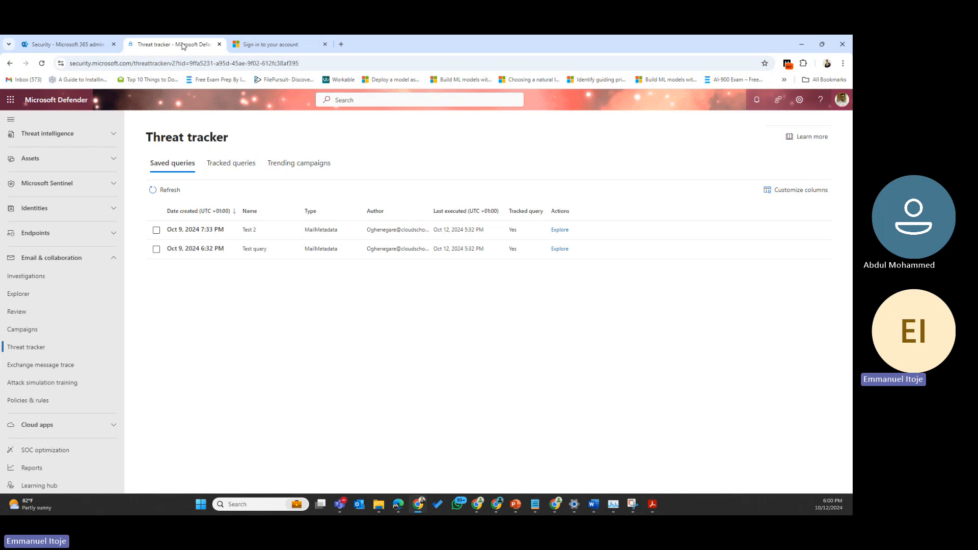
pyautogui.click(298, 41)
pyautogui.click(376, 270)
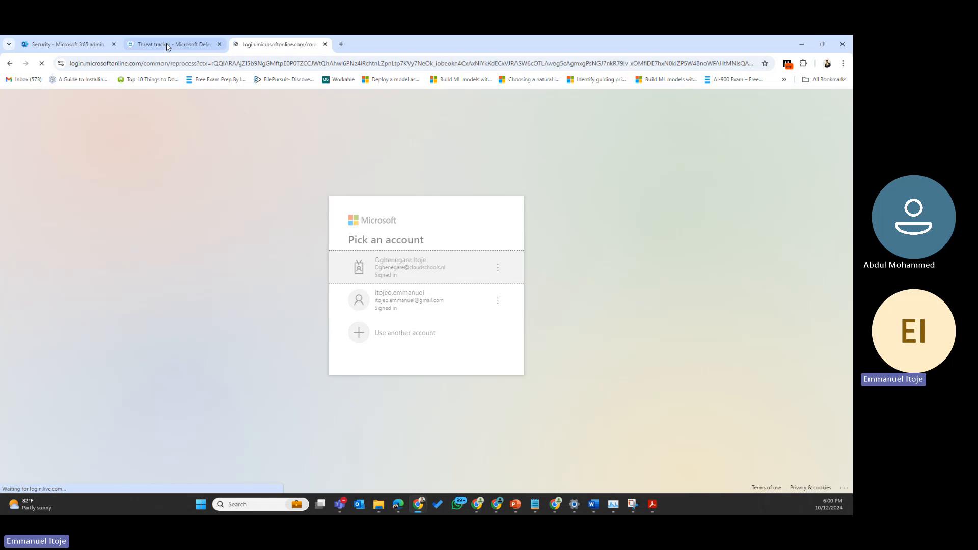
pyautogui.click(167, 46)
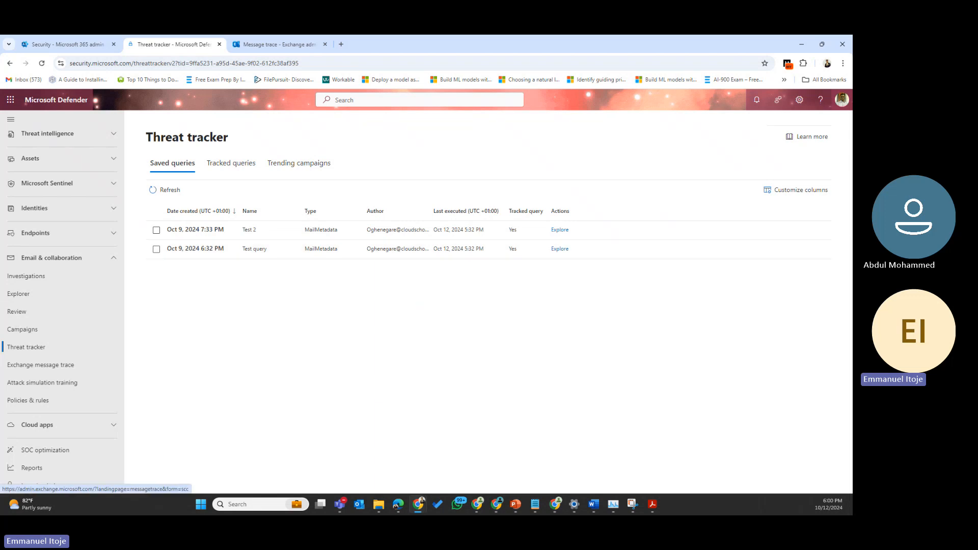
# Step: Open the Attack simulation training Overview page
pyautogui.click(25, 387)
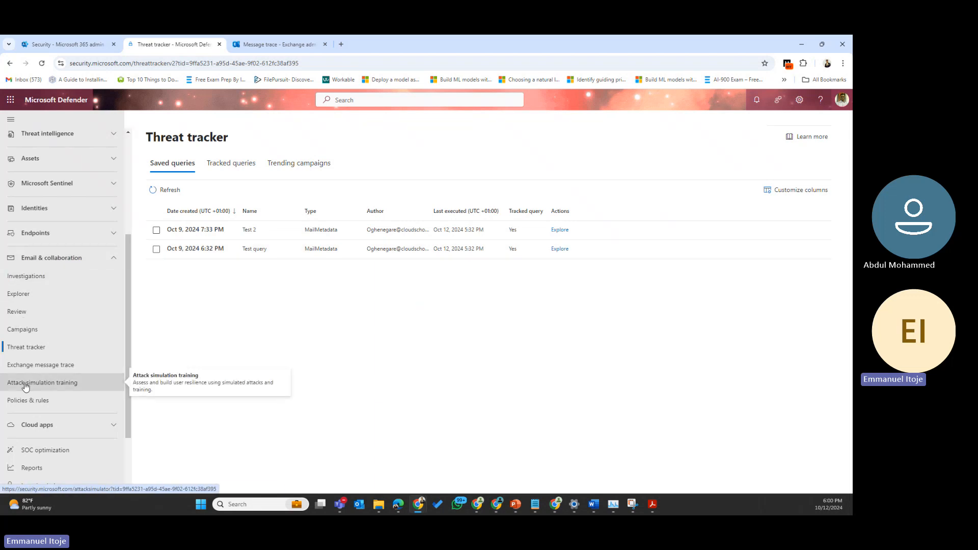
pyautogui.click(56, 402)
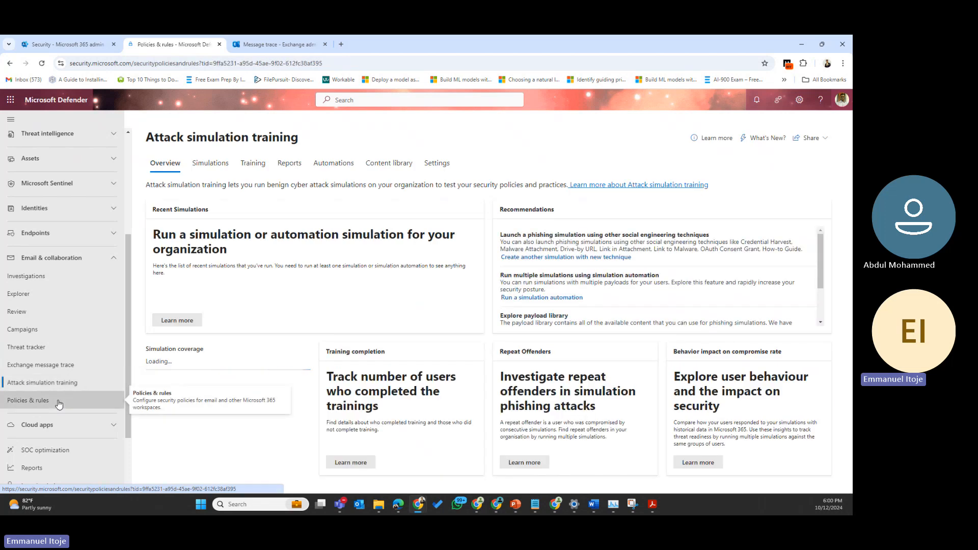
pyautogui.click(35, 386)
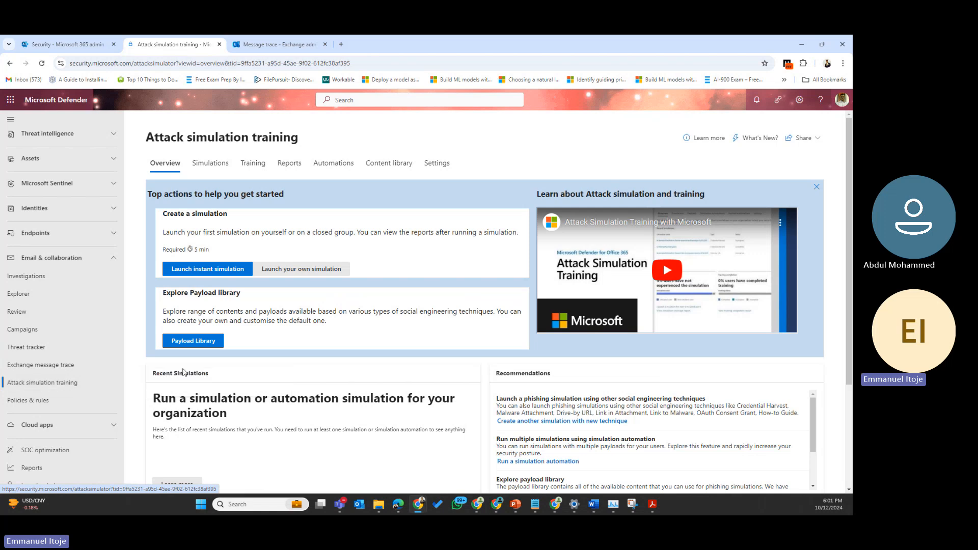
# Step: Open Policies & rules, listing Threat policies, Alert policy and Activity alerts
pyautogui.click(22, 404)
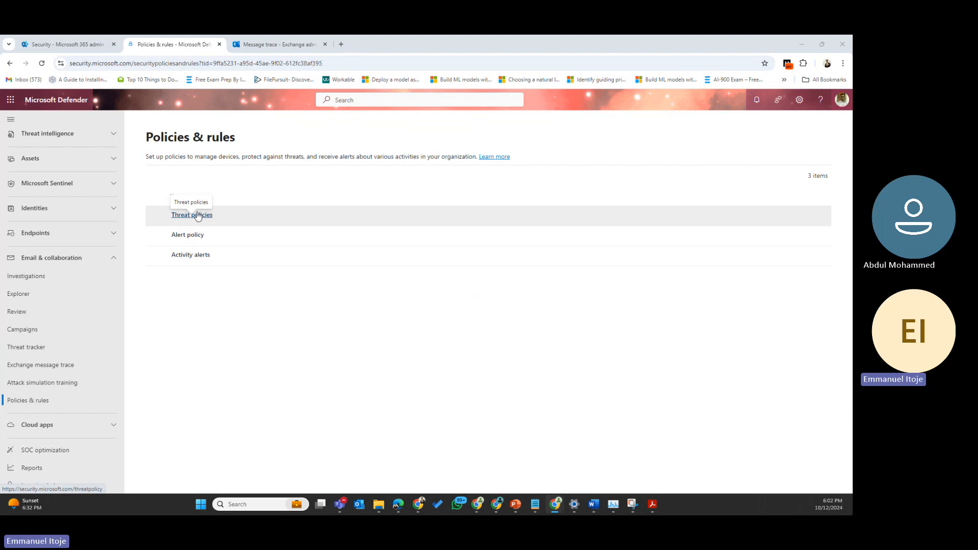
# Step: Open the Threat policies page from Policies & rules
pyautogui.click(198, 215)
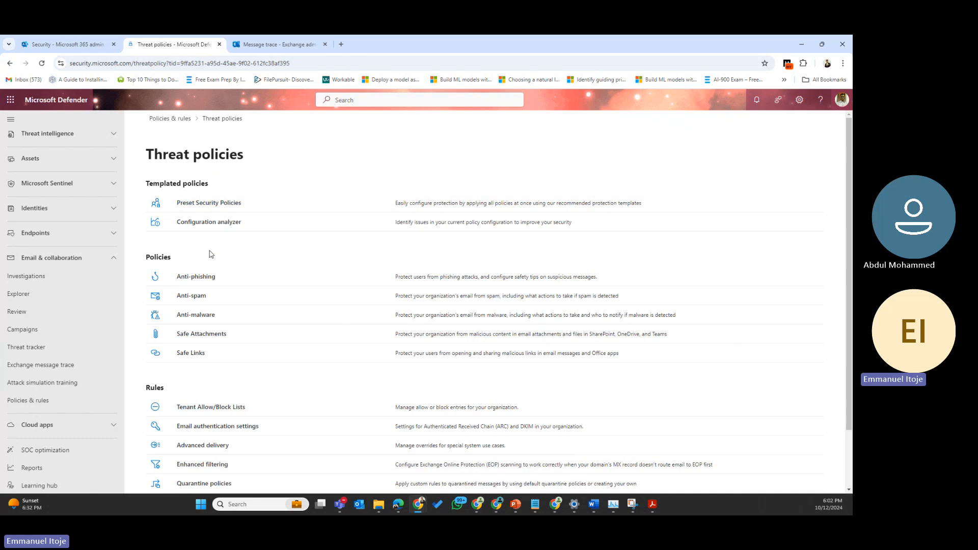
pyautogui.scroll(-2, 209, 252)
pyautogui.scroll(2, 206, 265)
# Step: Highlight the Templated policies, Policies and Rules headings, then the whole page, and clear it
pyautogui.moveTo(209, 185); pyautogui.dragTo(144, 186)
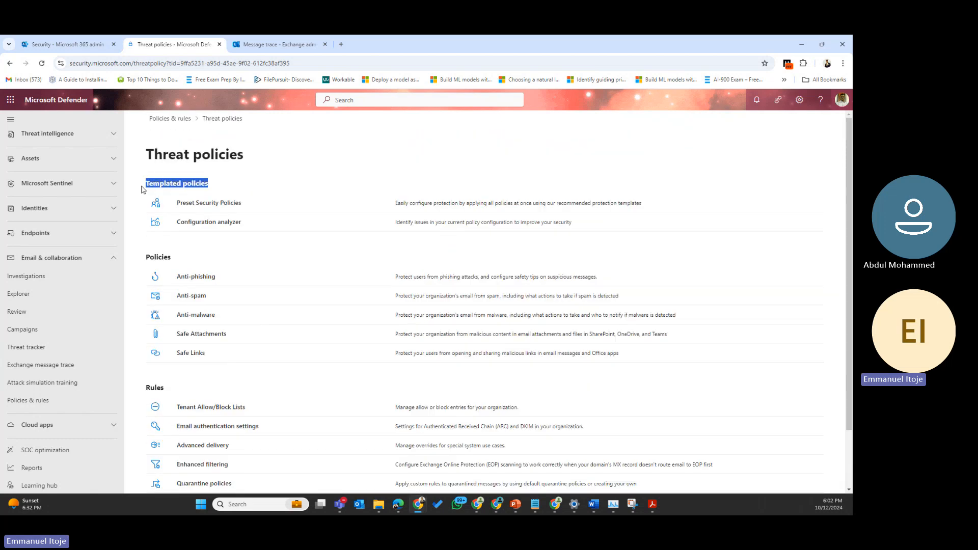
pyautogui.moveTo(181, 262); pyautogui.dragTo(138, 260)
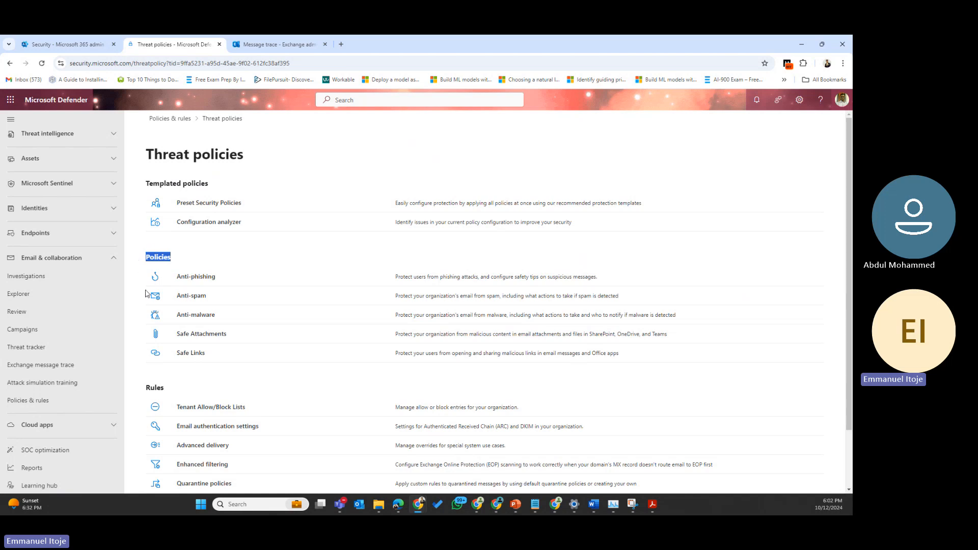
pyautogui.scroll(-2, 145, 294)
pyautogui.moveTo(176, 325); pyautogui.dragTo(127, 325)
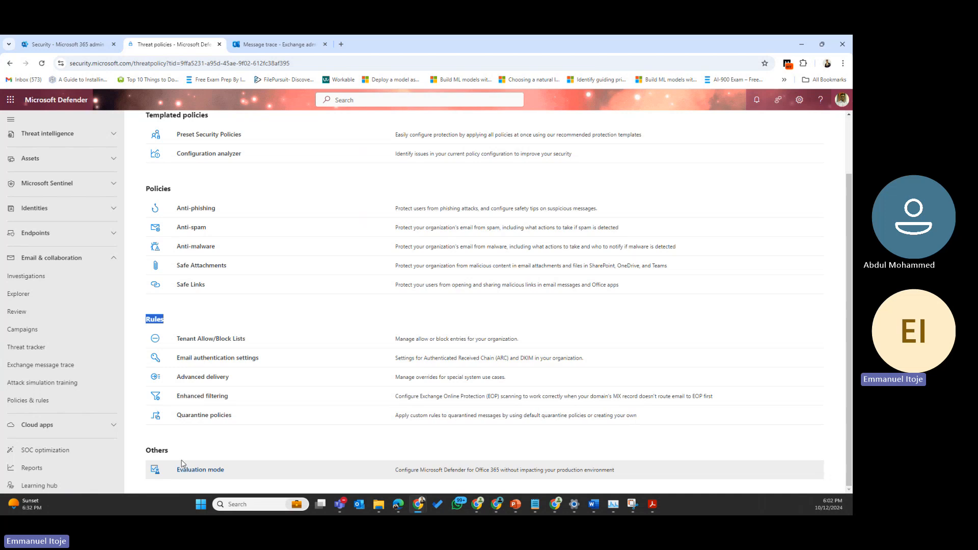
pyautogui.moveTo(181, 457); pyautogui.dragTo(309, 148)
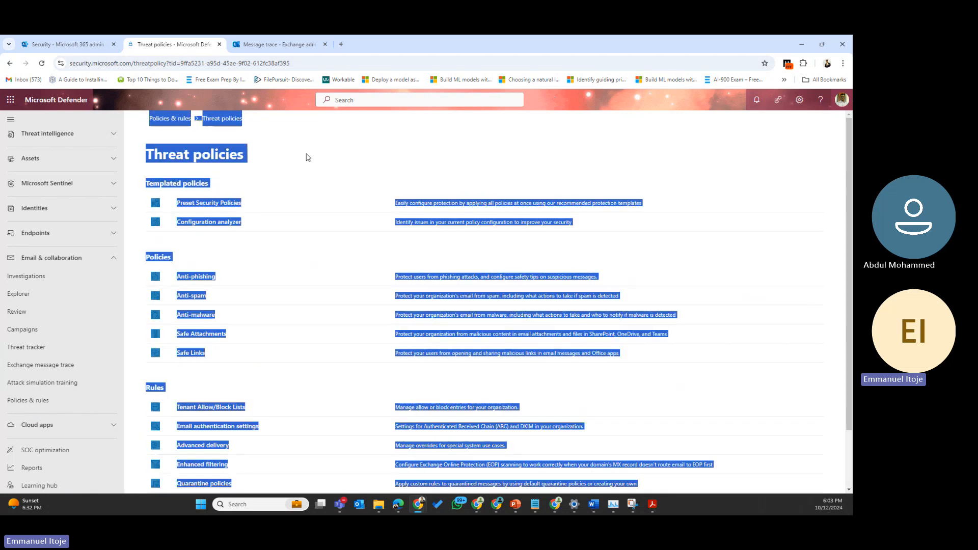
pyautogui.click(306, 152)
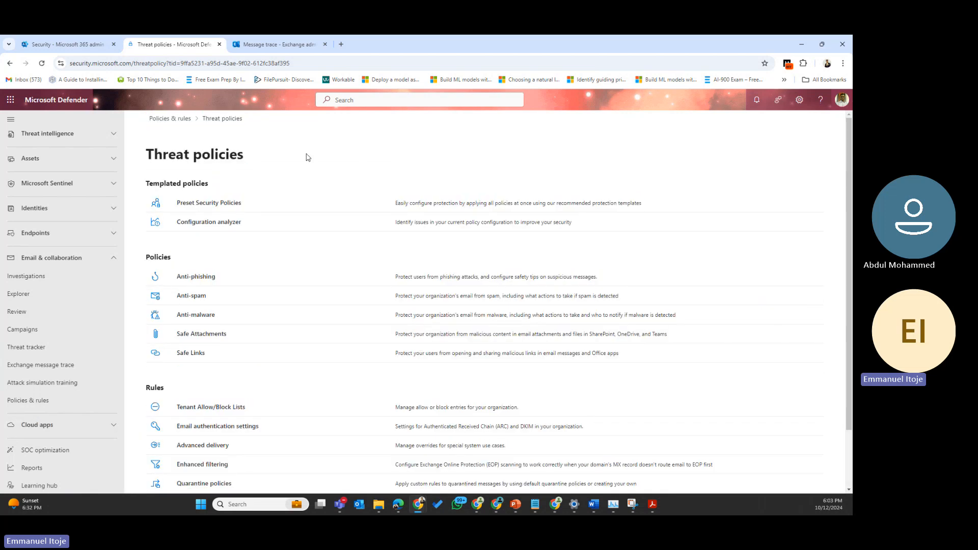
# Step: Open Preset Security Policies from the Threat policies page
pyautogui.click(206, 204)
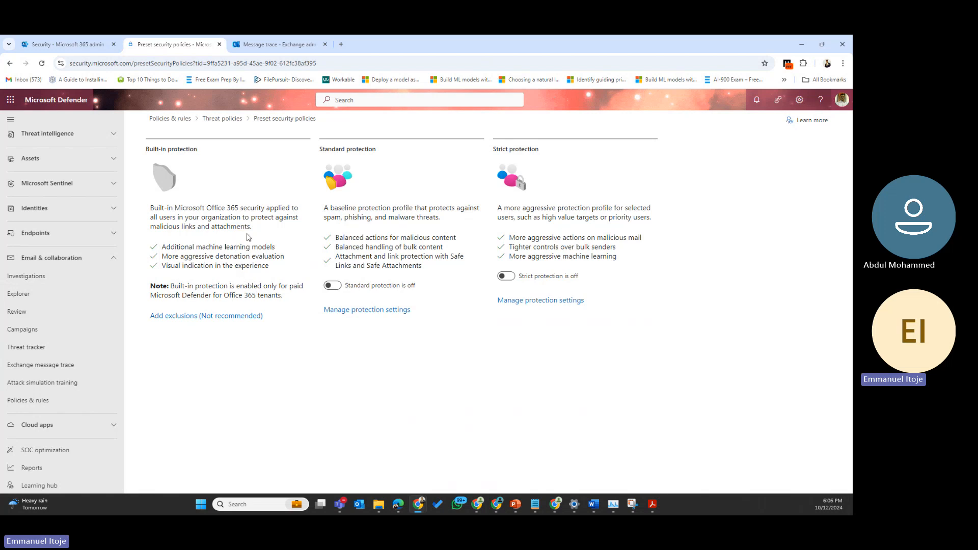
pyautogui.moveTo(196, 153); pyautogui.dragTo(140, 151)
pyautogui.moveTo(383, 151); pyautogui.dragTo(314, 152)
pyautogui.moveTo(557, 151); pyautogui.dragTo(375, 164)
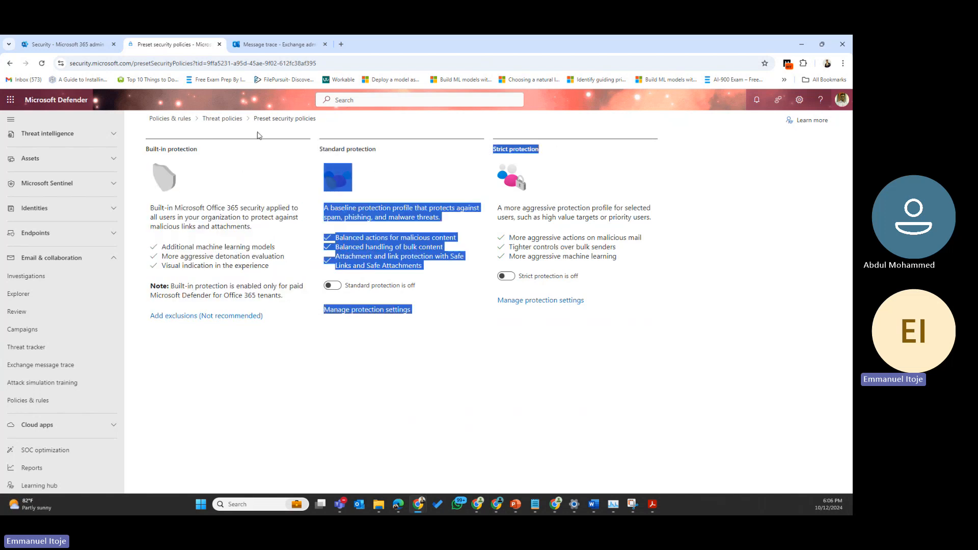
pyautogui.click(519, 132)
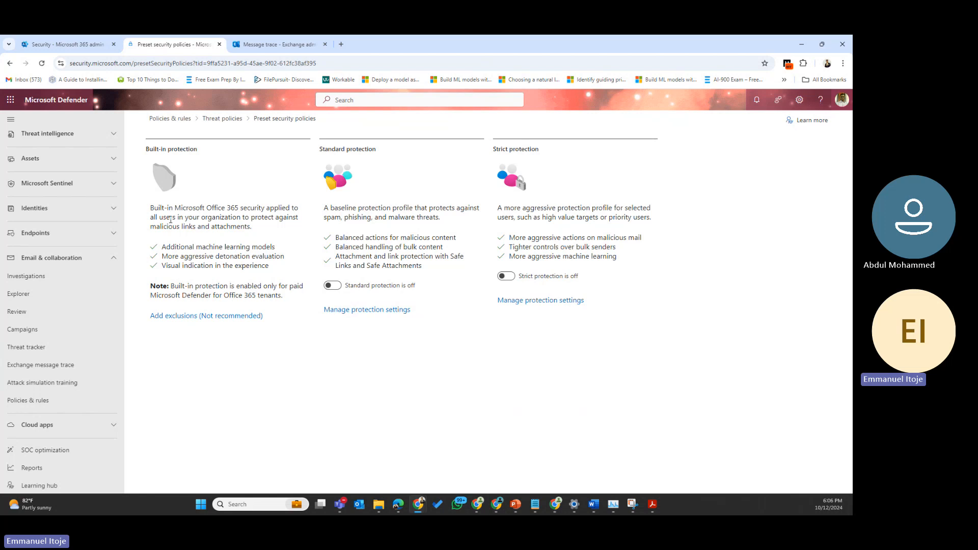
pyautogui.moveTo(170, 220); pyautogui.dragTo(304, 222)
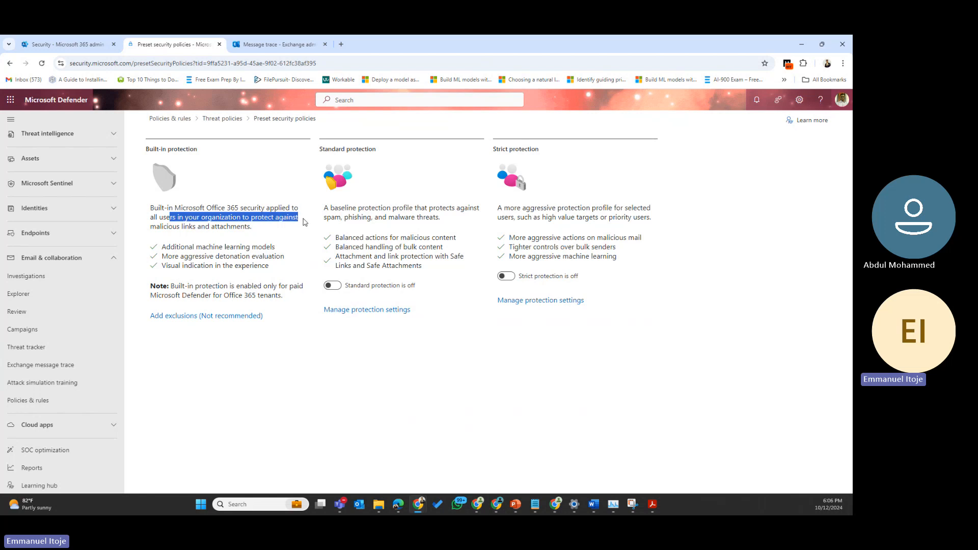
pyautogui.click(223, 236)
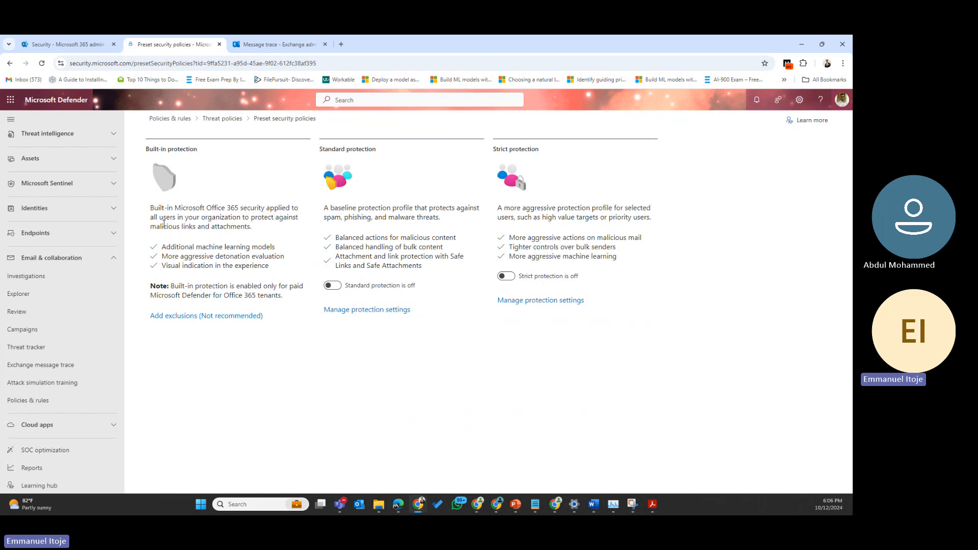
pyautogui.moveTo(168, 228); pyautogui.dragTo(264, 229)
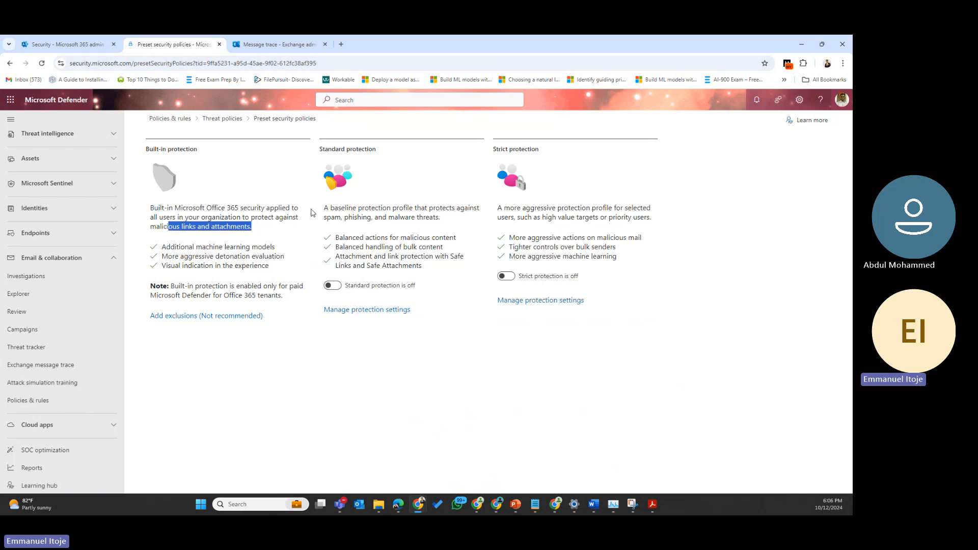
pyautogui.click(285, 181)
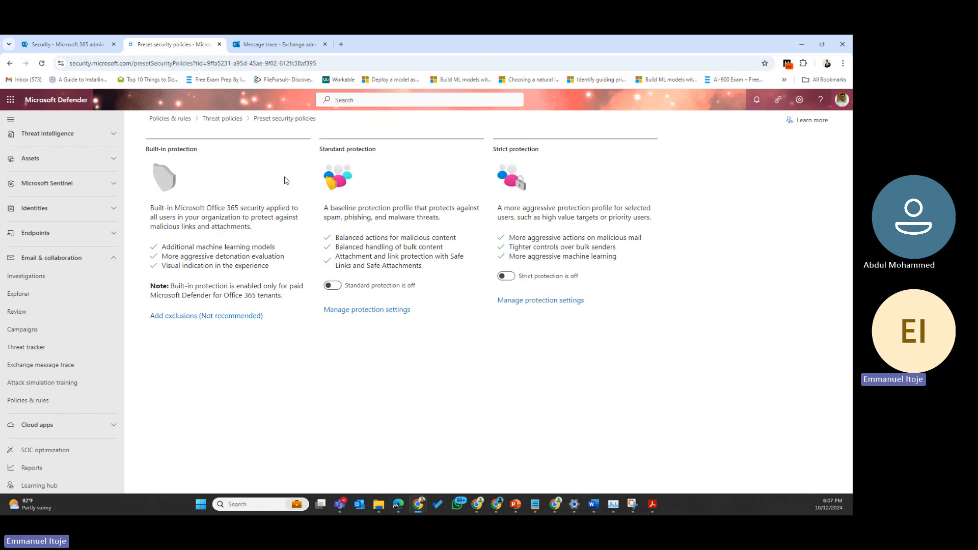
pyautogui.moveTo(243, 253); pyautogui.dragTo(258, 247)
pyautogui.click(262, 229)
pyautogui.moveTo(273, 267); pyautogui.dragTo(189, 257)
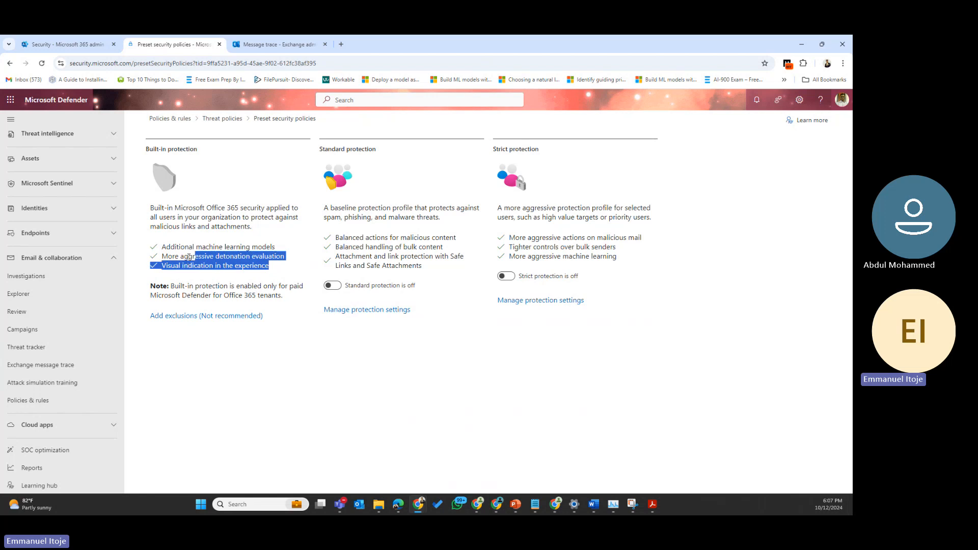
pyautogui.click(188, 337)
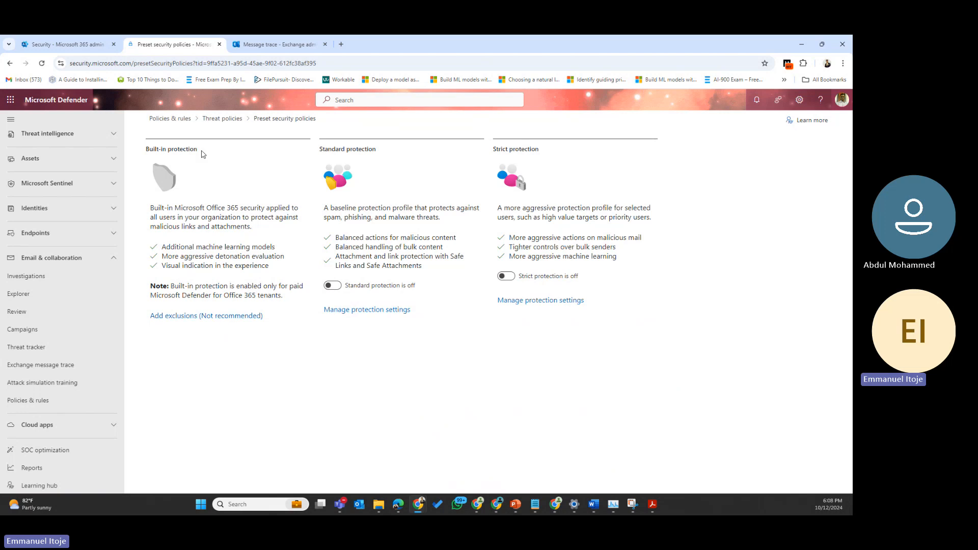
pyautogui.moveTo(202, 153); pyautogui.dragTo(148, 151)
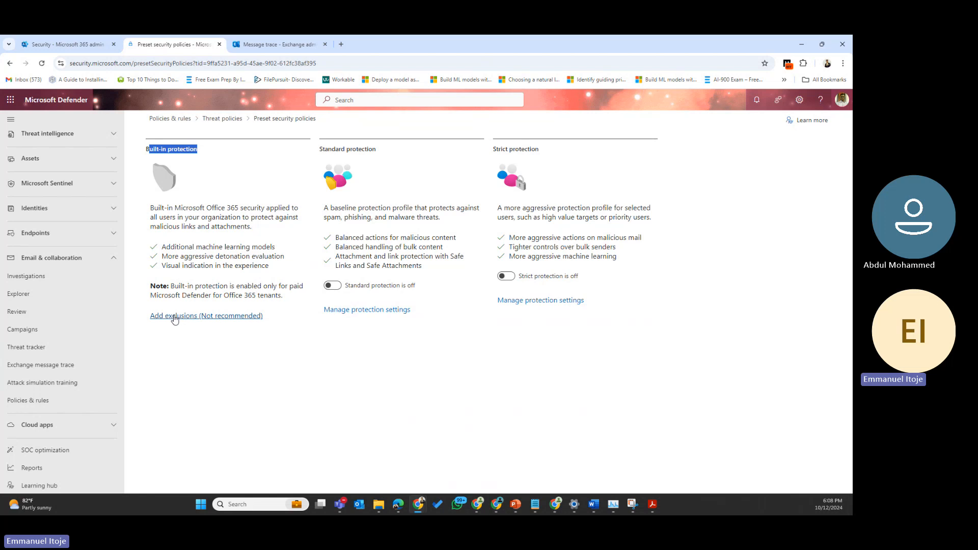
# Step: Open the Built-in protection exclusions, step through the Users, Groups and Domains fields, then close without saving
pyautogui.click(200, 316)
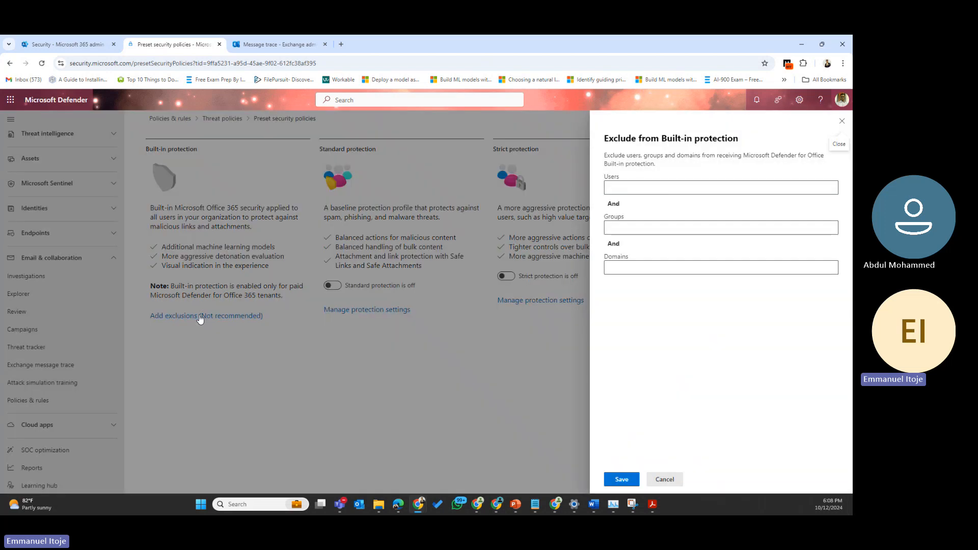
pyautogui.click(698, 184)
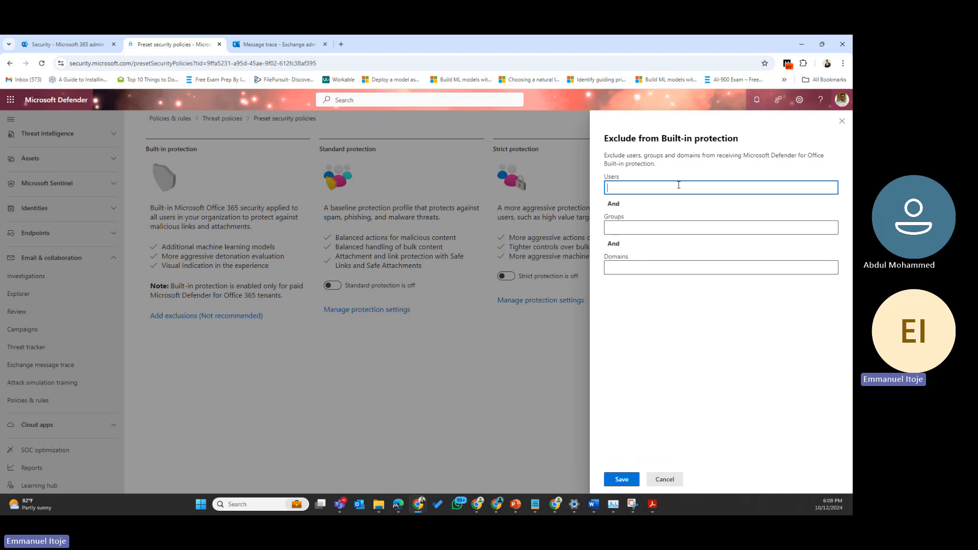
pyautogui.click(632, 228)
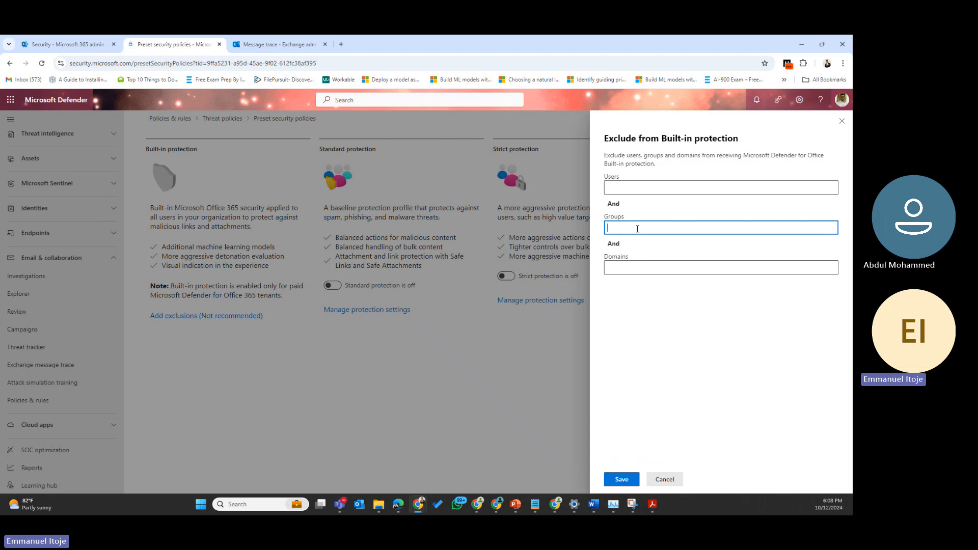
pyautogui.click(632, 266)
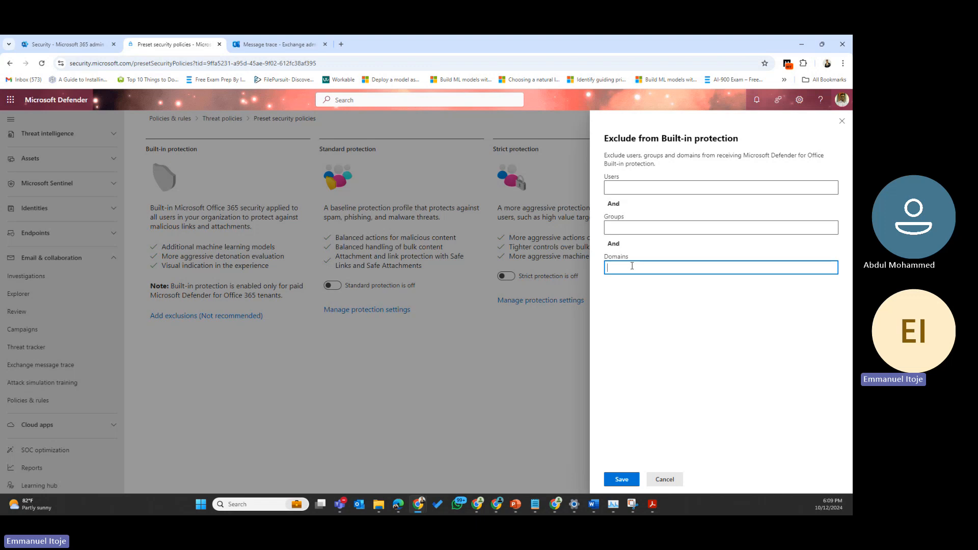
pyautogui.click(842, 123)
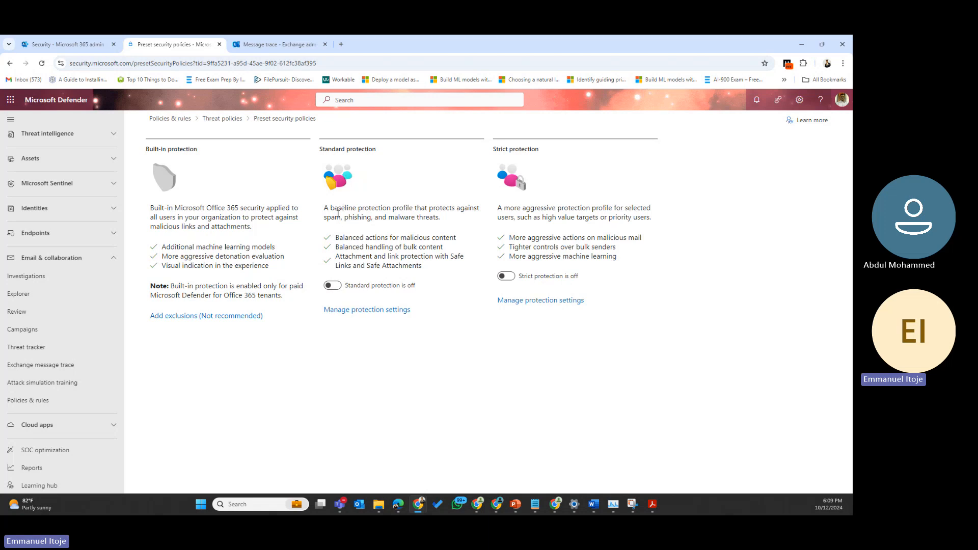
# Step: Highlight the Standard and Built-in protection descriptions, then return to the Threat policies overview
pyautogui.moveTo(345, 219)
pyautogui.mouseDown()
pyautogui.moveTo(335, 219)
pyautogui.moveTo(358, 219)
pyautogui.mouseUp()
pyautogui.moveTo(439, 219); pyautogui.dragTo(394, 219)
pyautogui.moveTo(195, 227); pyautogui.dragTo(157, 229)
pyautogui.moveTo(260, 231); pyautogui.dragTo(207, 229)
pyautogui.click(219, 121)
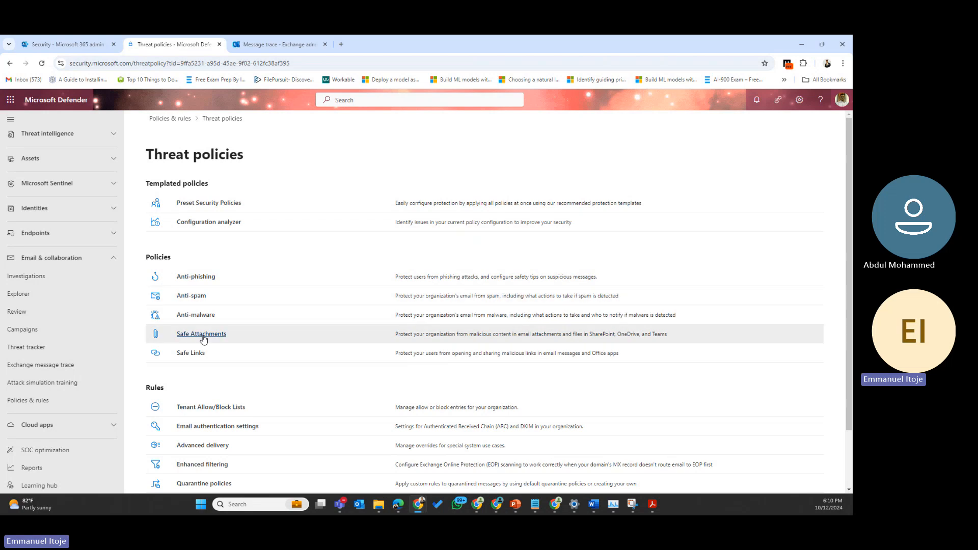
# Step: Reopen Preset Security Policies from Templated policies
pyautogui.click(206, 208)
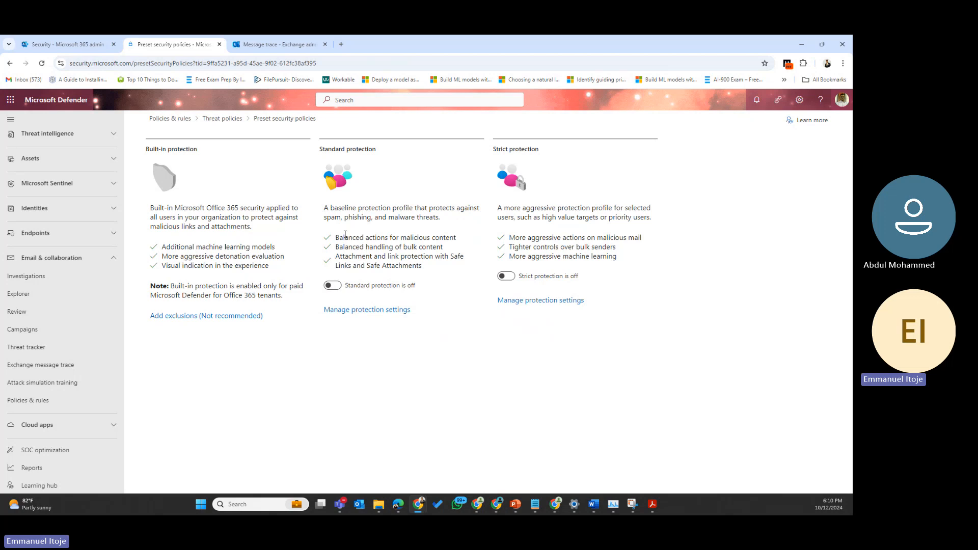
# Step: Review the Standard and Built-in protection feature lists, then launch Manage protection settings for Standard protection
pyautogui.moveTo(344, 235); pyautogui.dragTo(432, 236)
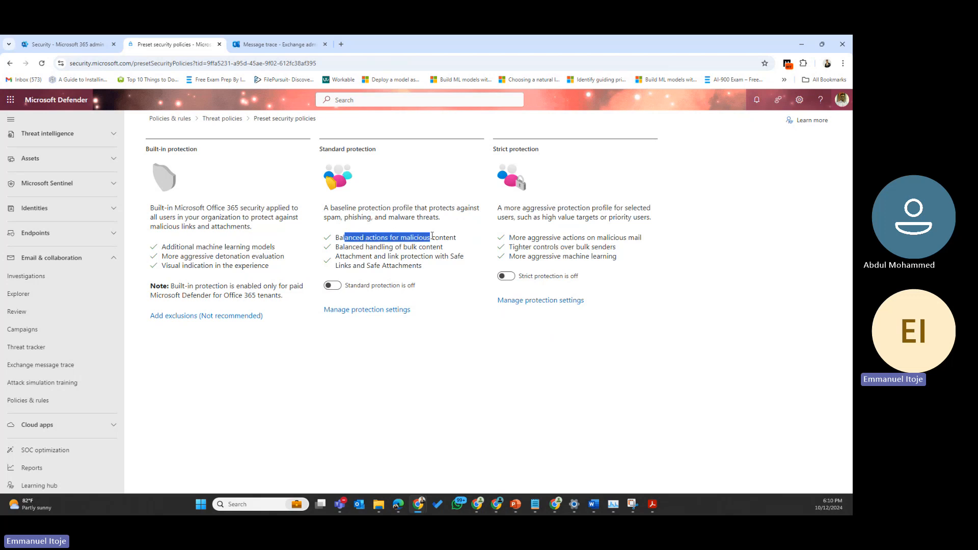
pyautogui.click(441, 234)
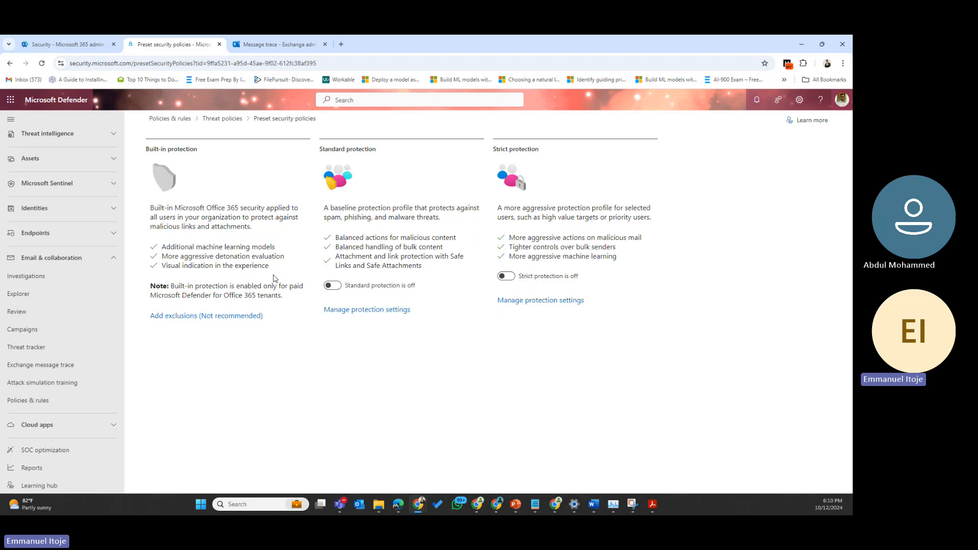
pyautogui.moveTo(287, 270); pyautogui.dragTo(155, 245)
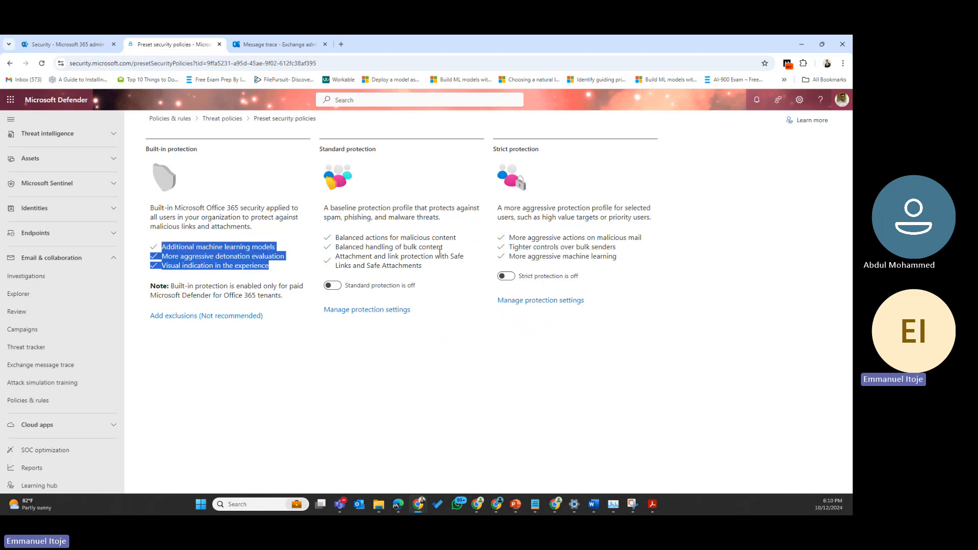
pyautogui.moveTo(441, 219); pyautogui.dragTo(321, 220)
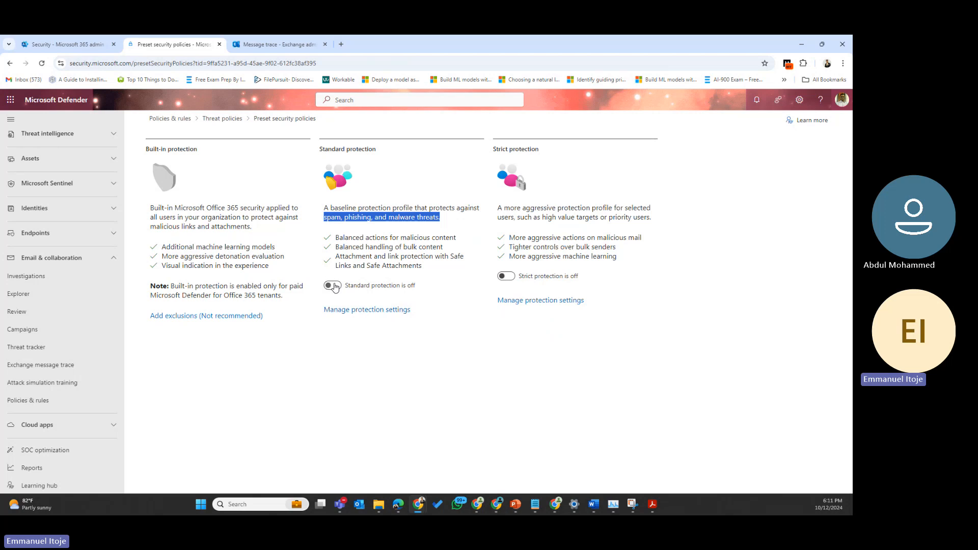
pyautogui.click(344, 312)
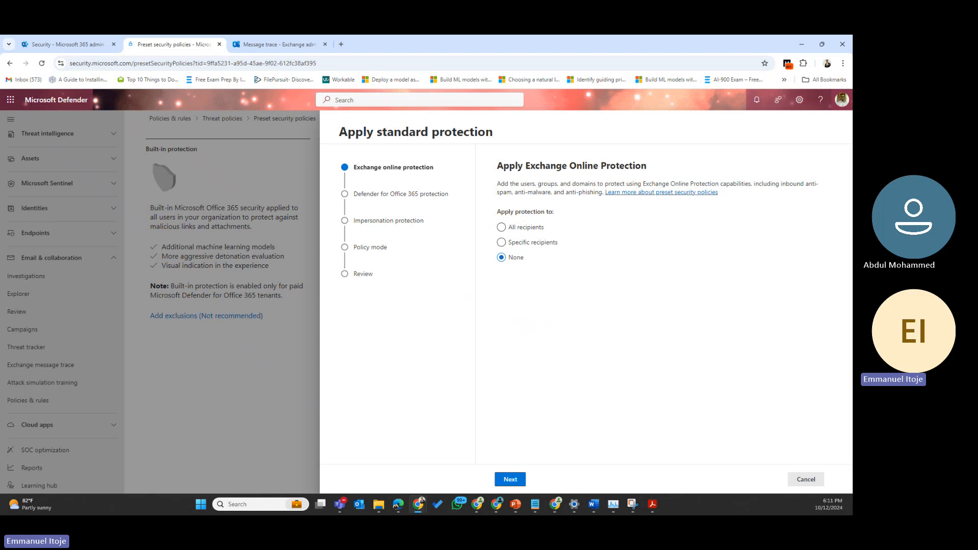
pyautogui.hotkey('alt', 'Tab')
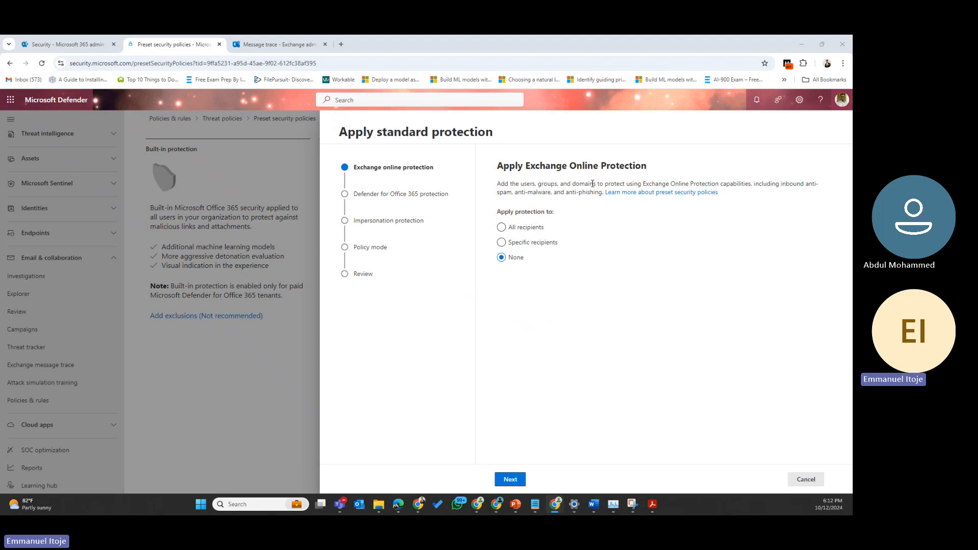
# Step: Choose Specific recipients for Exchange Online Protection, adding All Company to Users and then removing it
pyautogui.click(503, 229)
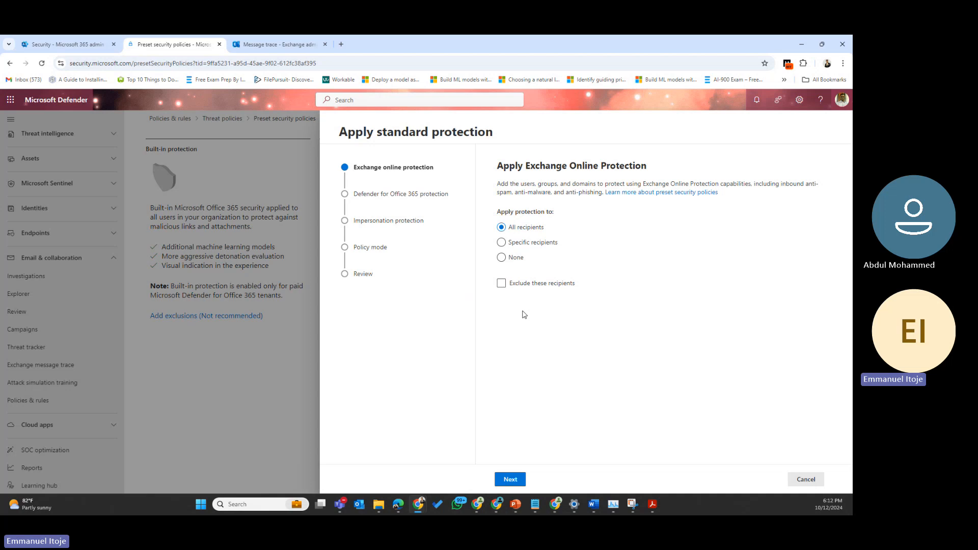
pyautogui.click(503, 244)
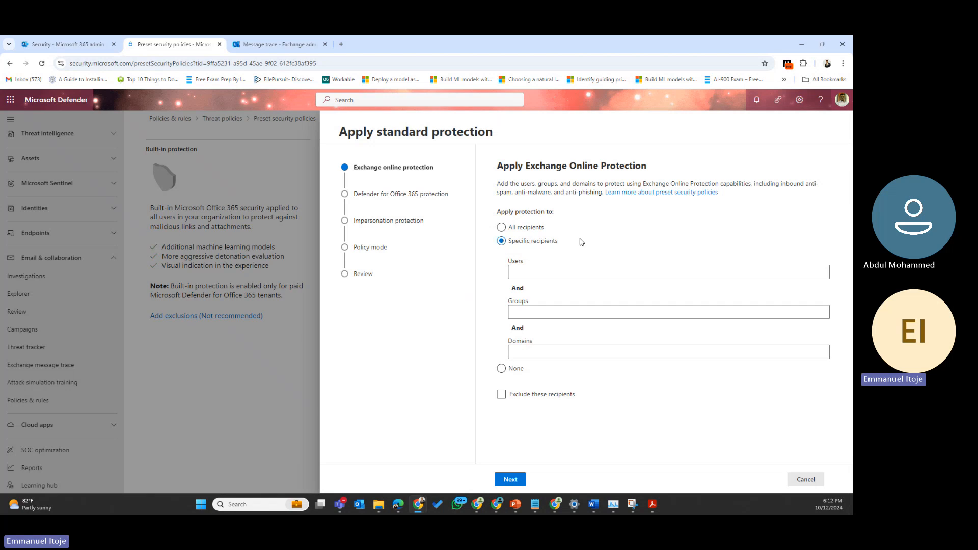
pyautogui.click(555, 269)
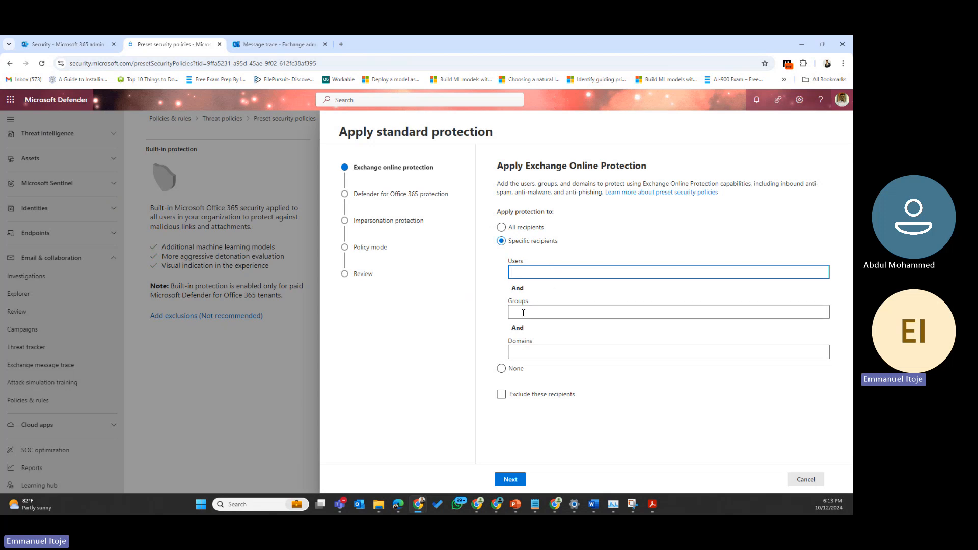
pyautogui.write('all')
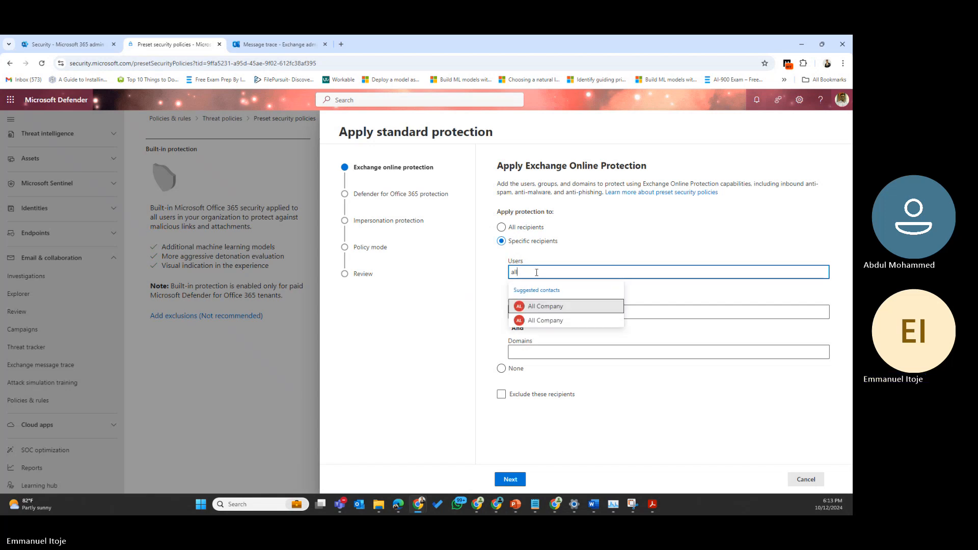
pyautogui.click(545, 306)
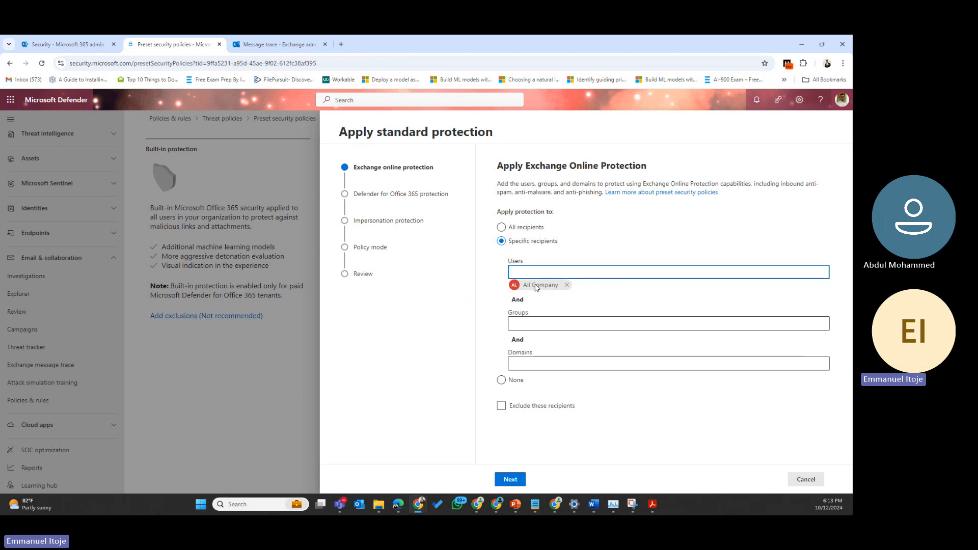
pyautogui.click(567, 285)
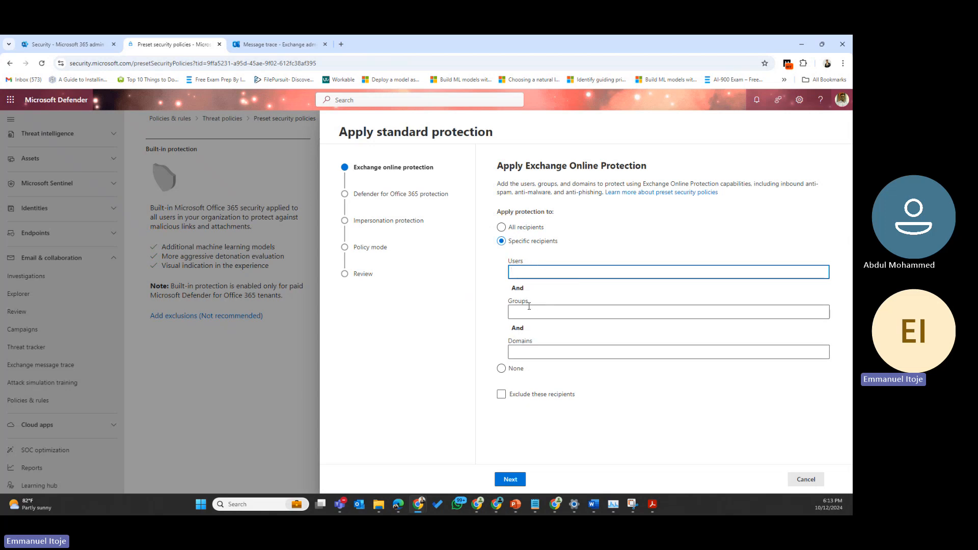
# Step: Add the expyra.net domain as a specific recipient for Exchange Online Protection
pyautogui.click(525, 309)
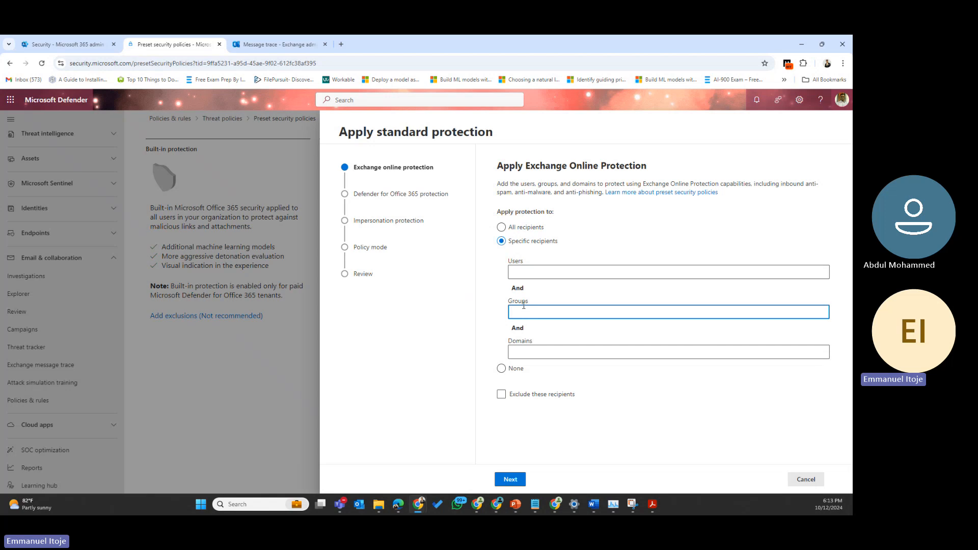
pyautogui.click(532, 351)
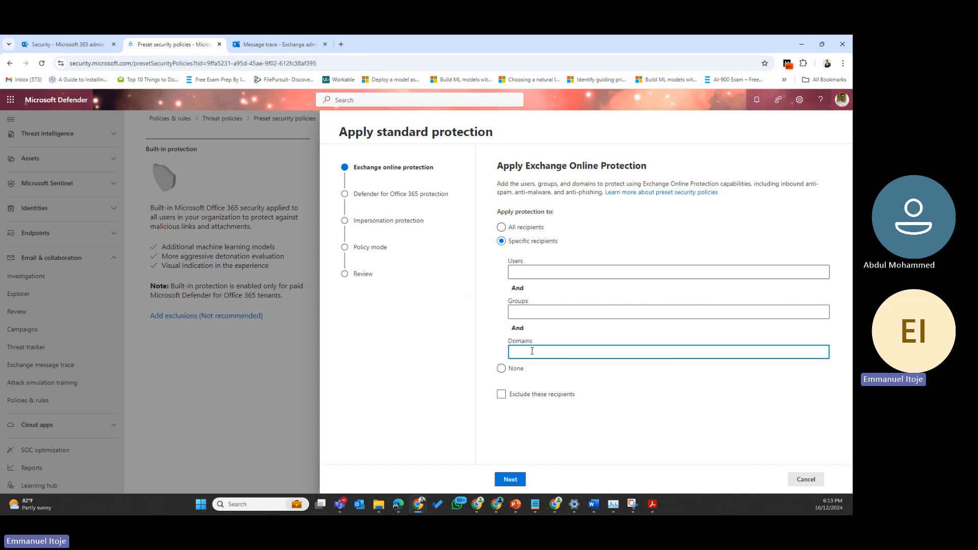
pyautogui.write('exp')
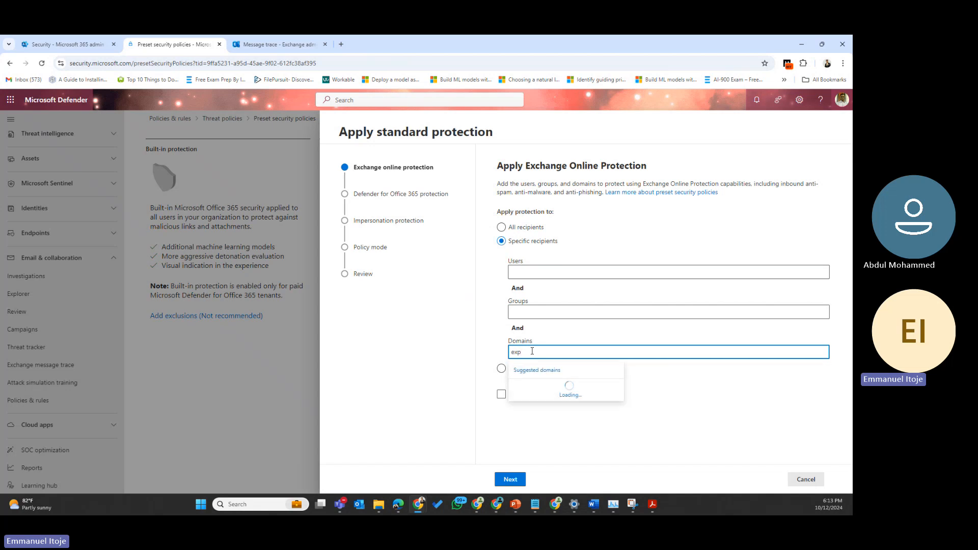
pyautogui.write('u')
pyautogui.press('BackSpace')
pyautogui.write('yra.net')
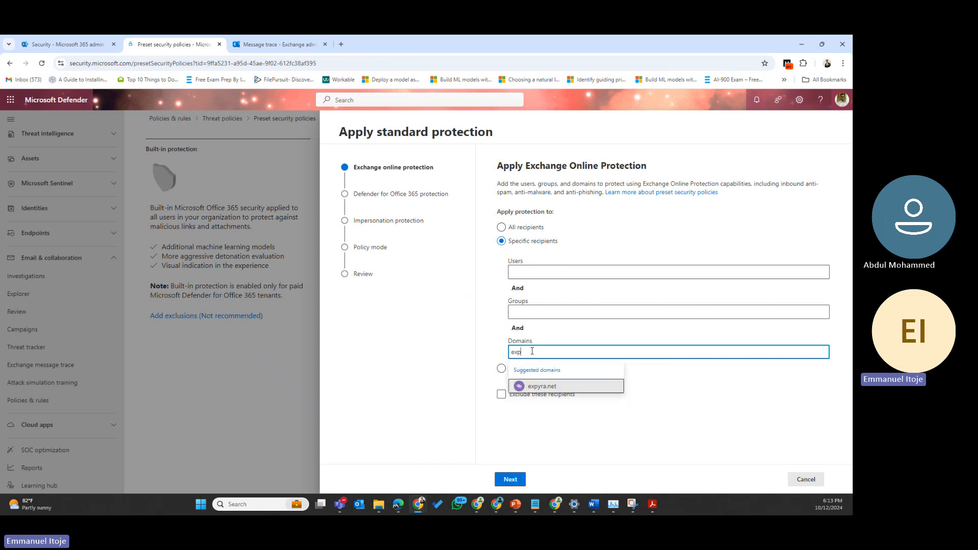
pyautogui.click(541, 389)
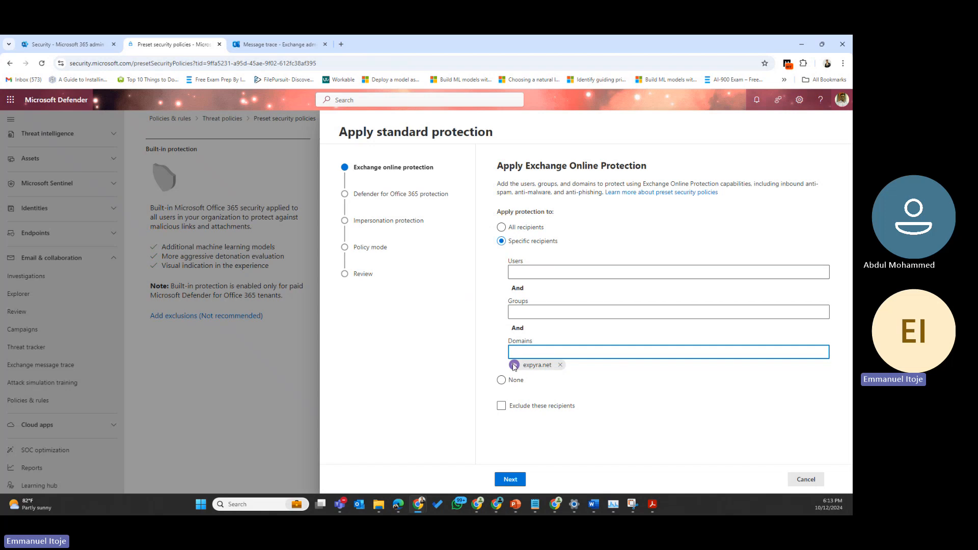
# Step: Add the Finance group as a specific recipient in the Groups box
pyautogui.click(528, 311)
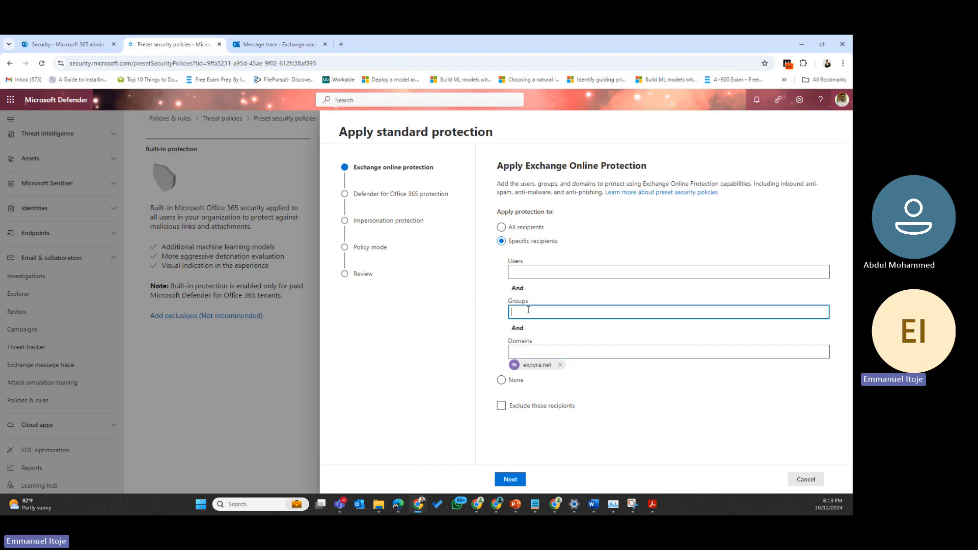
pyautogui.write('IT')
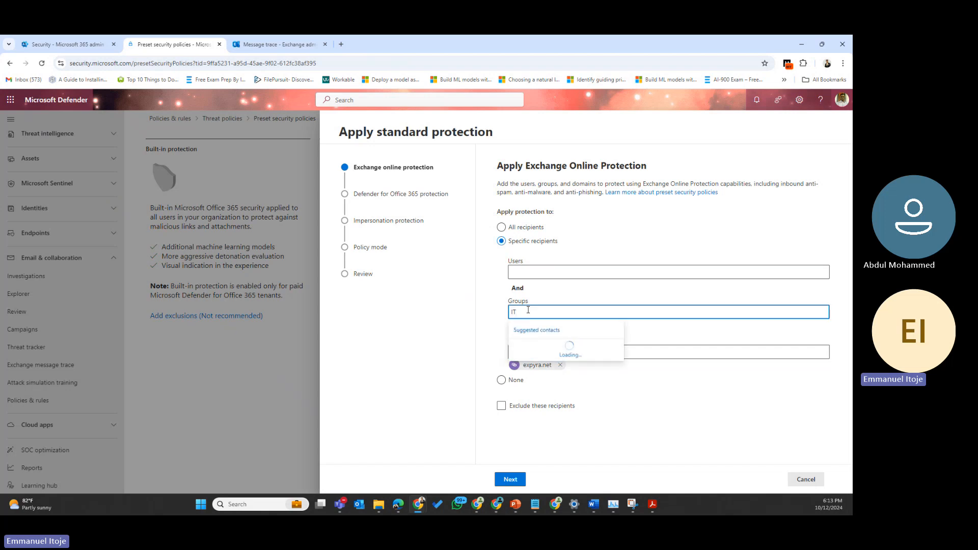
pyautogui.press('BackSpace')
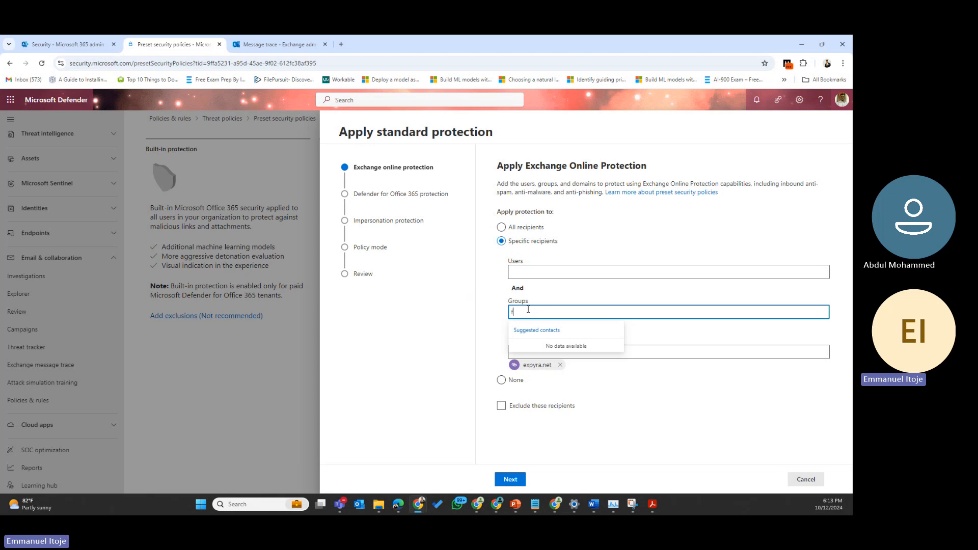
pyautogui.write('na')
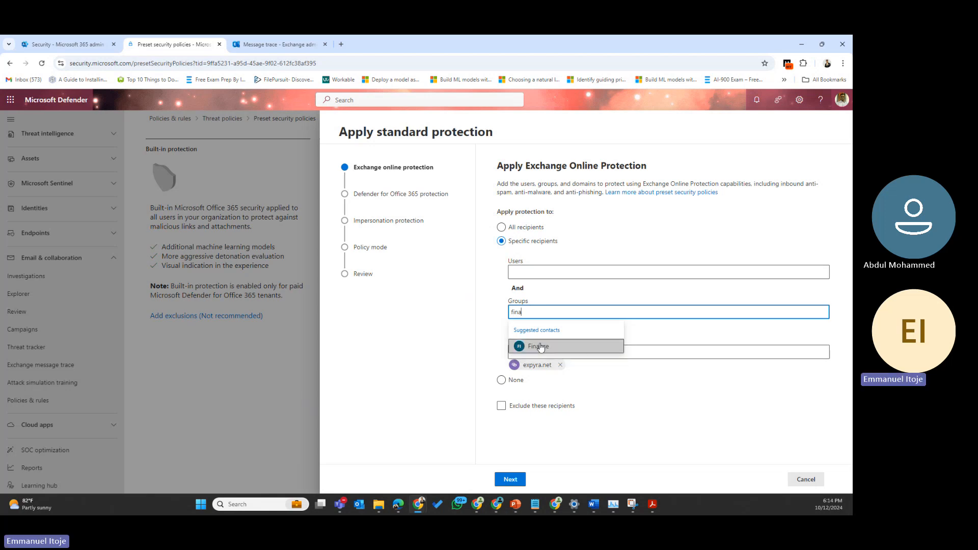
pyautogui.click(543, 351)
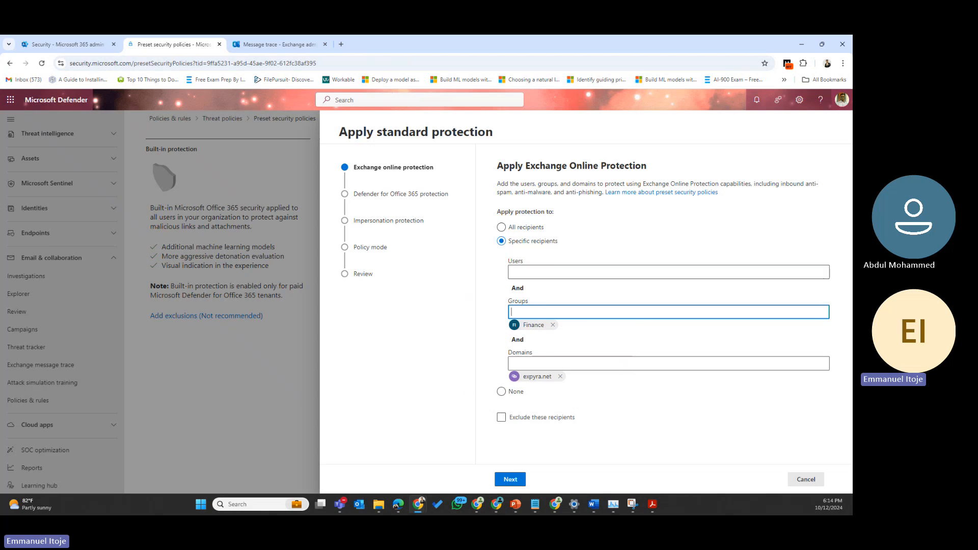
pyautogui.hotkey('alt', 'Tab')
# Step: Apply Exchange Online Protection to All recipients with exclusions turned off, and continue
pyautogui.click(502, 227)
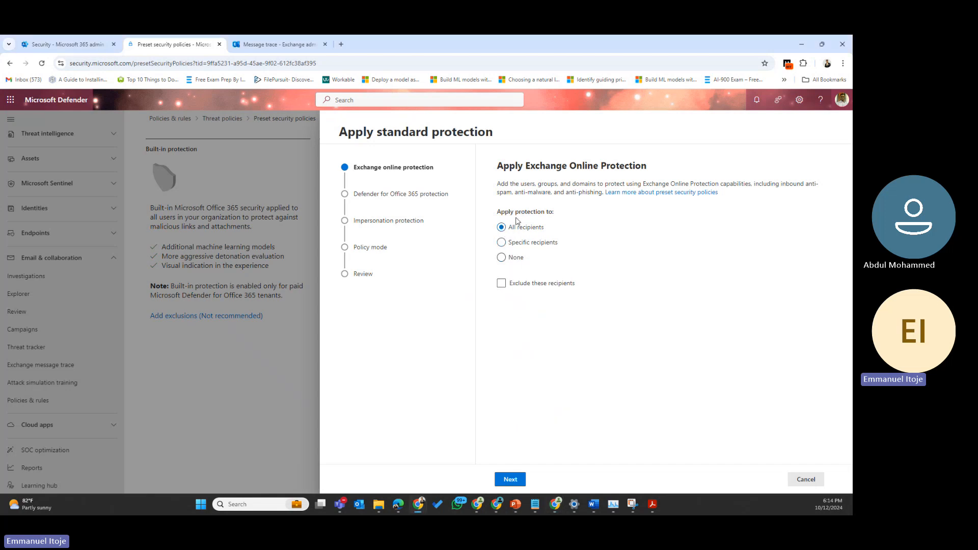
pyautogui.click(502, 283)
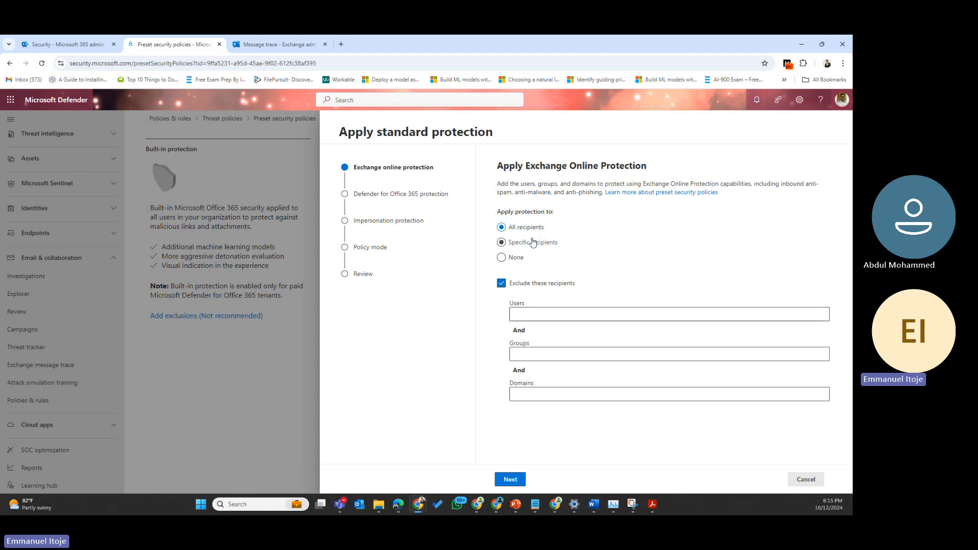
pyautogui.click(501, 283)
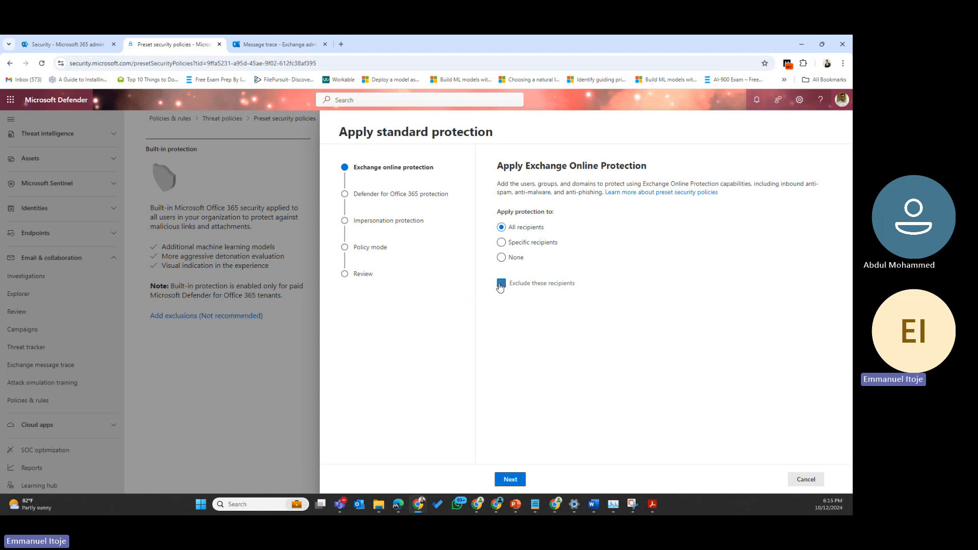
pyautogui.click(509, 480)
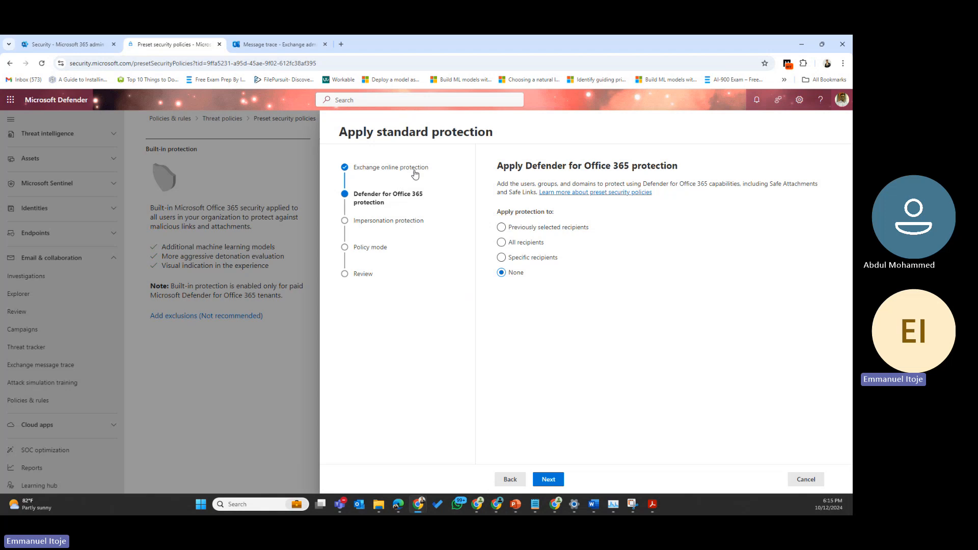
pyautogui.hotkey('alt', 'Tab')
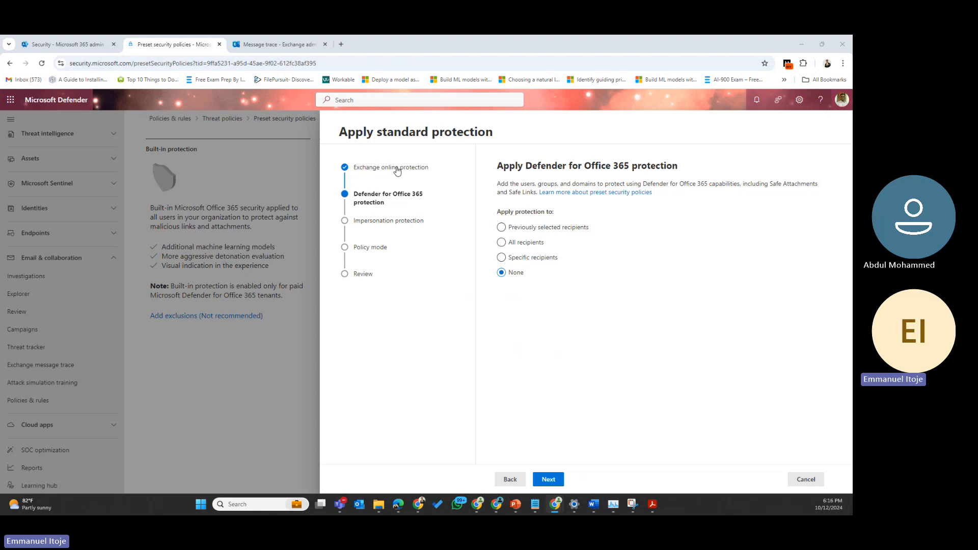
# Step: Apply Defender for Office 365 protection to All recipients, leaving the exclusion fields empty, and continue
pyautogui.click(502, 243)
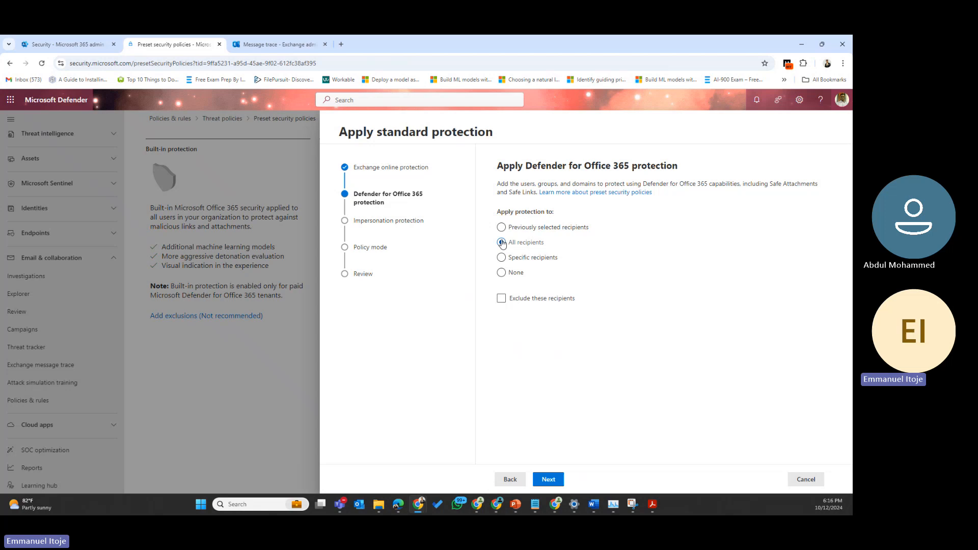
pyautogui.click(501, 298)
pyautogui.click(537, 334)
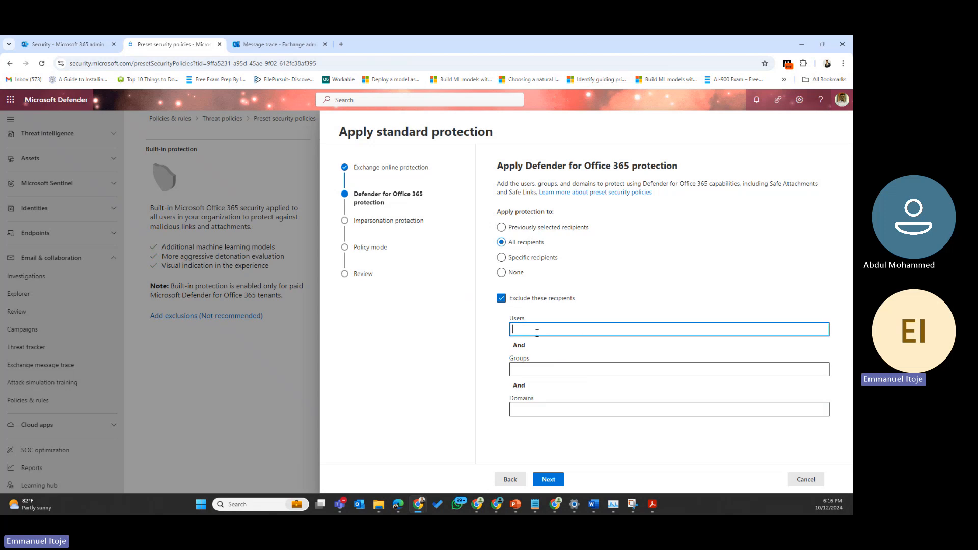
pyautogui.click(540, 369)
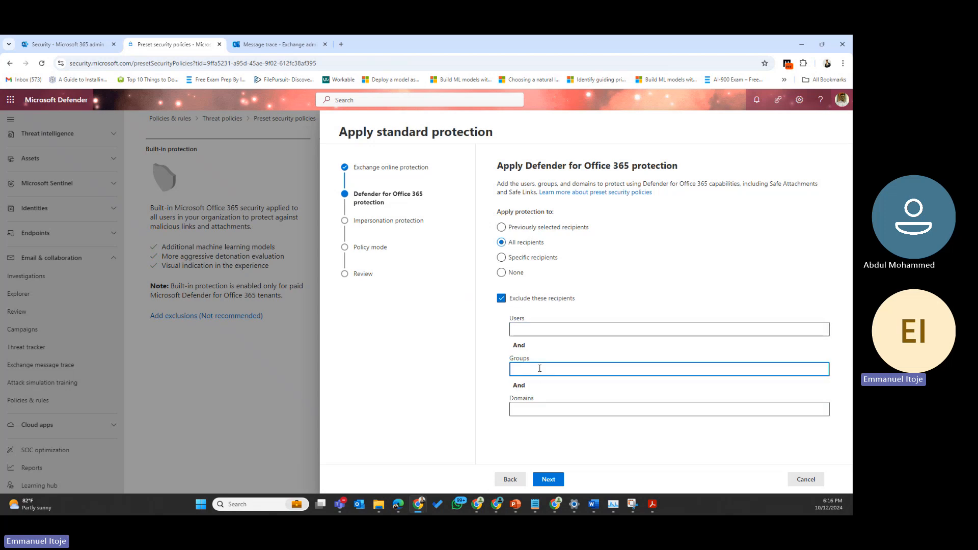
pyautogui.write('exex')
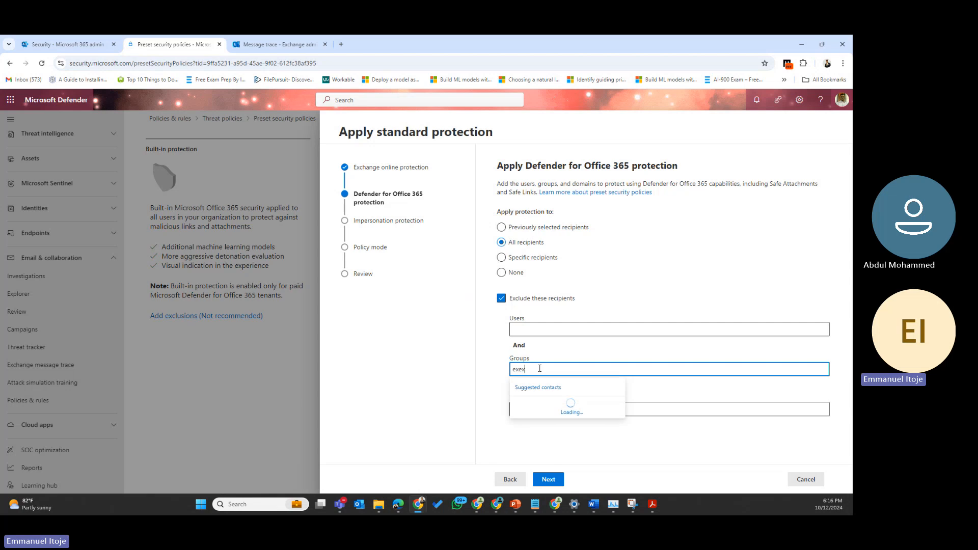
pyautogui.press('BackSpace')
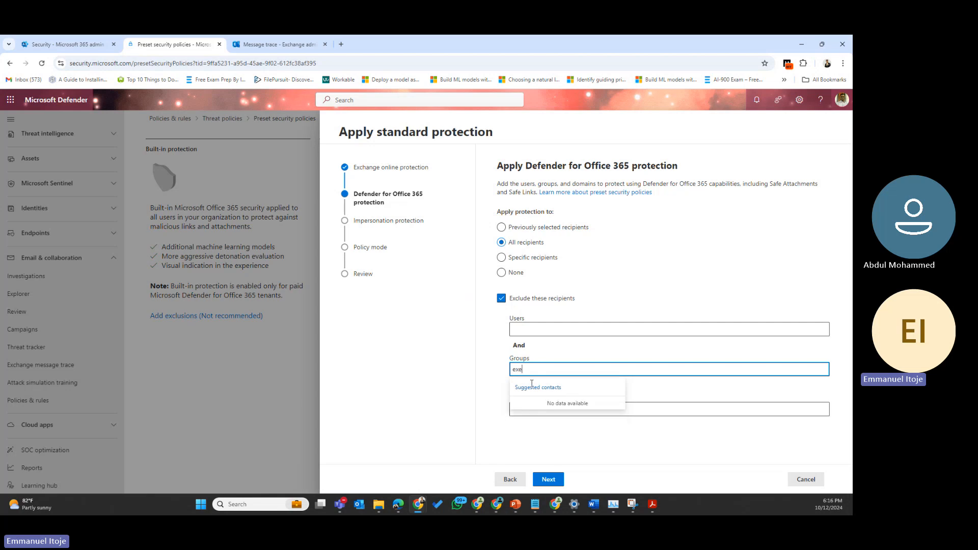
pyautogui.press('BackSpace')
pyautogui.click(551, 480)
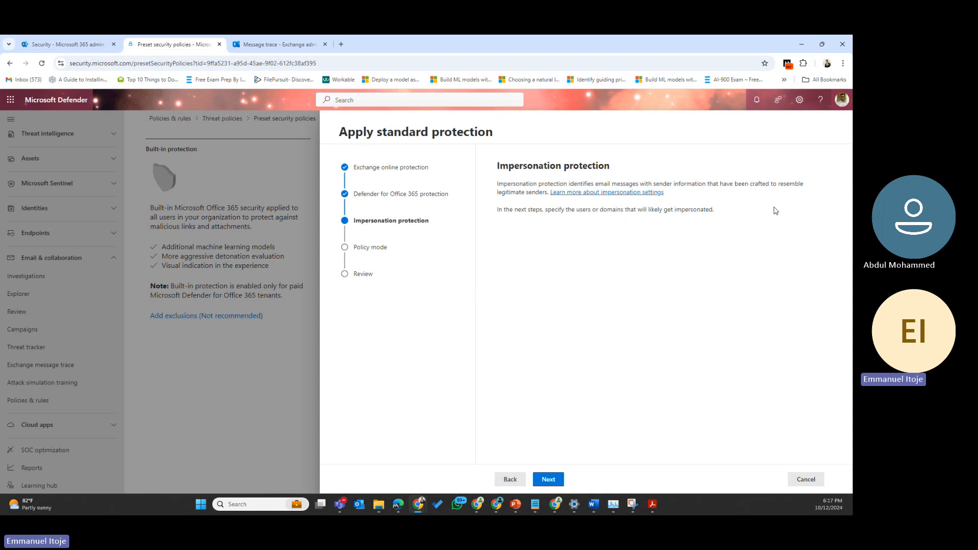
# Step: Add the first protected user by entering a display name and picking their suggested e-mail address
pyautogui.click(553, 483)
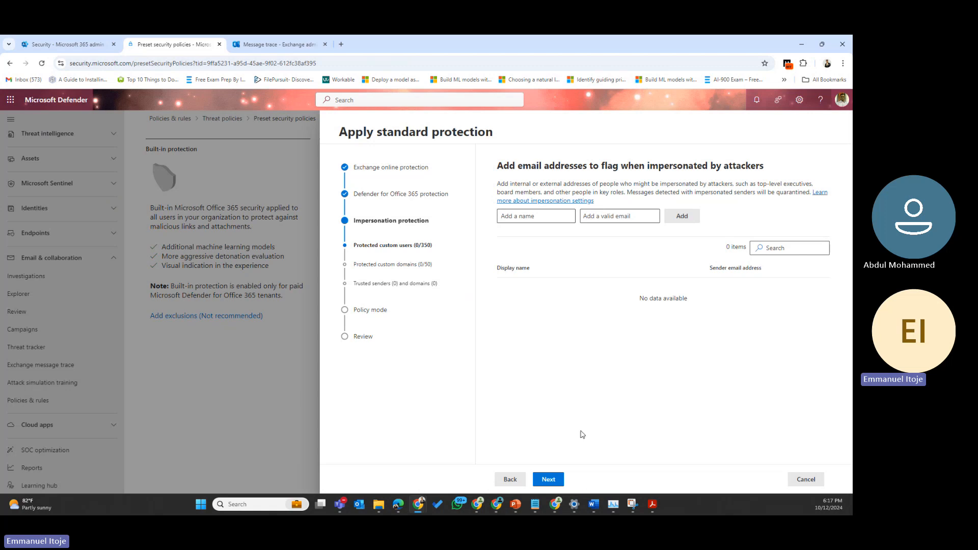
pyautogui.click(547, 216)
pyautogui.write('oghe')
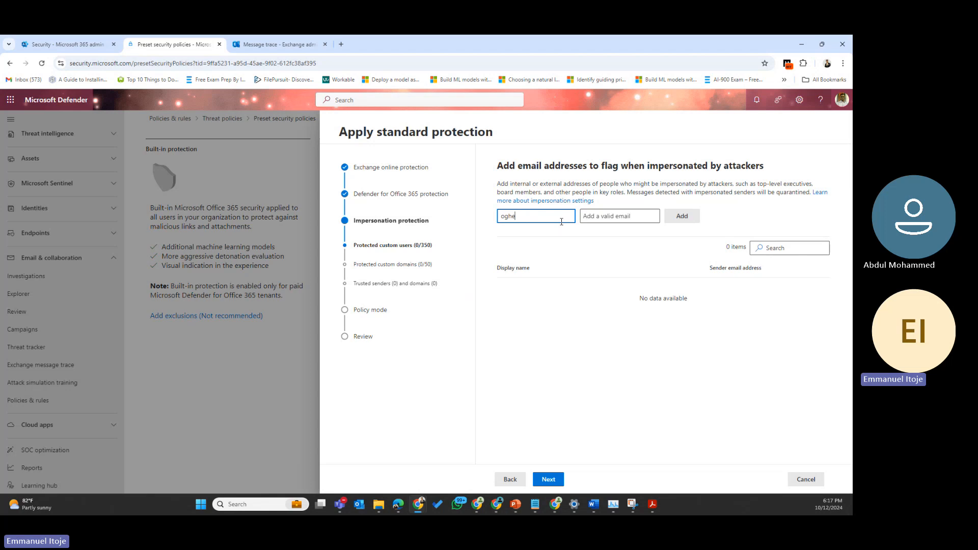
pyautogui.write('negar')
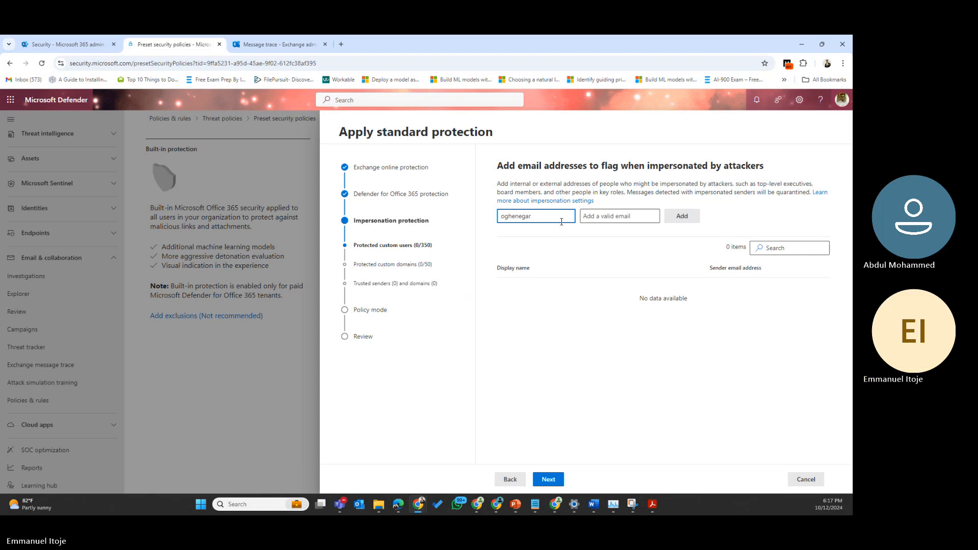
pyautogui.write('e')
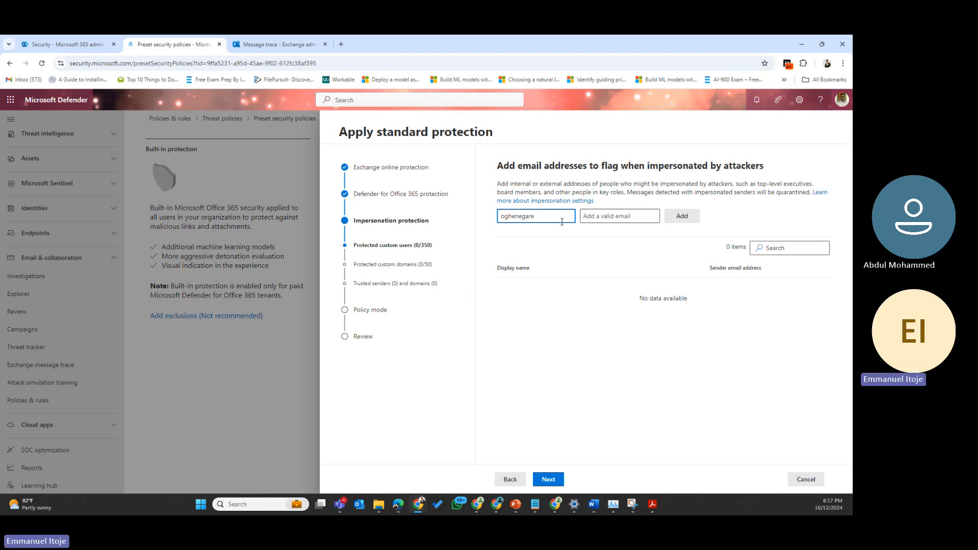
pyautogui.click(601, 218)
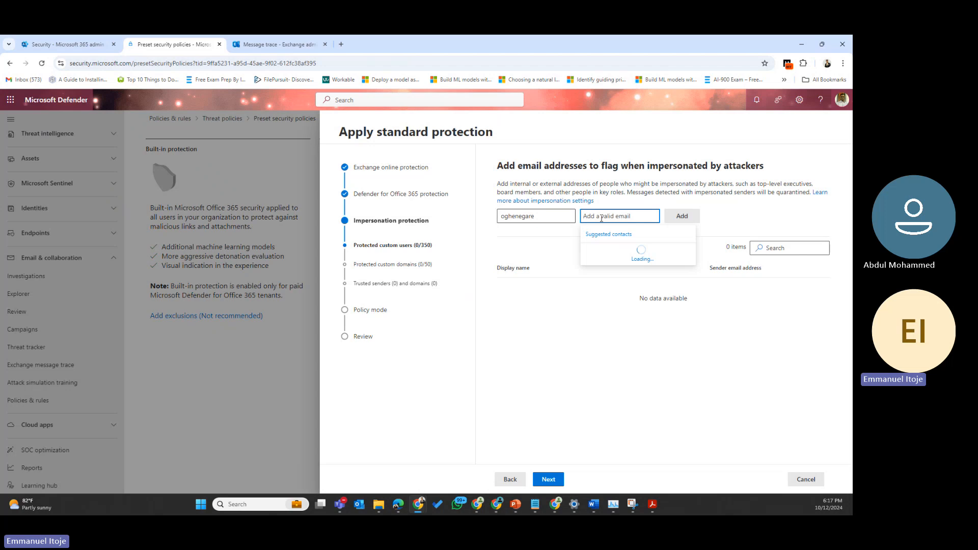
pyautogui.write('oghene')
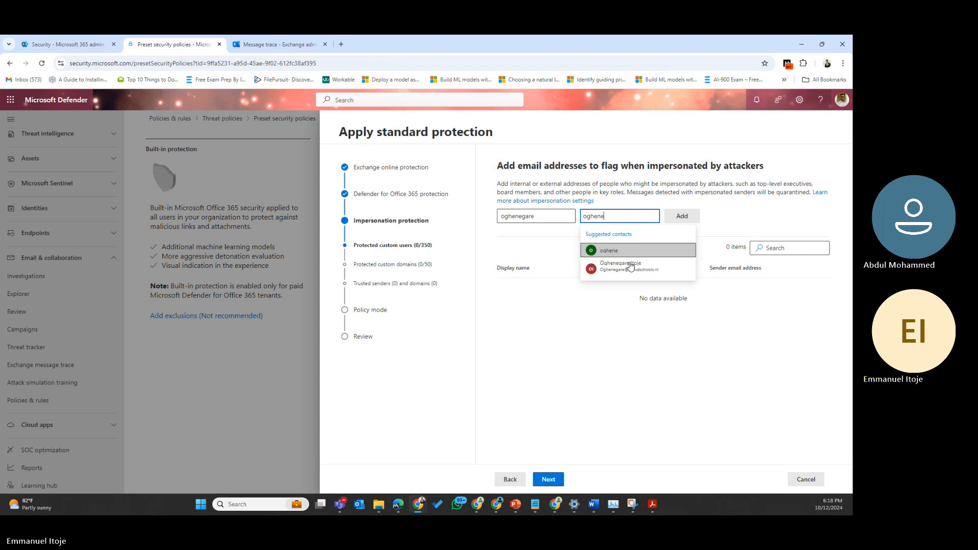
pyautogui.click(631, 266)
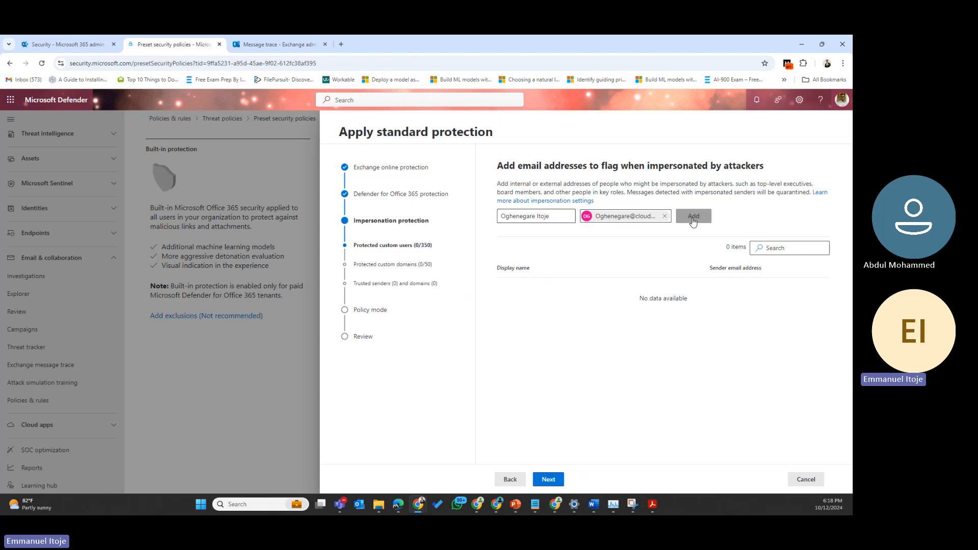
pyautogui.click(693, 219)
# Step: Add a second protected user with display name and suggested e-mail address
pyautogui.click(524, 217)
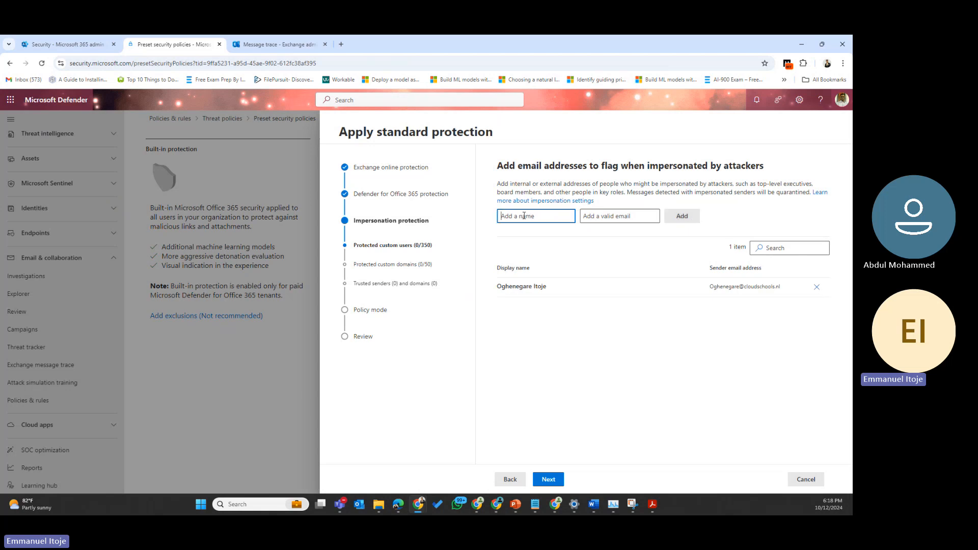
pyautogui.write('helen')
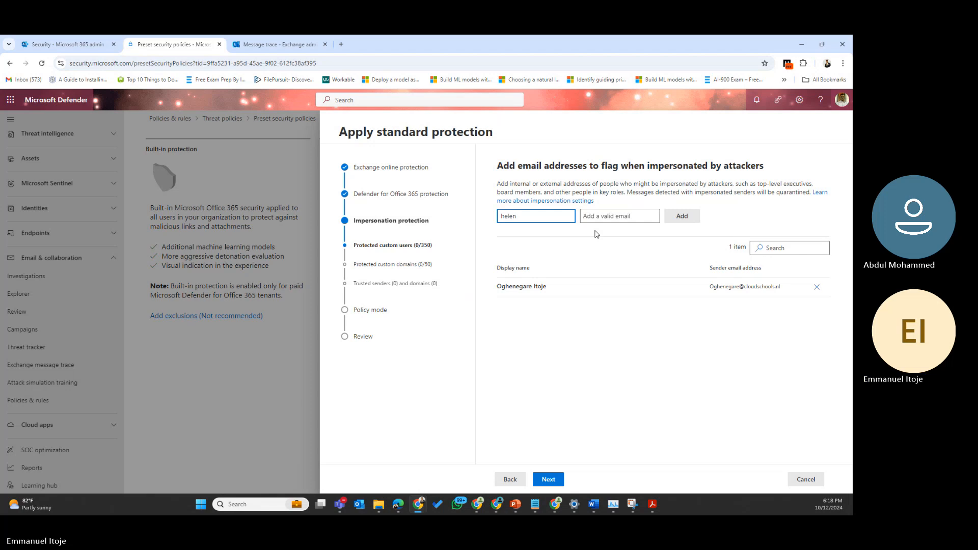
pyautogui.click(609, 216)
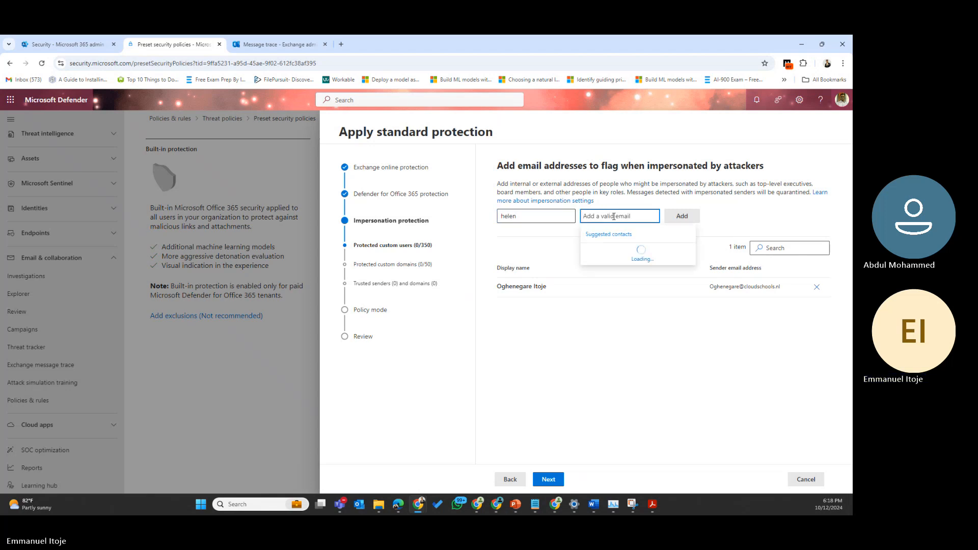
pyautogui.write('helen')
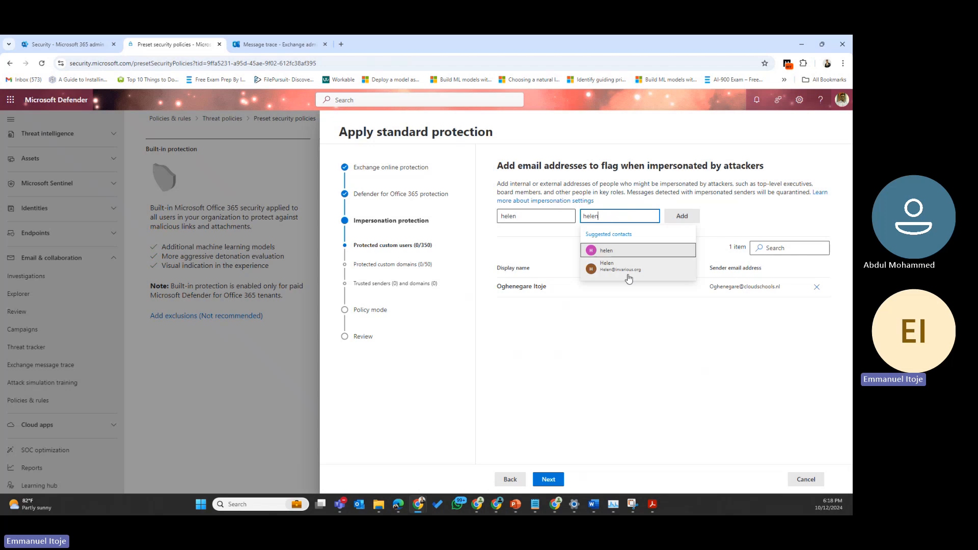
pyautogui.click(638, 248)
pyautogui.click(674, 216)
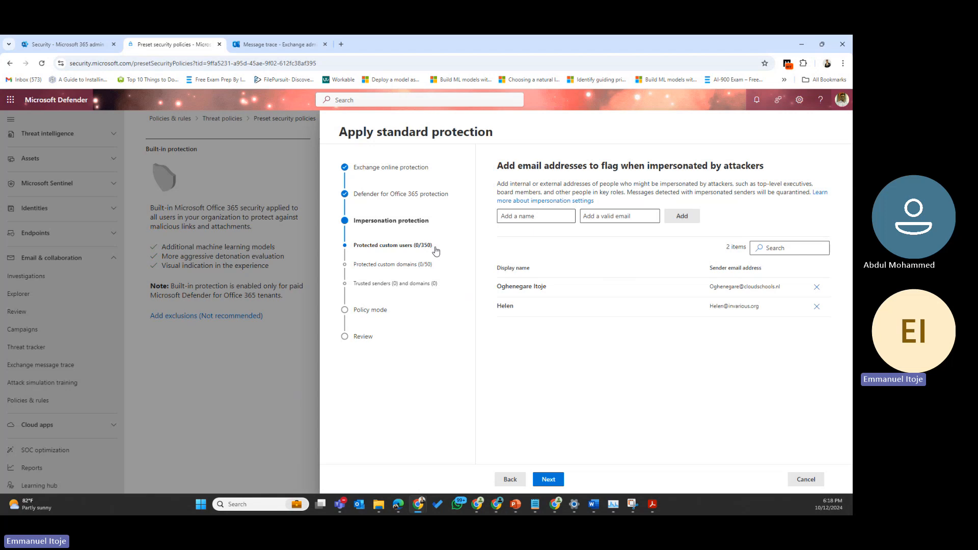
# Step: Add invarious.org and expyra.net as domains protected from impersonation
pyautogui.click(546, 482)
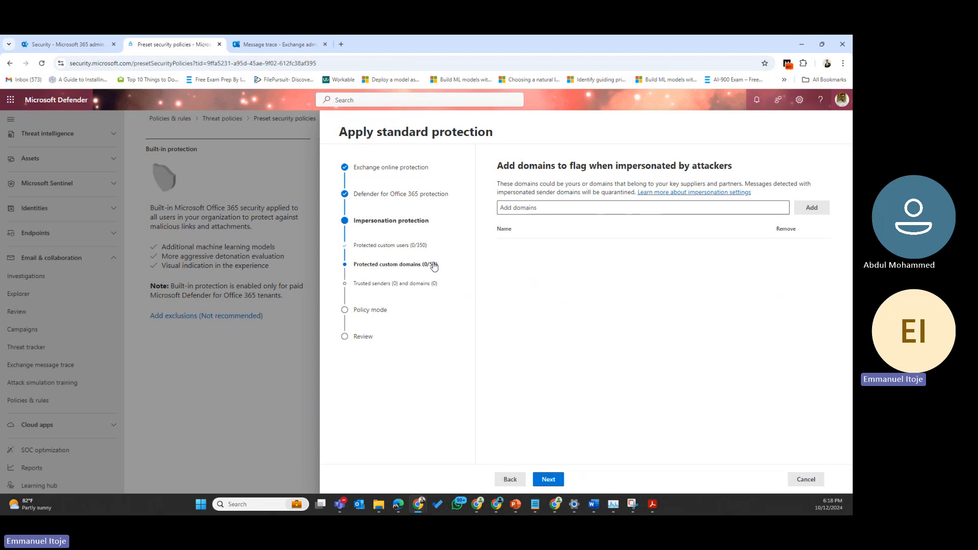
pyautogui.click(559, 208)
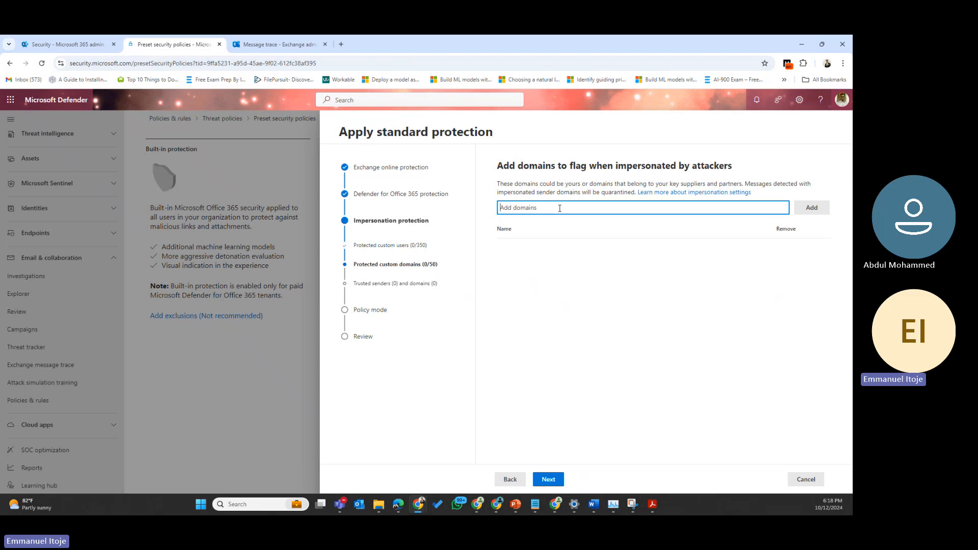
pyautogui.write('invariou')
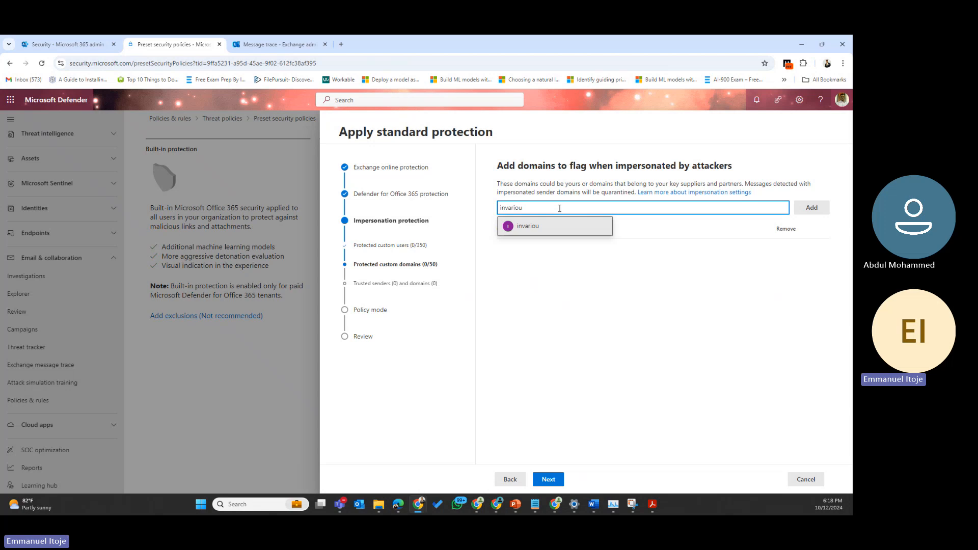
pyautogui.write('s.')
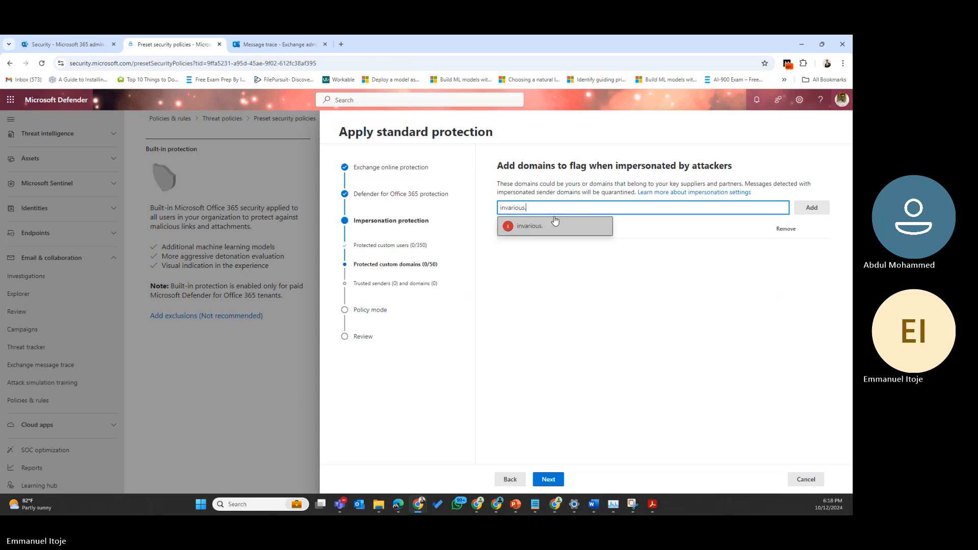
pyautogui.write('org')
pyautogui.click(555, 225)
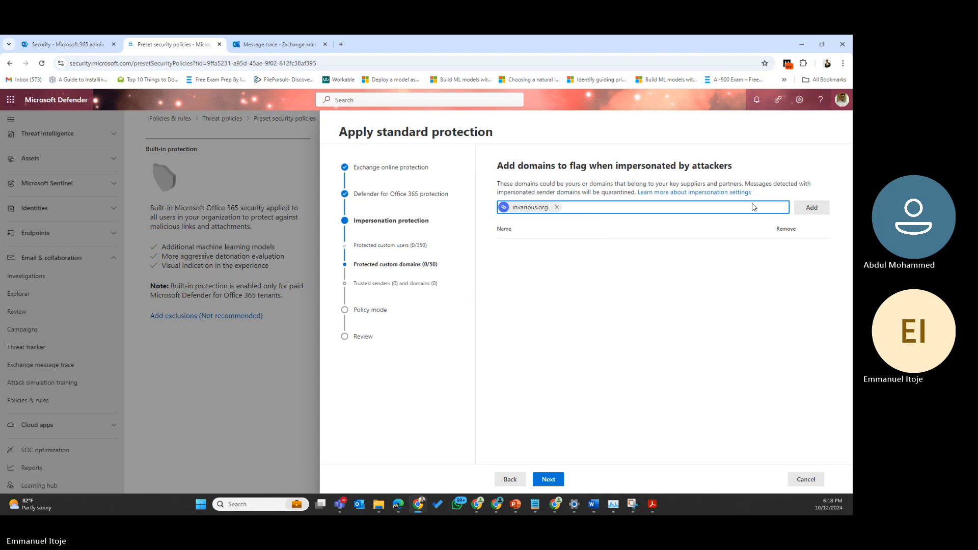
pyautogui.click(817, 211)
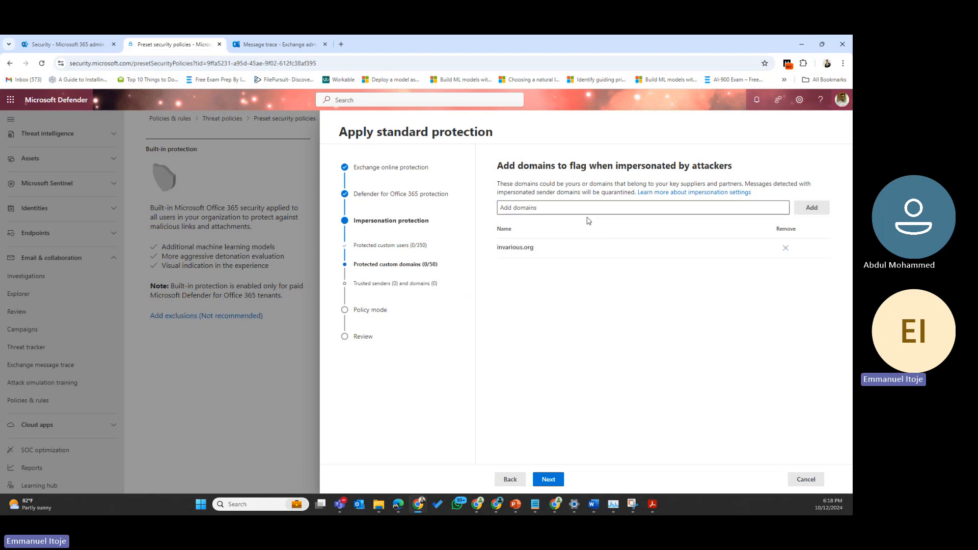
pyautogui.write('exp')
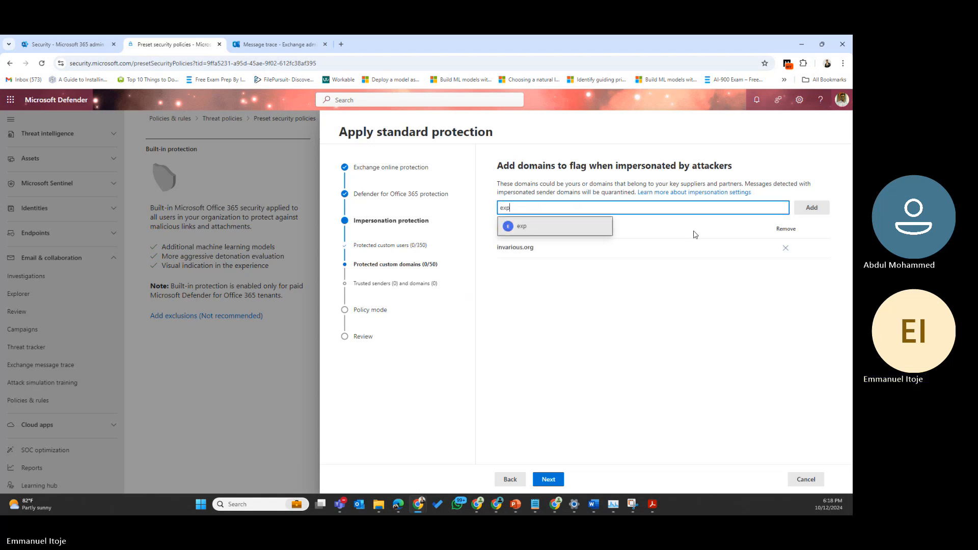
pyautogui.write('yra.net')
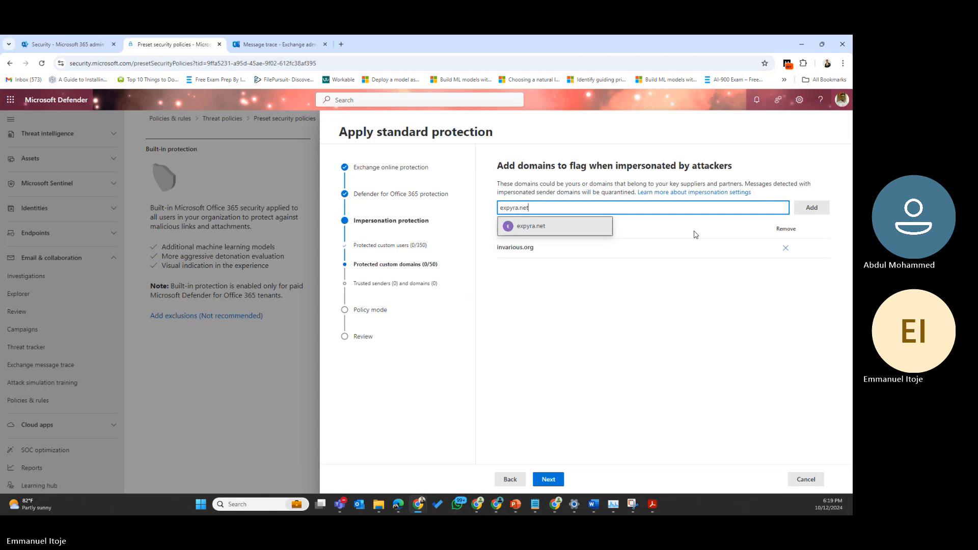
pyautogui.click(576, 228)
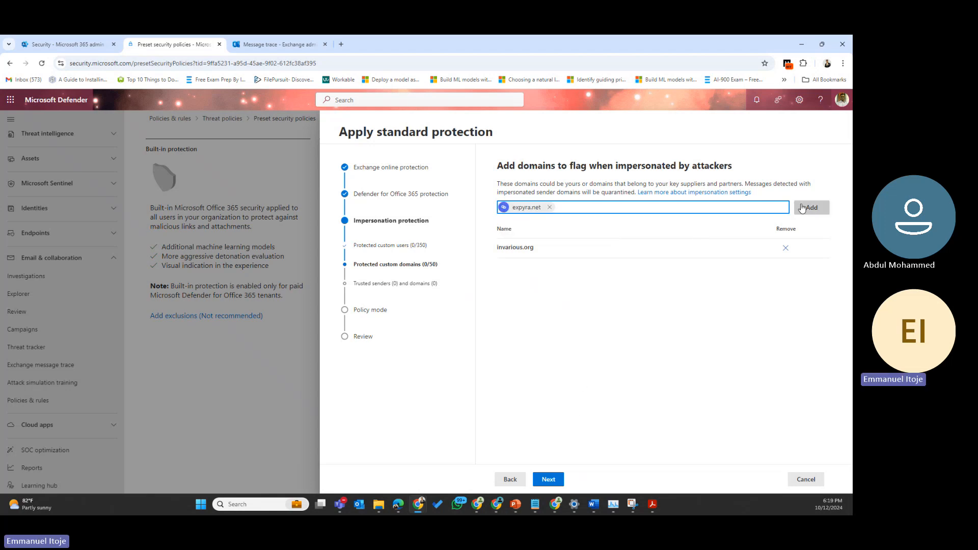
pyautogui.press('Tab')
pyautogui.press('Return')
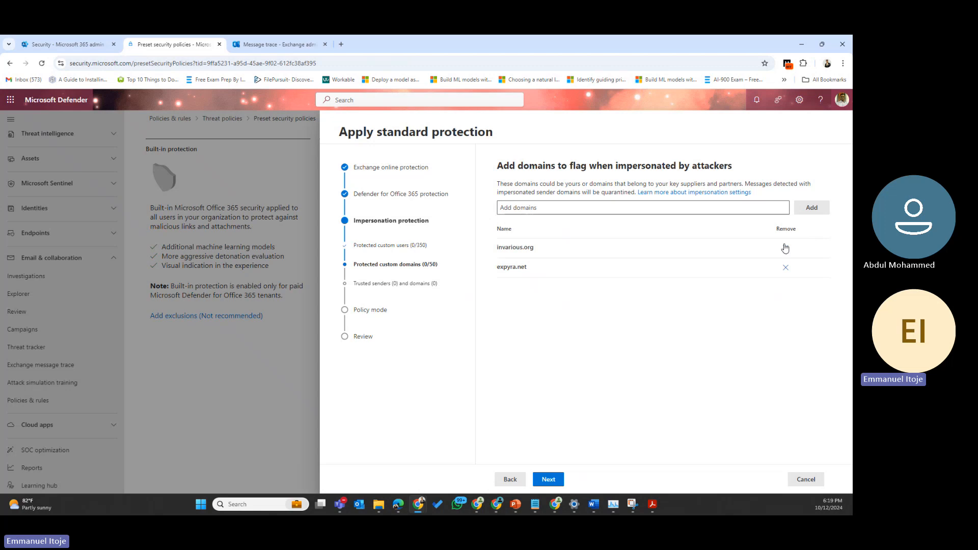
pyautogui.click(549, 480)
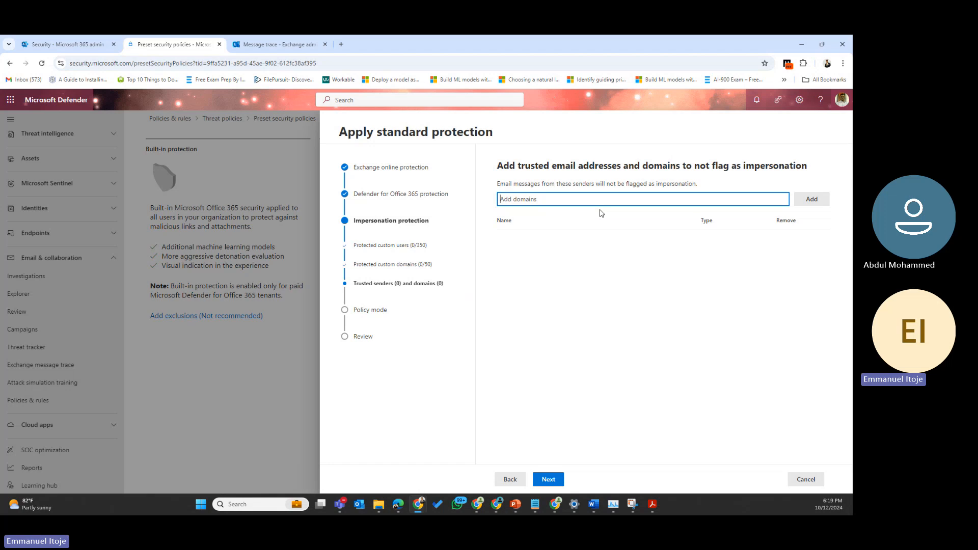
# Step: Skip the trusted senders and domains step without adding any entries
pyautogui.click(548, 482)
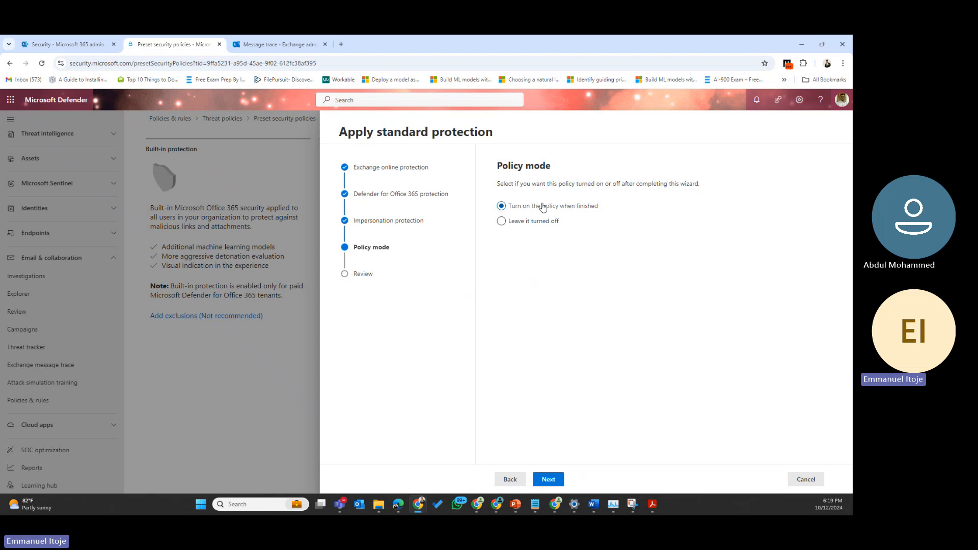
# Step: Choose 'Leave it turned off' as the policy mode, then review and confirm the standard protection settings
pyautogui.click(502, 223)
pyautogui.click(552, 482)
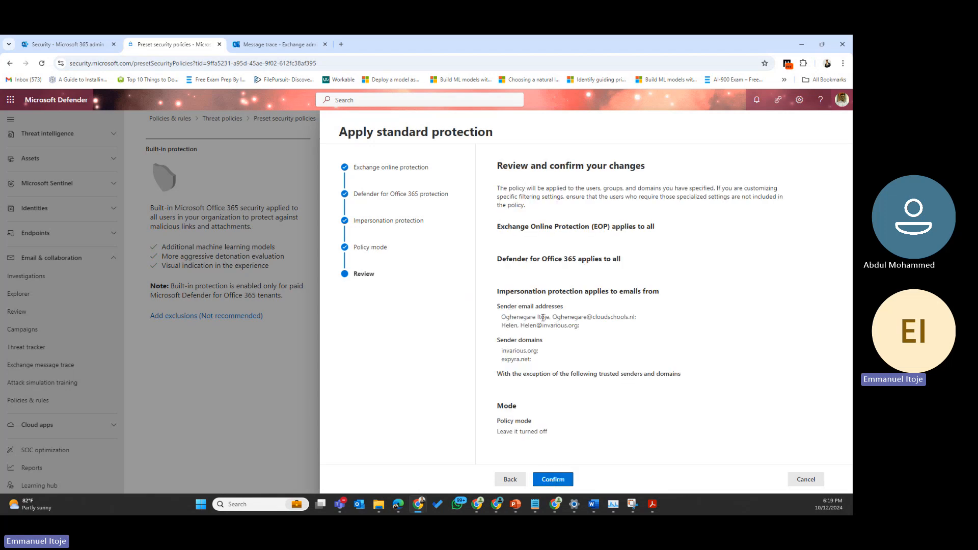
pyautogui.click(555, 482)
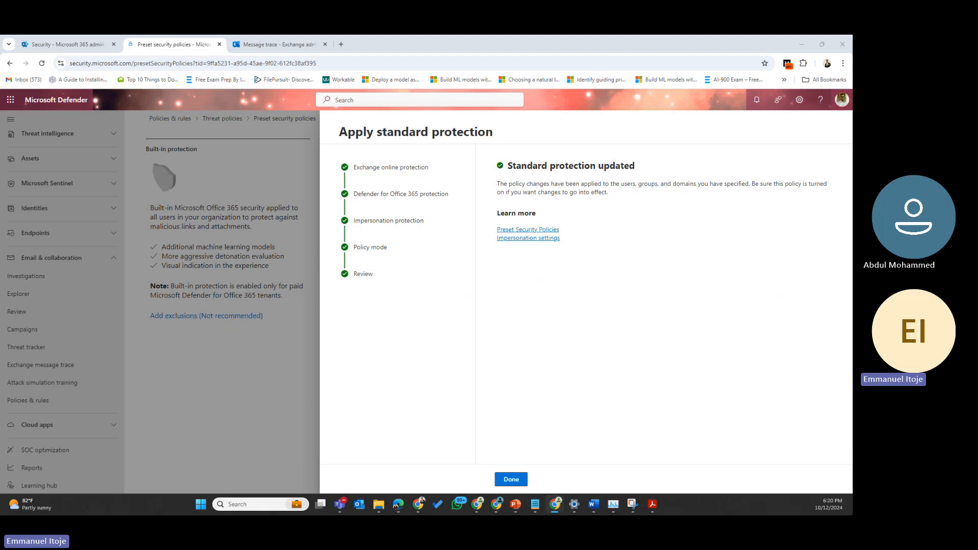
# Step: Close the finished wizard, switch Standard protection on, and open the Strict protection settings
pyautogui.click(508, 481)
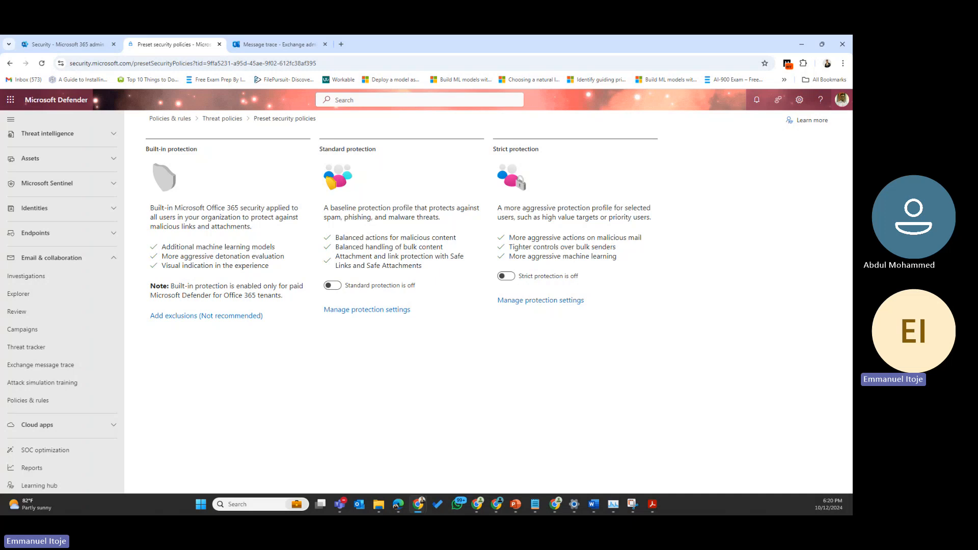
pyautogui.click(338, 287)
pyautogui.moveTo(519, 238); pyautogui.dragTo(655, 233)
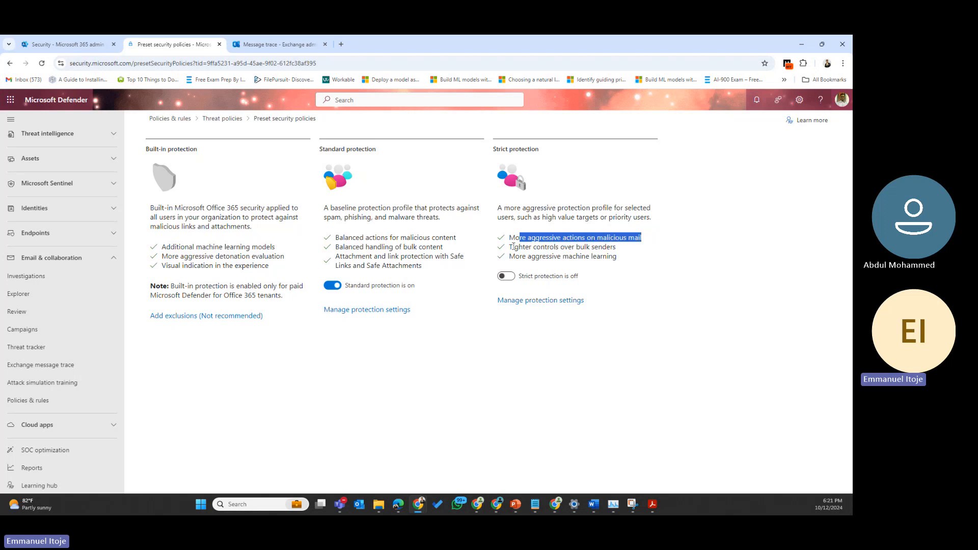
pyautogui.moveTo(513, 247); pyautogui.dragTo(628, 237)
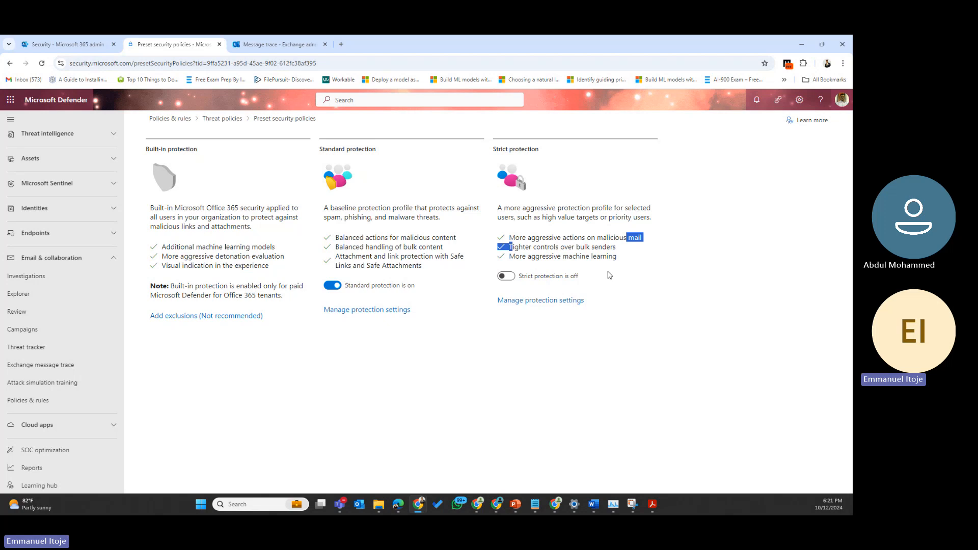
pyautogui.moveTo(530, 257); pyautogui.dragTo(631, 260)
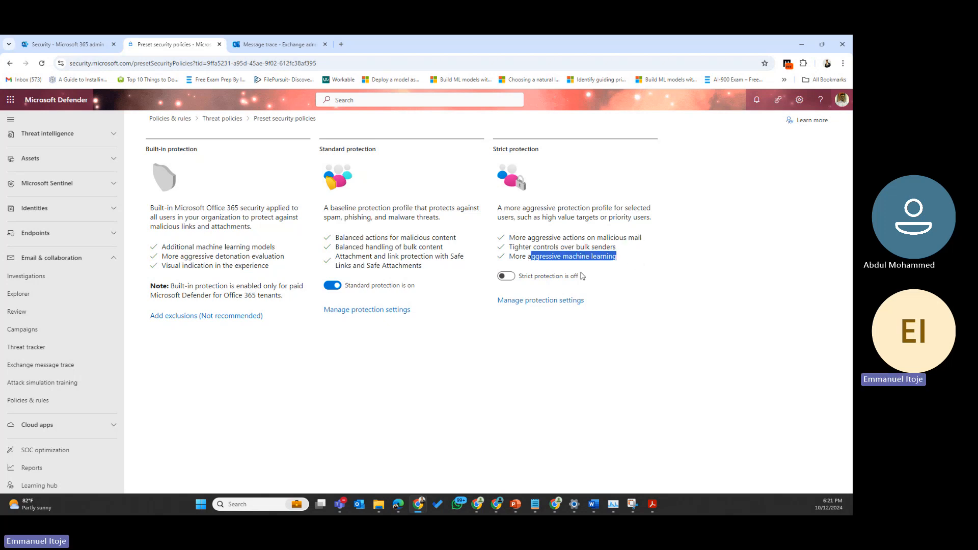
pyautogui.click(528, 301)
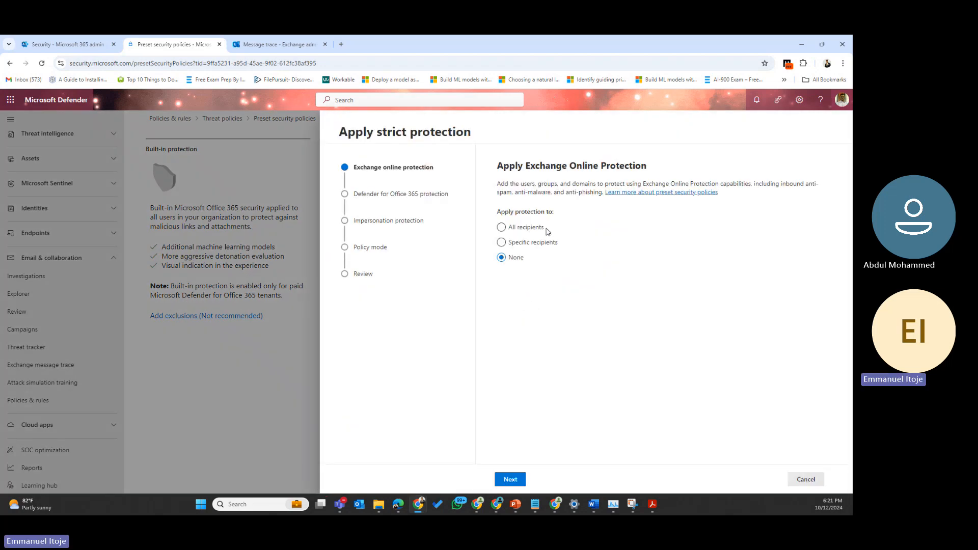
# Step: Apply strict Exchange Online Protection to specific recipients and start entering users
pyautogui.click(502, 242)
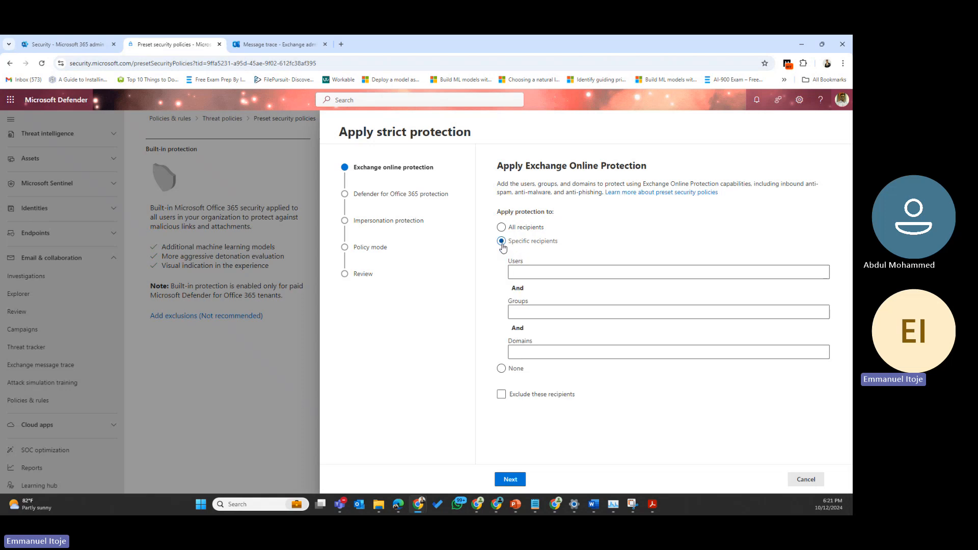
pyautogui.click(522, 268)
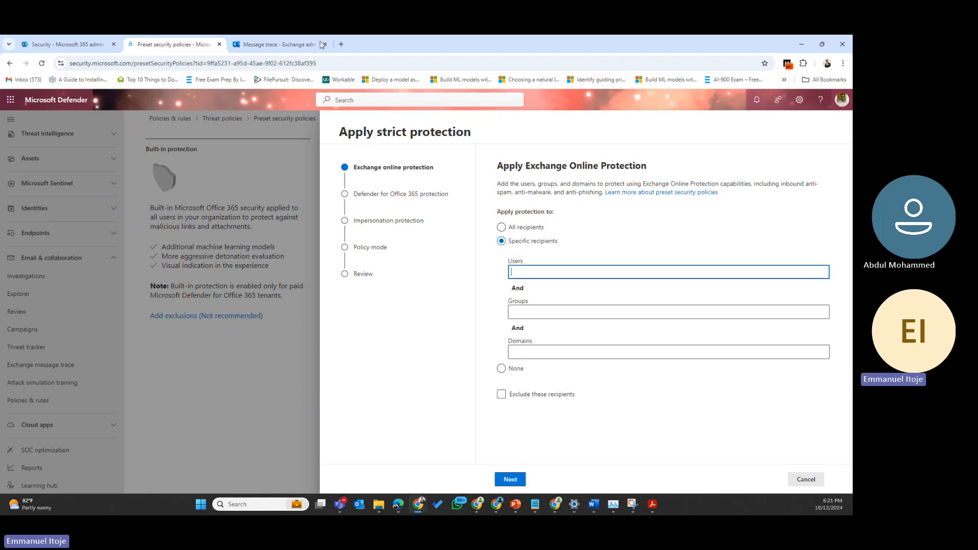
# Step: In the admin center, go to Teams & groups > Active teams & groups and add a Microsoft 365 group
pyautogui.click(51, 39)
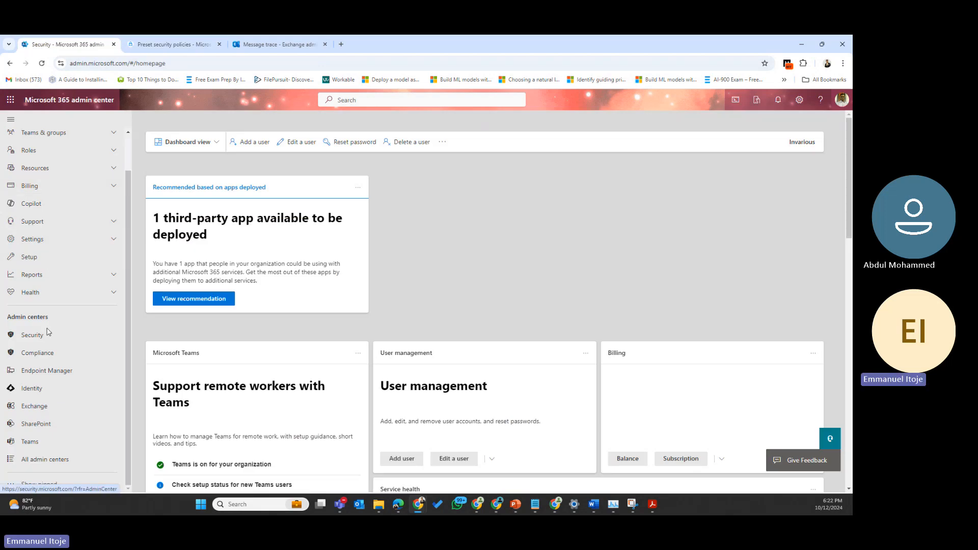
pyautogui.scroll(2, 47, 290)
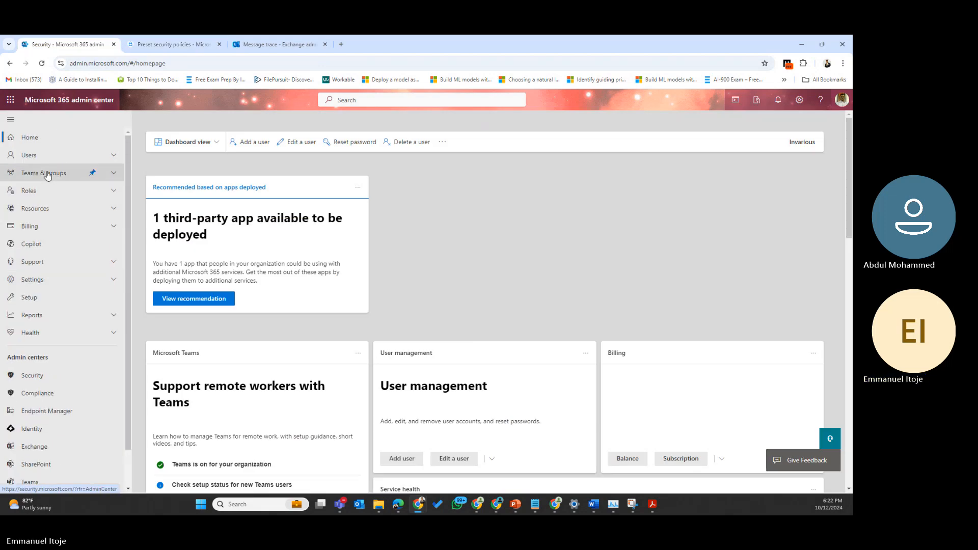
pyautogui.click(47, 175)
pyautogui.click(46, 191)
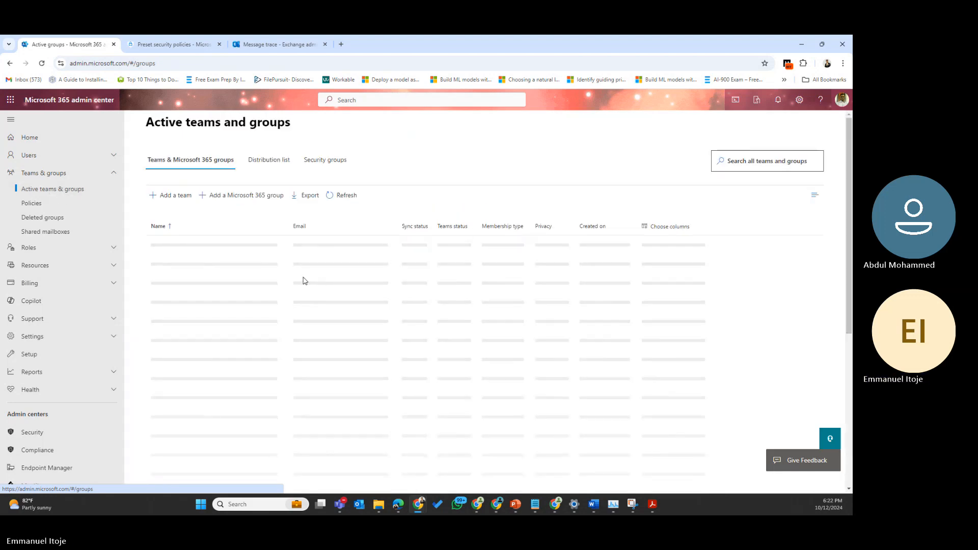
pyautogui.click(231, 249)
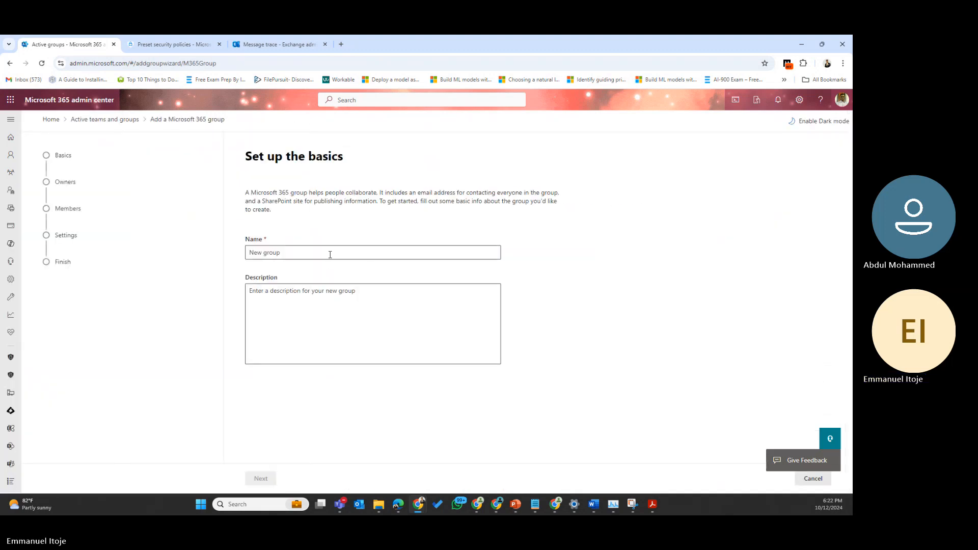
# Step: Name the new group Executives and give it the description Executives
pyautogui.click(330, 252)
pyautogui.write('W')
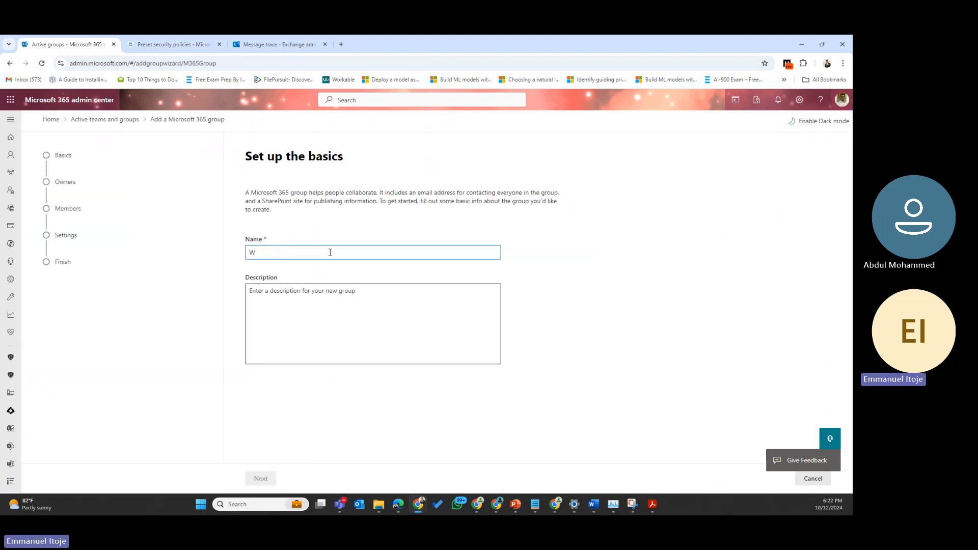
pyautogui.press('BackSpace')
pyautogui.write('Executives')
pyautogui.click(327, 298)
pyautogui.write('Ch')
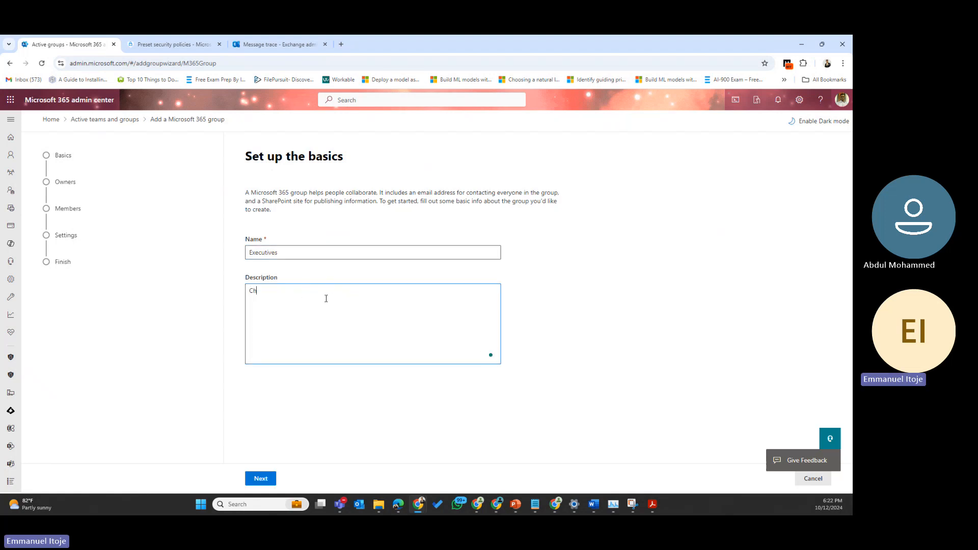
pyautogui.write('a')
pyautogui.press('BackSpace')
pyautogui.press('BackSpace')
pyautogui.press('BackSpace')
pyautogui.write('Executives')
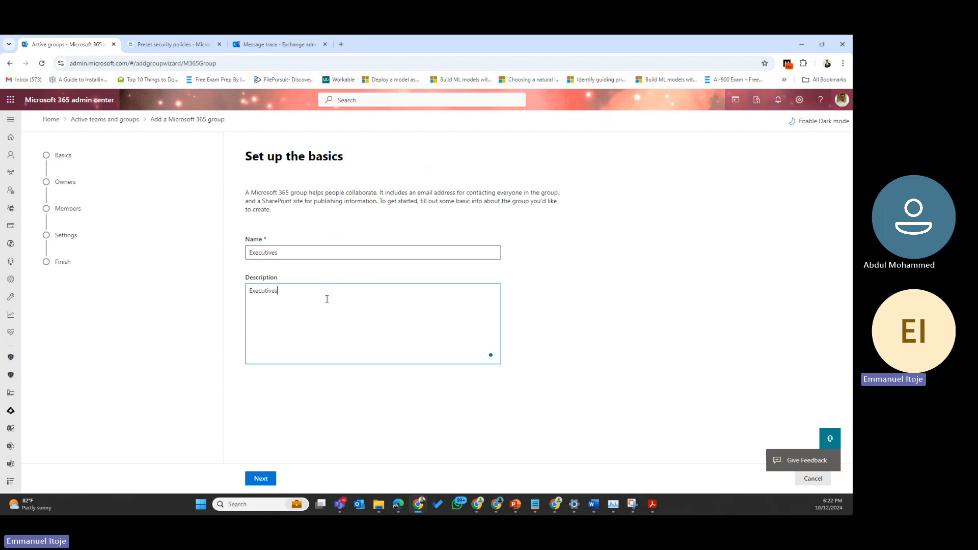
pyautogui.click(260, 478)
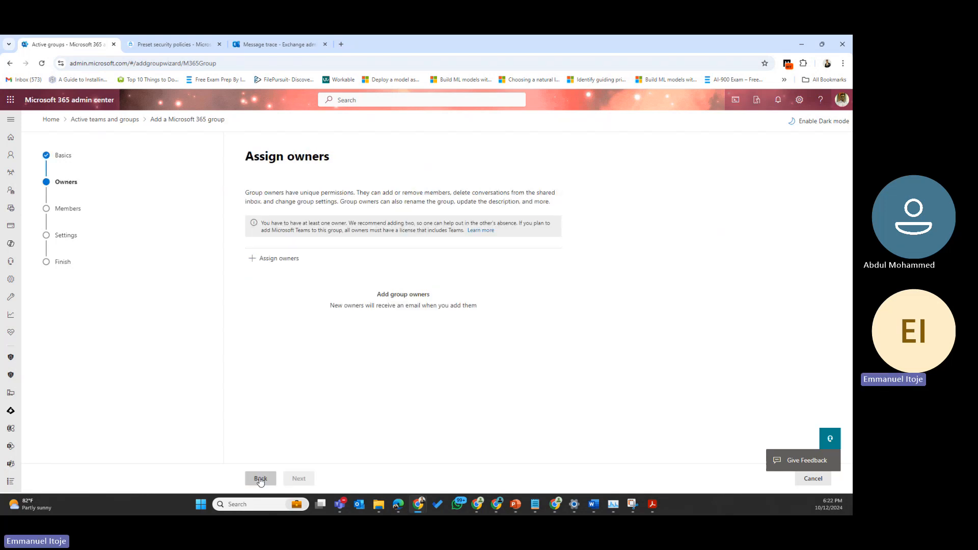
# Step: Search for and assign the Admin account as the group owner
pyautogui.click(285, 259)
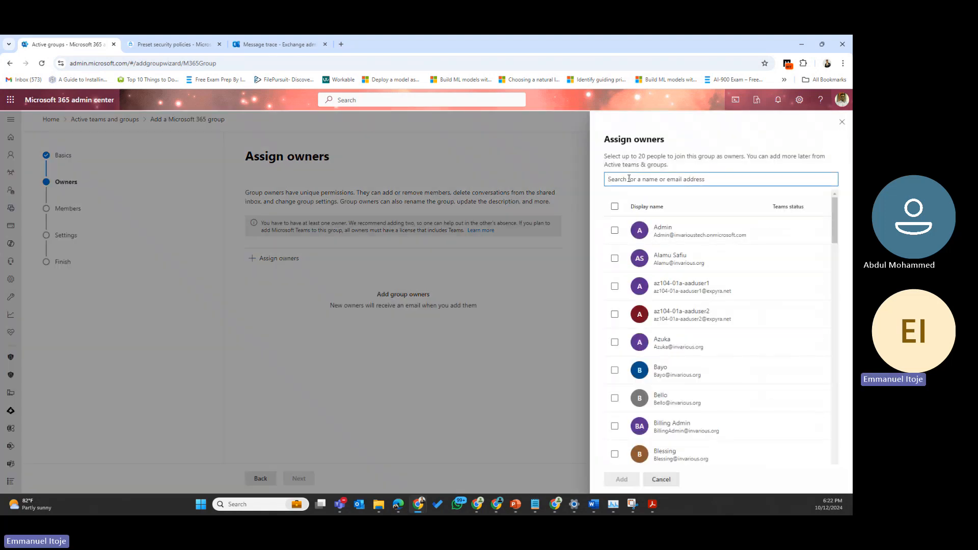
pyautogui.write('oghene')
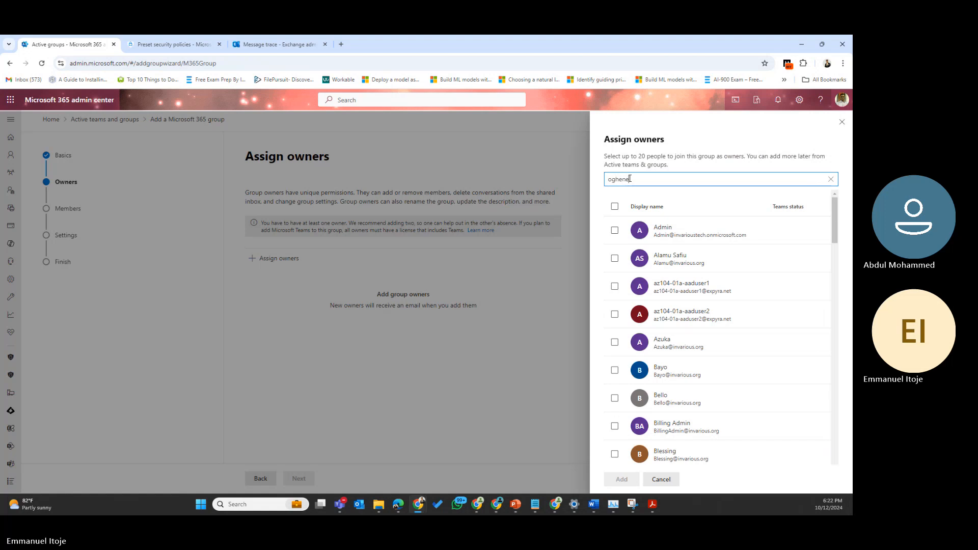
pyautogui.click(668, 228)
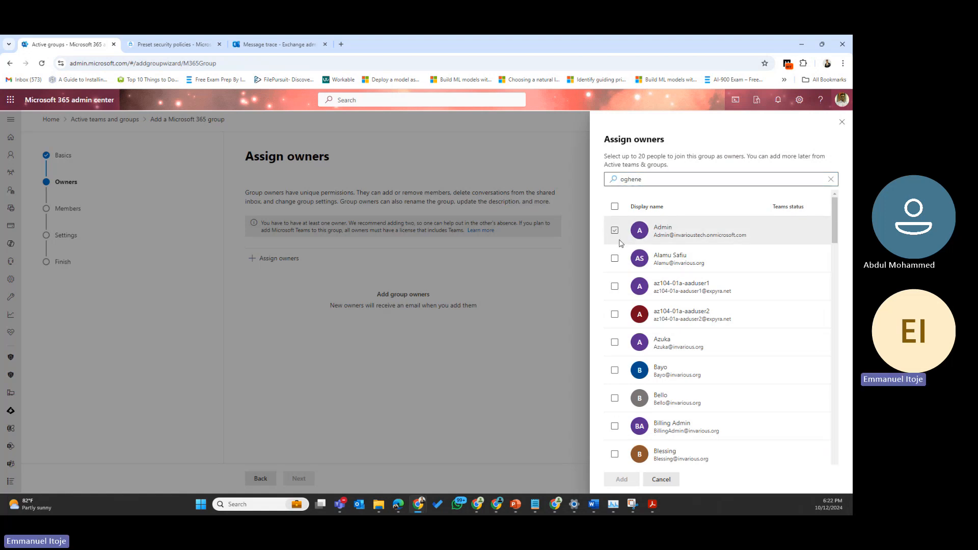
pyautogui.click(614, 230)
pyautogui.click(623, 480)
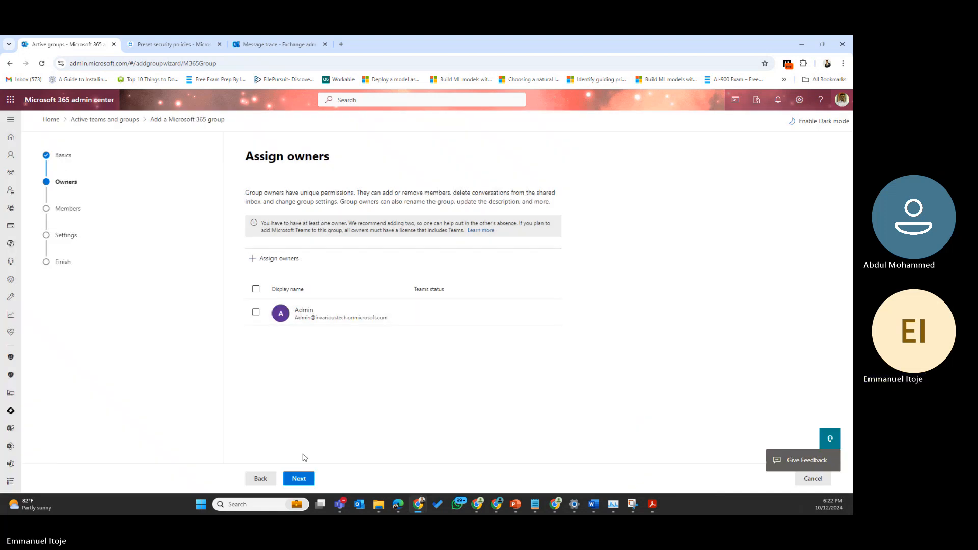
# Step: Select four people in the members panel and add them to the Executives group
pyautogui.click(300, 478)
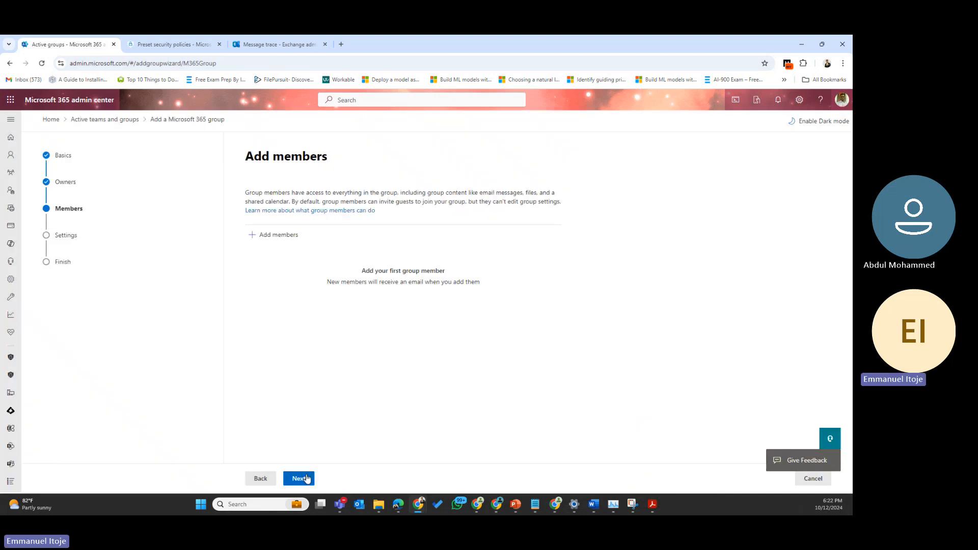
pyautogui.click(273, 237)
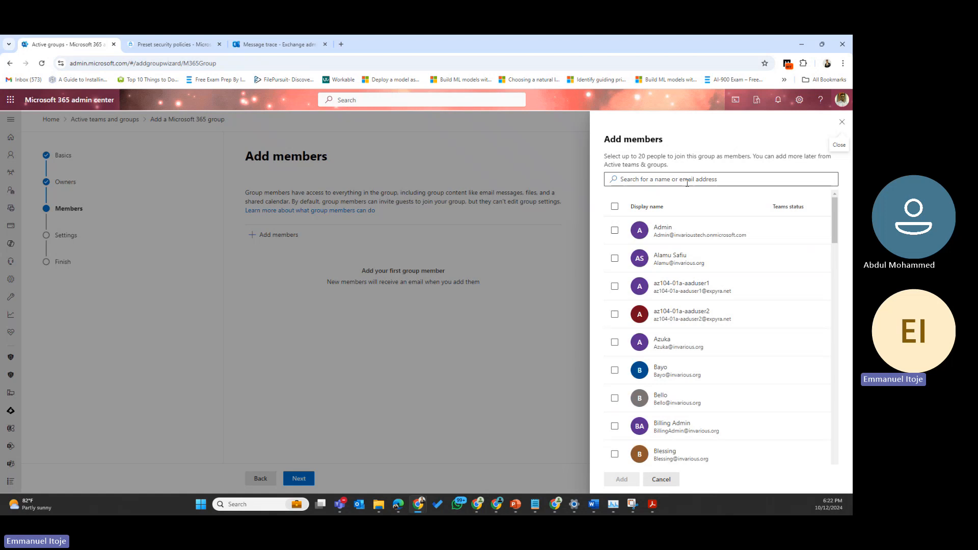
pyautogui.scroll(-5, 683, 295)
pyautogui.scroll(3, 618, 296)
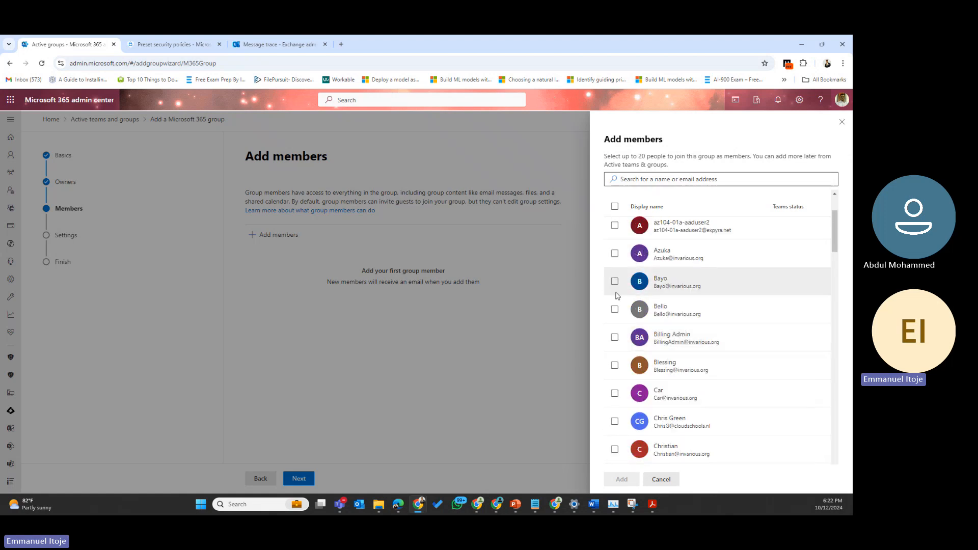
pyautogui.click(615, 281)
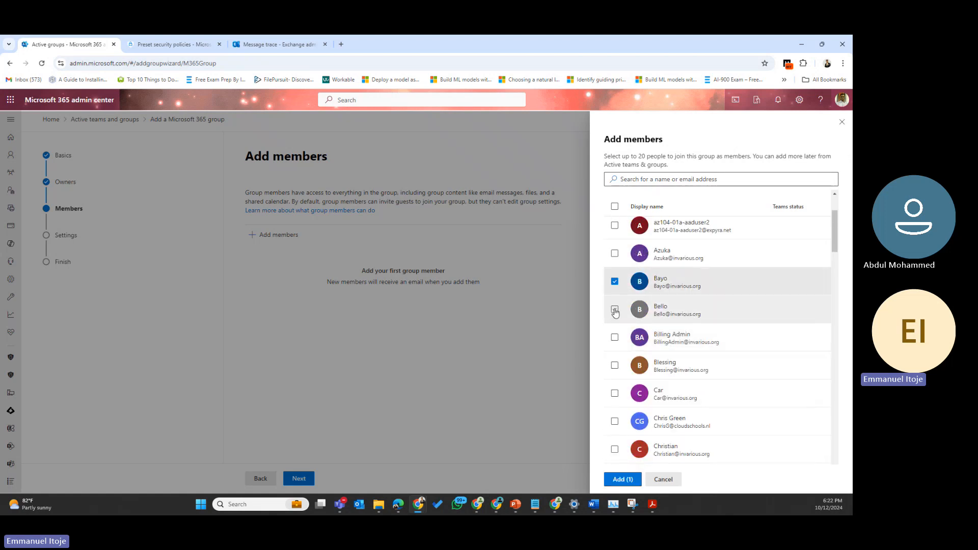
pyautogui.click(615, 309)
pyautogui.click(615, 366)
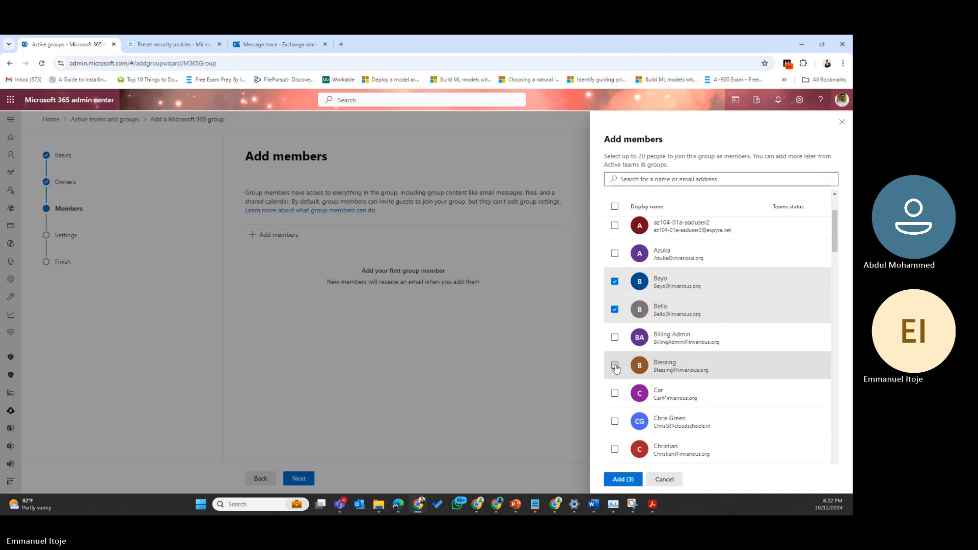
pyautogui.scroll(-3, 617, 364)
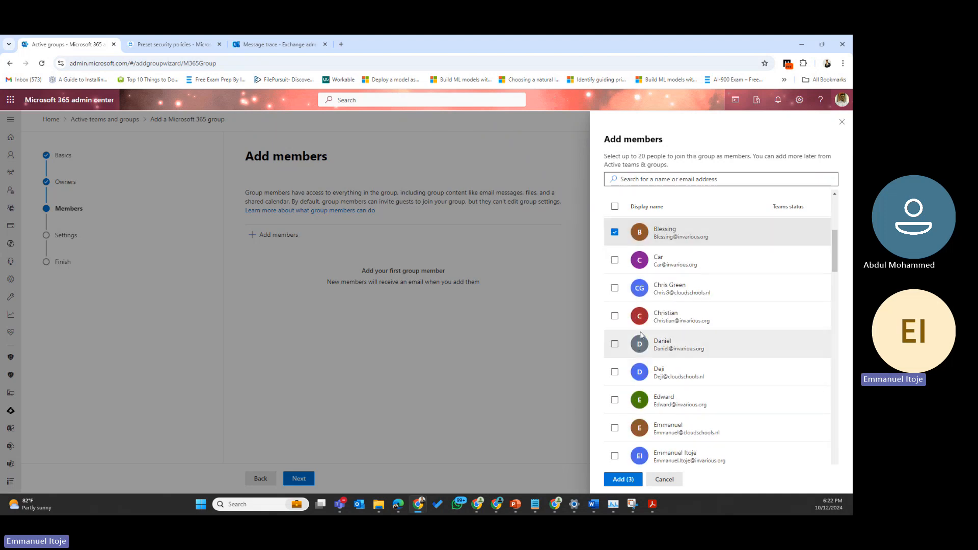
pyautogui.click(615, 316)
pyautogui.scroll(-5, 624, 372)
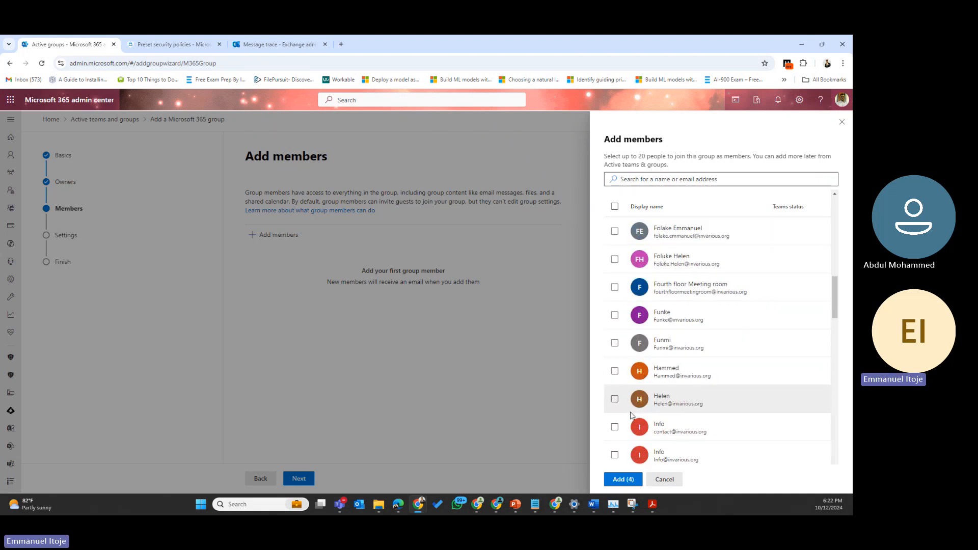
pyautogui.scroll(-3, 631, 416)
pyautogui.click(619, 481)
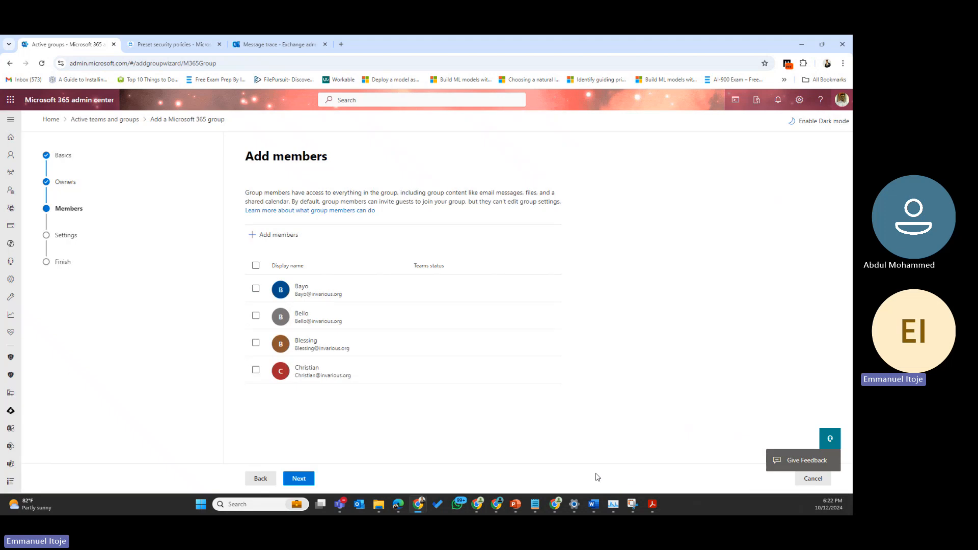
pyautogui.click(309, 480)
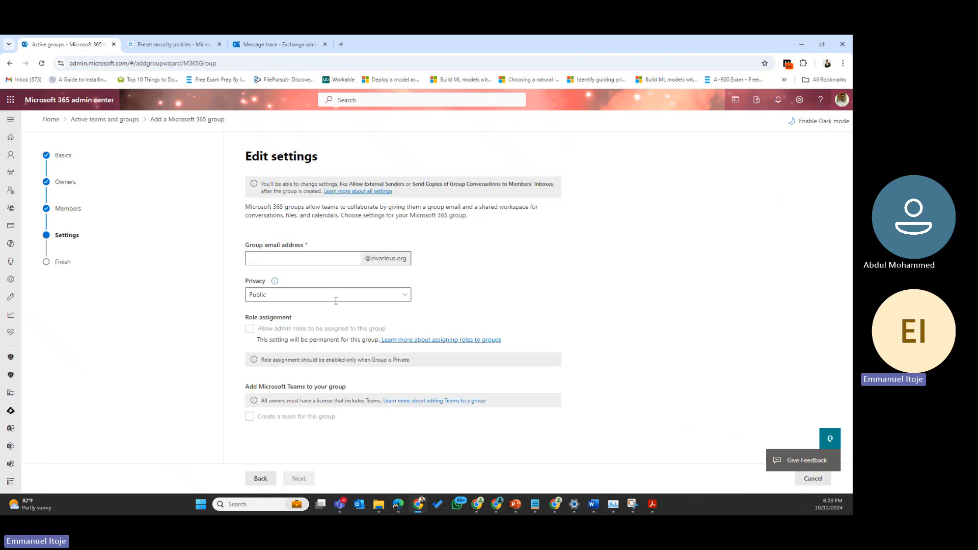
# Step: Set the group email address to executives and the privacy to Private
pyautogui.click(310, 253)
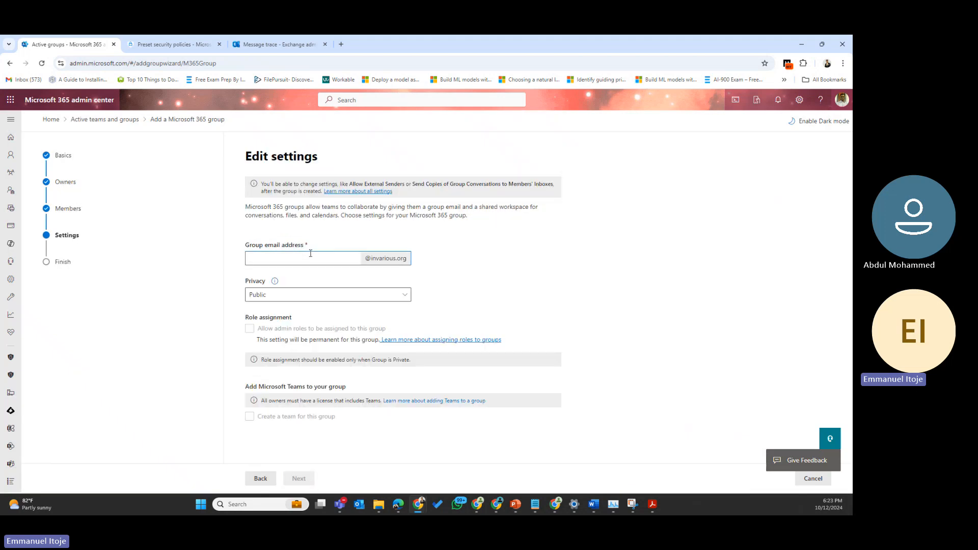
pyautogui.write('executiv')
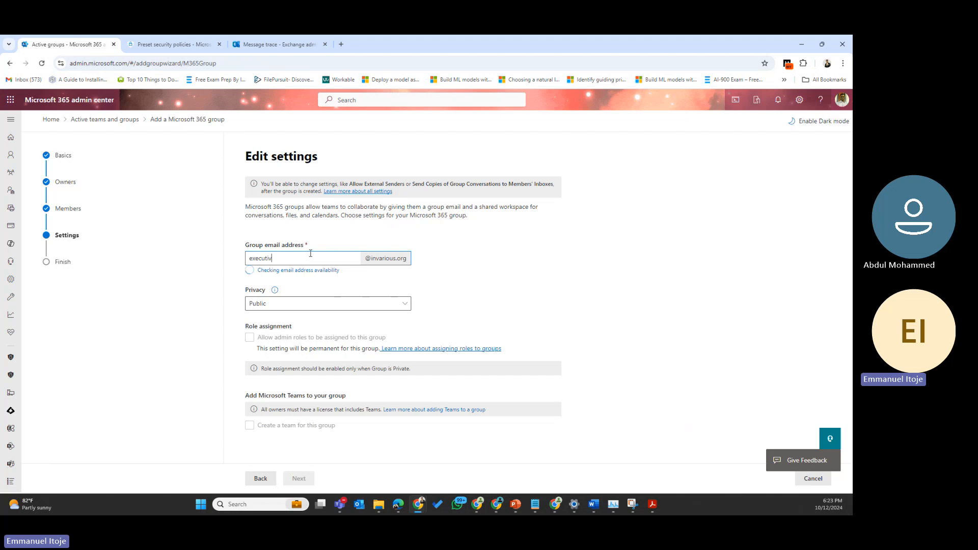
pyautogui.write('es')
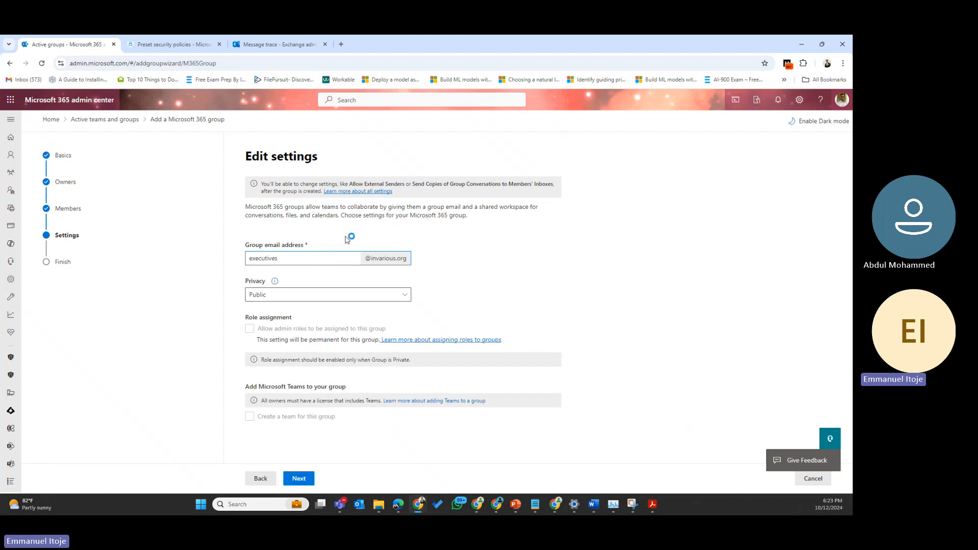
pyautogui.click(299, 298)
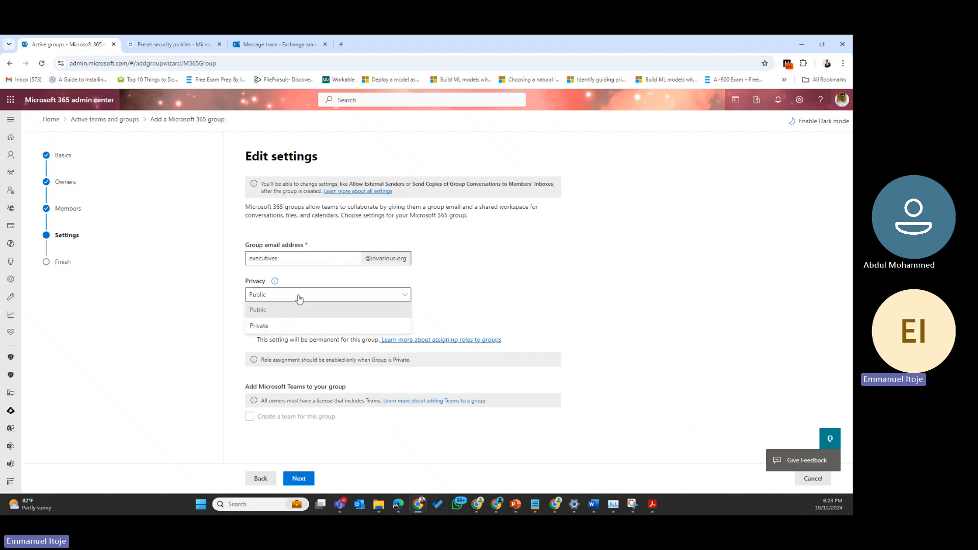
pyautogui.click(323, 326)
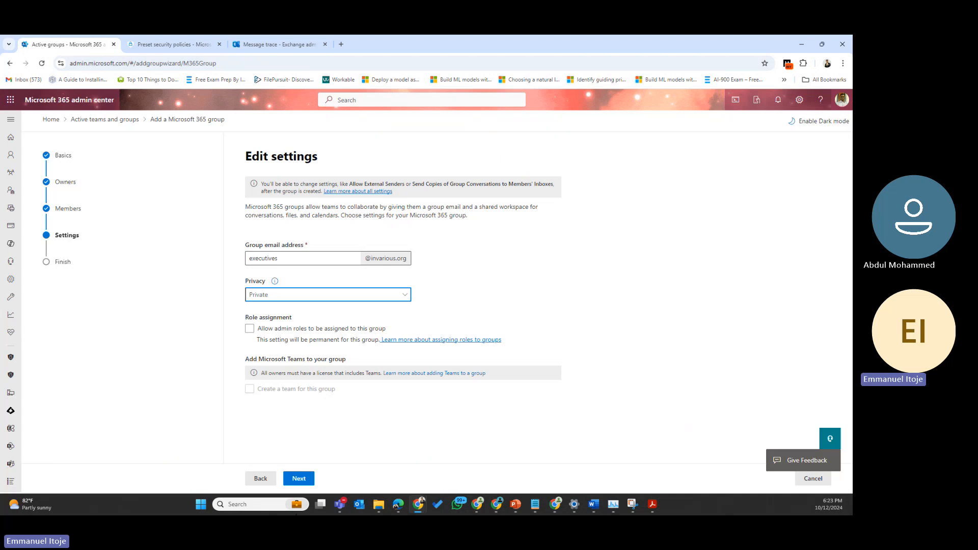
pyautogui.click(299, 479)
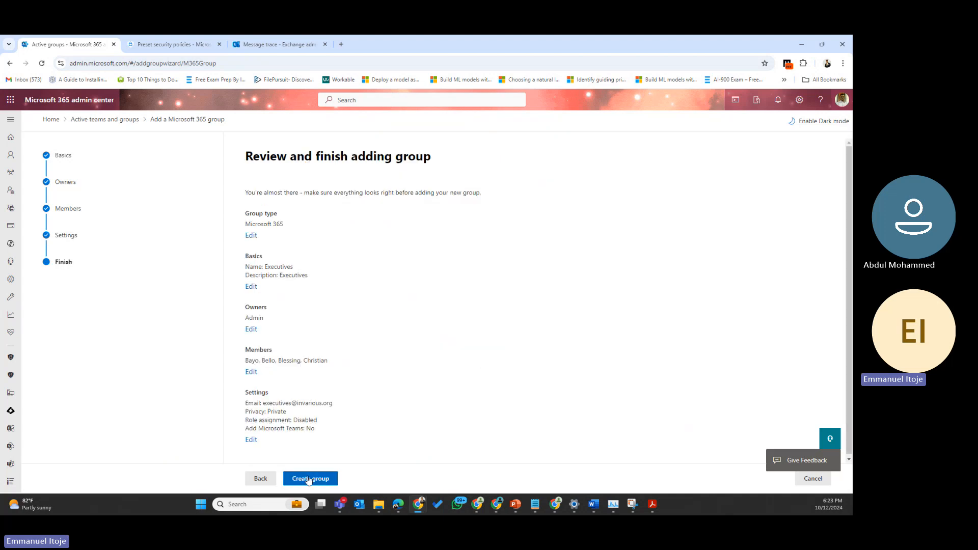
# Step: Create the Executives group, close the wizard, and reload the Active teams and groups page
pyautogui.click(308, 479)
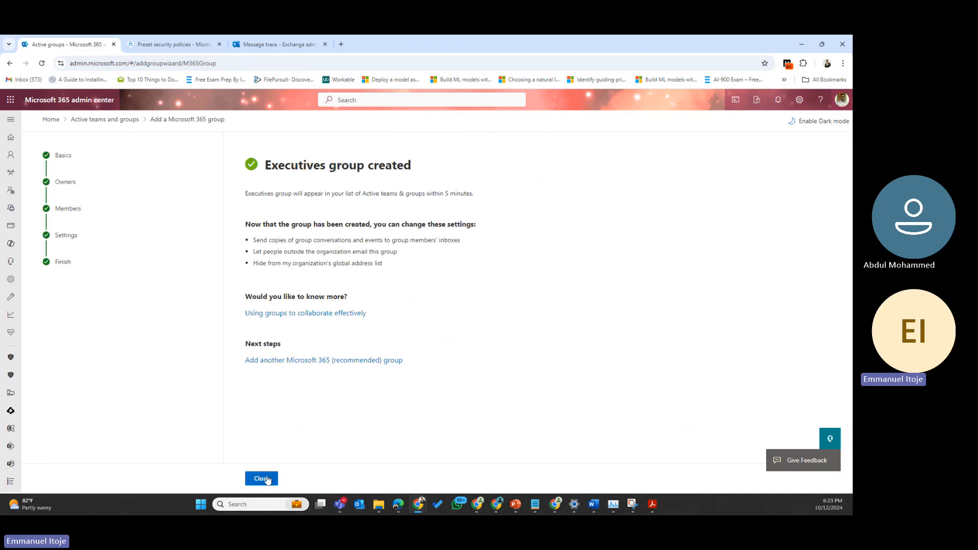
pyautogui.click(262, 479)
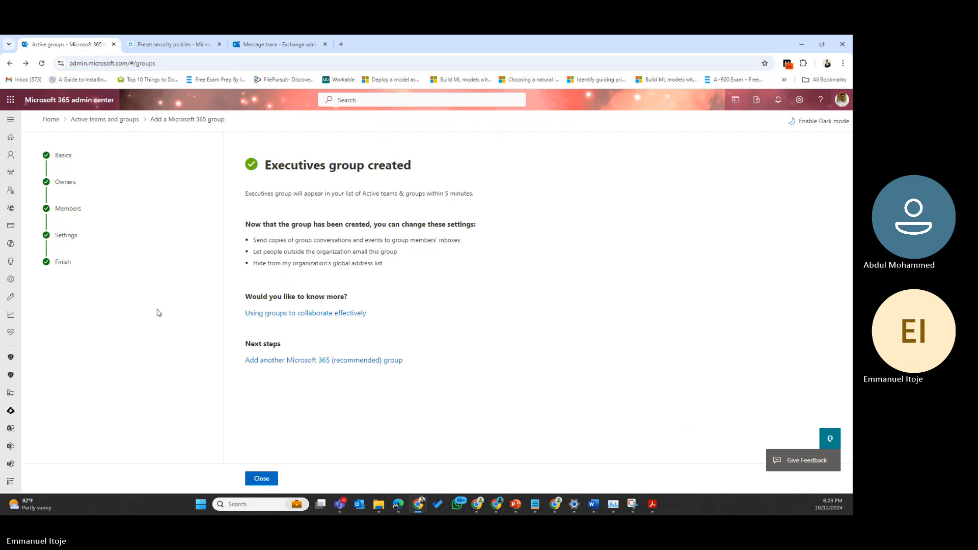
pyautogui.click(41, 63)
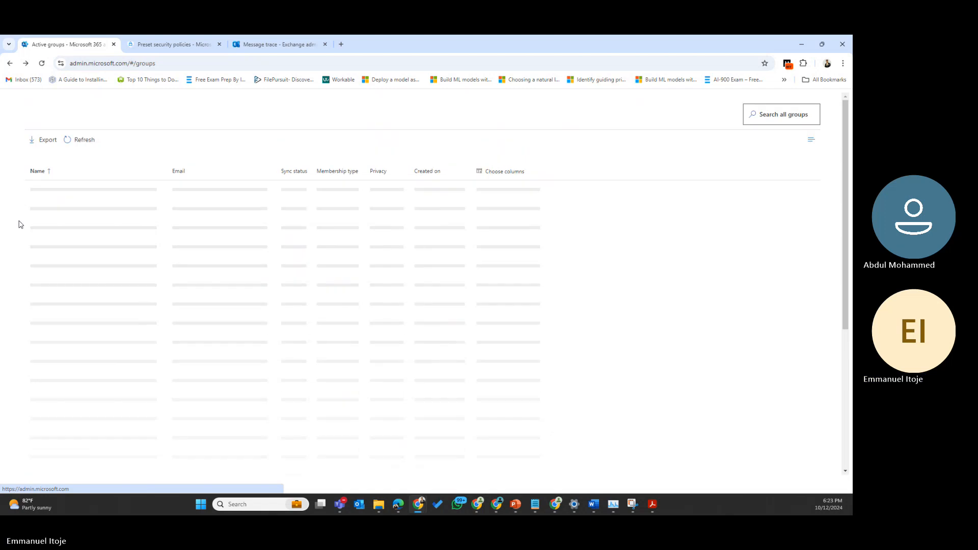
pyautogui.rightClick(20, 224)
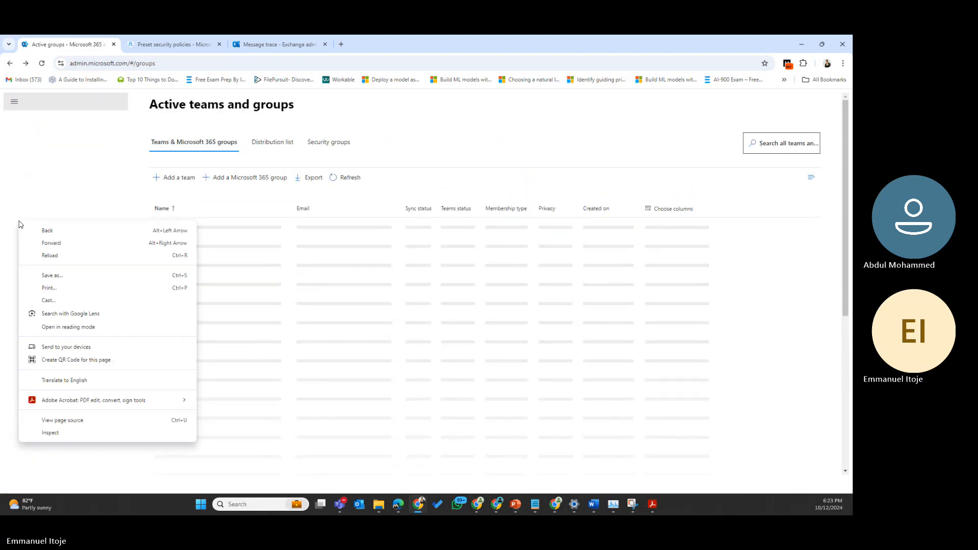
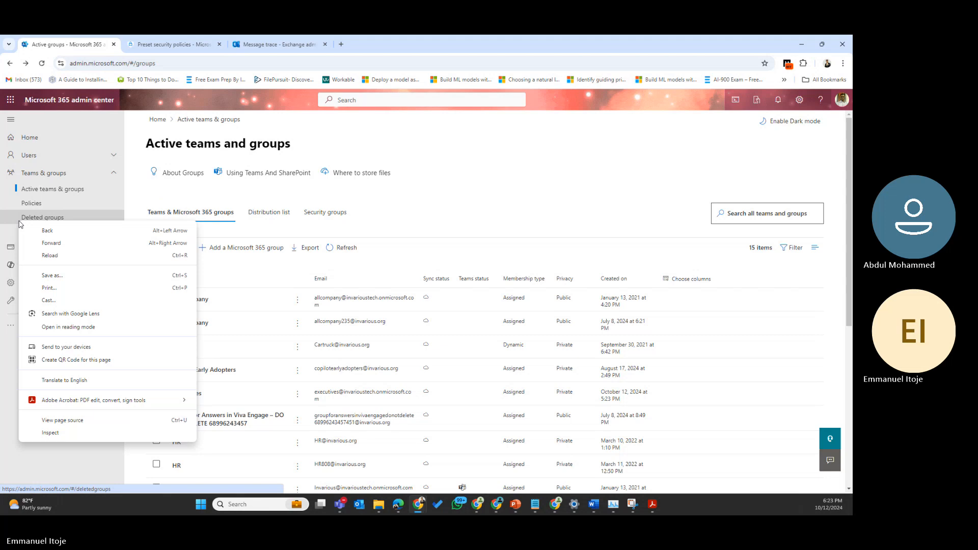
# Step: Add the Executives group as specific recipients for Exchange Online protection
pyautogui.click(179, 40)
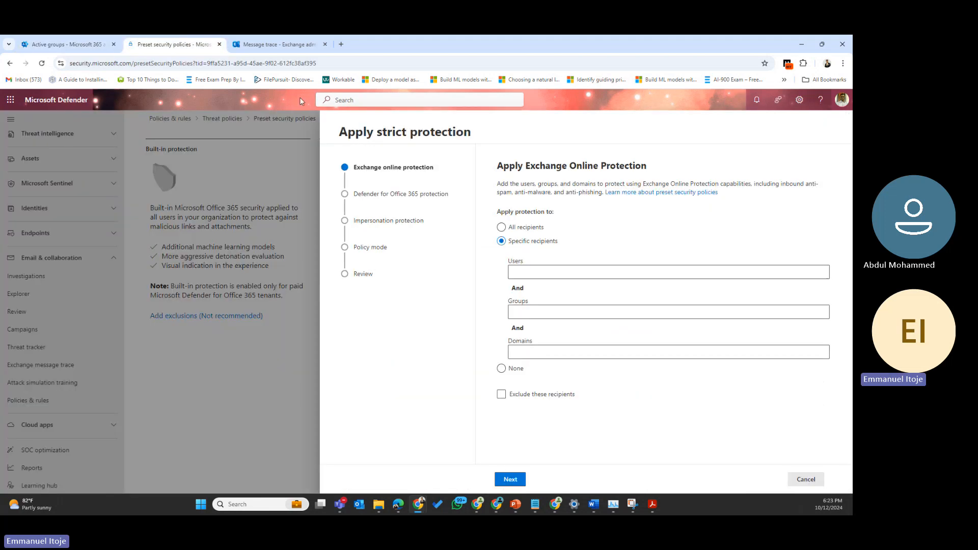
pyautogui.click(545, 313)
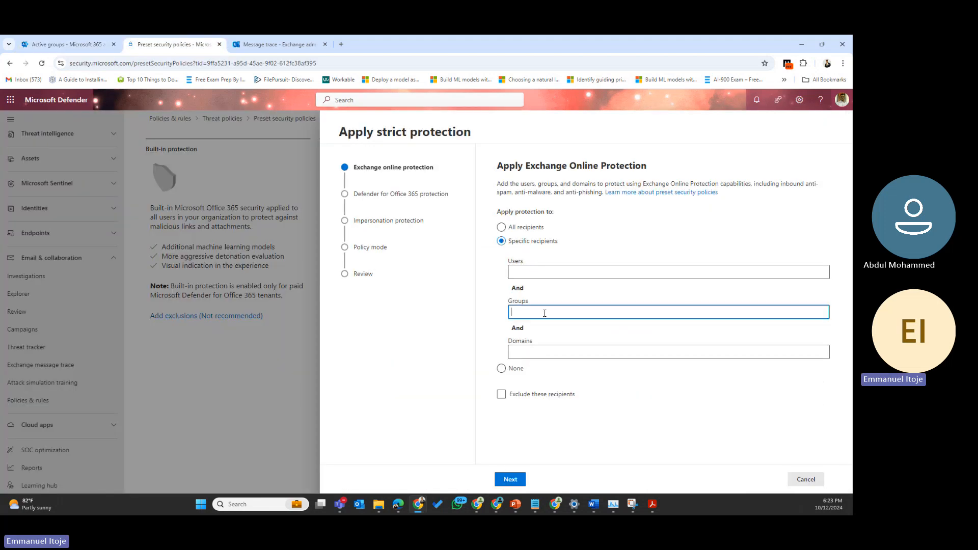
pyautogui.write('exec')
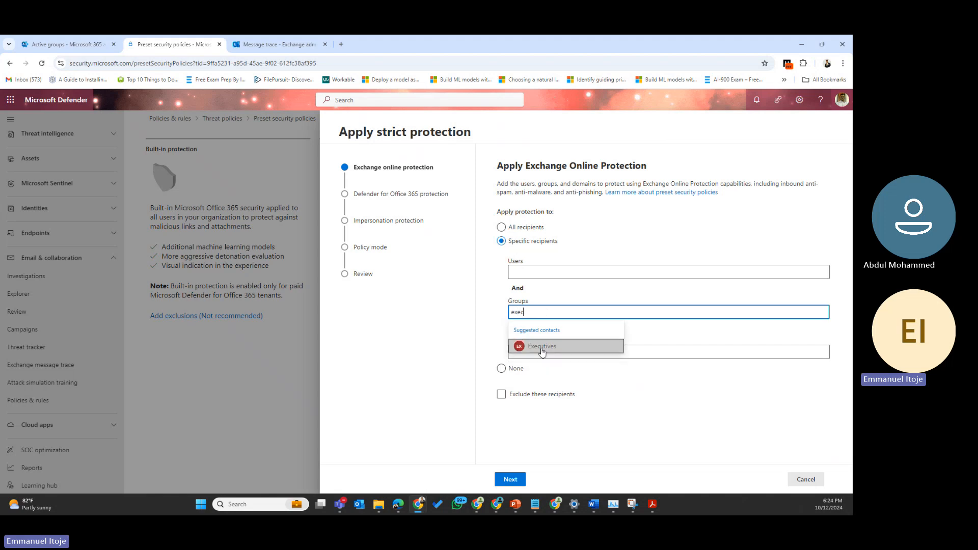
pyautogui.click(542, 349)
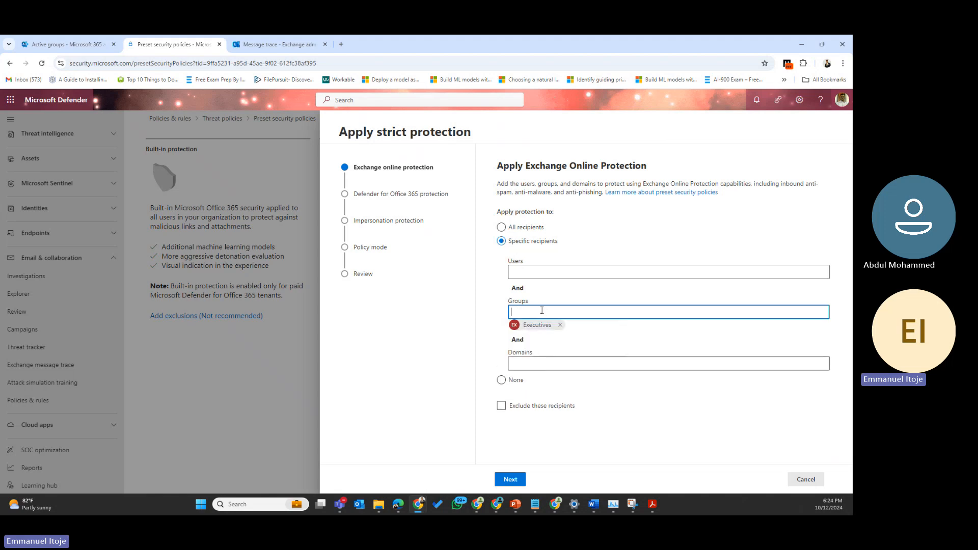
pyautogui.click(510, 483)
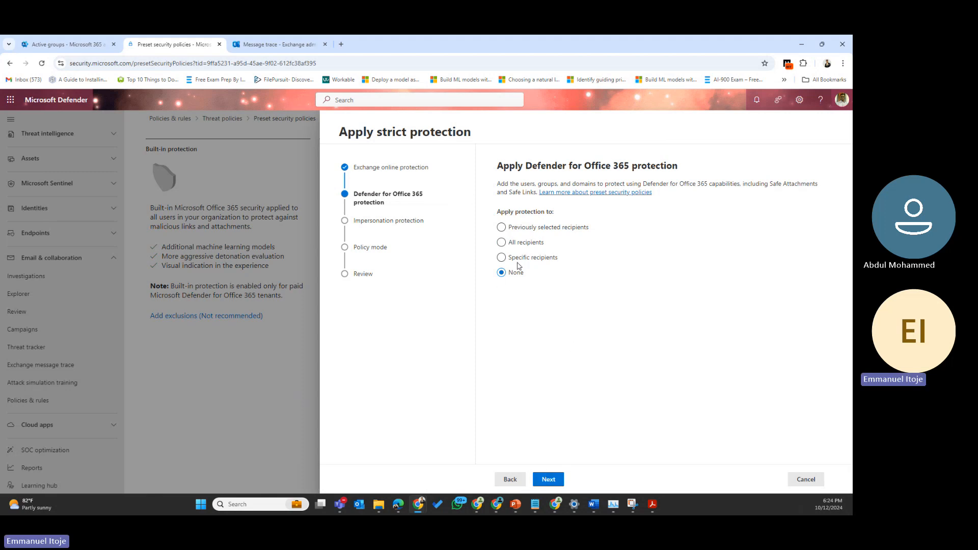
# Step: Choose specific recipients for Defender for Office 365 protection and add the Executives group
pyautogui.click(503, 228)
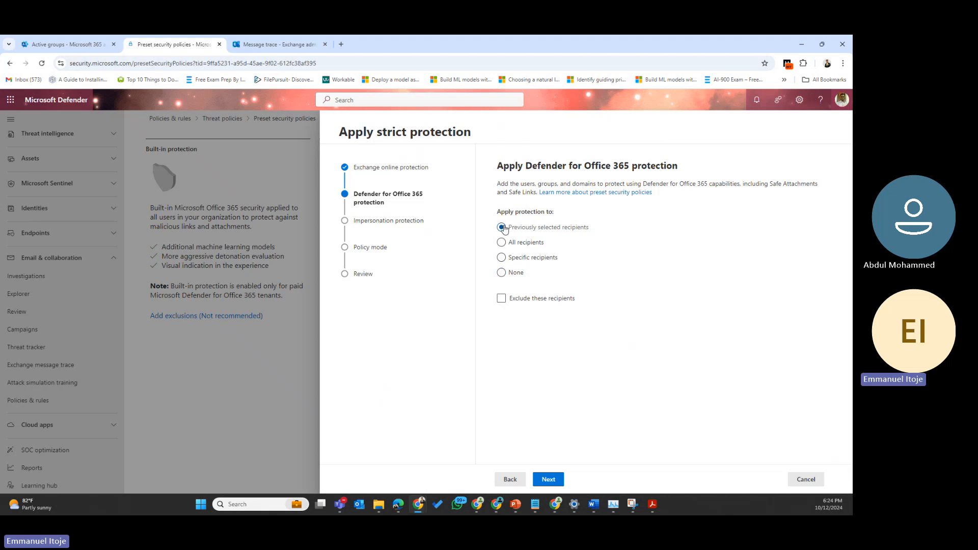
pyautogui.click(501, 258)
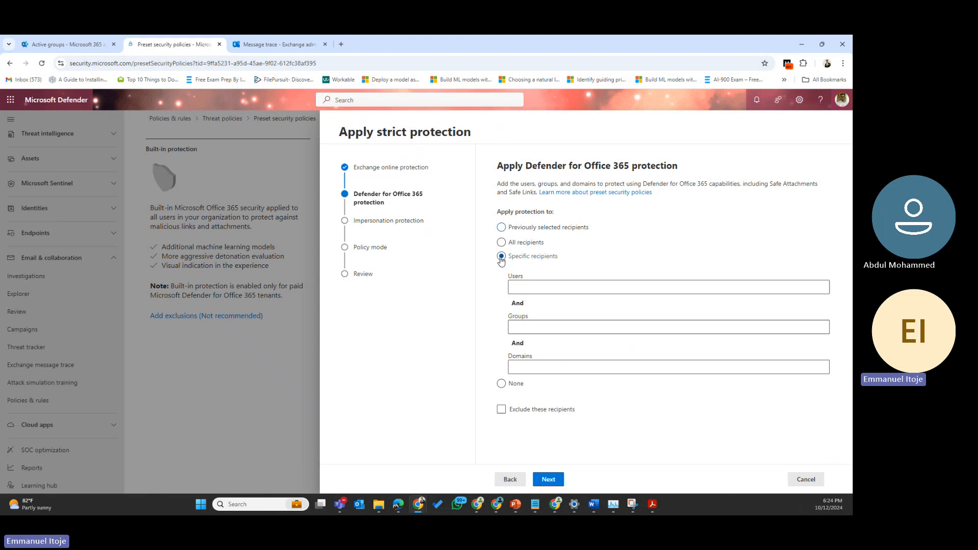
pyautogui.click(535, 326)
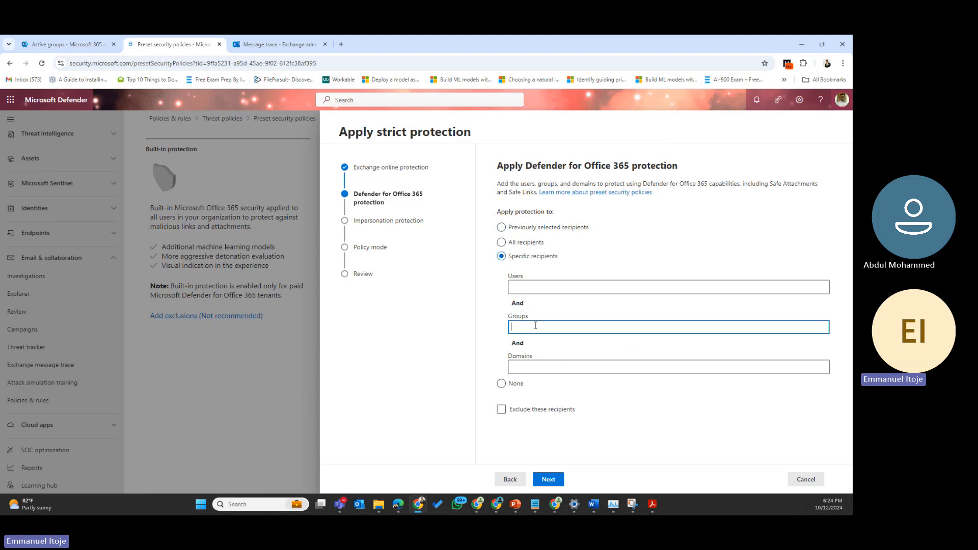
pyautogui.write('exec')
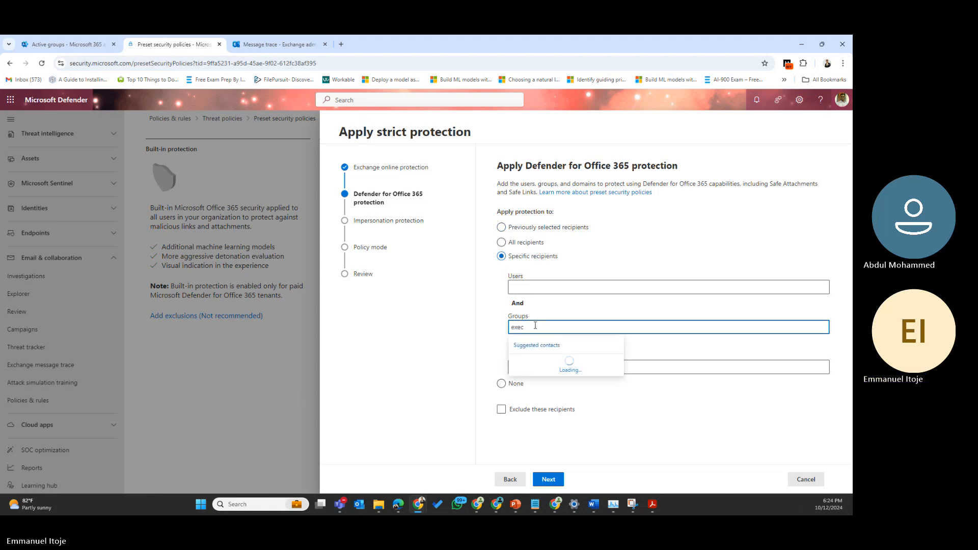
pyautogui.click(540, 363)
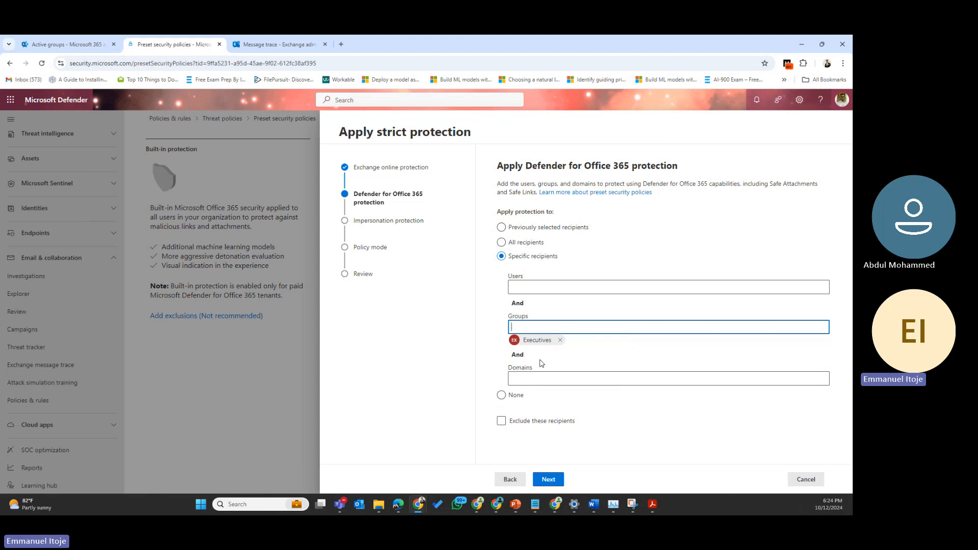
pyautogui.click(557, 481)
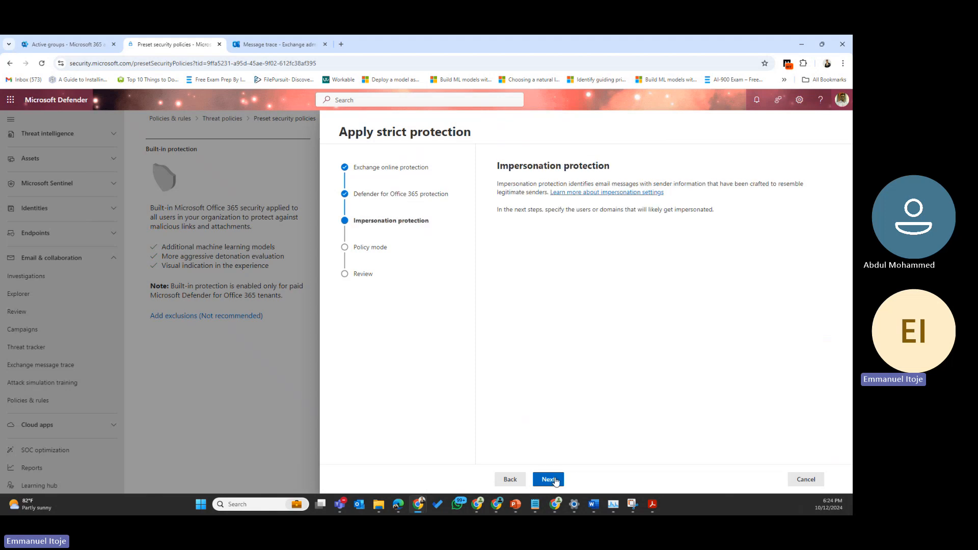
# Step: Skip the impersonation users, domains and trusted senders, keep the policy on, and confirm
pyautogui.click(554, 481)
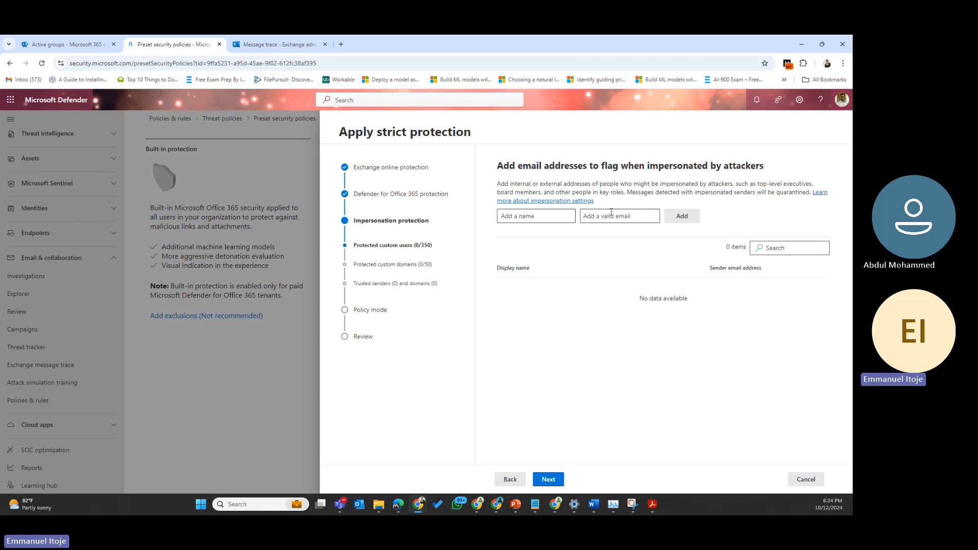
pyautogui.click(549, 481)
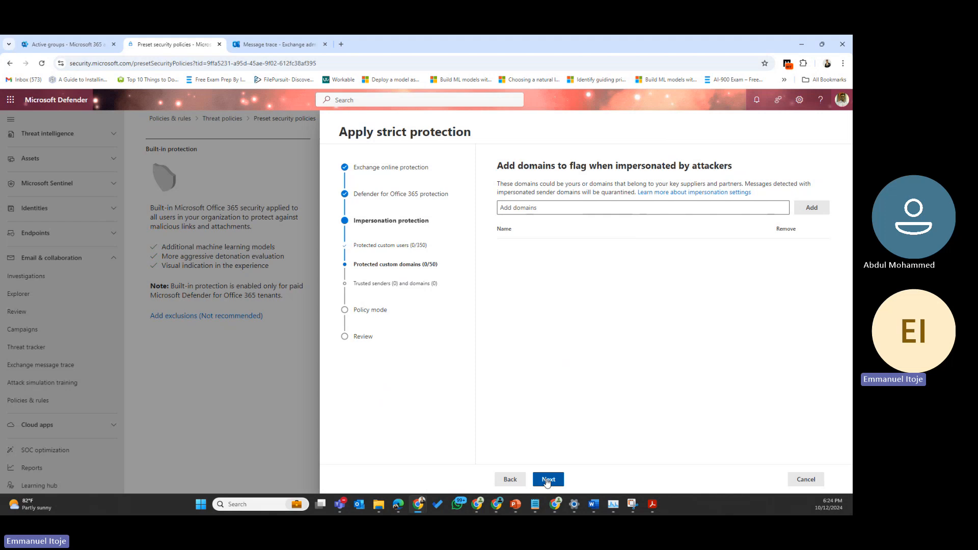
pyautogui.click(548, 480)
pyautogui.click(548, 481)
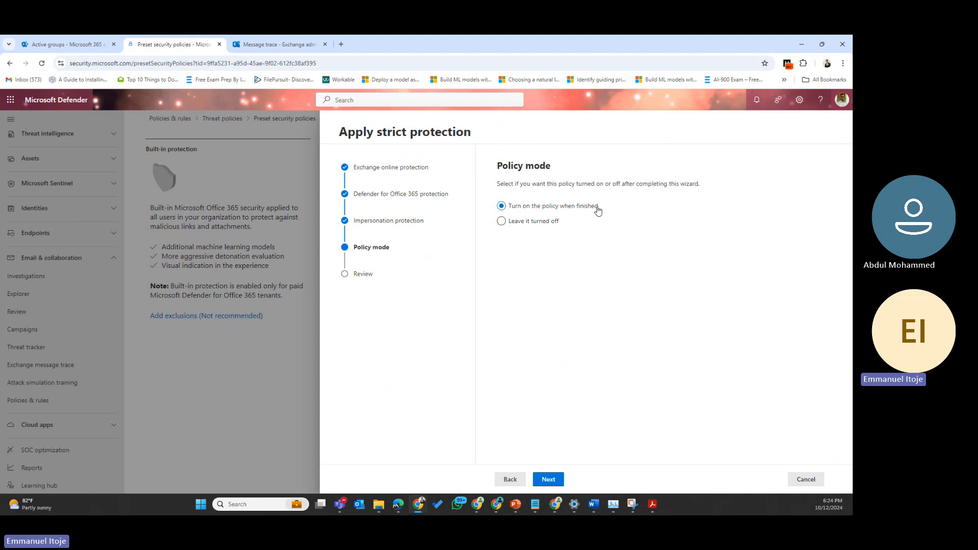
pyautogui.click(548, 480)
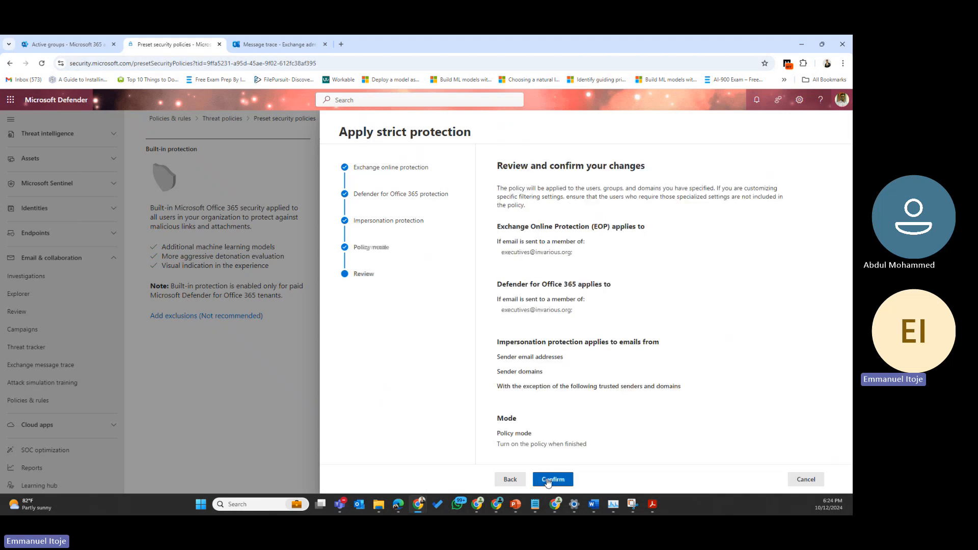
pyautogui.click(563, 482)
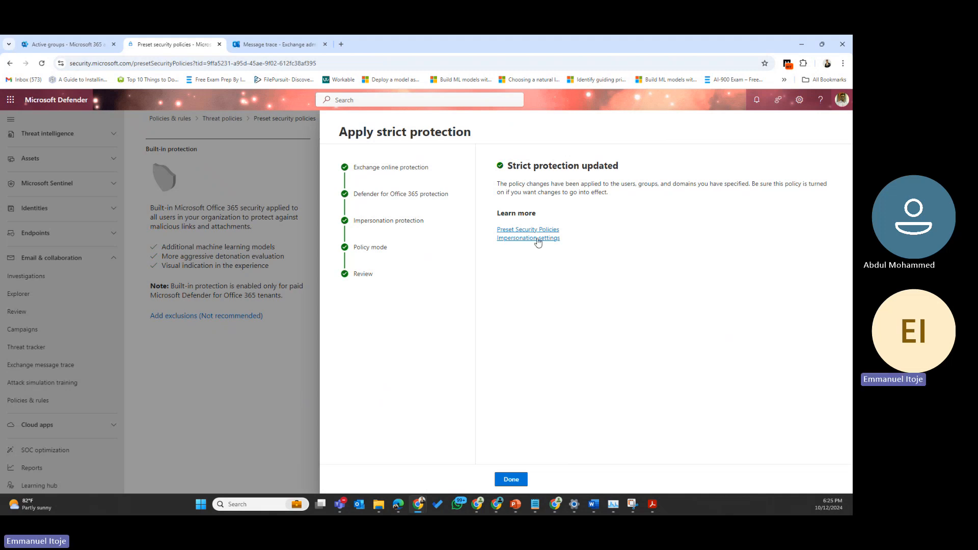
# Step: Close the completed Apply strict protection wizard with Done
pyautogui.click(511, 481)
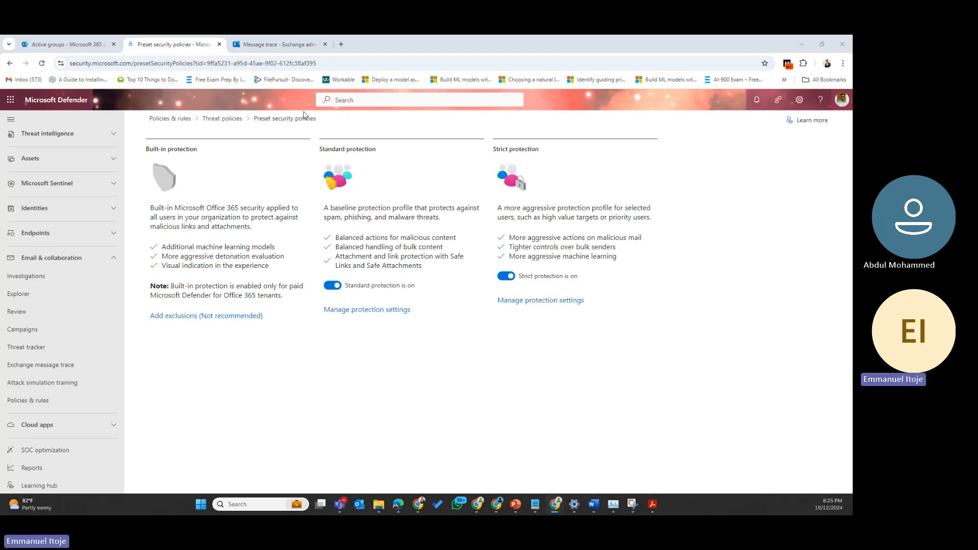
# Step: Go to Threat policies and open the Configuration analyzer
pyautogui.click(223, 119)
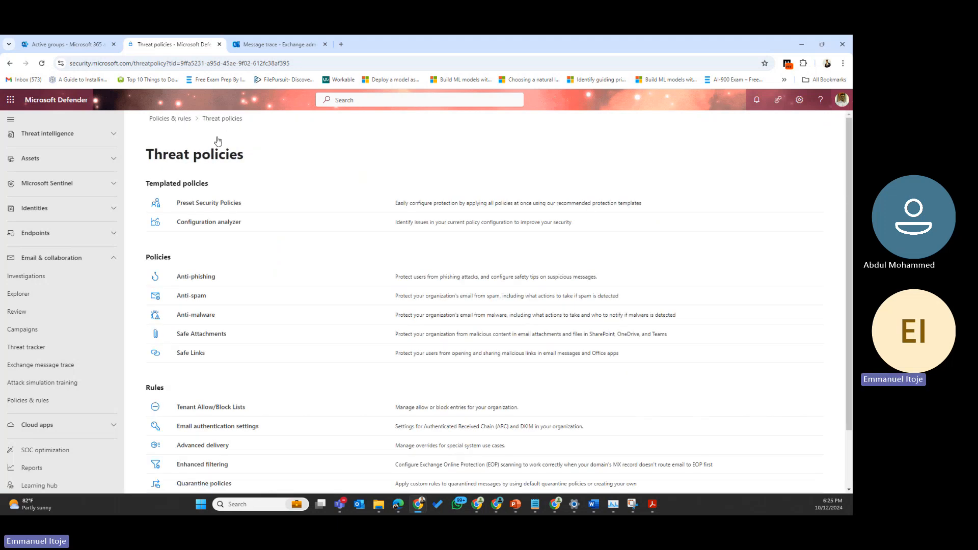
pyautogui.click(217, 221)
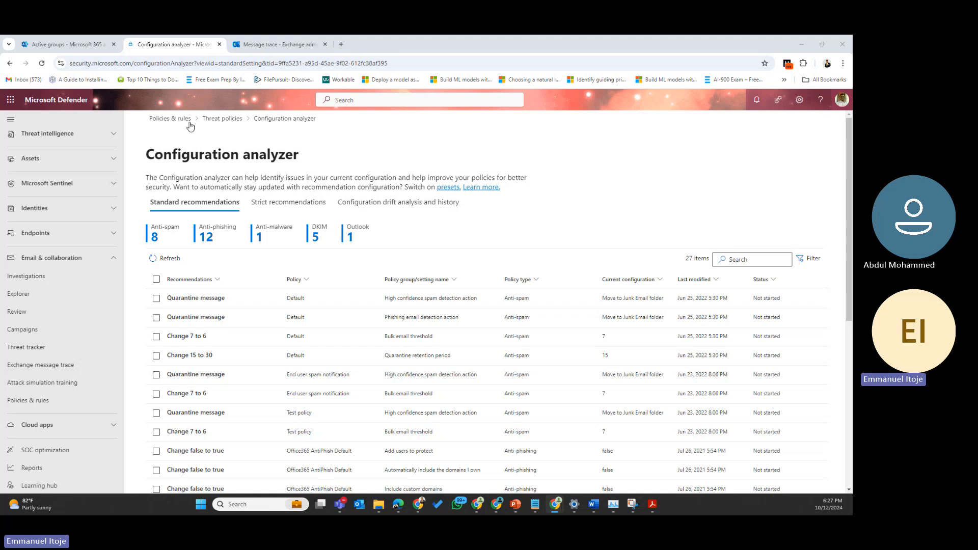
# Step: Visit Threat policies and Anti-malware, reopen the Configuration analyzer, then return to Threat policies
pyautogui.click(223, 119)
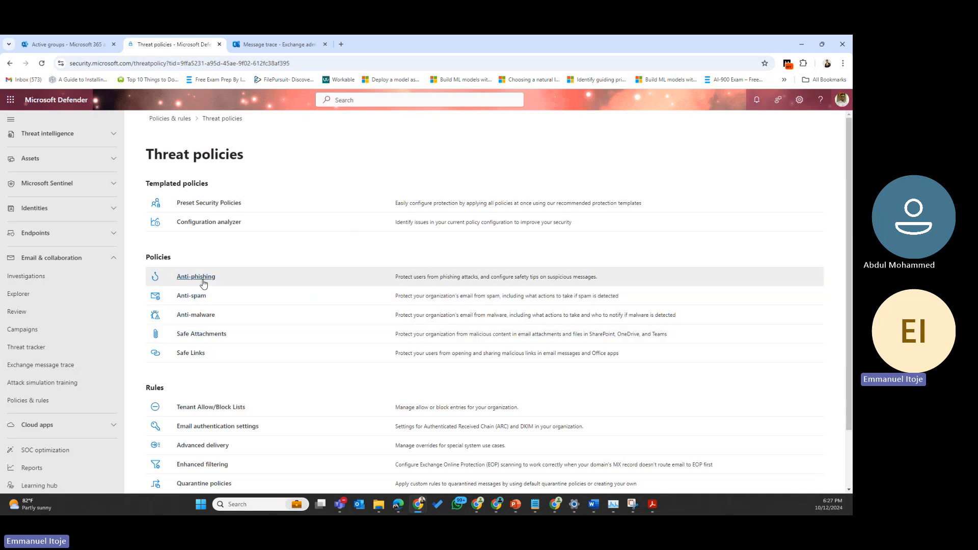
pyautogui.click(211, 314)
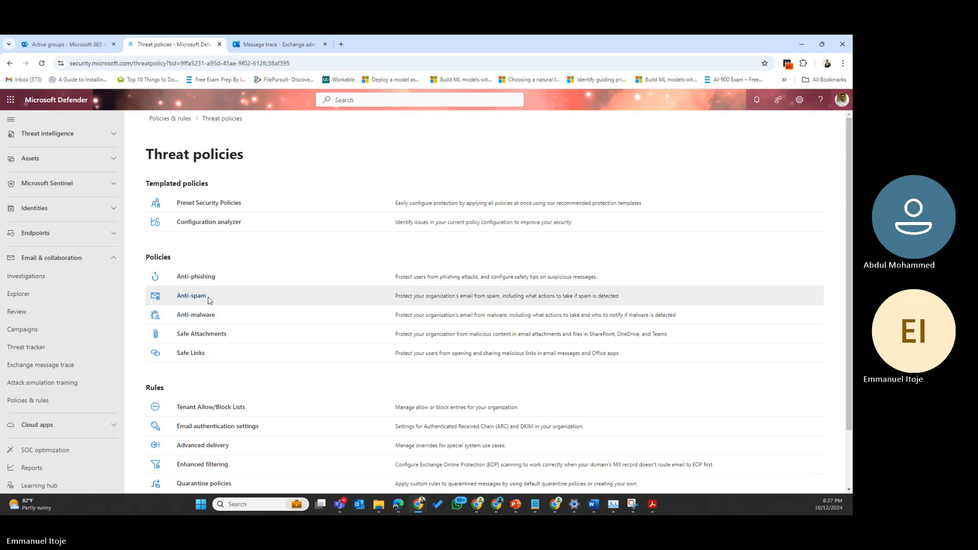
pyautogui.click(207, 224)
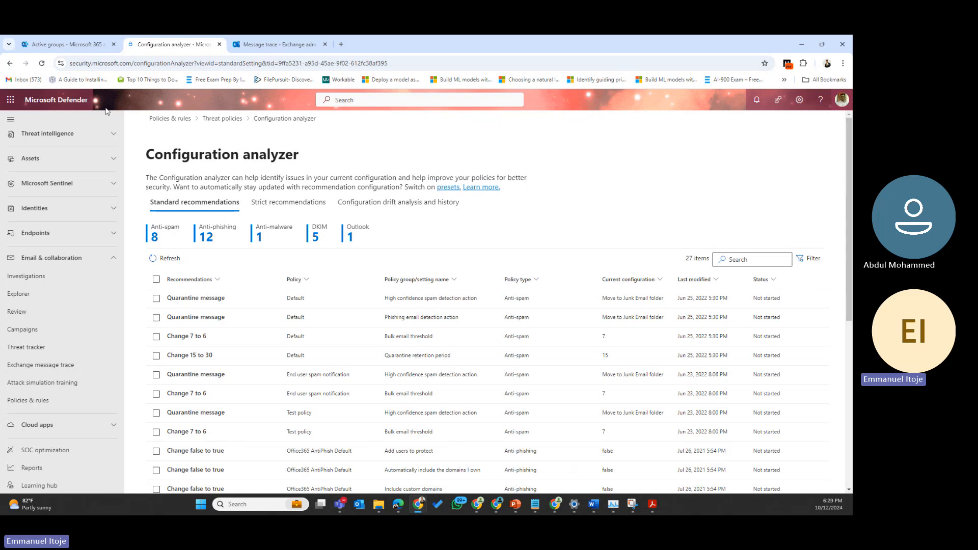
pyautogui.click(221, 121)
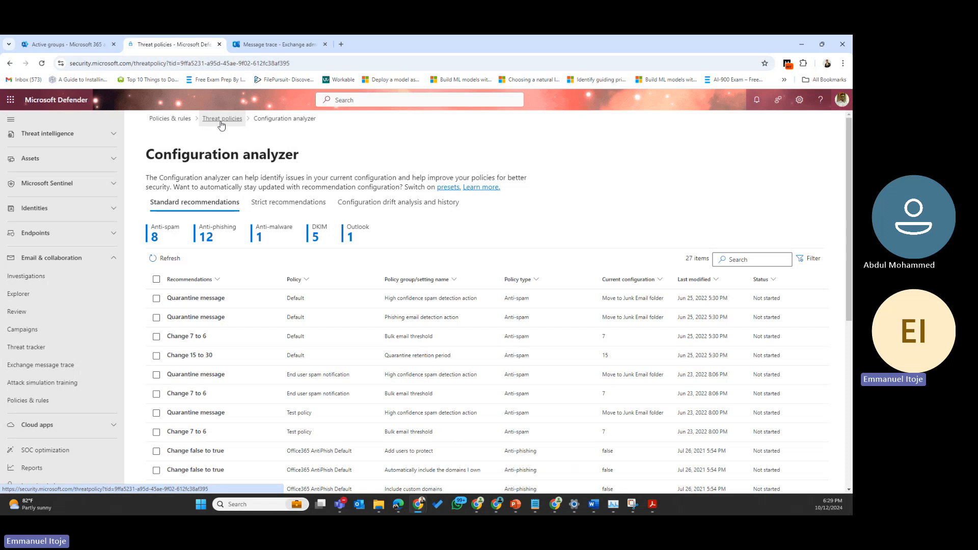
# Step: Check the domains' DKIM status in Email authentication settings, then reopen the Configuration analyzer
pyautogui.scroll(-2, 201, 392)
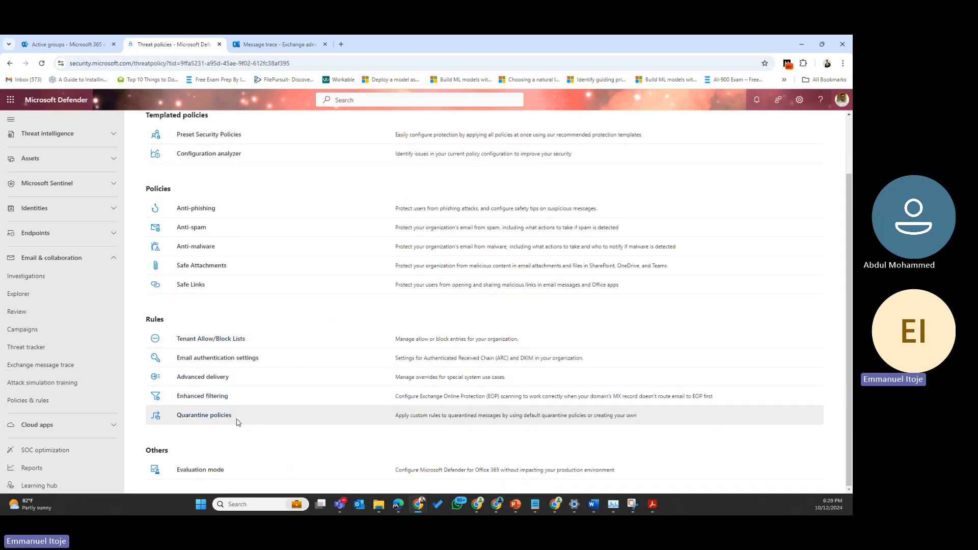
pyautogui.click(216, 358)
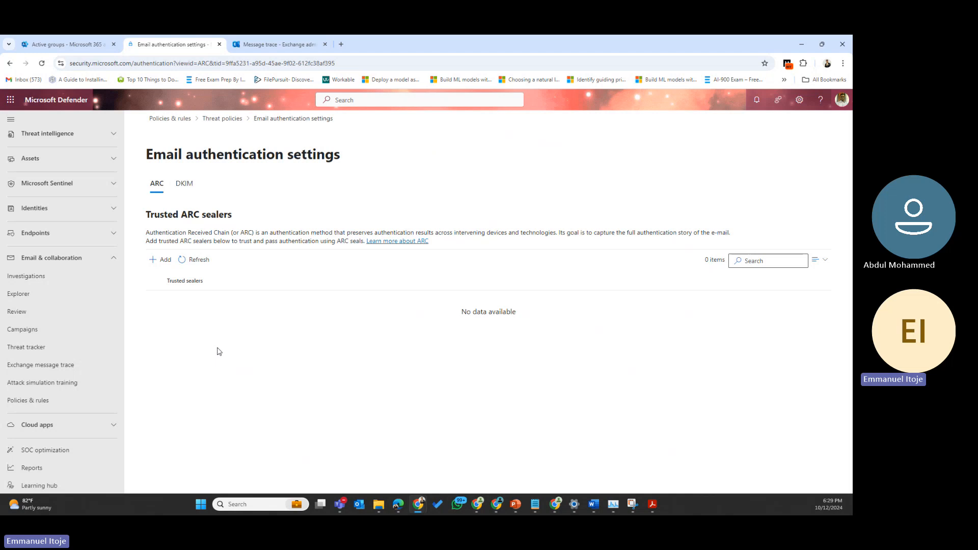
pyautogui.click(192, 185)
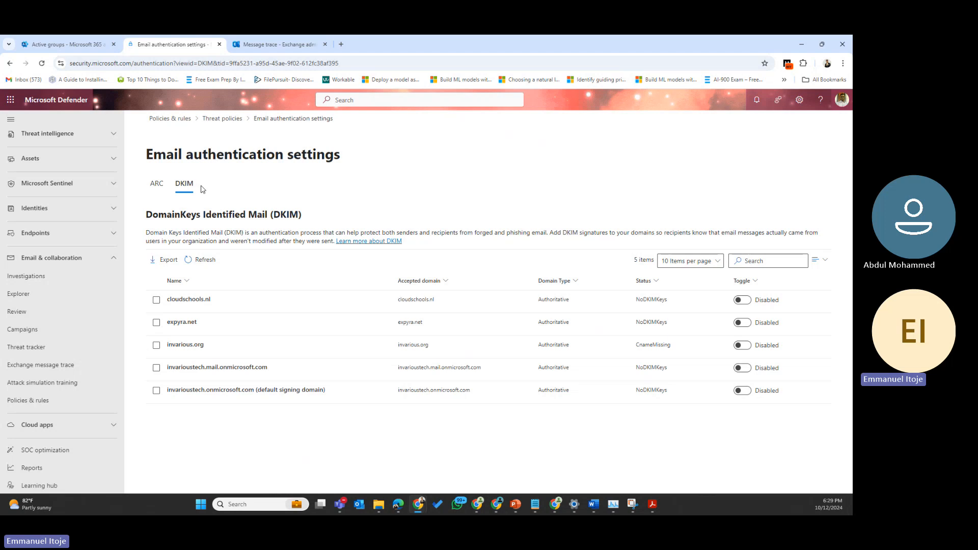
pyautogui.click(219, 120)
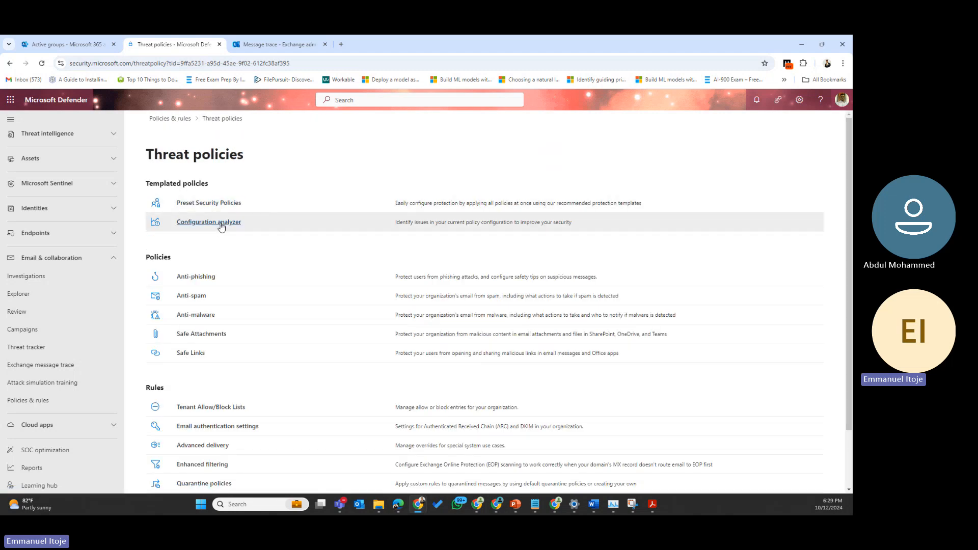
pyautogui.click(222, 225)
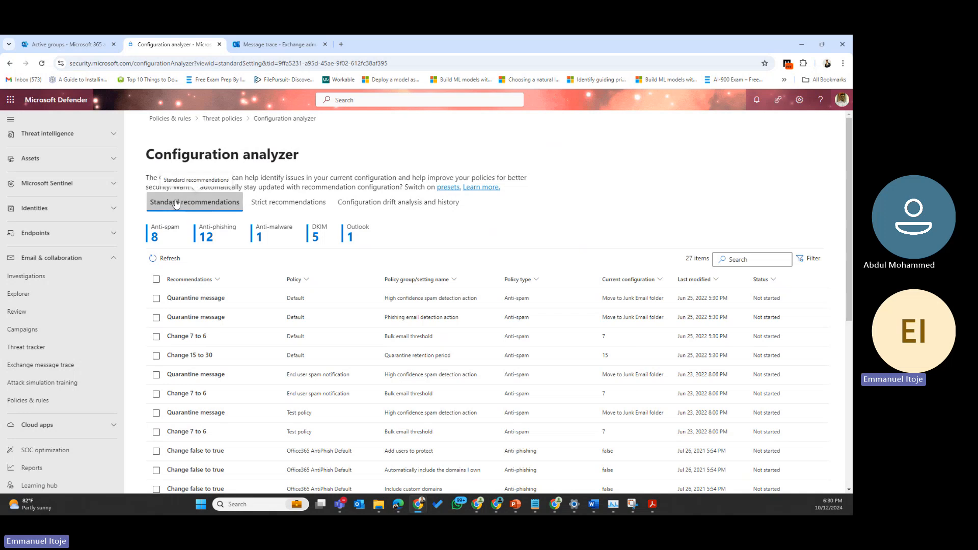
# Step: View the strict recommendations, then the configuration drift analysis and history
pyautogui.click(302, 206)
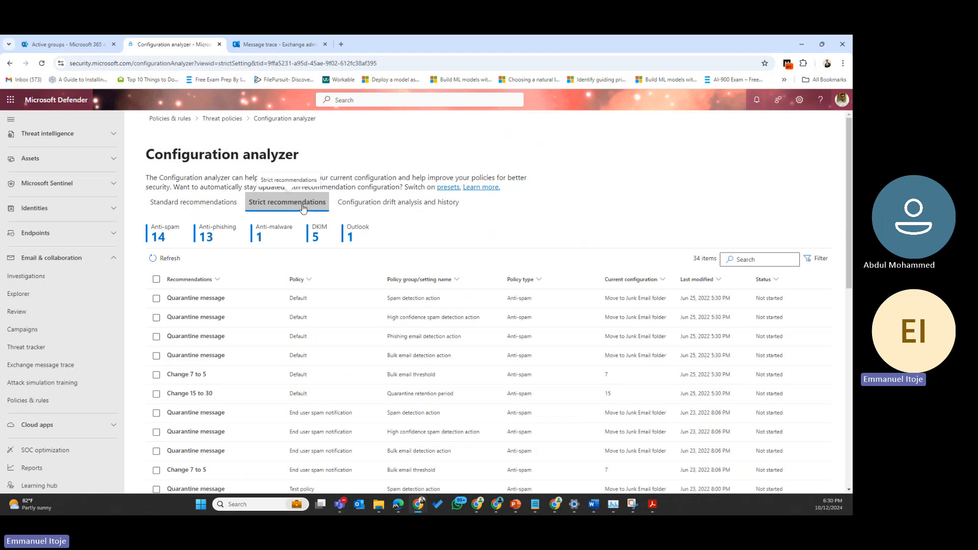
pyautogui.click(391, 204)
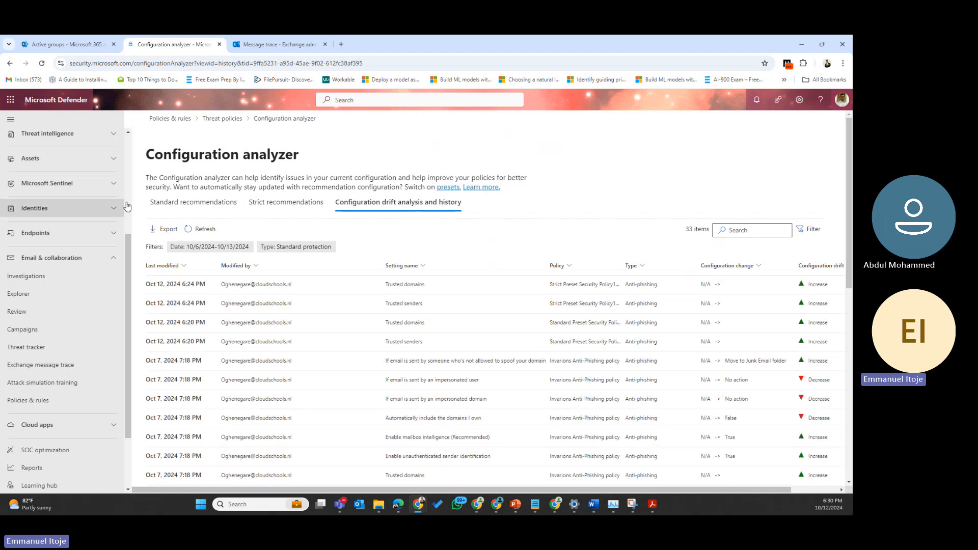
# Step: Switch the Configuration analyzer back to the Standard recommendations tab
pyautogui.click(204, 203)
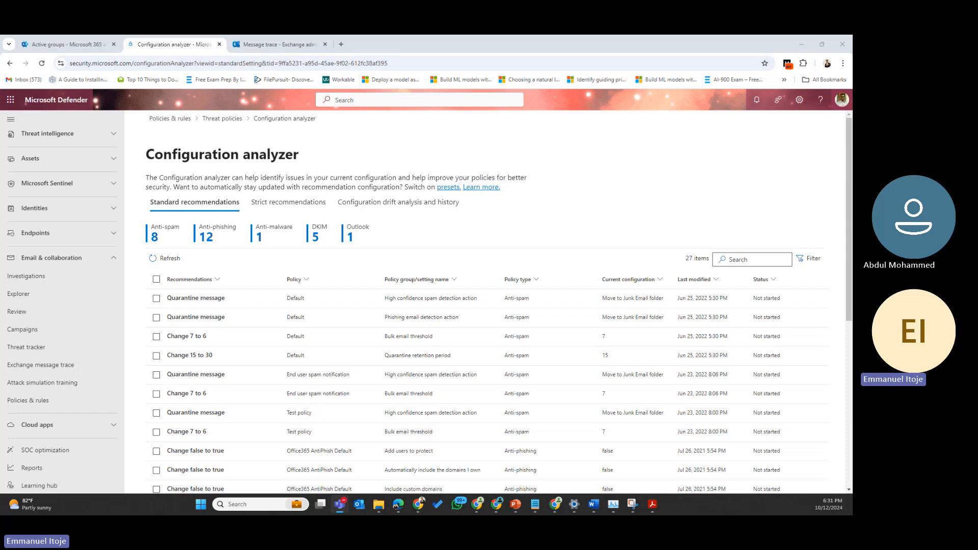
pyautogui.click(157, 238)
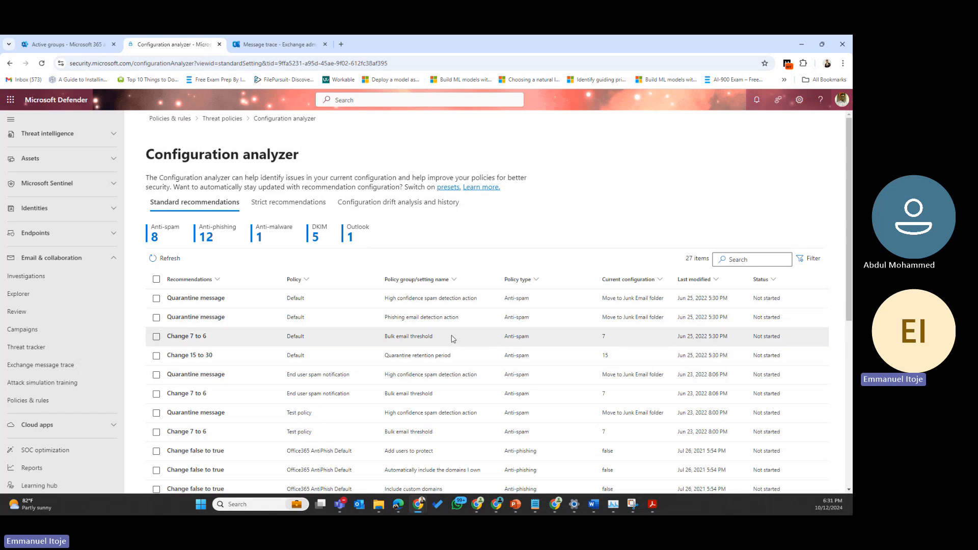
pyautogui.scroll(-2, 451, 339)
pyautogui.scroll(2, 452, 305)
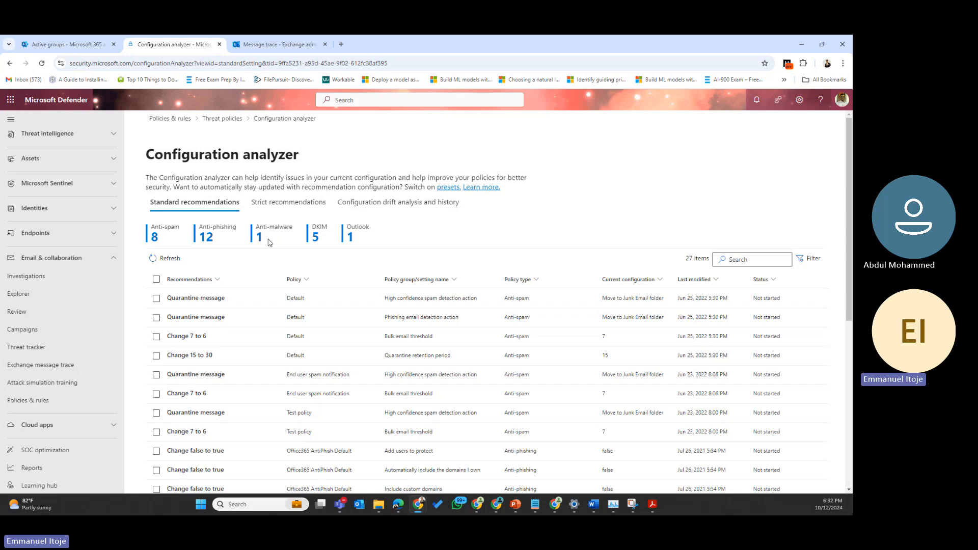
pyautogui.moveTo(360, 241); pyautogui.dragTo(121, 235)
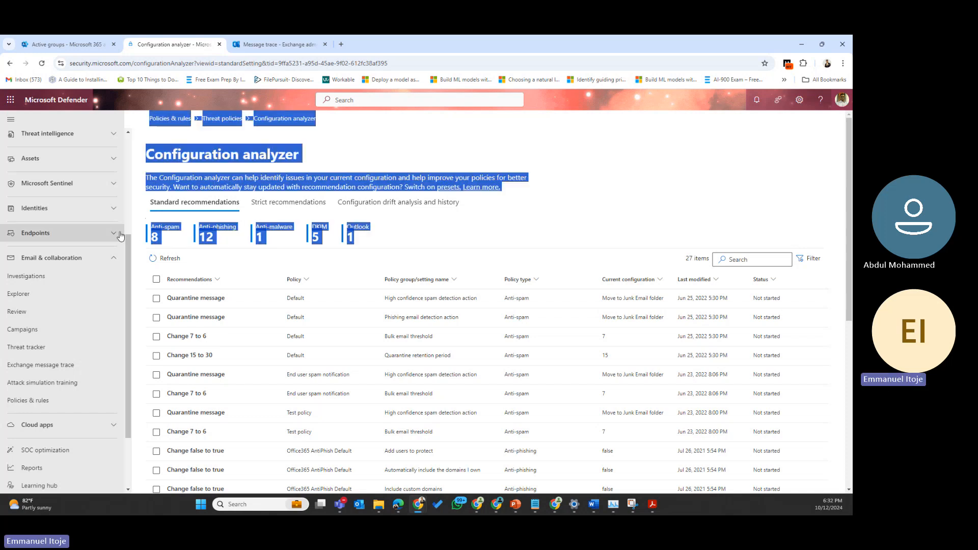
pyautogui.scroll(-1, 563, 343)
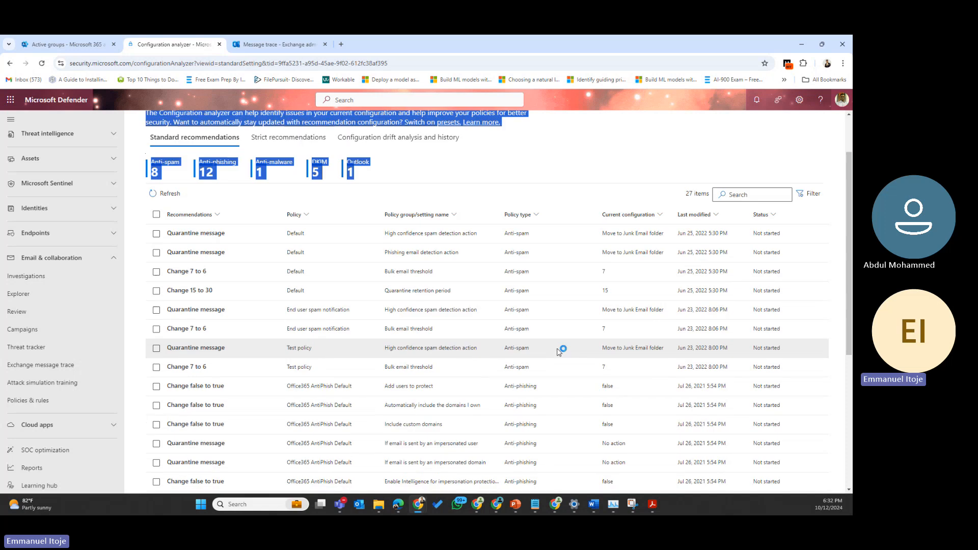
pyautogui.scroll(-4, 561, 350)
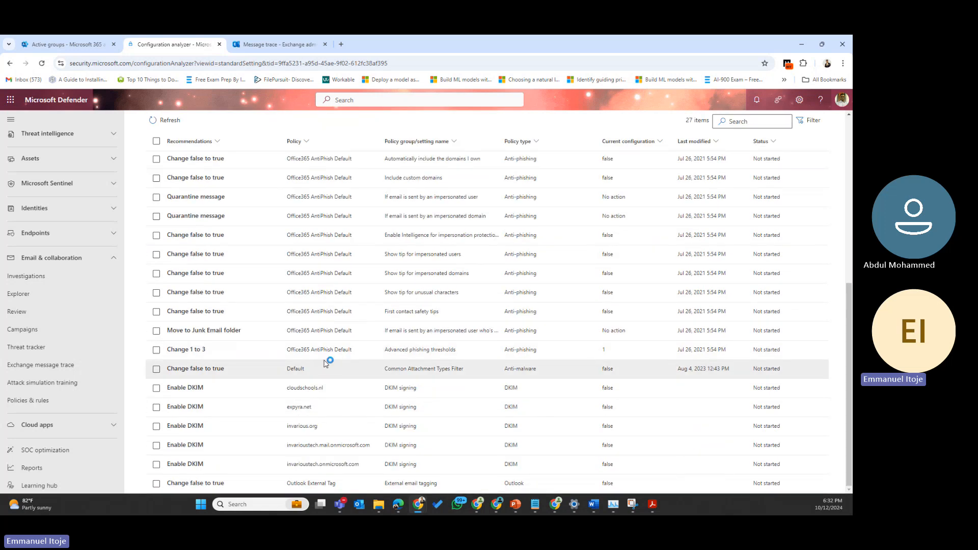
pyautogui.scroll(2, 240, 358)
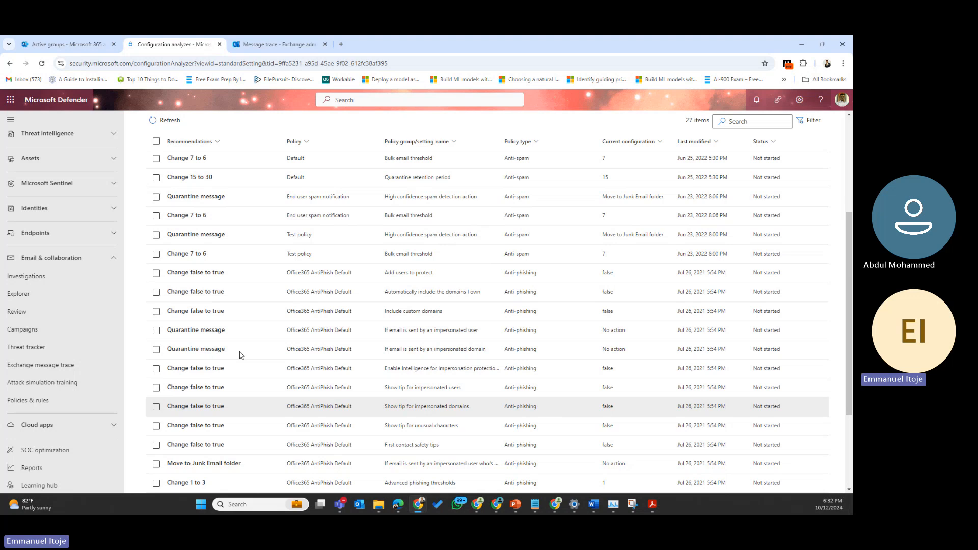
pyautogui.scroll(3, 241, 356)
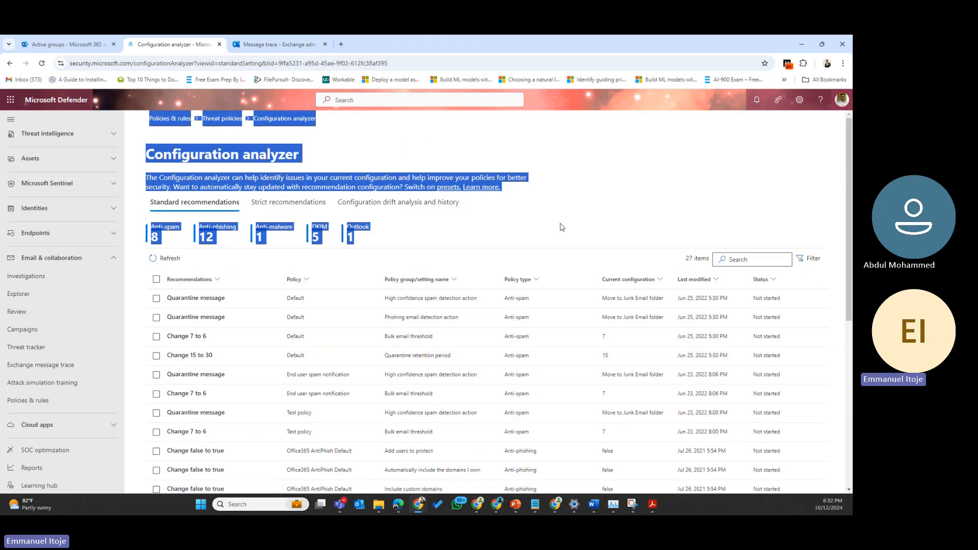
pyautogui.click(626, 208)
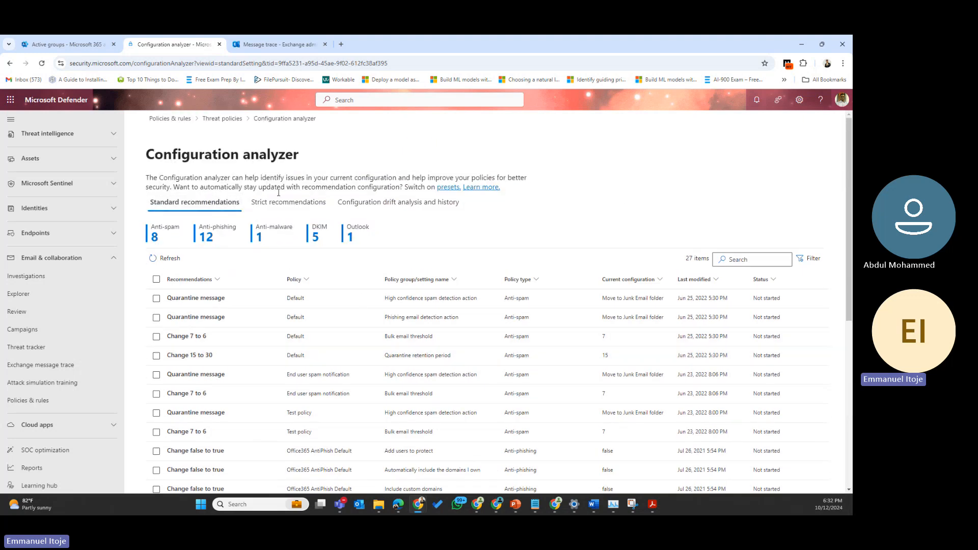
pyautogui.click(222, 118)
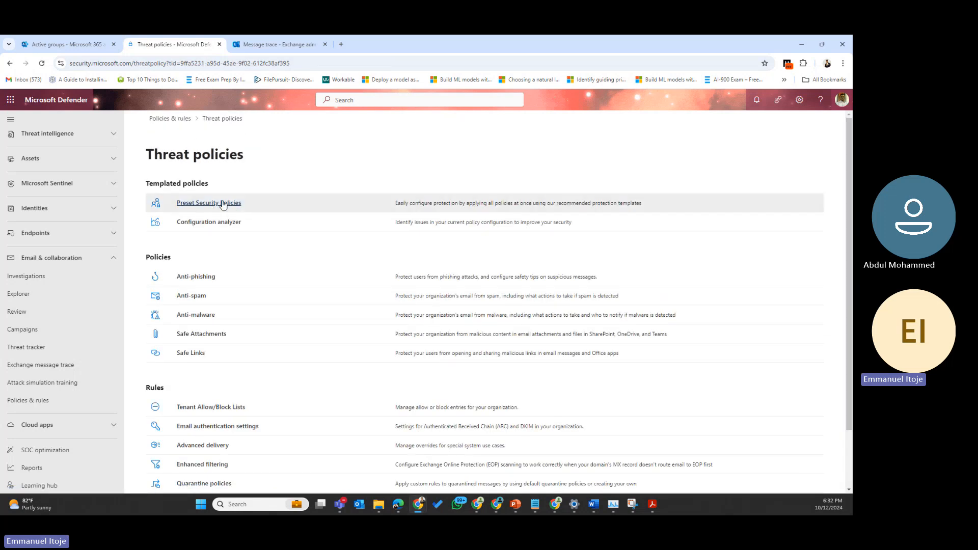
pyautogui.click(222, 203)
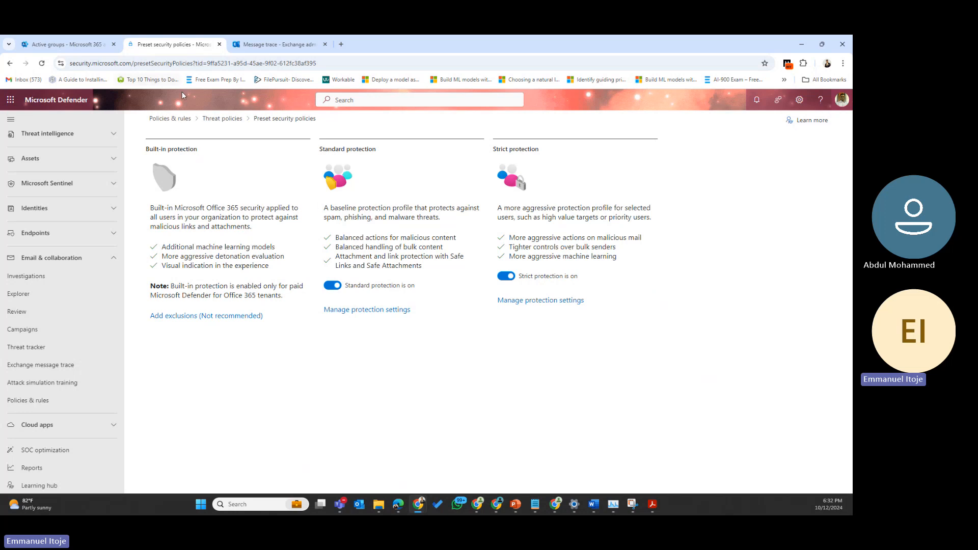
pyautogui.click(222, 118)
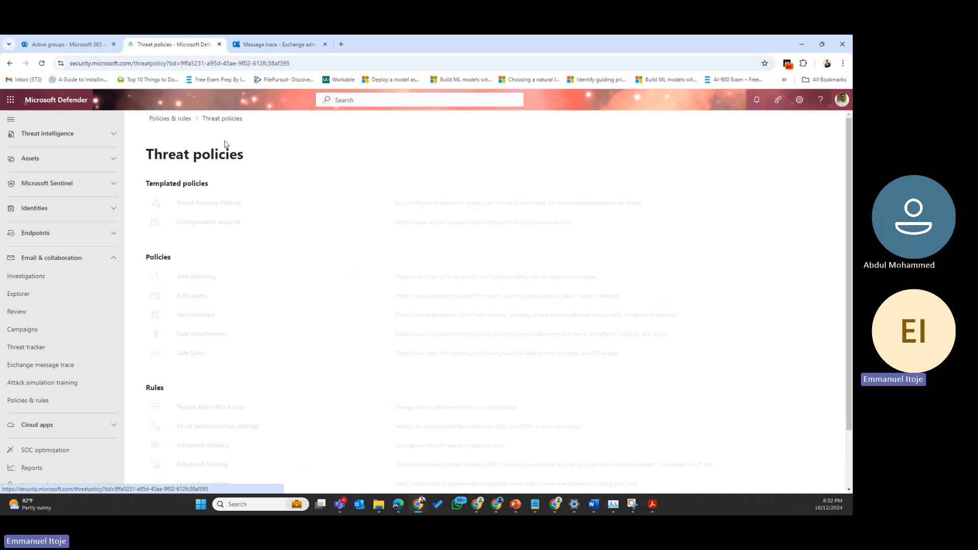
pyautogui.click(210, 222)
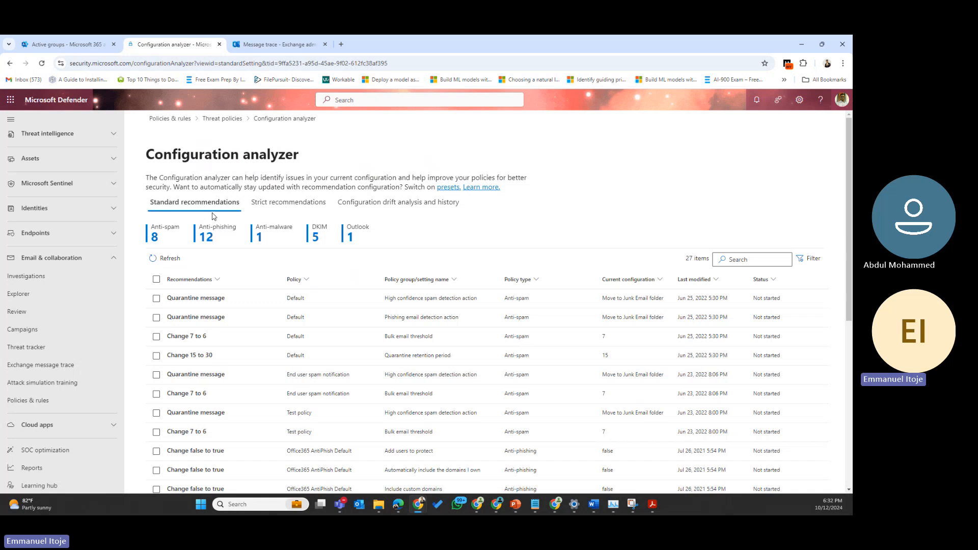
pyautogui.click(284, 204)
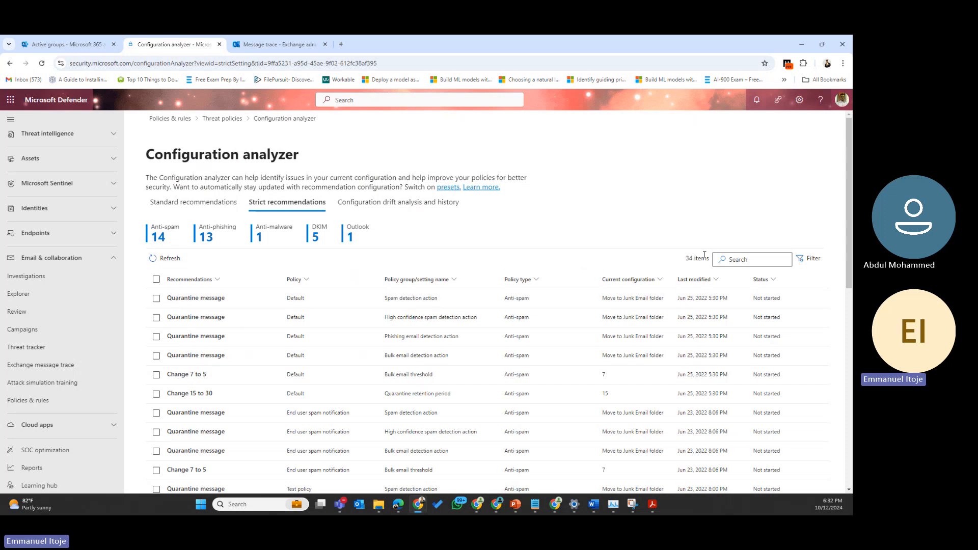
pyautogui.moveTo(701, 260); pyautogui.dragTo(678, 261)
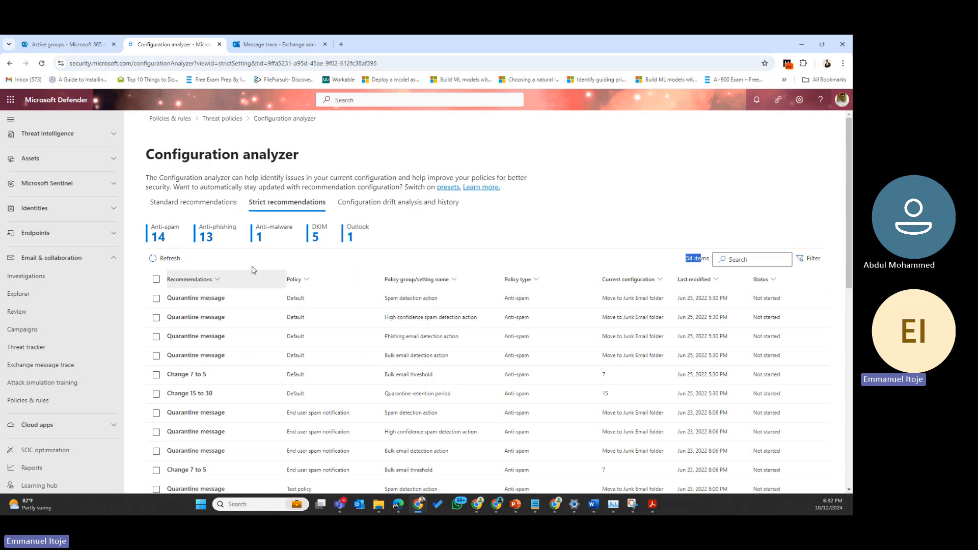
pyautogui.click(176, 240)
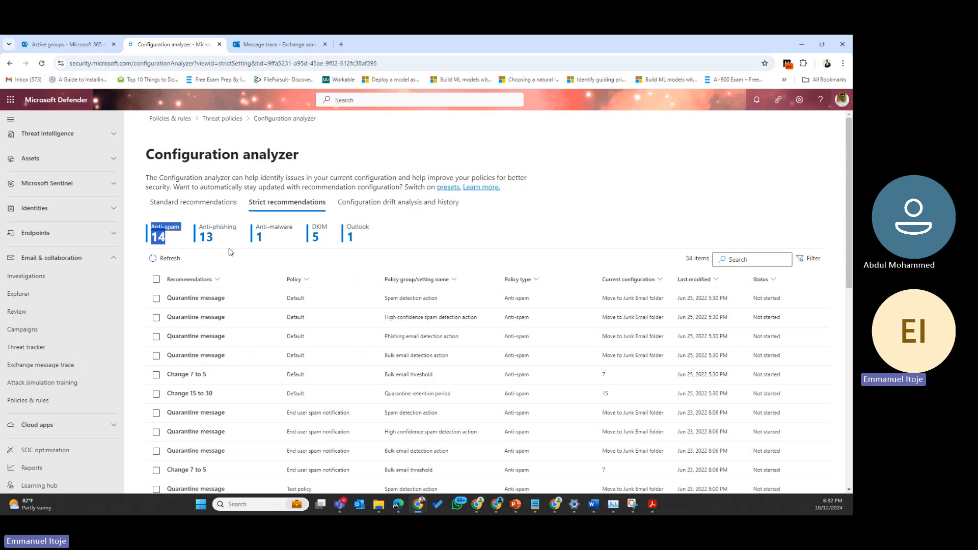
pyautogui.doubleClick(204, 242)
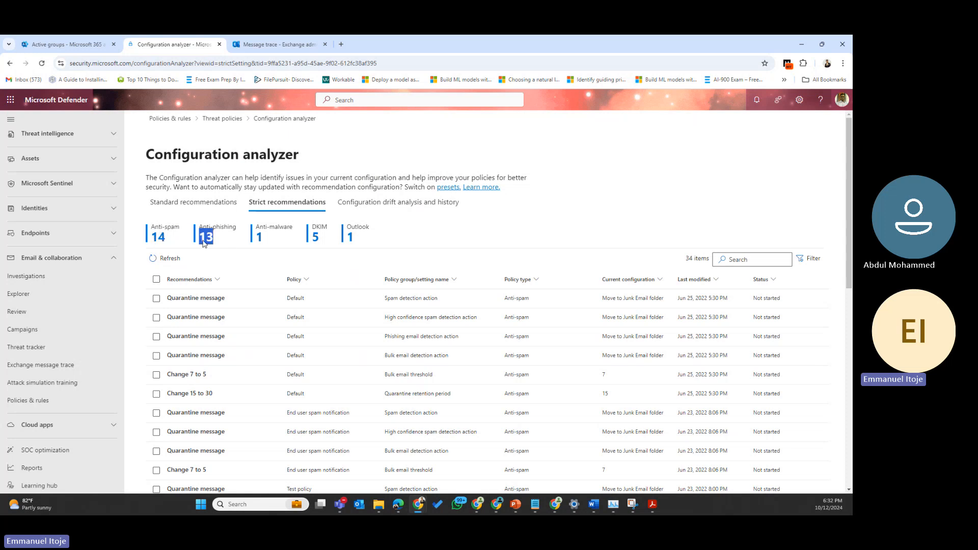
pyautogui.moveTo(174, 240); pyautogui.dragTo(151, 225)
pyautogui.moveTo(214, 236); pyautogui.dragTo(206, 236)
pyautogui.click(276, 232)
pyautogui.doubleClick(260, 238)
pyautogui.moveTo(325, 239); pyautogui.dragTo(314, 236)
pyautogui.click(200, 204)
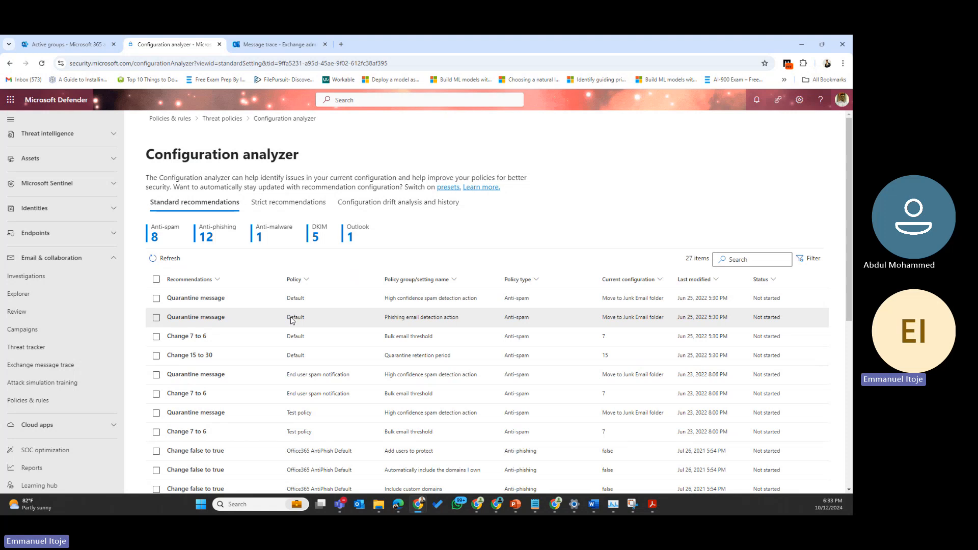
# Step: Open the expyra.net Enable DKIM recommendation and follow View policy to the DKIM settings
pyautogui.scroll(-1, 268, 363)
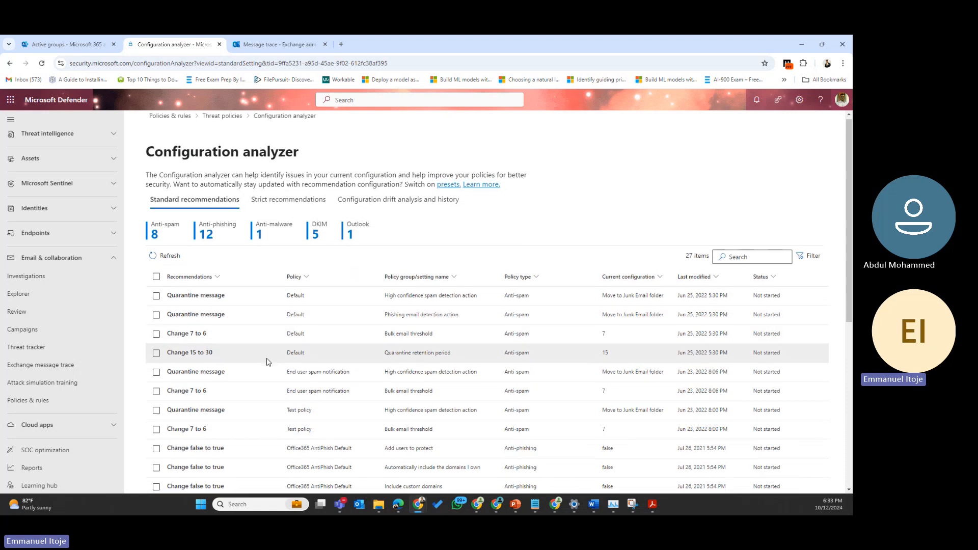
pyautogui.scroll(-4, 269, 359)
pyautogui.scroll(4, 271, 359)
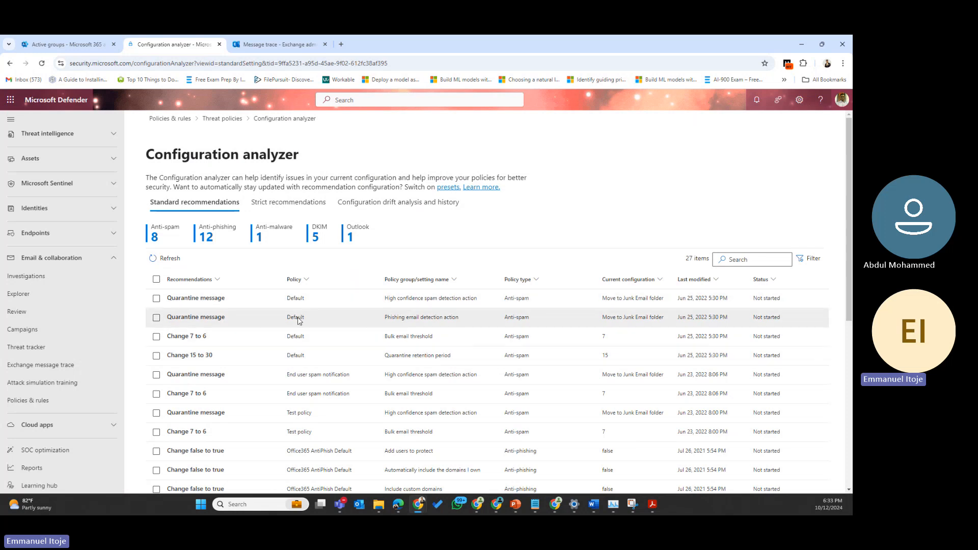
pyautogui.scroll(-6, 306, 350)
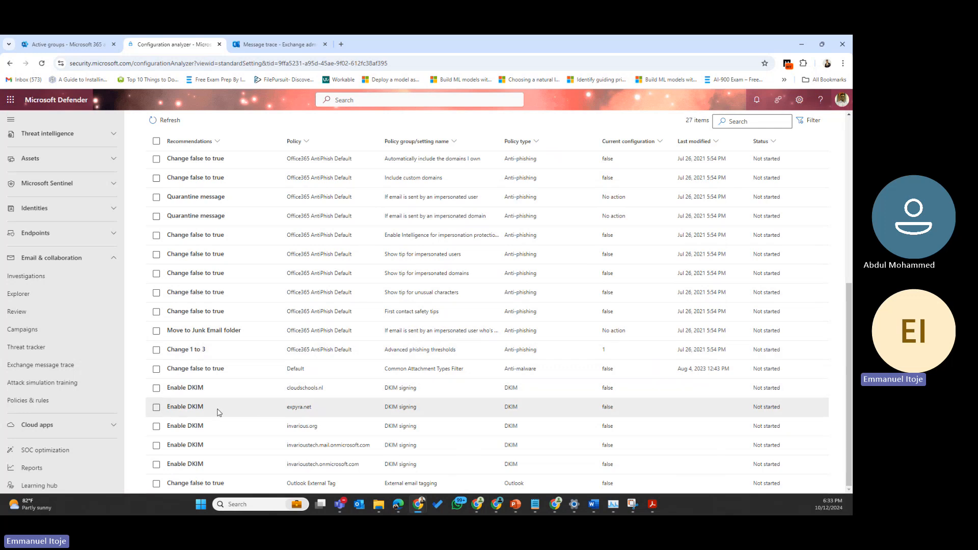
pyautogui.click(189, 408)
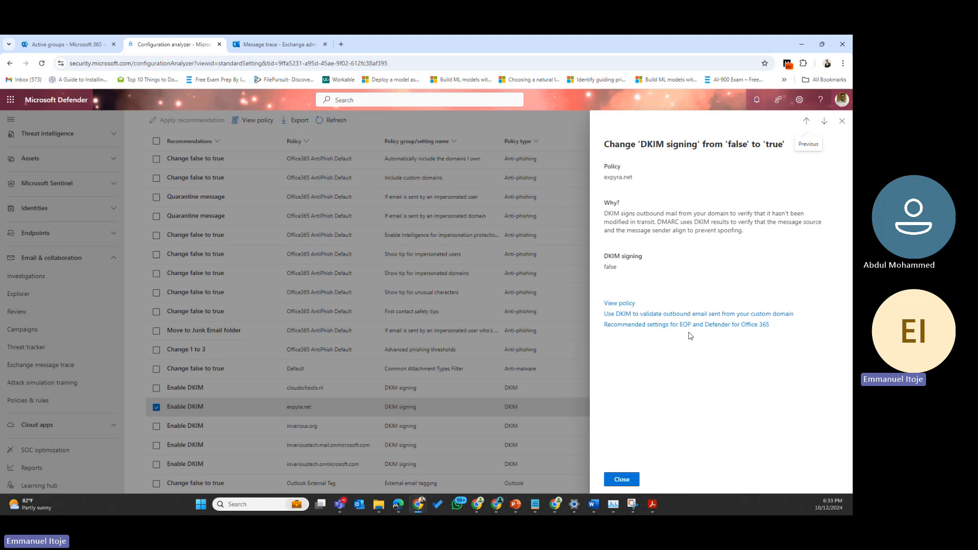
pyautogui.moveTo(633, 177); pyautogui.dragTo(603, 178)
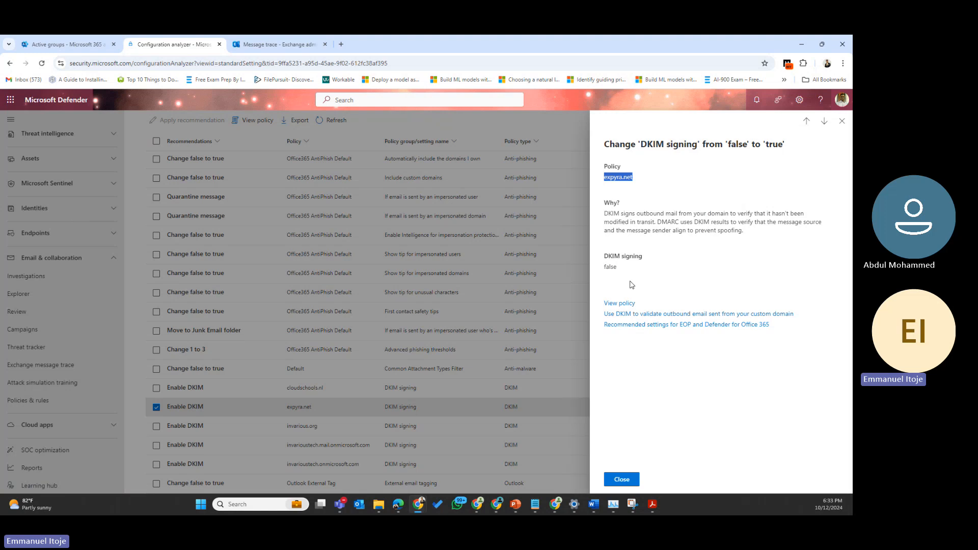
pyautogui.click(619, 306)
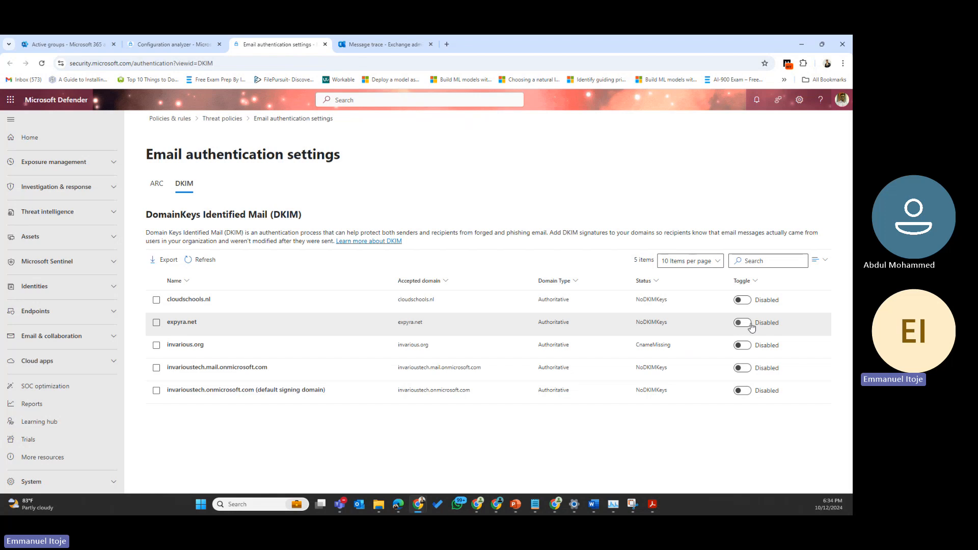
# Step: Review expyra.net's DKIM status, then try enabling signing, which fails over missing CNAME records
pyautogui.moveTo(672, 325); pyautogui.dragTo(366, 323)
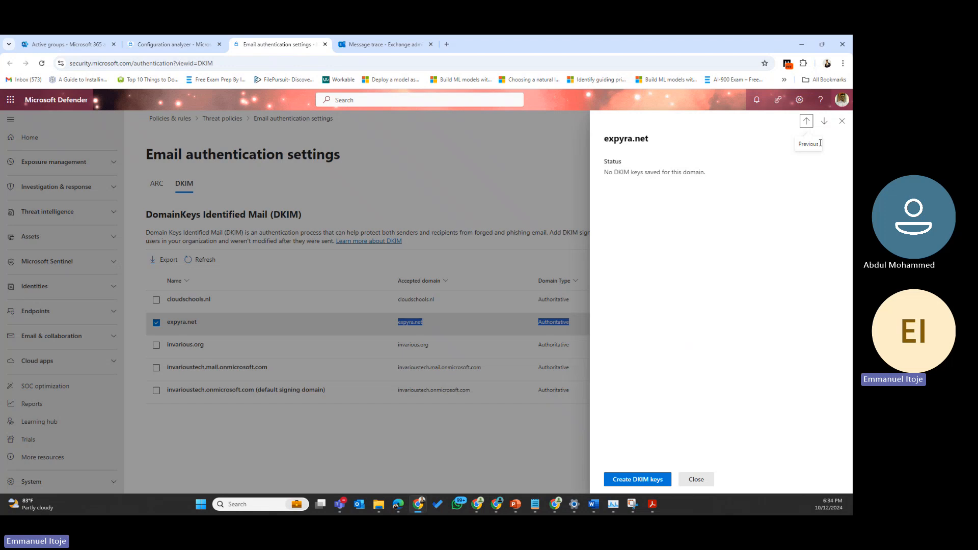
pyautogui.click(842, 123)
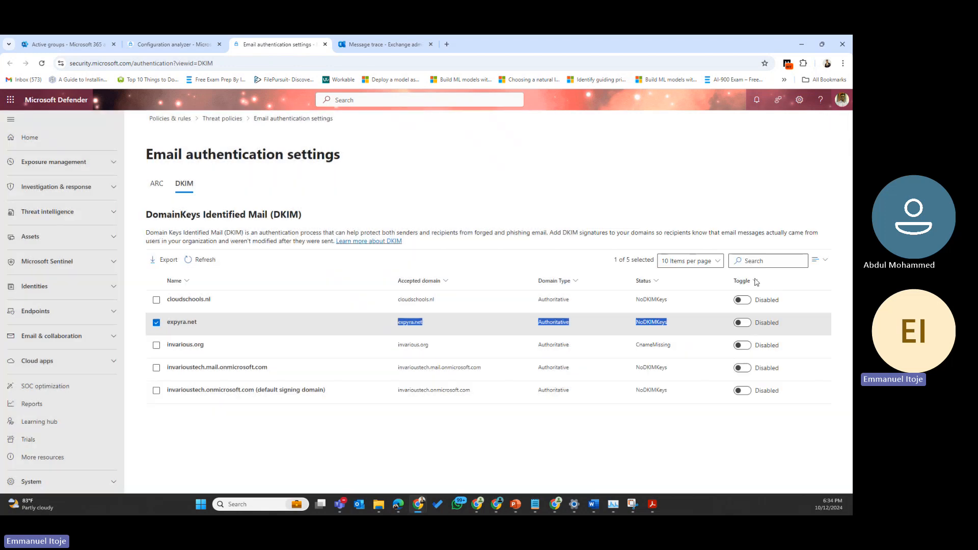
pyautogui.click(743, 322)
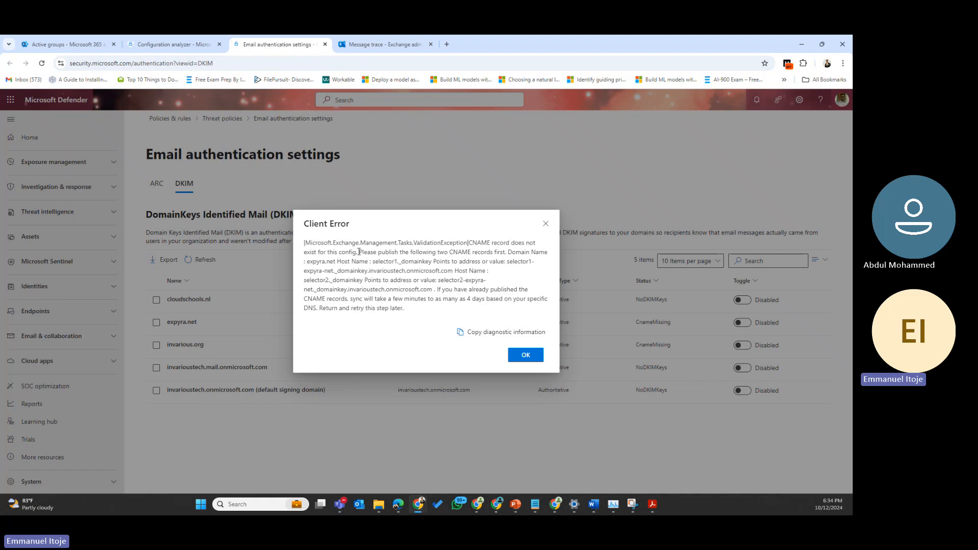
# Step: Review the expyra.net instructions to publish two CNAME records, then dismiss the Client Error
pyautogui.moveTo(359, 252); pyautogui.dragTo(435, 288)
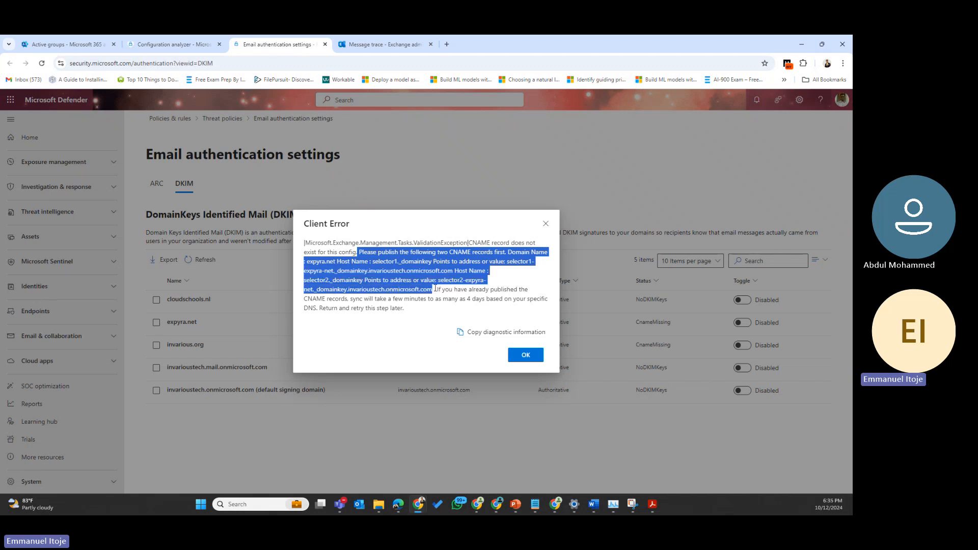
pyautogui.moveTo(435, 289); pyautogui.dragTo(437, 289)
pyautogui.click(524, 358)
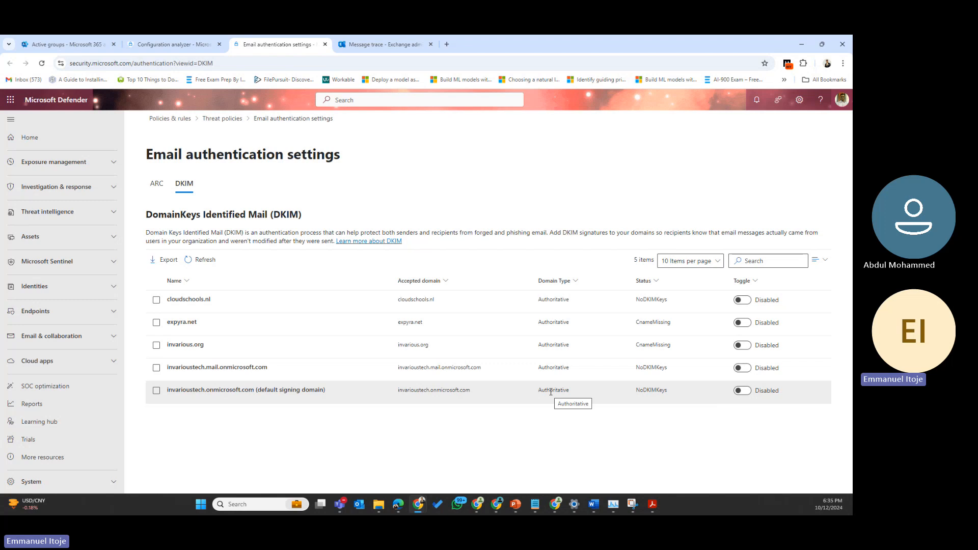
# Step: Check the invarioustech.onmicrosoft.com DKIM details and switch its signing toggle to Enabled
pyautogui.click(744, 393)
pyautogui.click(741, 391)
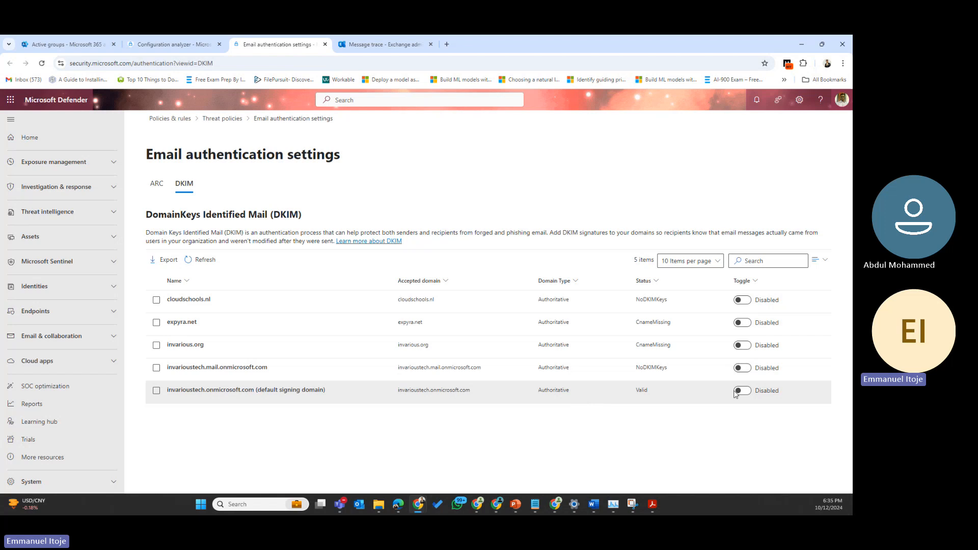
pyautogui.click(663, 389)
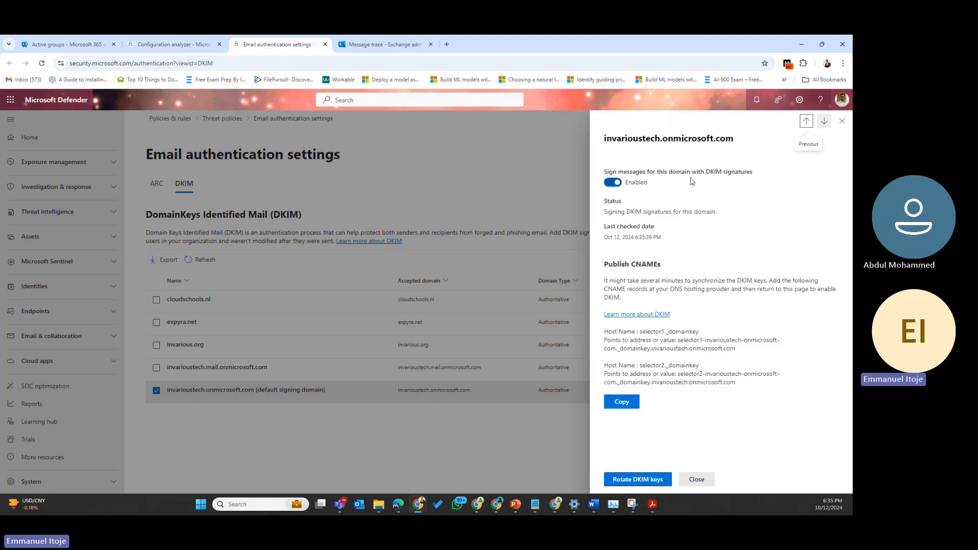
pyautogui.click(843, 122)
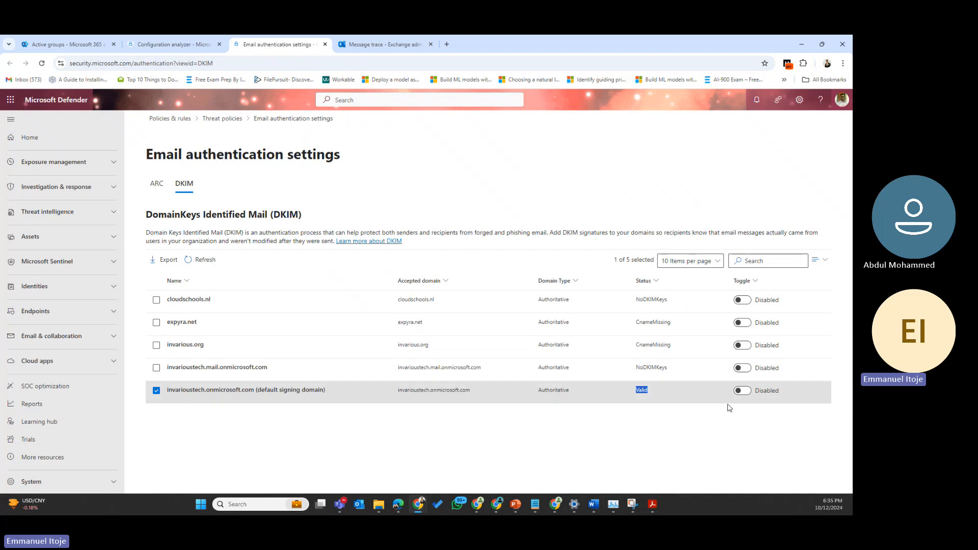
pyautogui.click(741, 392)
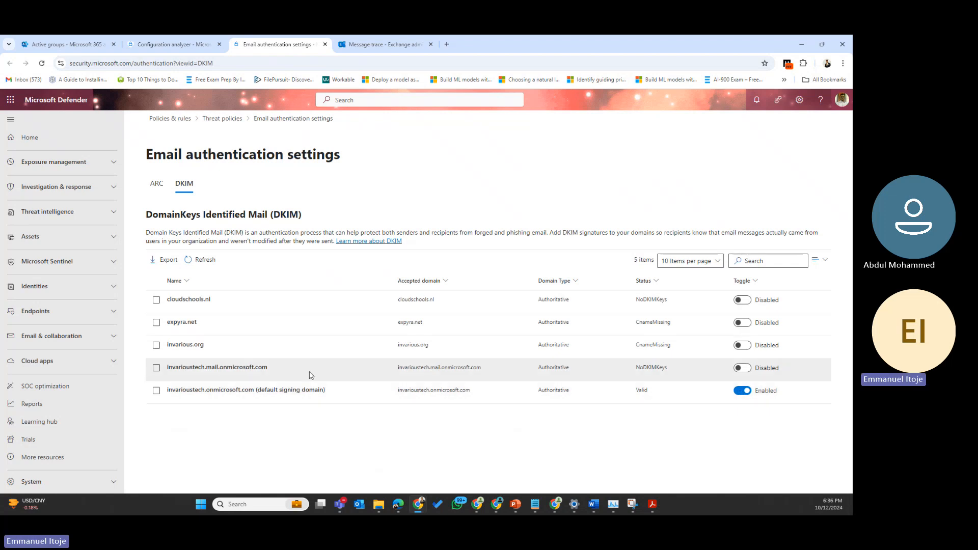
# Step: Review DKIM details for invarioustech.mail.onmicrosoft.com and expyra.net, then open cloudschools.nl's details
pyautogui.moveTo(491, 372); pyautogui.dragTo(464, 370)
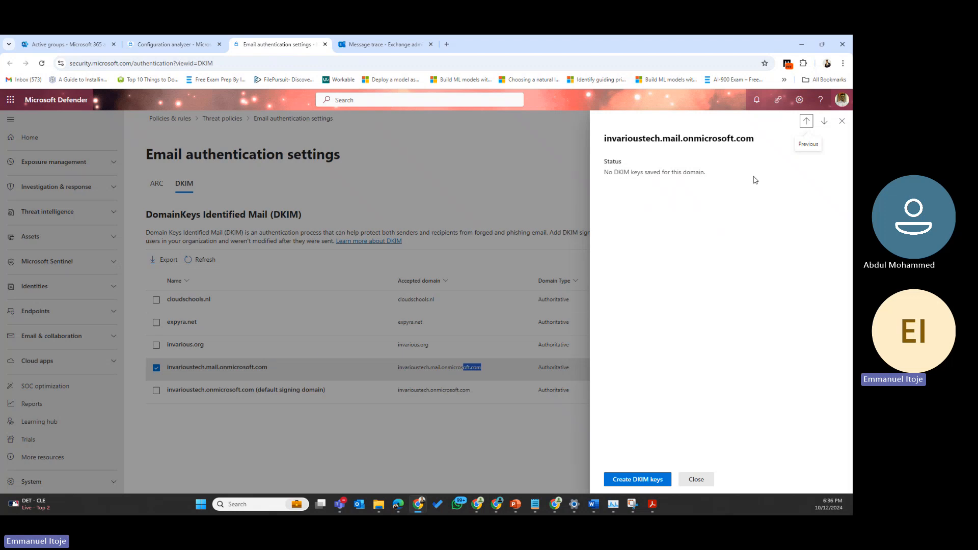
pyautogui.click(483, 297)
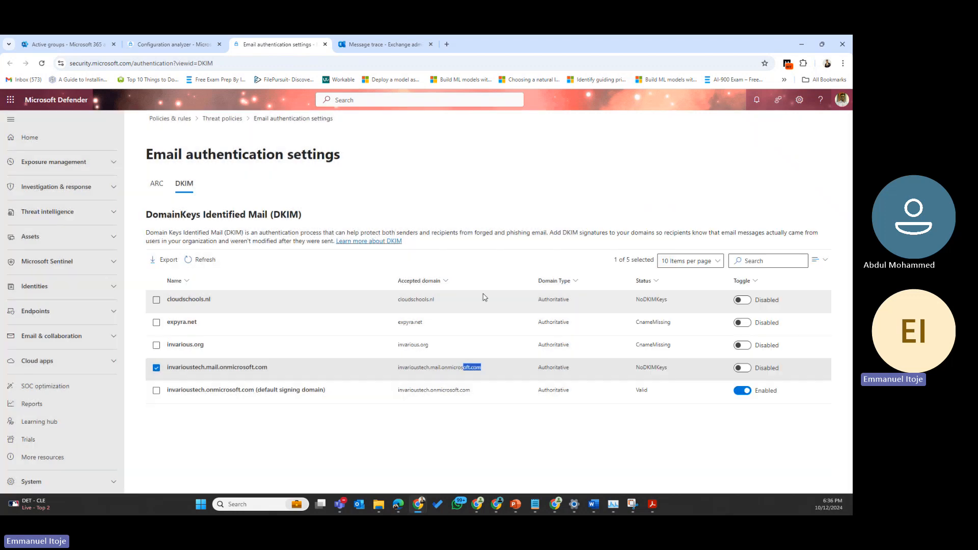
pyautogui.click(220, 324)
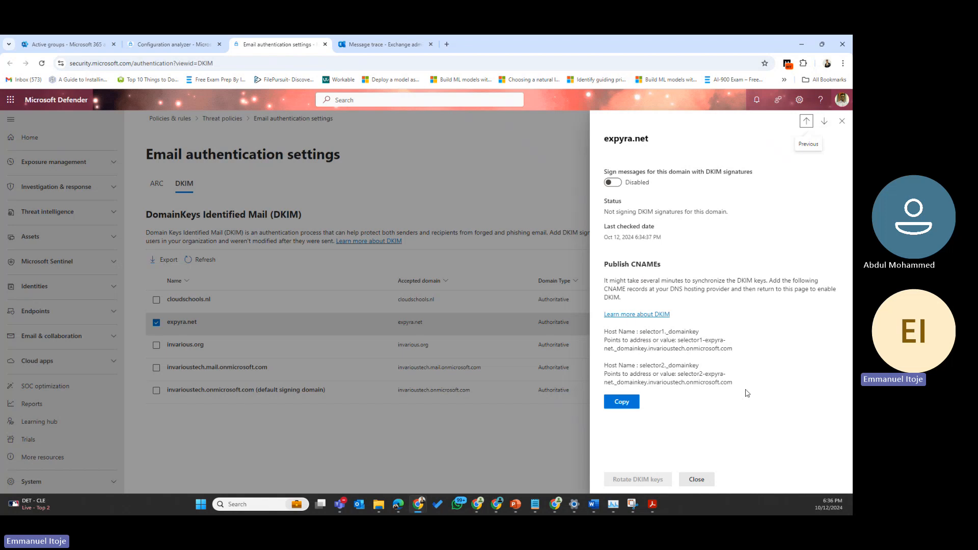
pyautogui.moveTo(741, 385); pyautogui.dragTo(622, 332)
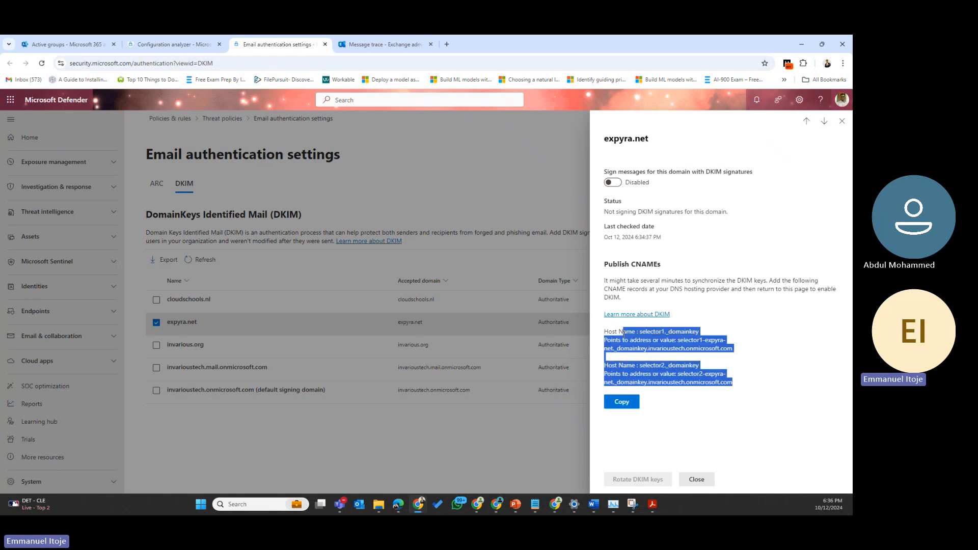
pyautogui.click(842, 122)
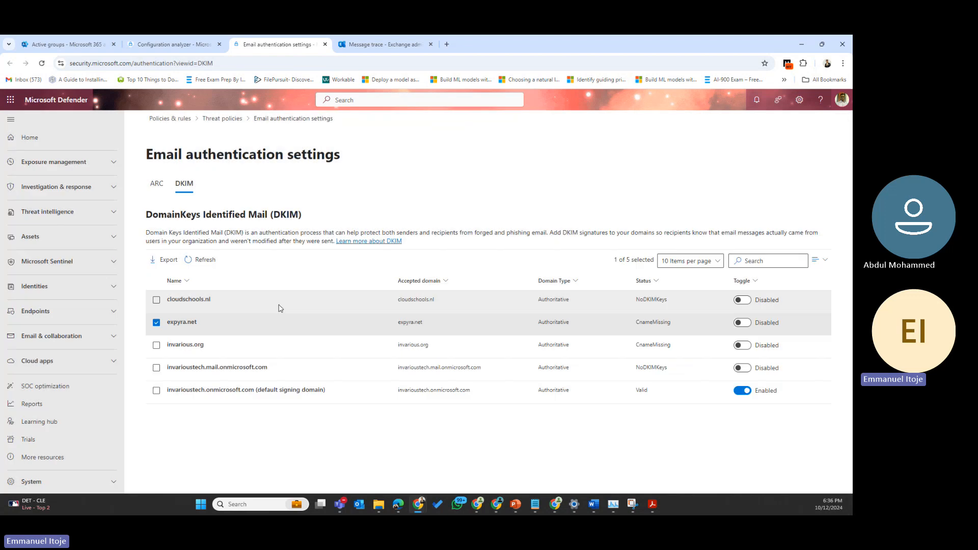
pyautogui.click(195, 302)
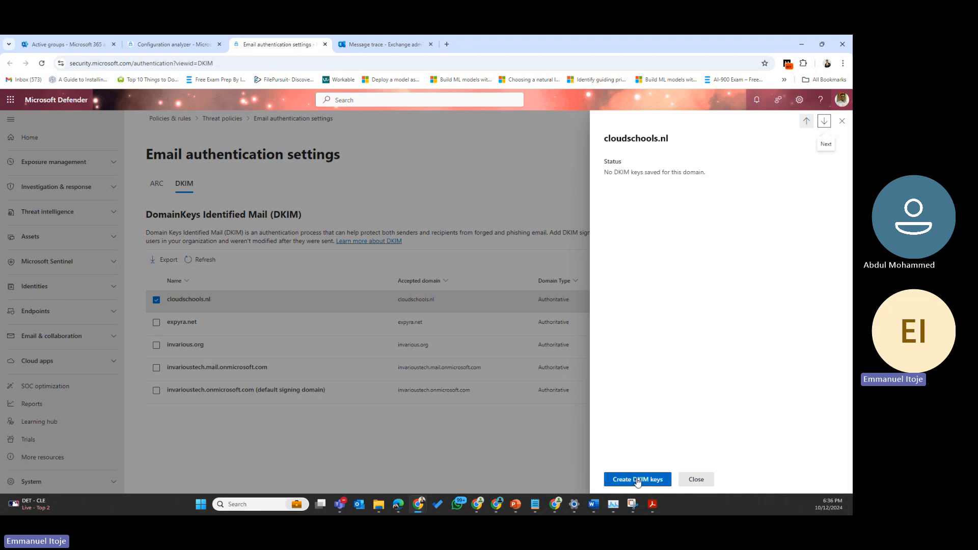
# Step: Create DKIM keys for cloudschools.nl and copy its two CNAME records
pyautogui.click(634, 482)
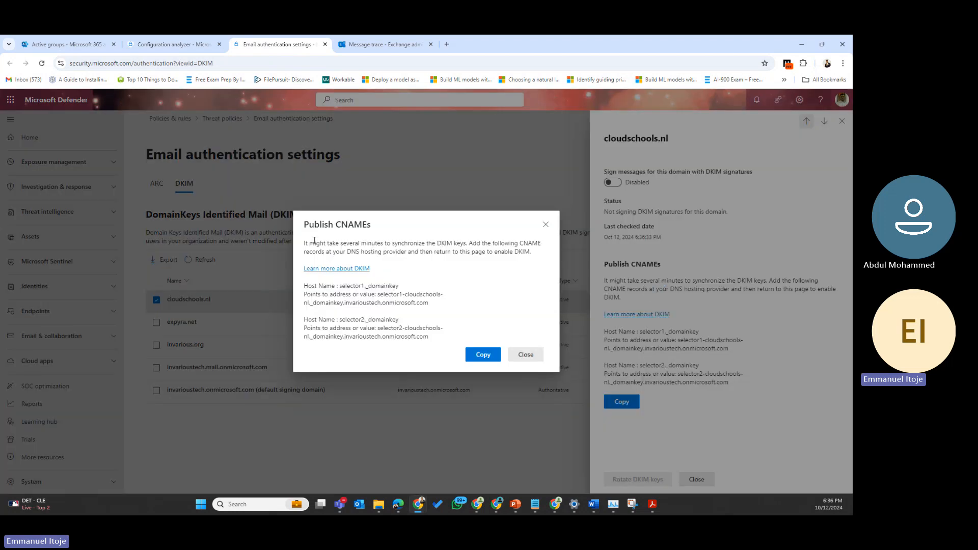
pyautogui.moveTo(432, 337); pyautogui.dragTo(294, 224)
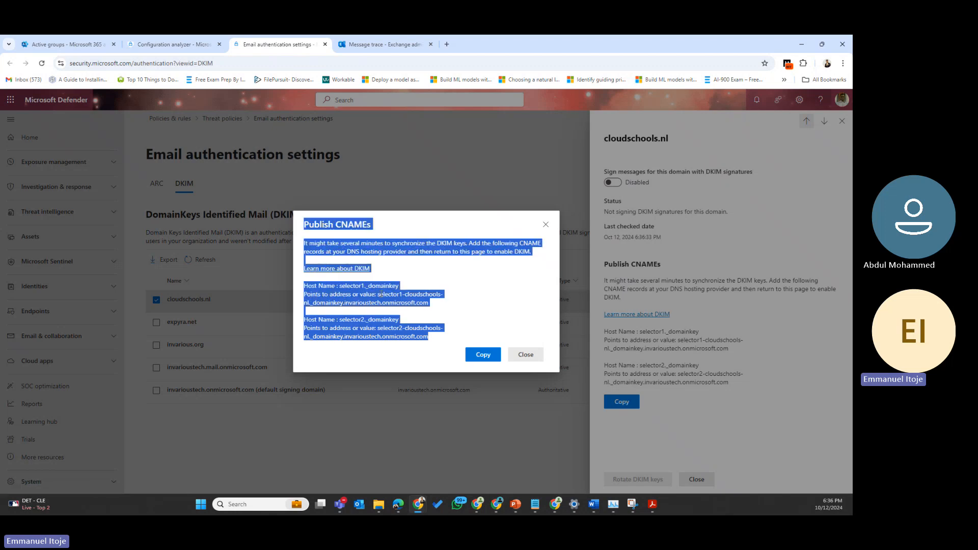
pyautogui.moveTo(438, 307); pyautogui.dragTo(316, 285)
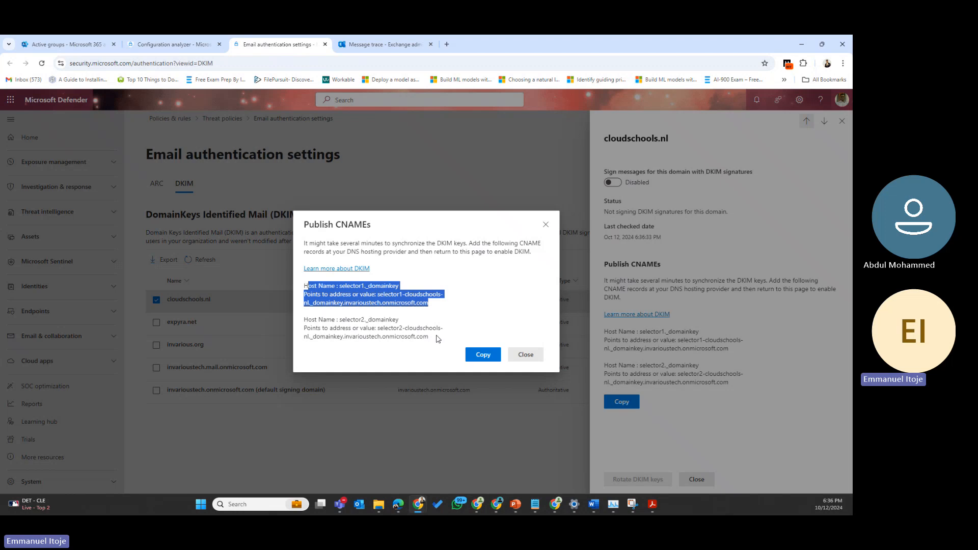
pyautogui.moveTo(441, 337); pyautogui.dragTo(307, 317)
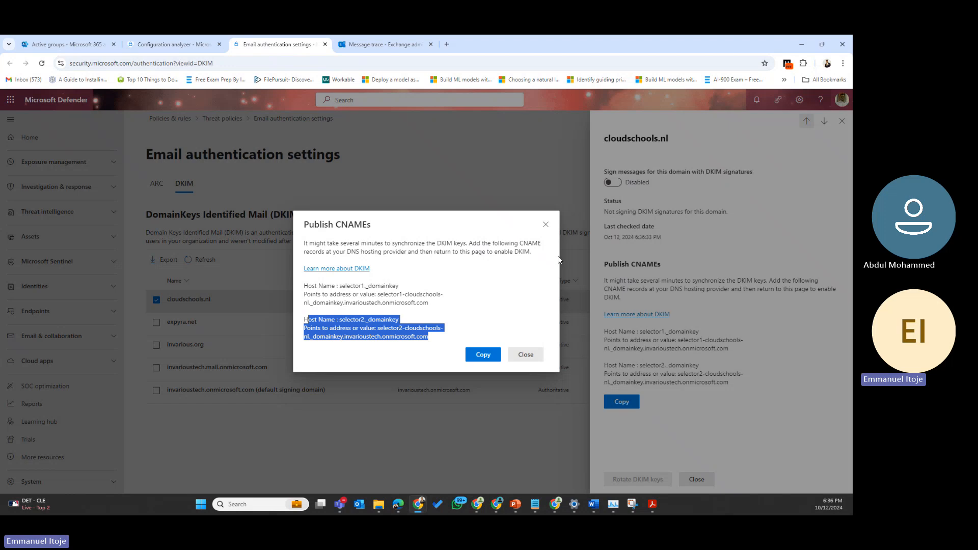
pyautogui.click(483, 358)
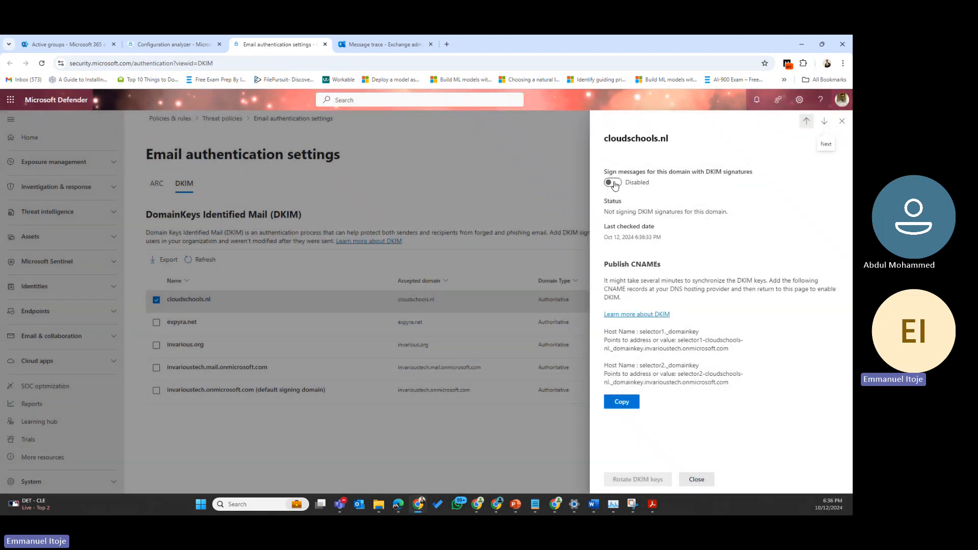
# Step: Attempt enabling cloudschools.nl DKIM signing, dismiss the missing-CNAME error and close the details
pyautogui.click(611, 183)
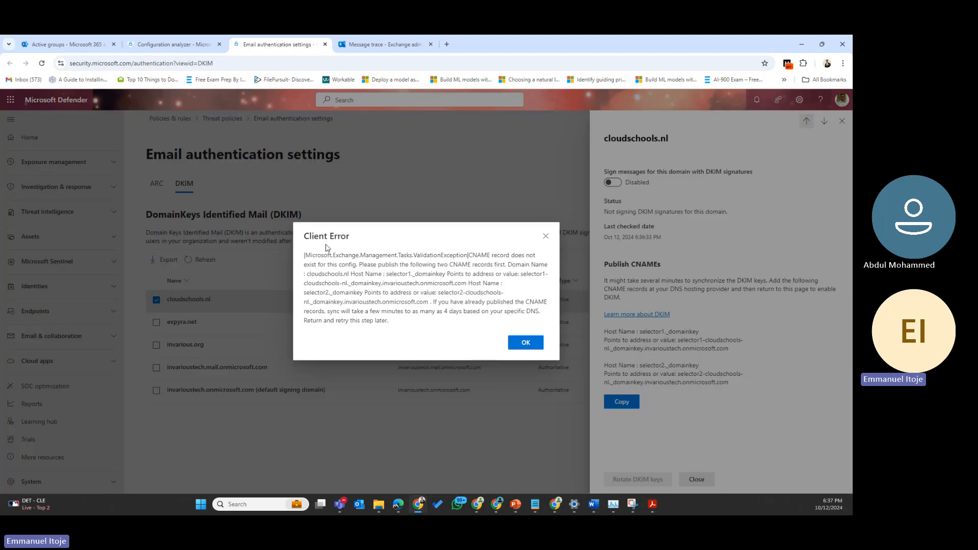
pyautogui.click(544, 236)
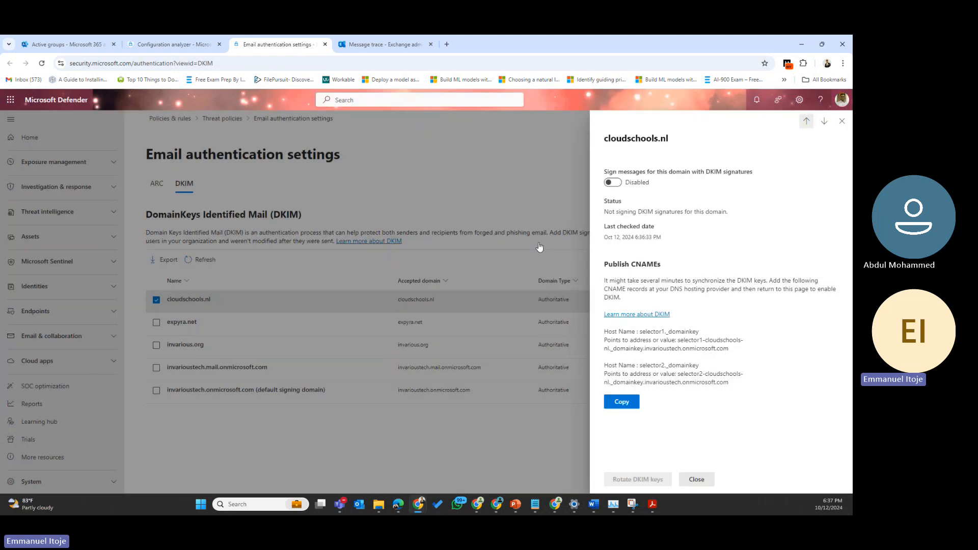
pyautogui.click(842, 121)
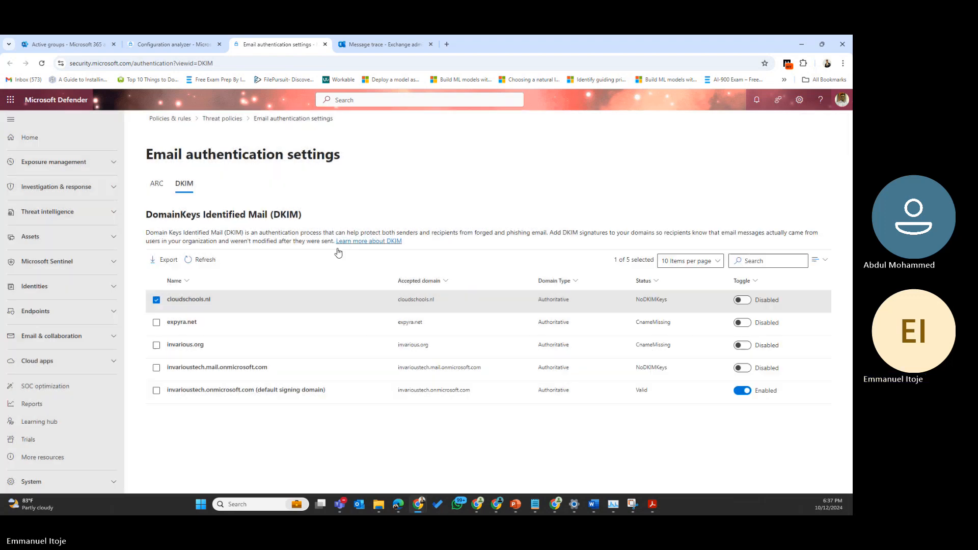
# Step: Show Configuration analyzer drift analysis and history, listing 33 setting changes for Oct 6–13, 2024
pyautogui.click(180, 44)
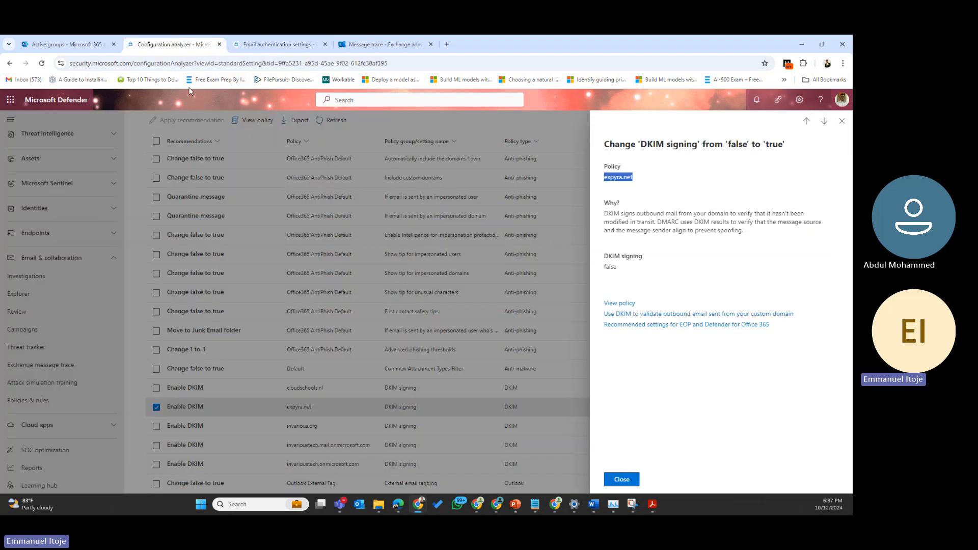
pyautogui.click(843, 123)
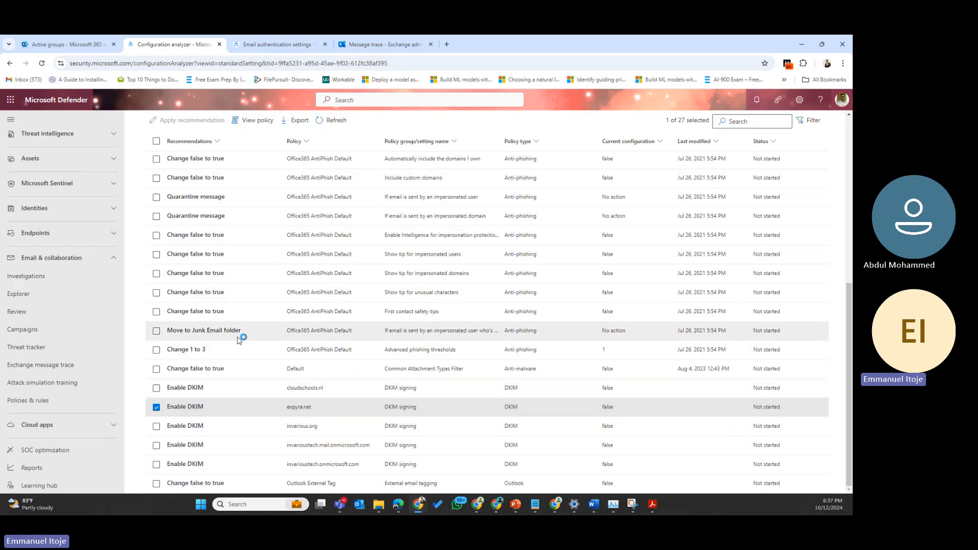
pyautogui.scroll(6, 242, 336)
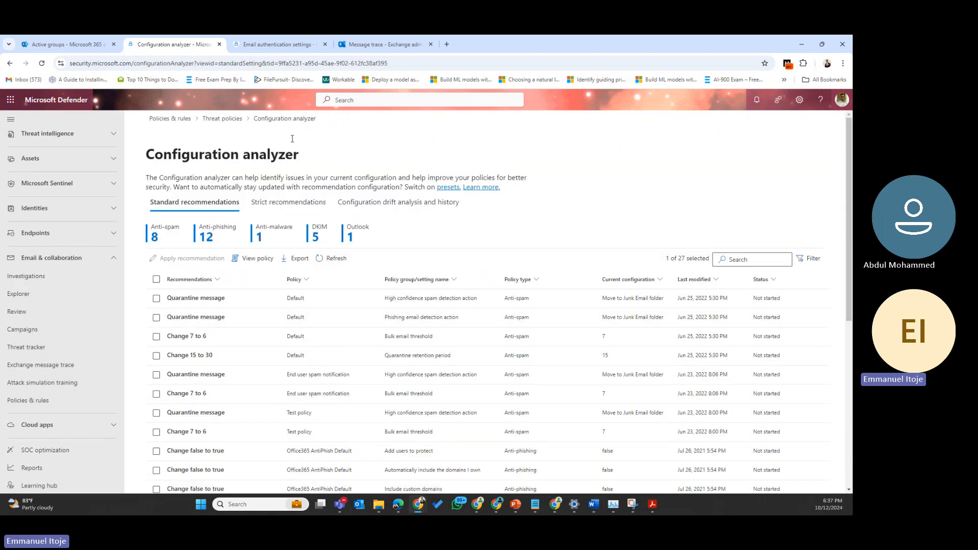
pyautogui.click(396, 212)
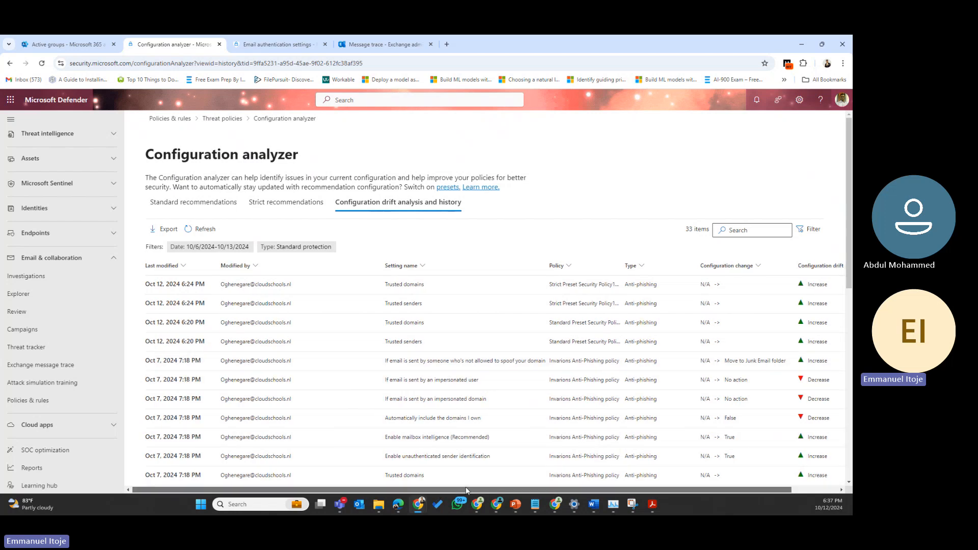
pyautogui.moveTo(439, 488); pyautogui.dragTo(550, 495)
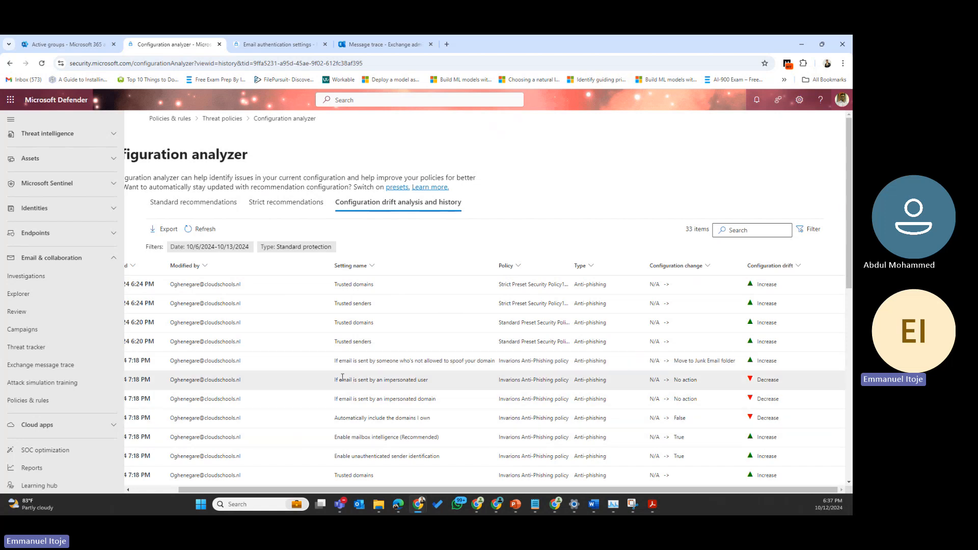
pyautogui.moveTo(342, 377); pyautogui.dragTo(435, 383)
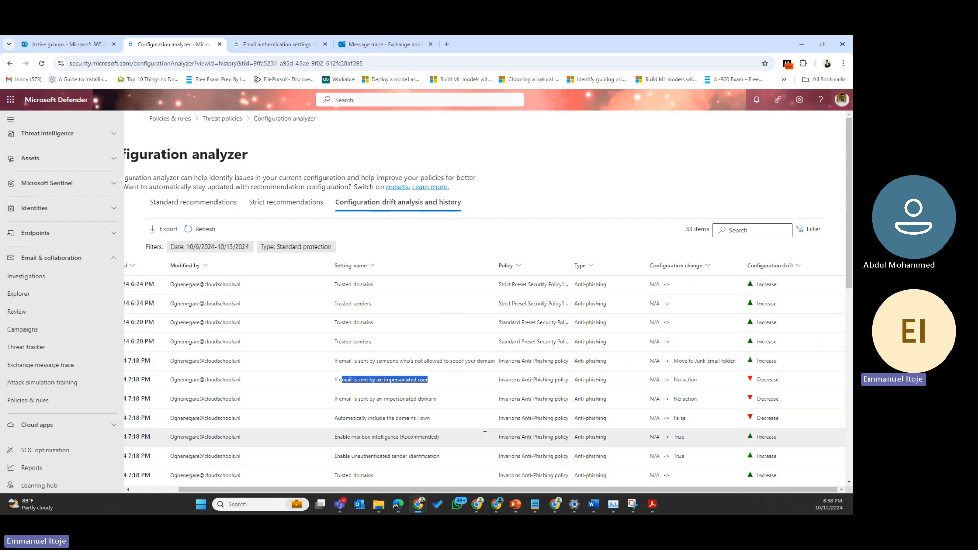
pyautogui.moveTo(495, 492); pyautogui.dragTo(421, 490)
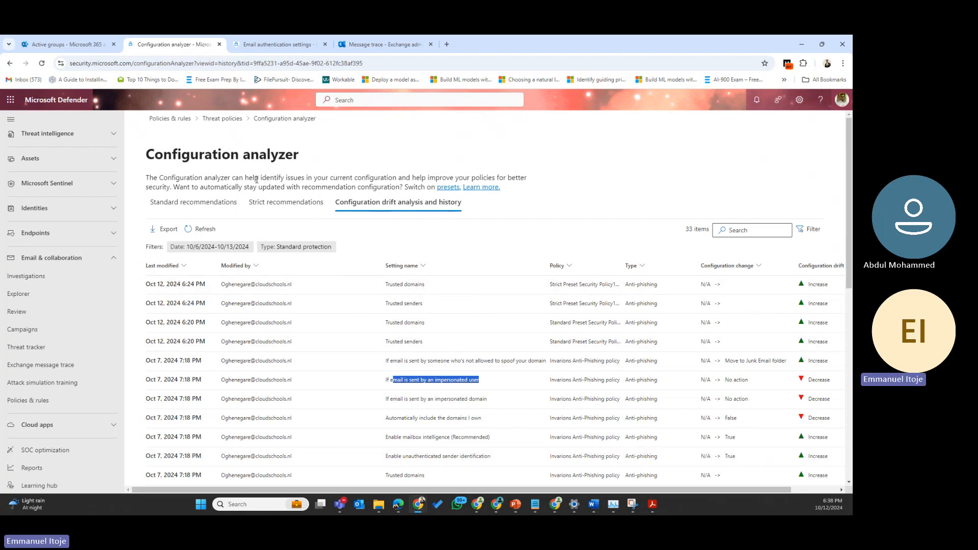
pyautogui.click(269, 200)
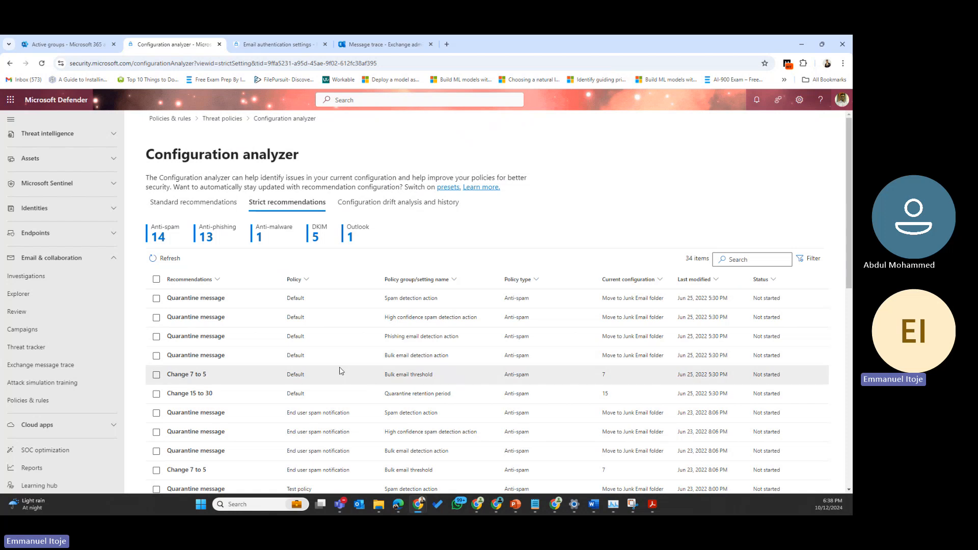
pyautogui.click(193, 204)
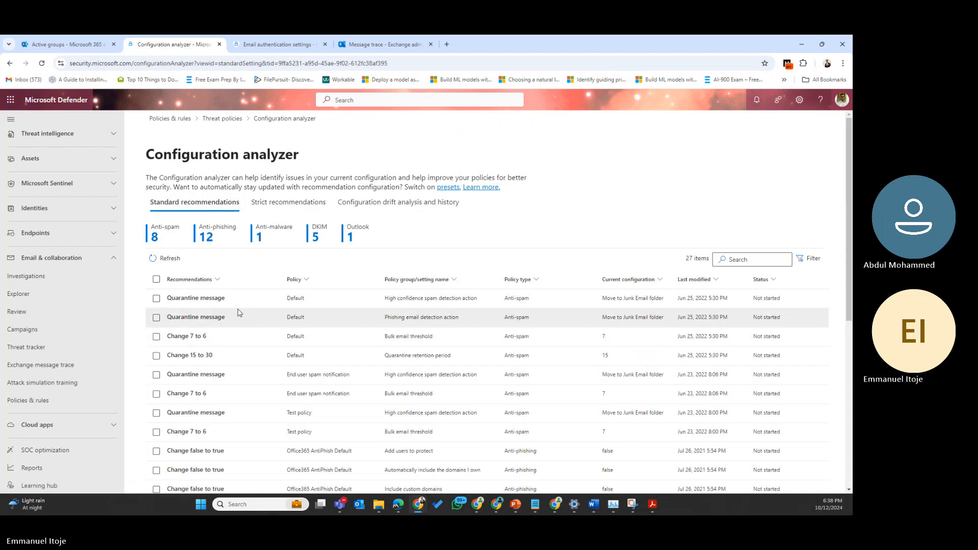
# Step: Read the 'Change 7 to 6' bulk threshold recommendation and open its recommended-settings article in a new tab
pyautogui.click(178, 338)
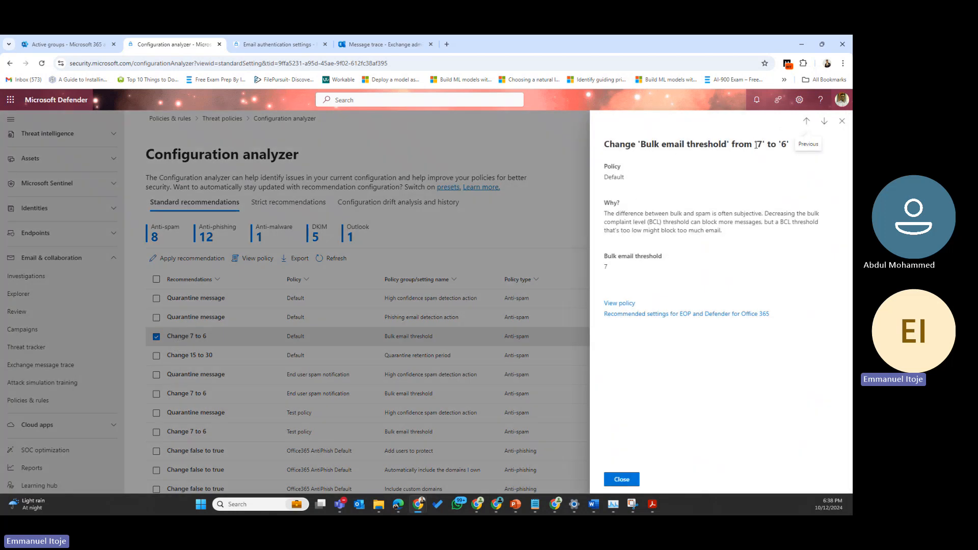
pyautogui.moveTo(756, 145); pyautogui.dragTo(797, 131)
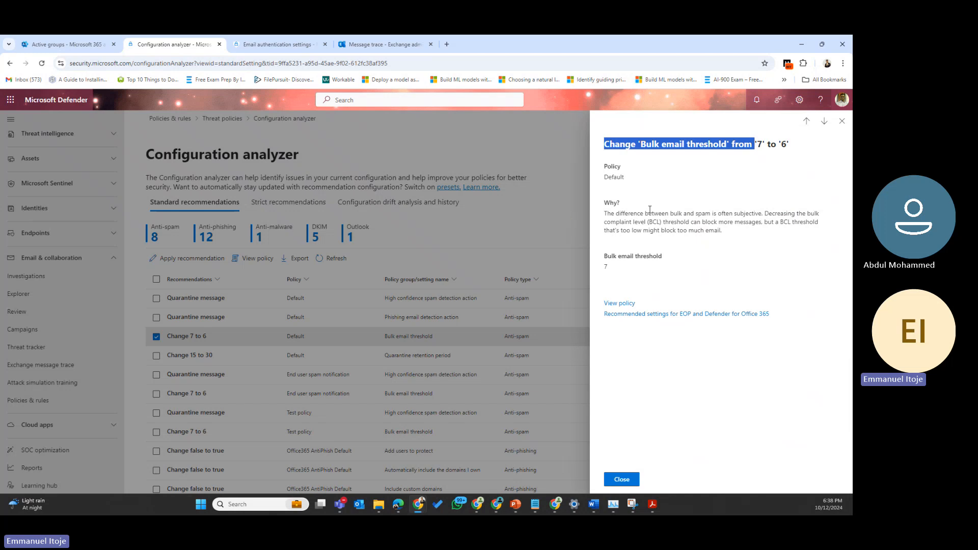
pyautogui.moveTo(666, 213); pyautogui.dragTo(604, 213)
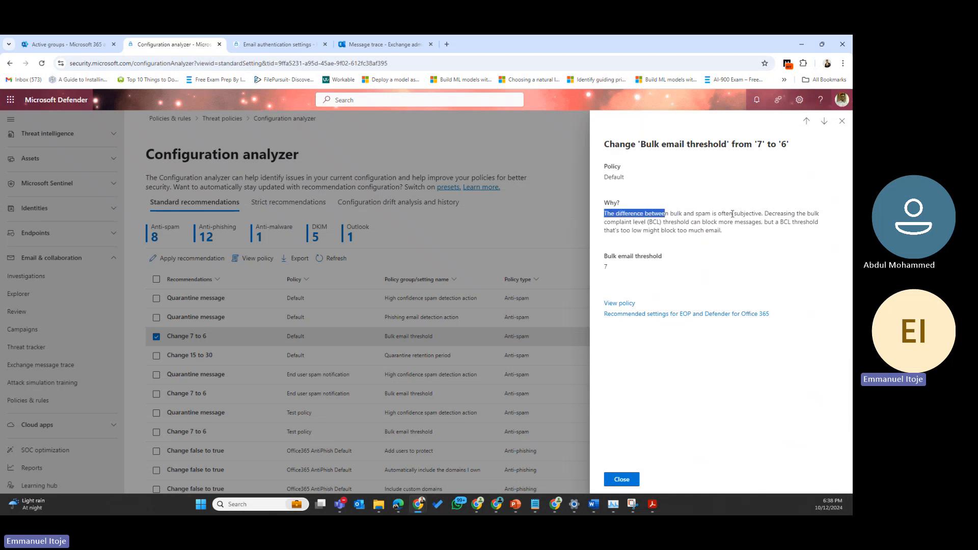
pyautogui.moveTo(721, 214); pyautogui.dragTo(771, 210)
pyautogui.click(758, 196)
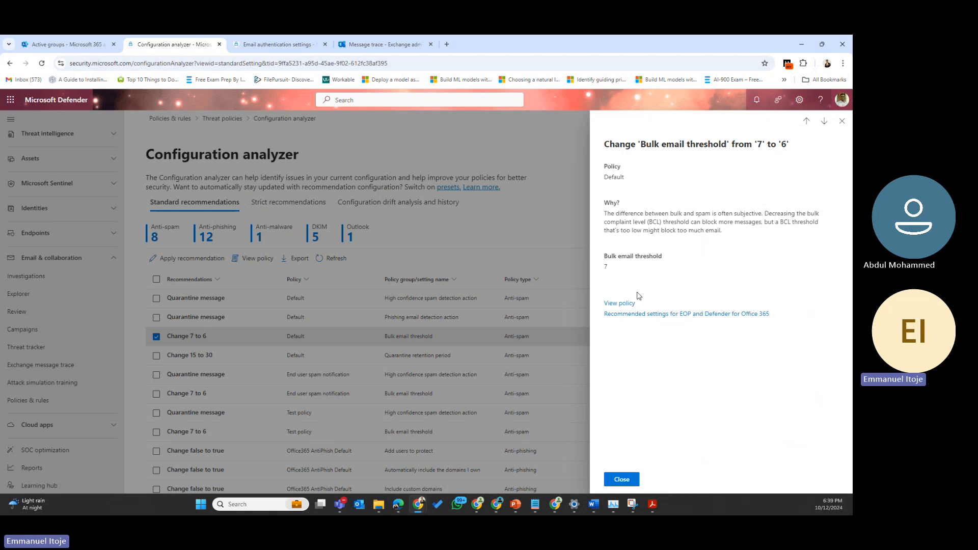
pyautogui.rightClick(620, 320)
pyautogui.click(652, 326)
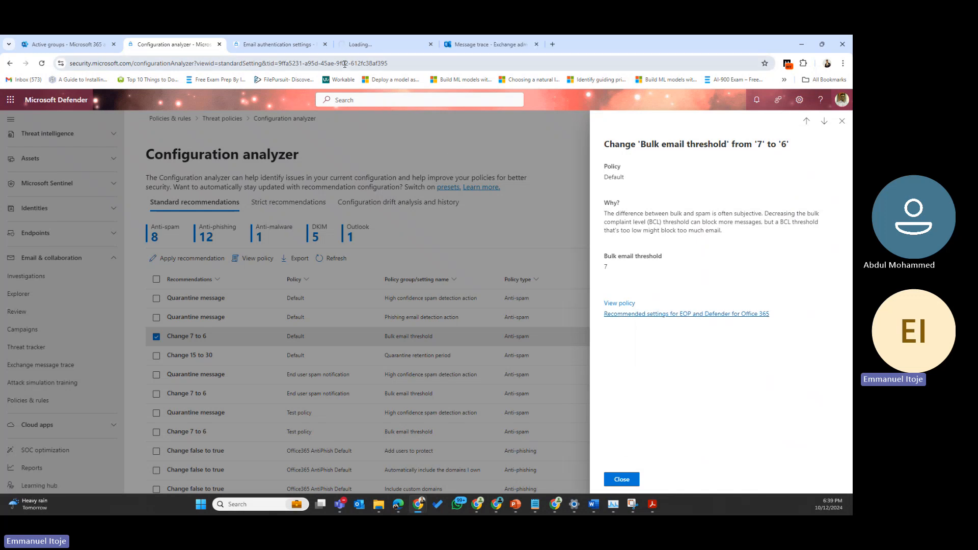
# Step: Scroll the Microsoft Learn article to the EOP anti-spam settings table (bulk threshold Standard 6, Strict 5)
pyautogui.click(347, 44)
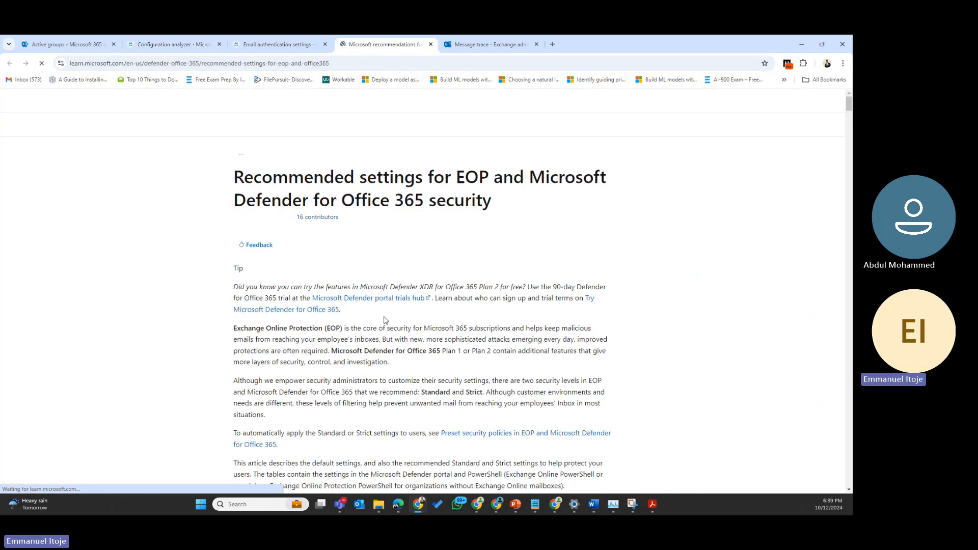
pyautogui.scroll(-5, 387, 359)
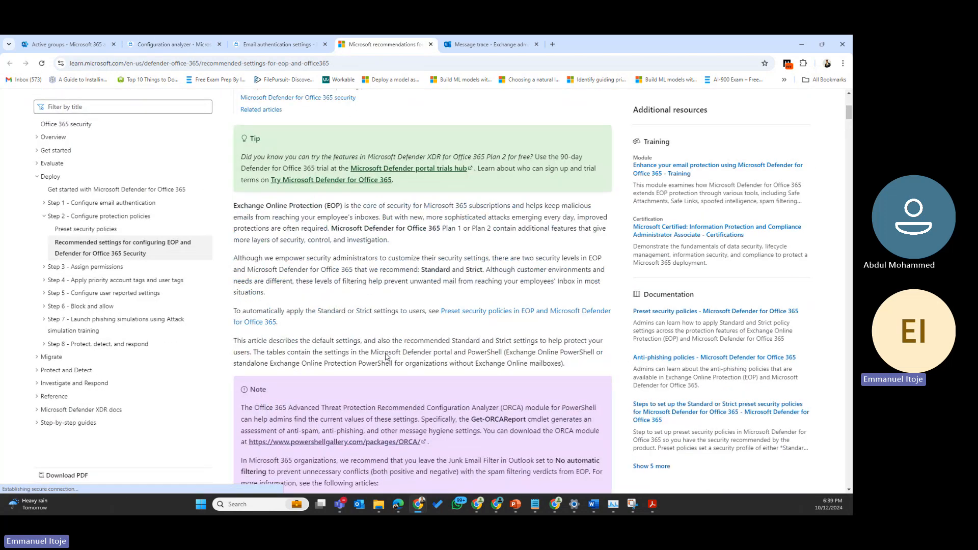
pyautogui.scroll(-5, 387, 357)
pyautogui.scroll(-20, 387, 357)
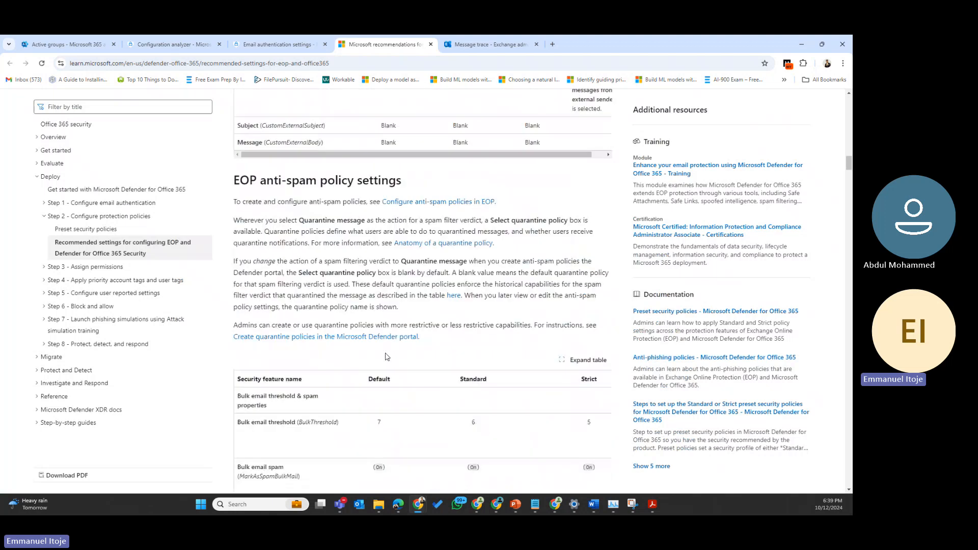
pyautogui.scroll(-20, 388, 357)
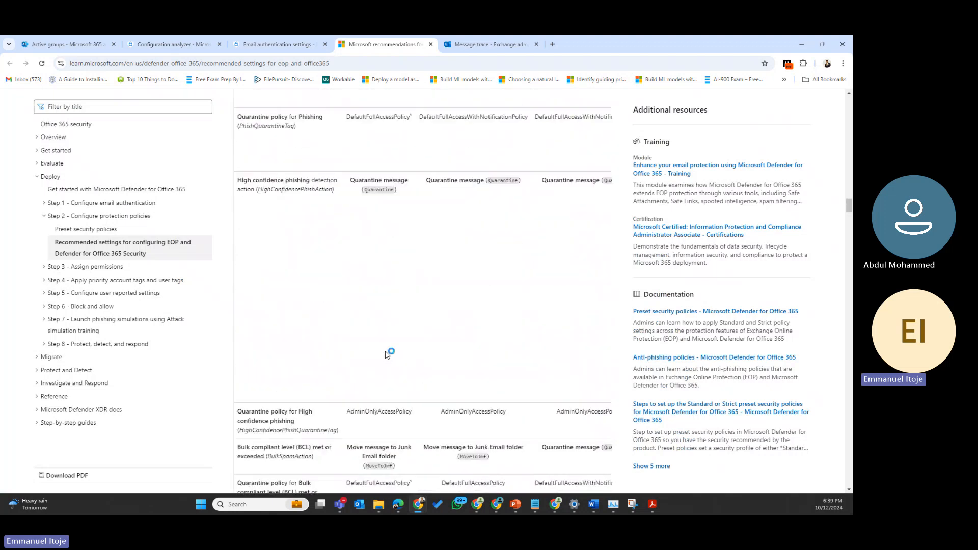
pyautogui.scroll(-20, 386, 356)
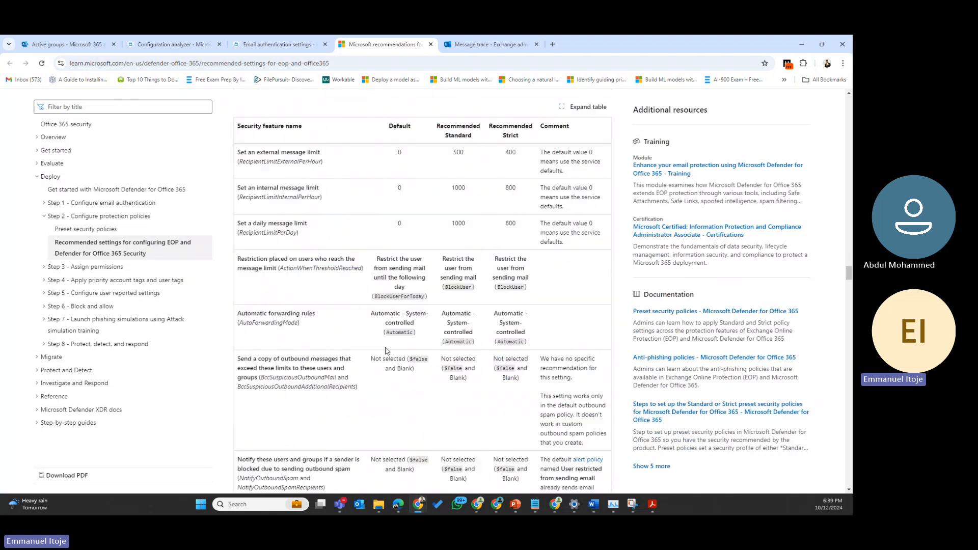
# Step: From the recommendation, open the Anti-spam inbound policy (Default) details
pyautogui.click(262, 44)
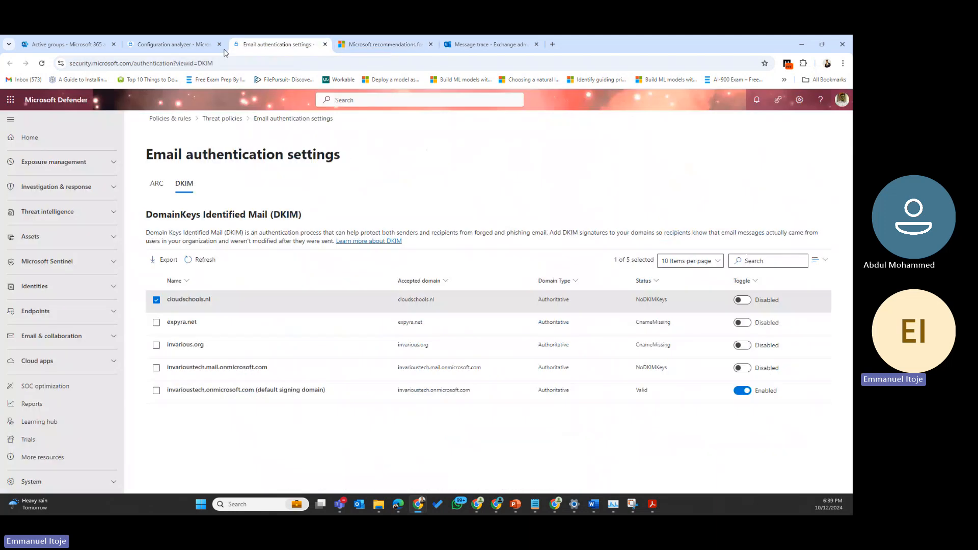
pyautogui.click(184, 35)
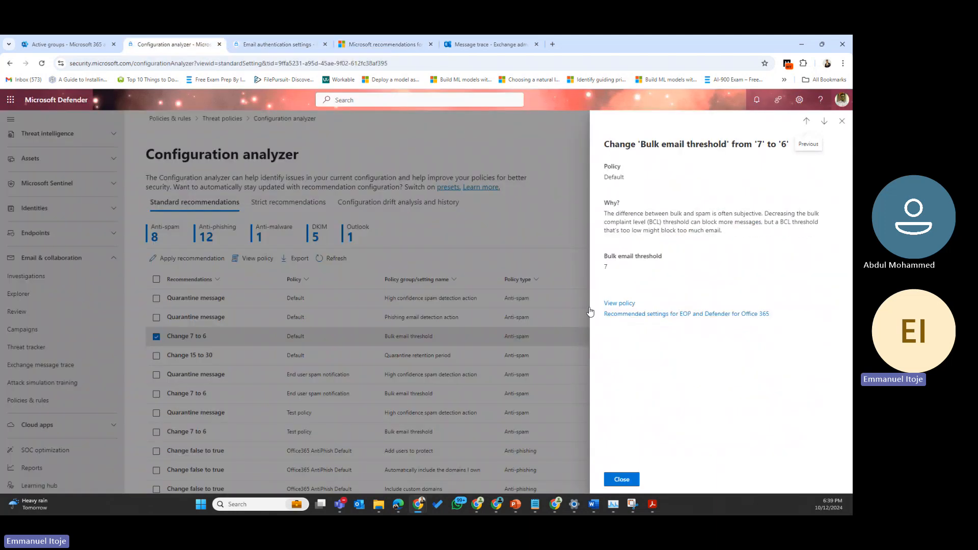
pyautogui.click(620, 303)
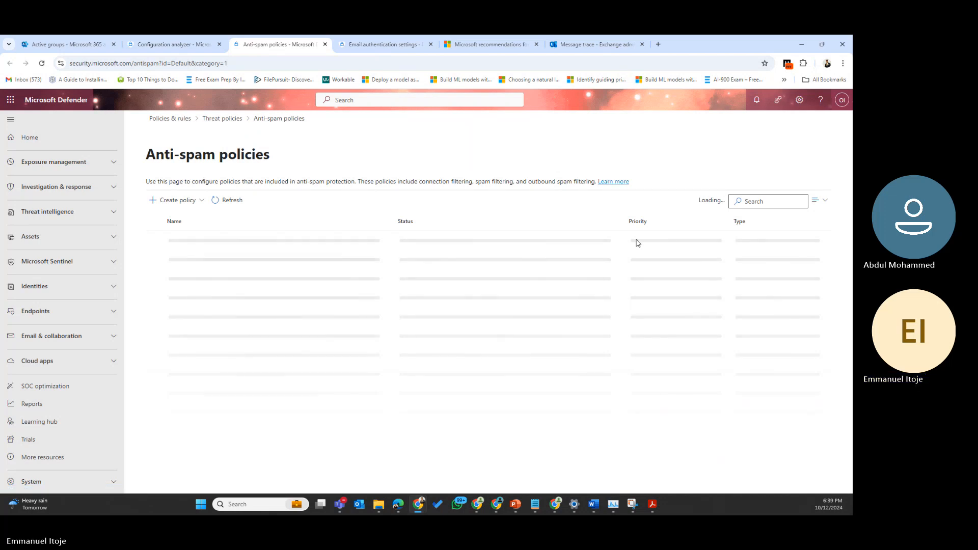
pyautogui.click(433, 242)
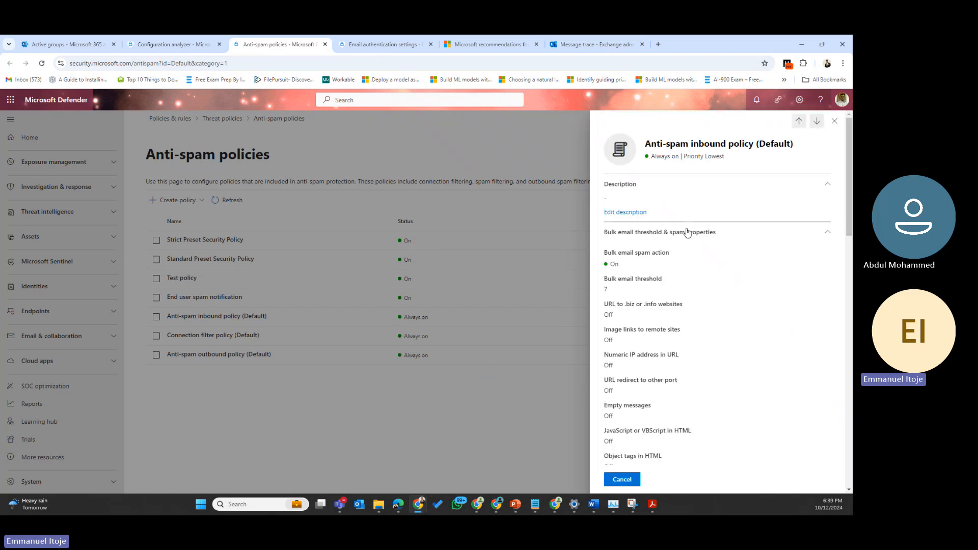
# Step: Lower the default policy's Bulk email threshold from 7 to 6 and save
pyautogui.doubleClick(606, 290)
pyautogui.scroll(-2, 641, 318)
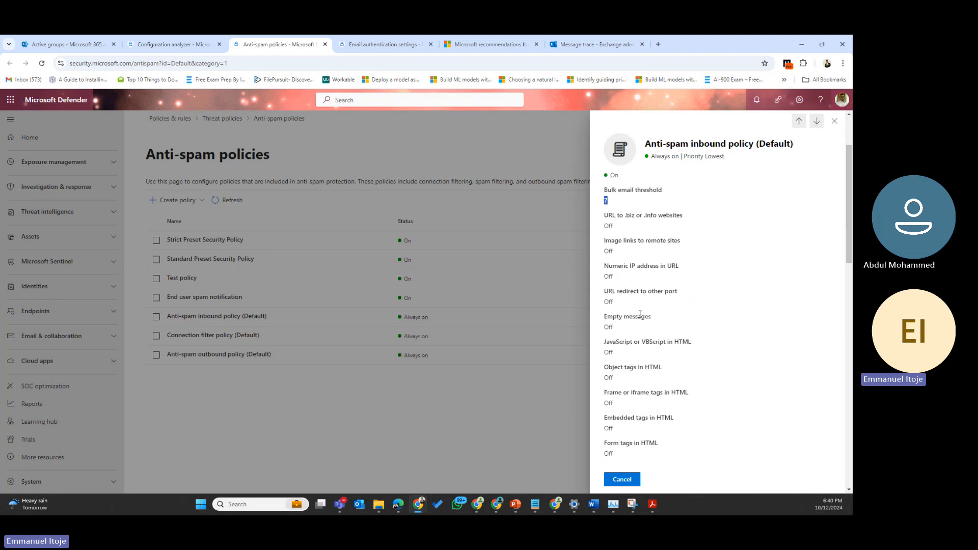
pyautogui.scroll(-10, 640, 314)
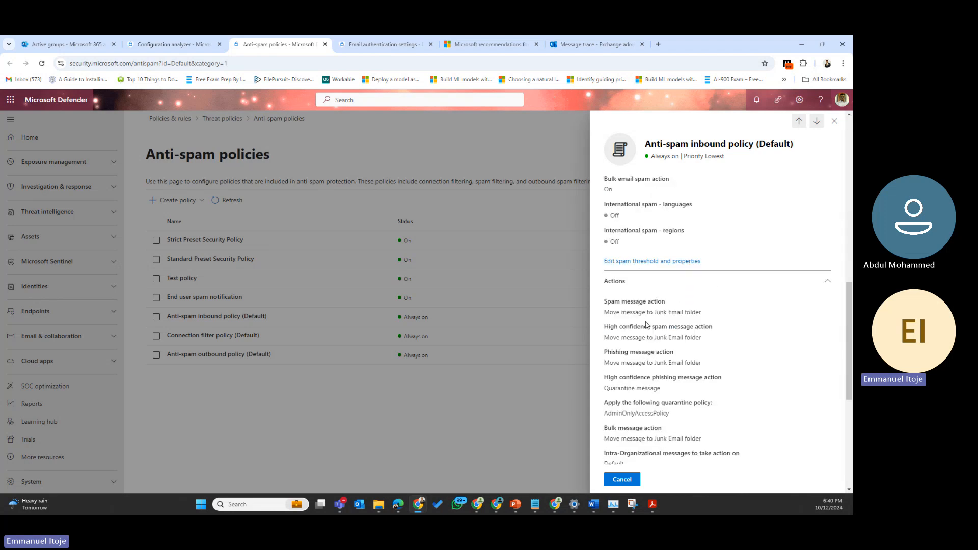
pyautogui.click(635, 262)
pyautogui.scroll(6, 659, 298)
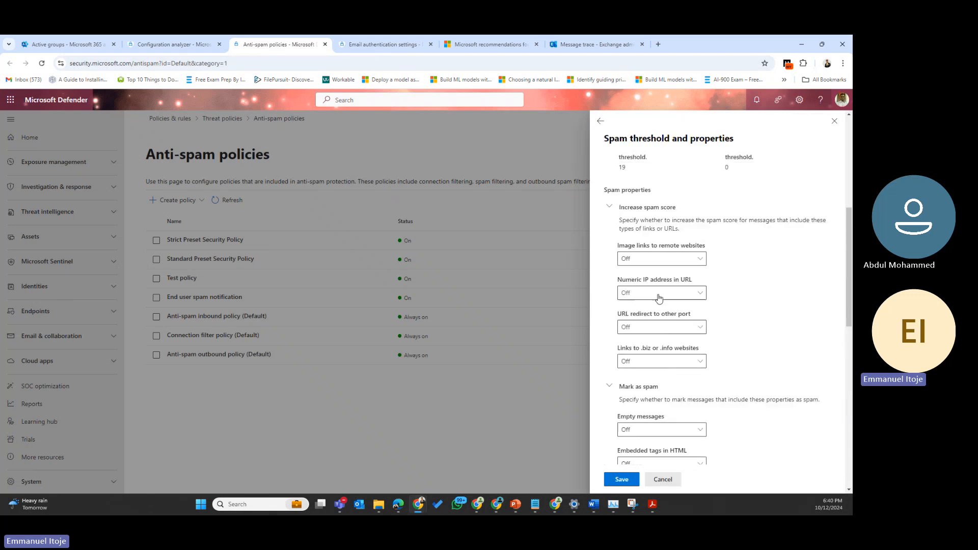
pyautogui.scroll(5, 659, 298)
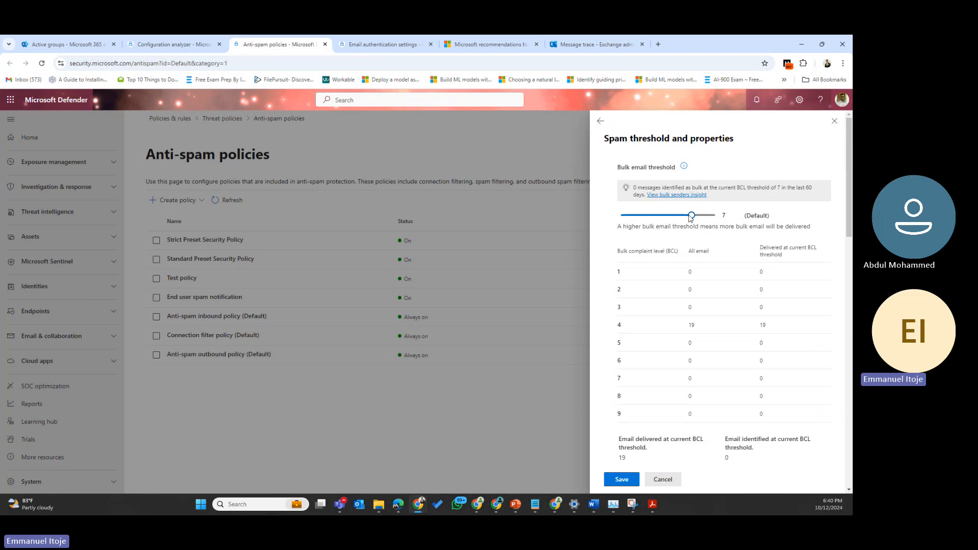
pyautogui.moveTo(691, 218); pyautogui.dragTo(686, 218)
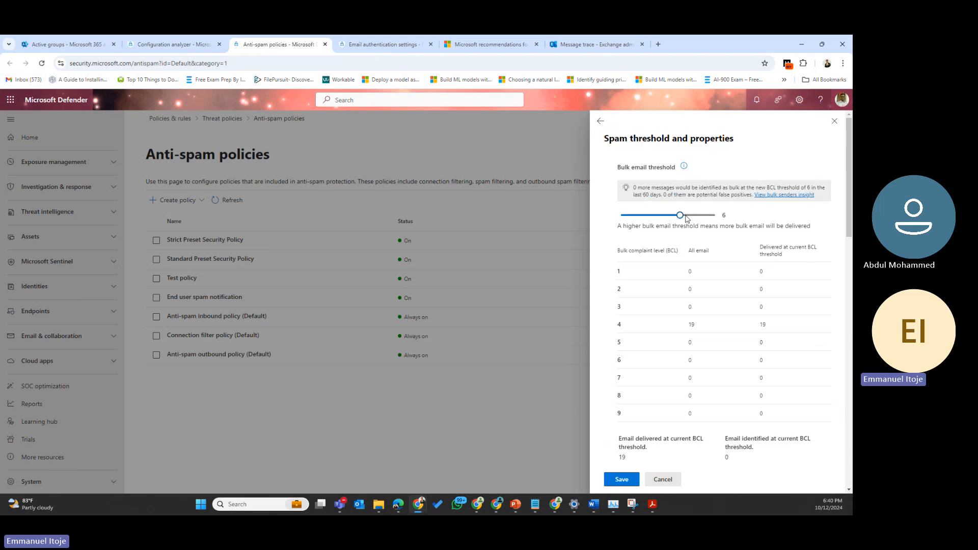
pyautogui.click(621, 479)
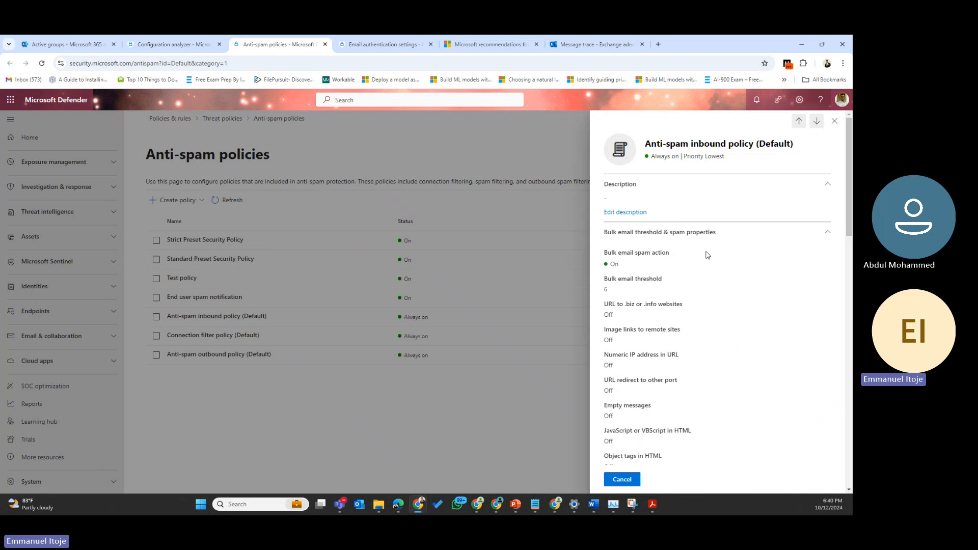
pyautogui.scroll(-12, 663, 337)
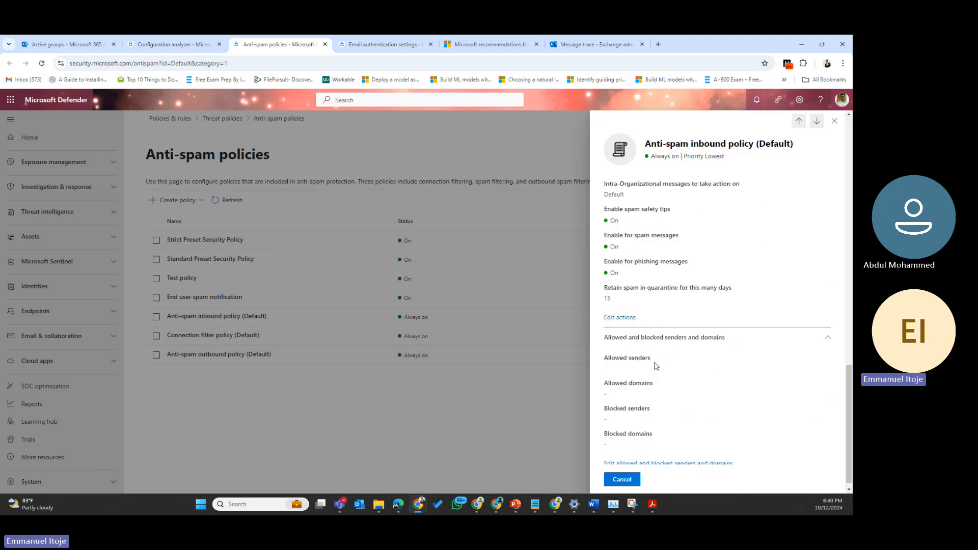
# Step: Close the policy flyouts, refresh and reload the recommendations (now 26), and open Filter options
pyautogui.click(835, 121)
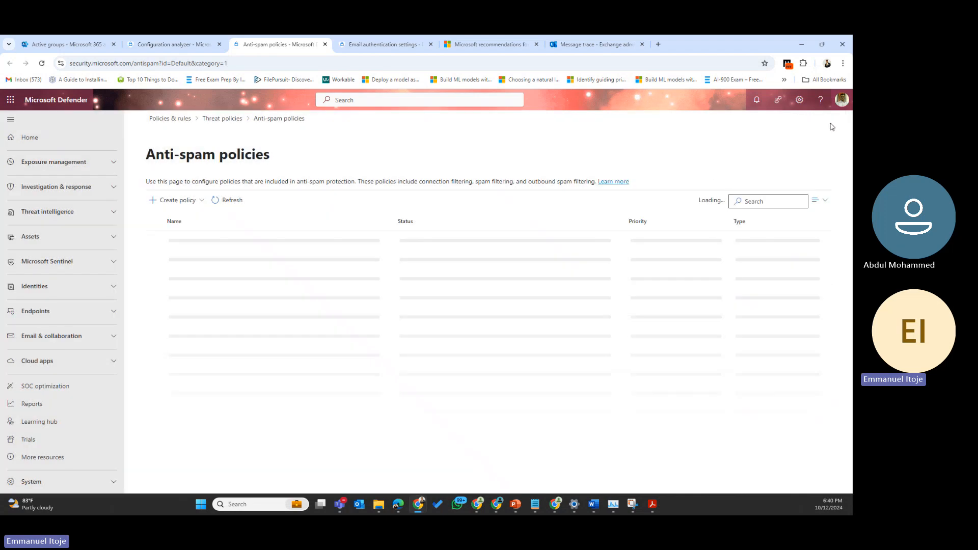
pyautogui.click(190, 48)
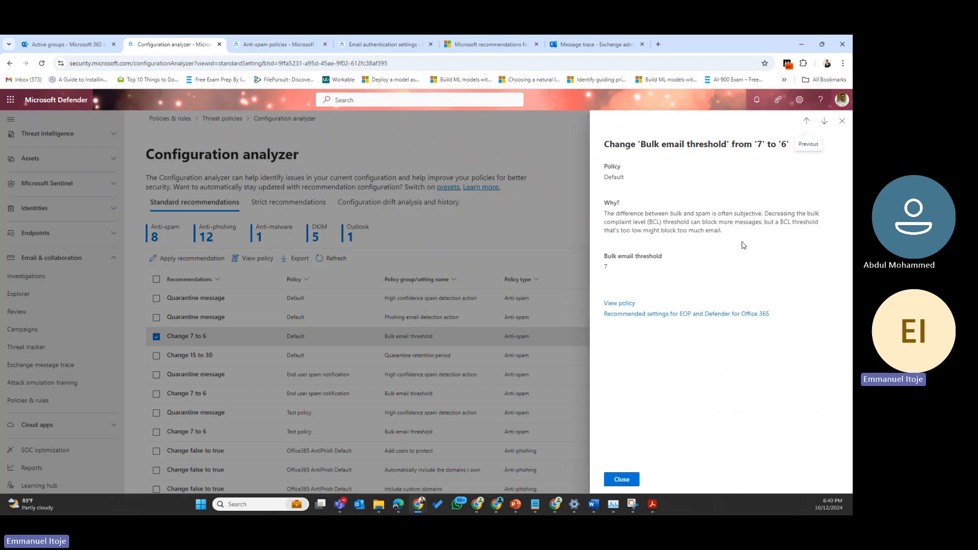
pyautogui.click(285, 406)
pyautogui.click(322, 258)
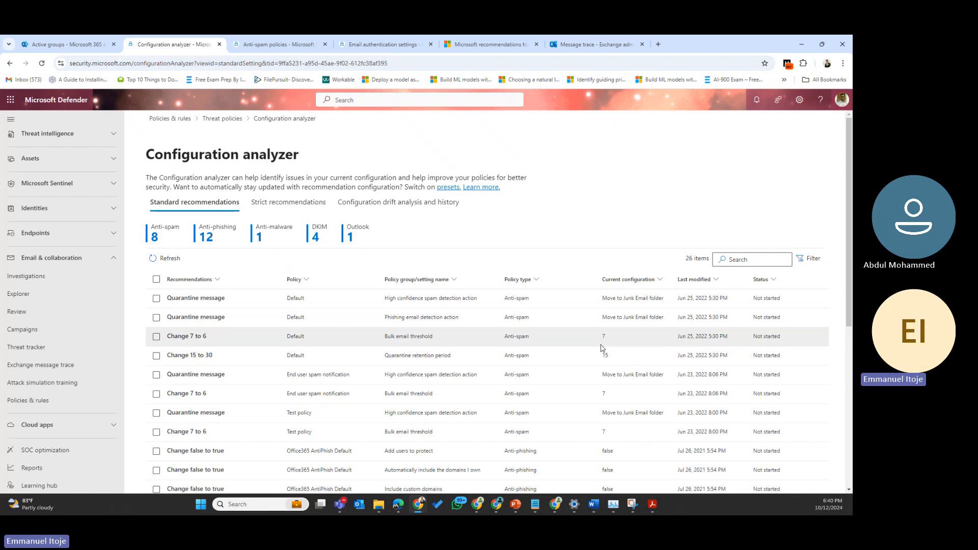
pyautogui.click(40, 64)
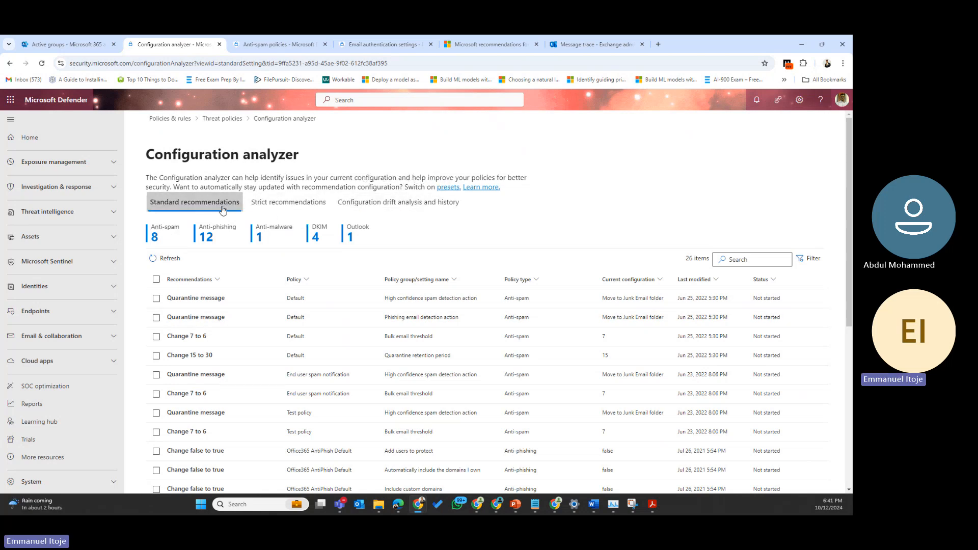
pyautogui.click(812, 260)
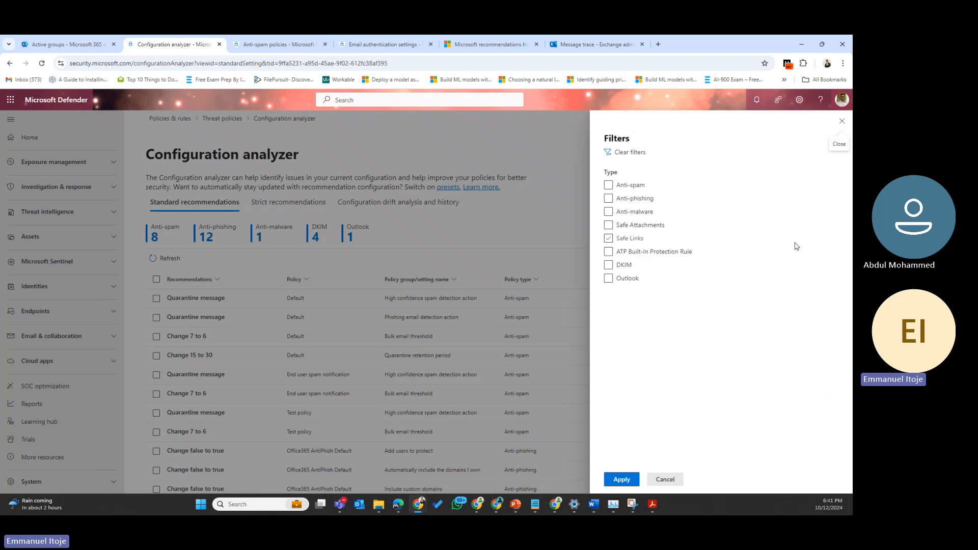
# Step: Replace the Safe Links type filter with Anti-spam, showing 8 Not started recommendations
pyautogui.press('space')
pyautogui.click(608, 185)
pyautogui.click(625, 479)
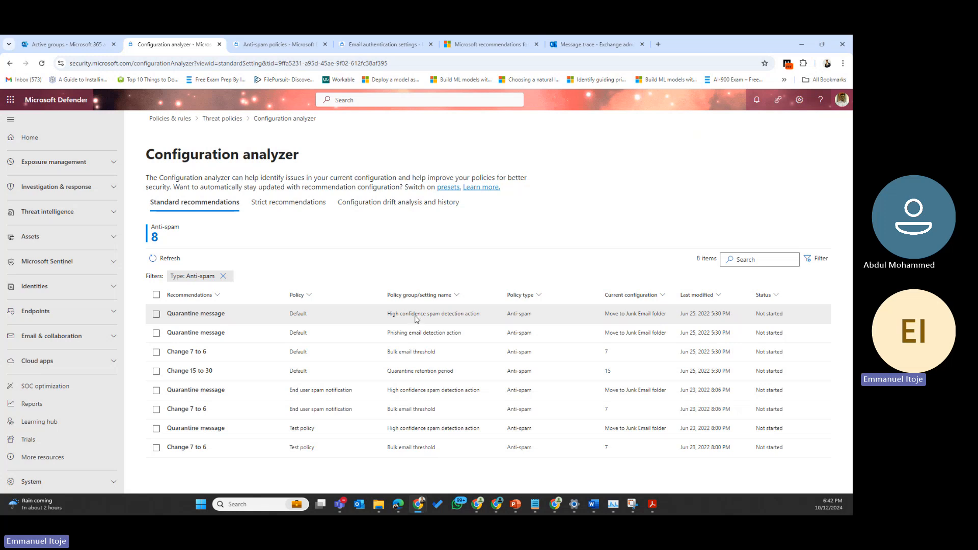
# Step: Apply the quarantine-high-confidence-spam recommendation to the Default anti-spam policy, then view that policy
pyautogui.click(194, 314)
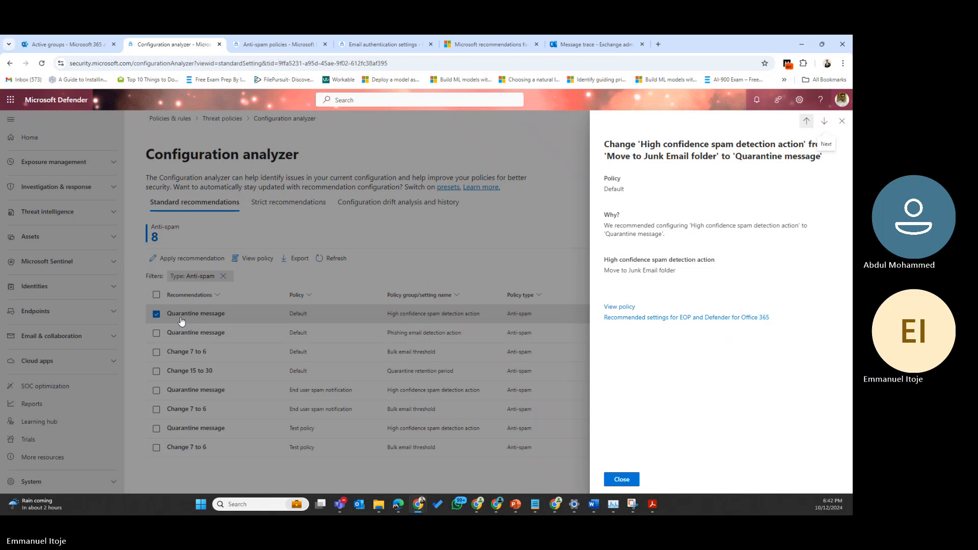
pyautogui.click(842, 121)
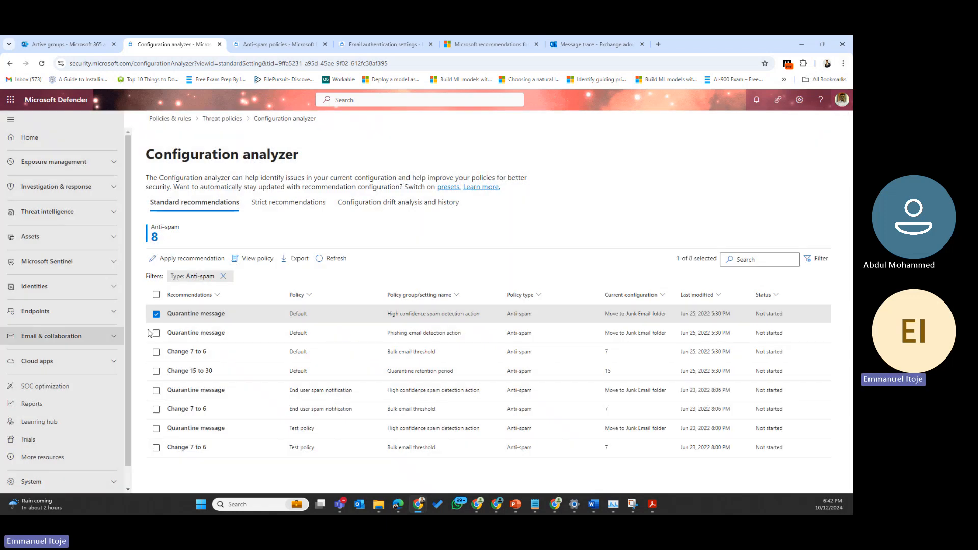
pyautogui.click(184, 260)
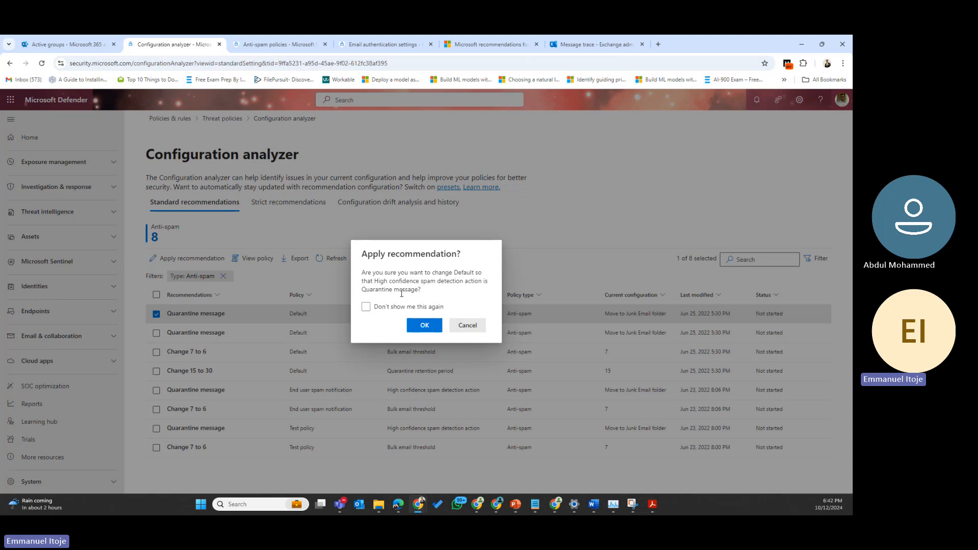
pyautogui.click(425, 327)
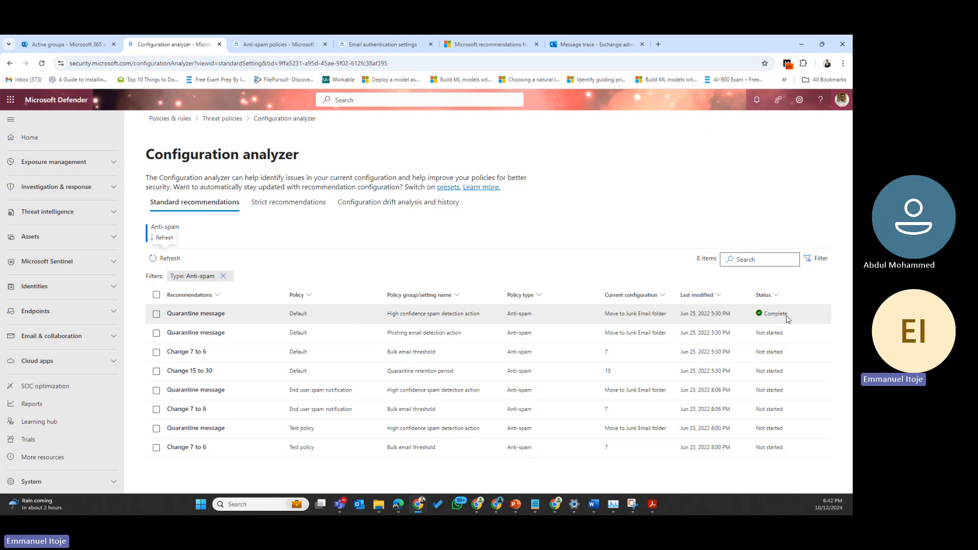
pyautogui.click(156, 314)
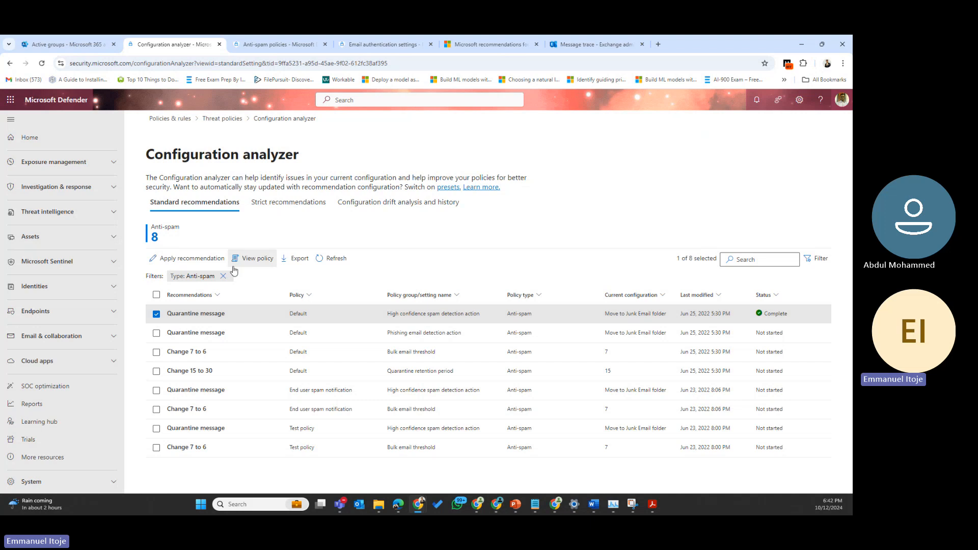
pyautogui.click(255, 259)
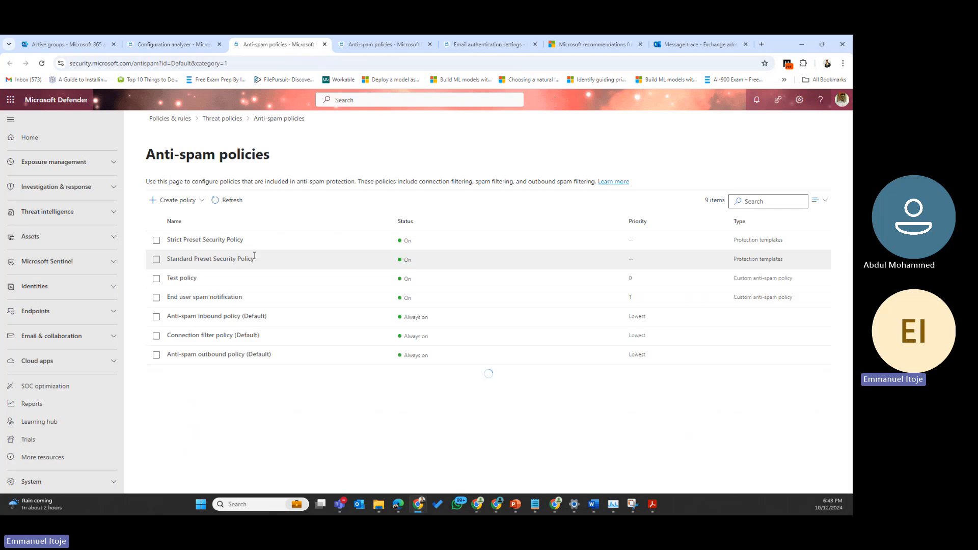
pyautogui.click(255, 260)
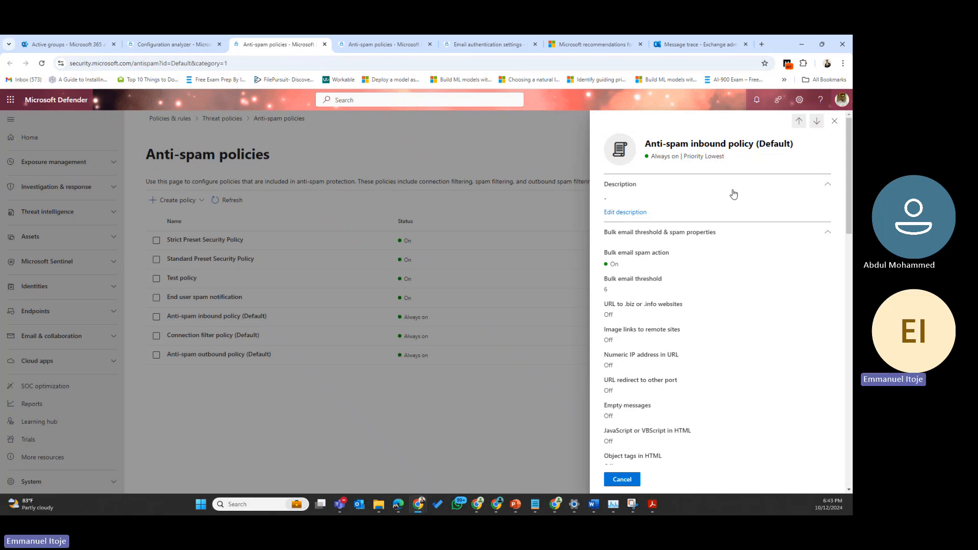
pyautogui.moveTo(614, 291); pyautogui.dragTo(602, 294)
pyautogui.scroll(-6, 668, 326)
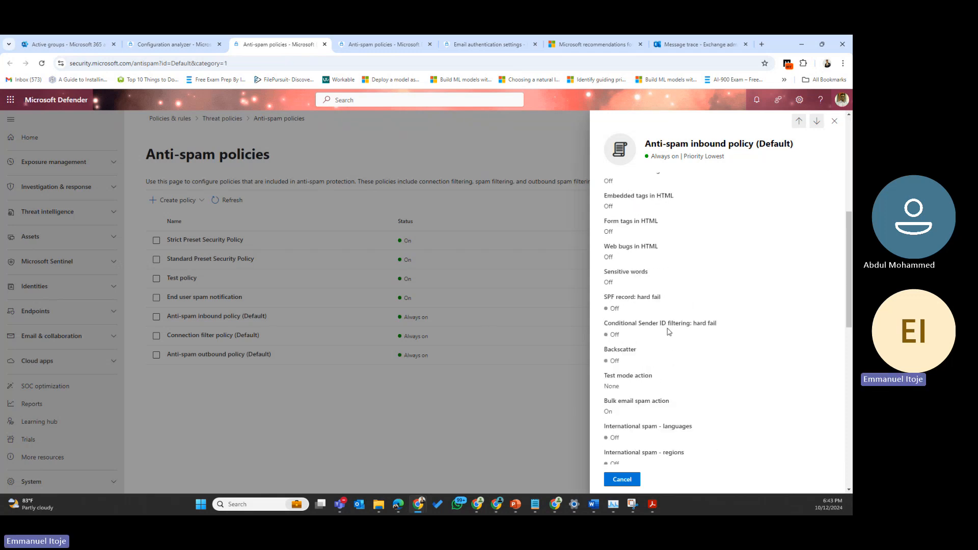
pyautogui.scroll(-5, 669, 332)
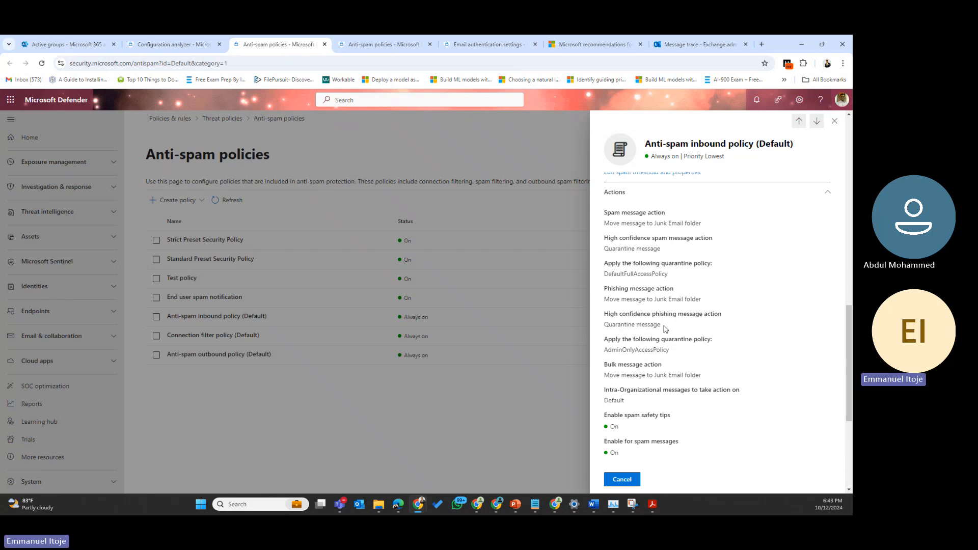
pyautogui.moveTo(659, 325); pyautogui.dragTo(604, 325)
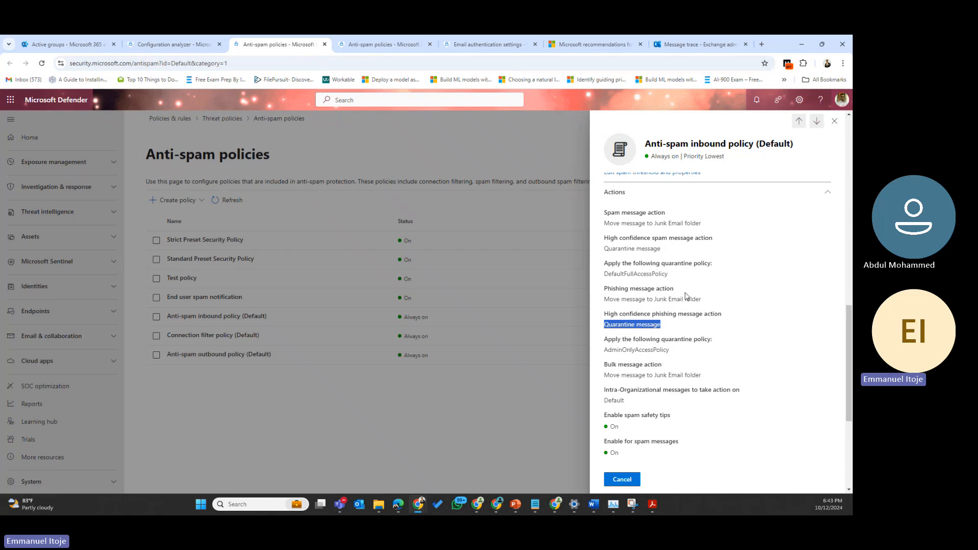
pyautogui.moveTo(702, 300); pyautogui.dragTo(616, 299)
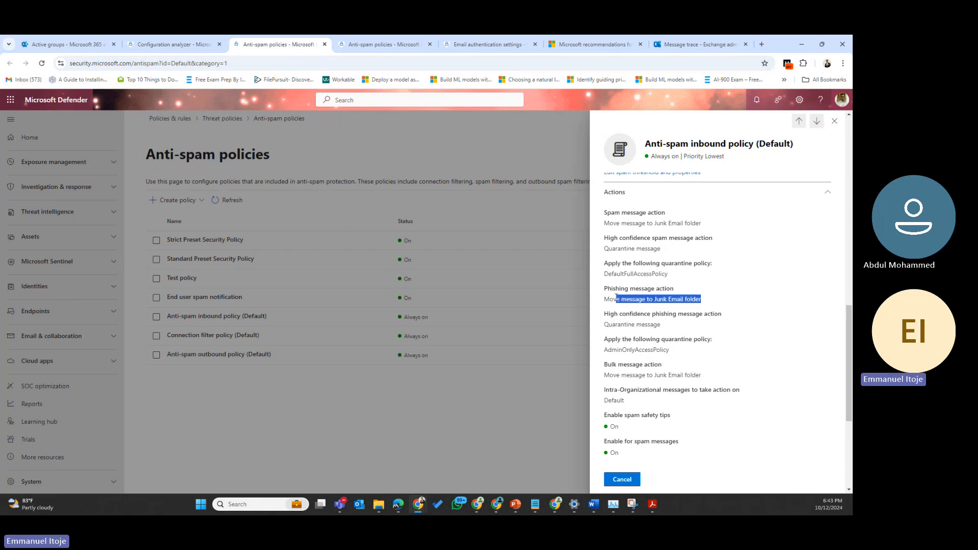
pyautogui.moveTo(668, 327); pyautogui.dragTo(604, 324)
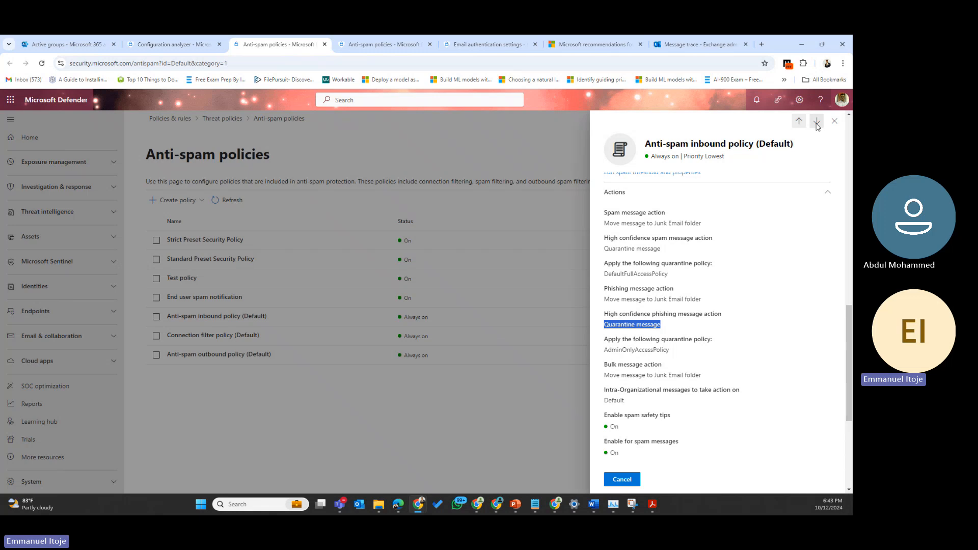
pyautogui.click(834, 122)
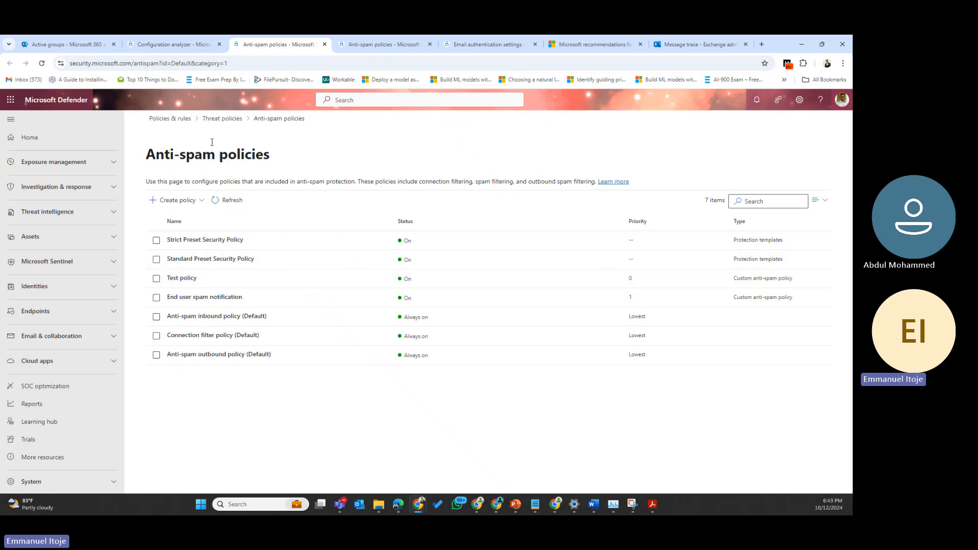
# Step: Apply the 'Change 7 to 6' bulk threshold recommendation, then refresh and reload the Configuration analyzer
pyautogui.click(190, 43)
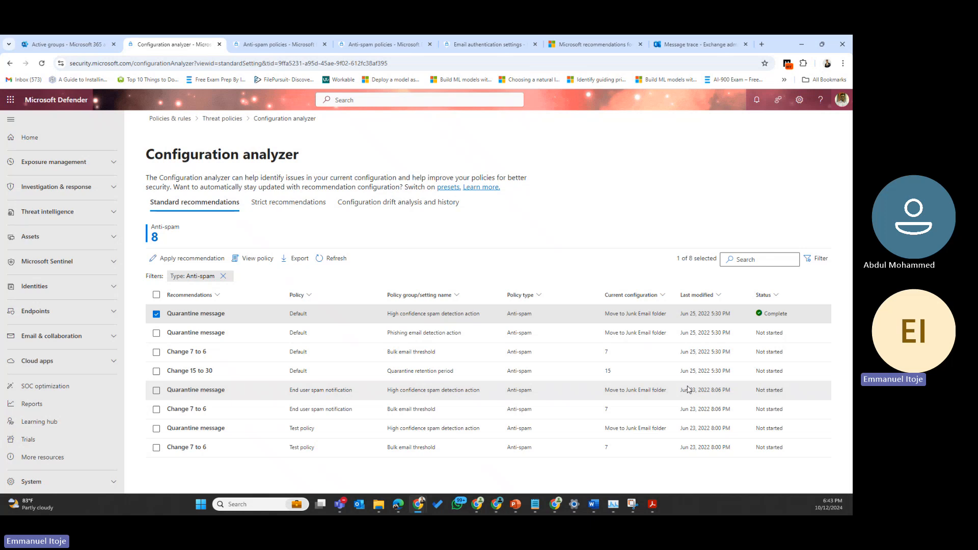
pyautogui.click(156, 353)
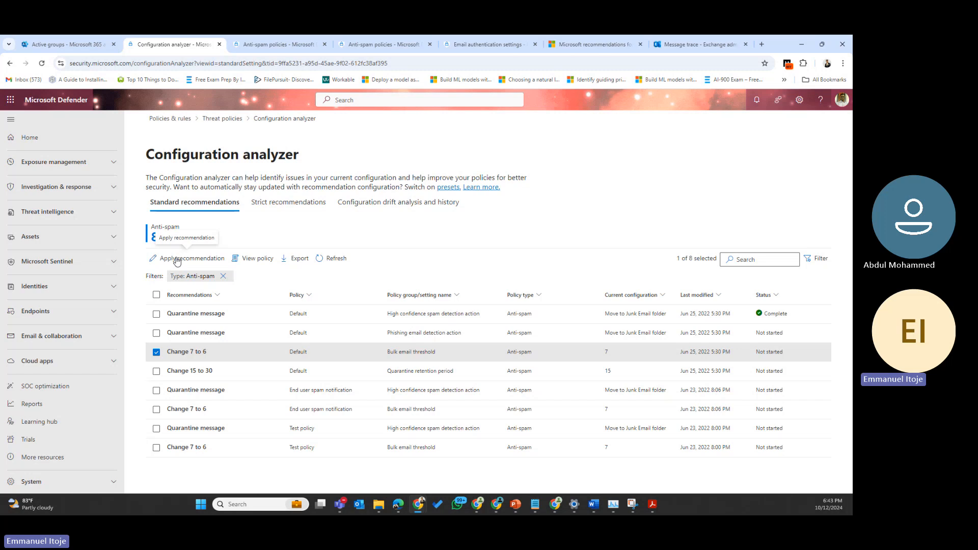
pyautogui.click(176, 260)
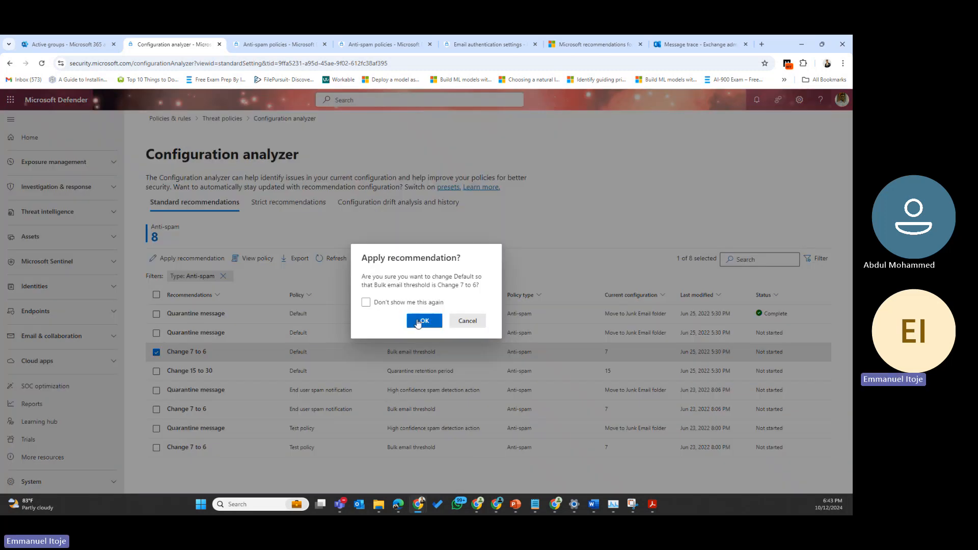
pyautogui.click(423, 322)
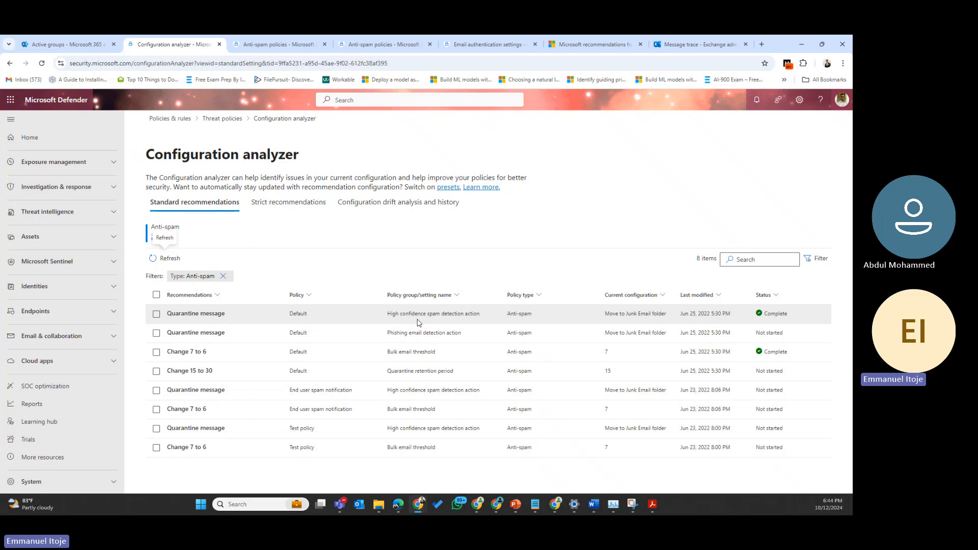
pyautogui.click(158, 261)
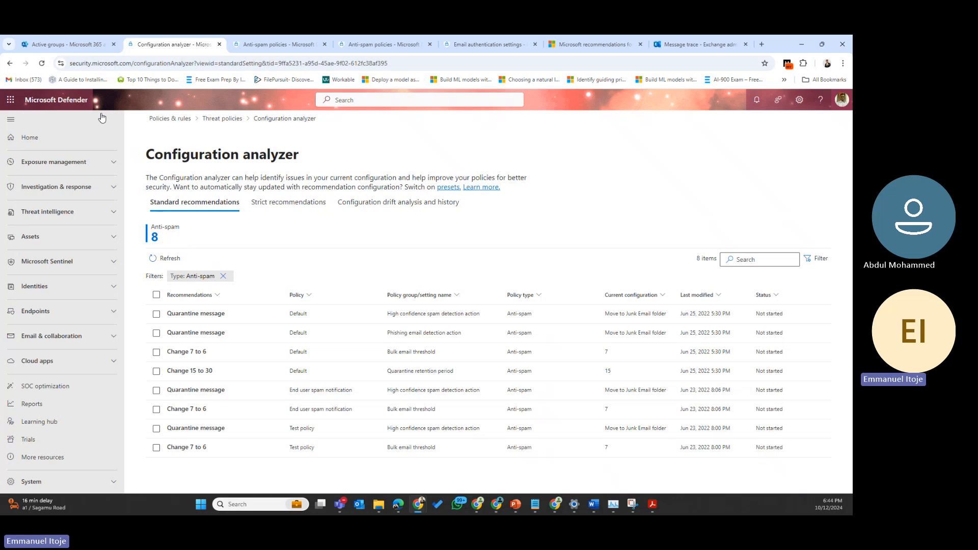
pyautogui.click(42, 63)
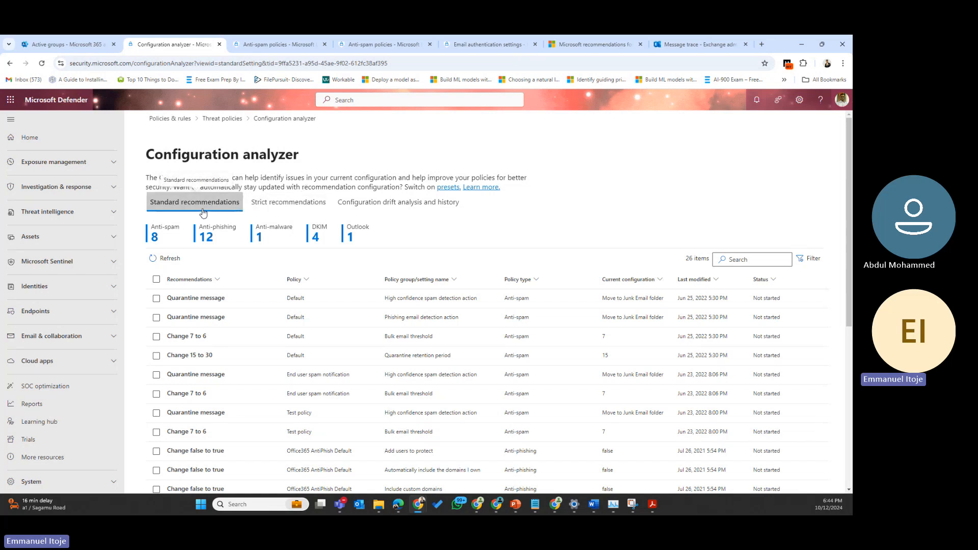
# Step: Under Strict recommendations, apply 'Change 15 to 30' for quarantine retention and refresh the list
pyautogui.click(283, 203)
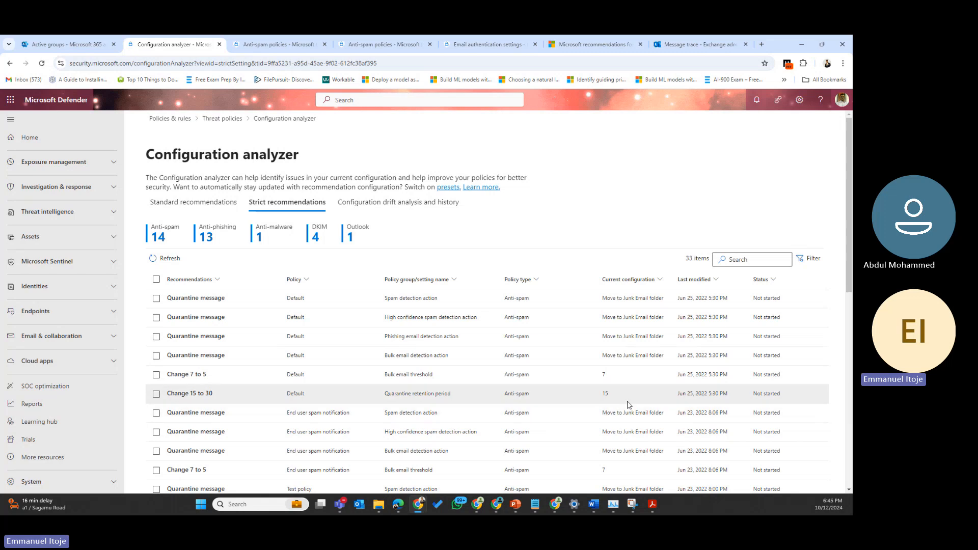
pyautogui.click(157, 394)
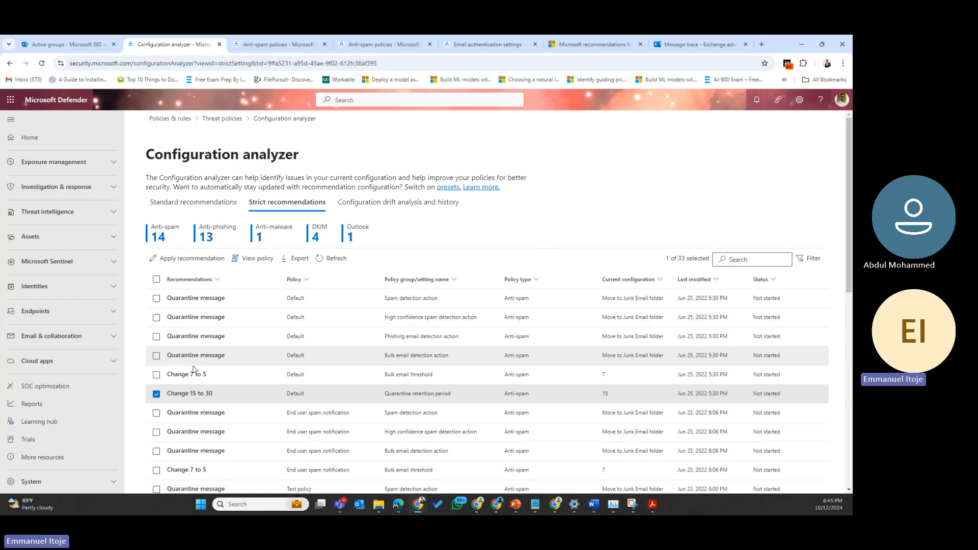
pyautogui.click(186, 258)
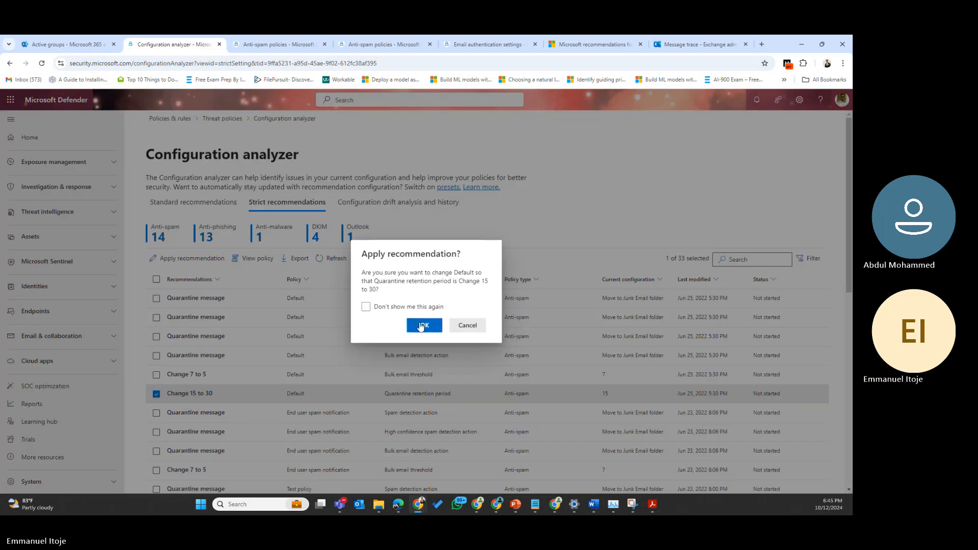
pyautogui.click(422, 326)
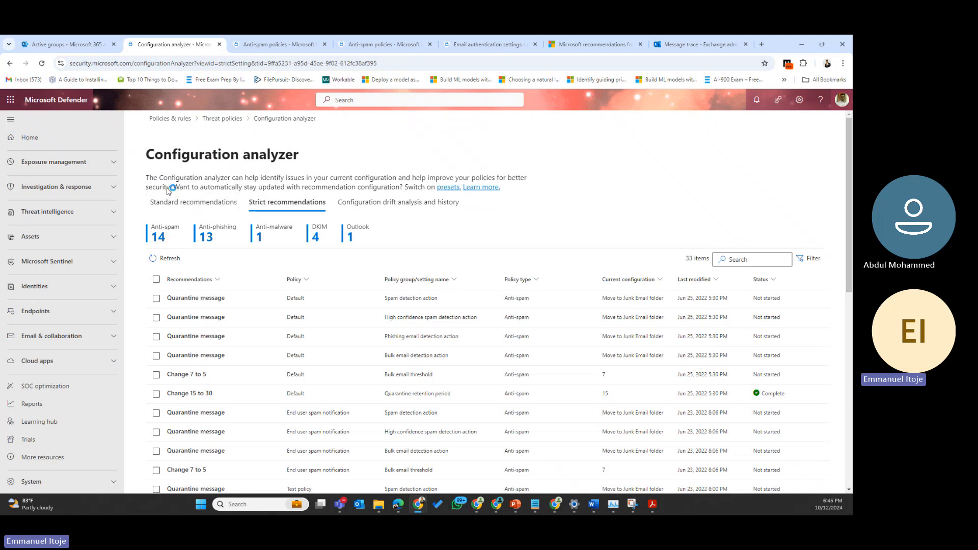
pyautogui.click(163, 265)
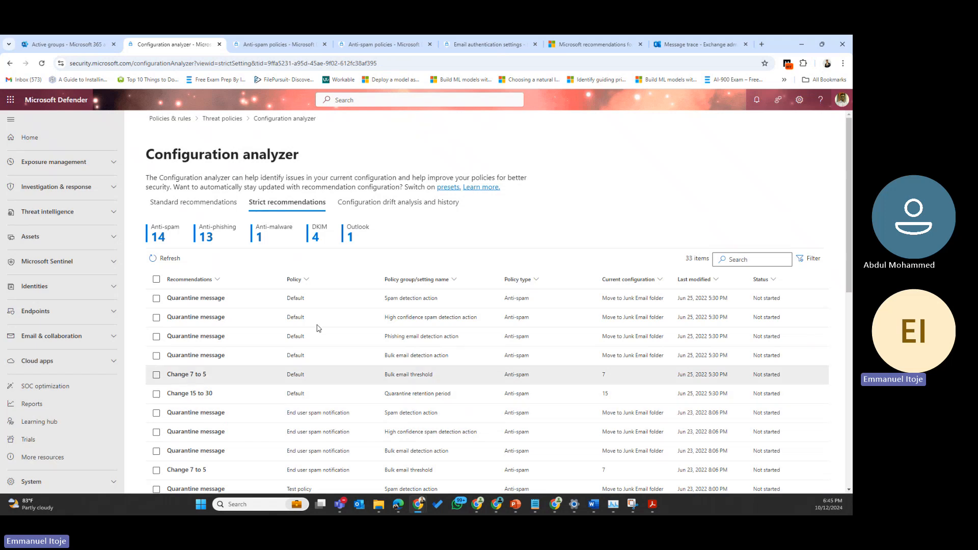
pyautogui.click(218, 119)
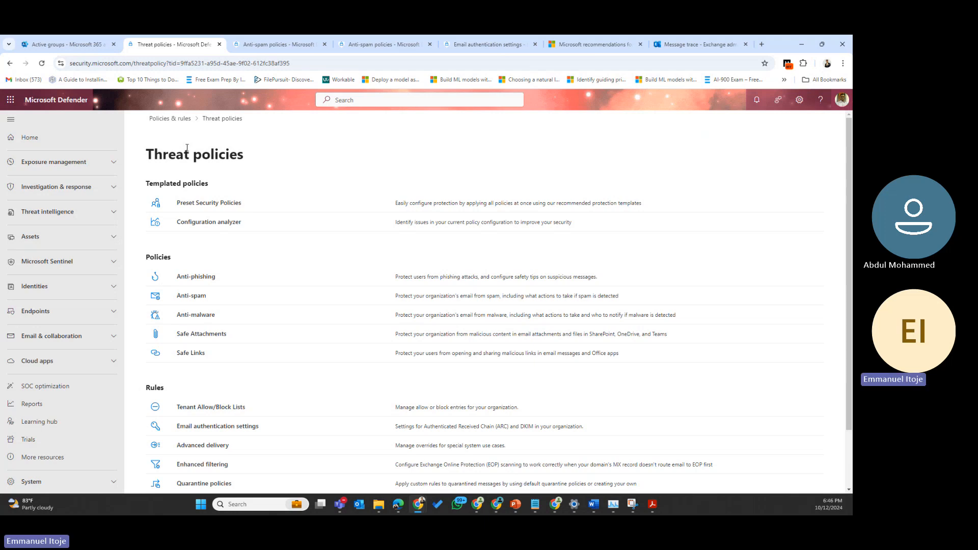
# Step: Open the Anti-phishing policies from the Threat policies page
pyautogui.click(196, 277)
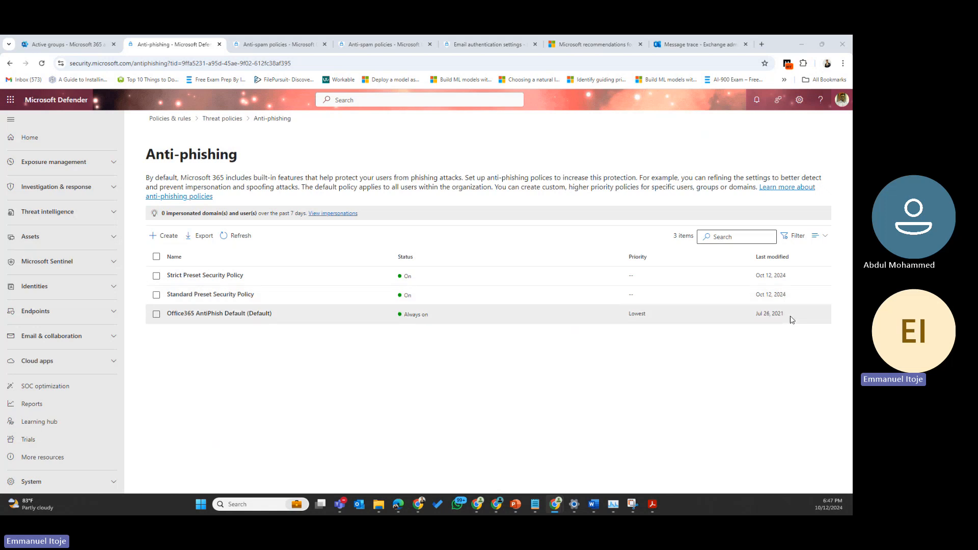
# Step: Inspect the Office365 AntiPhish Default policy's details, then deselect it
pyautogui.moveTo(791, 319); pyautogui.dragTo(742, 316)
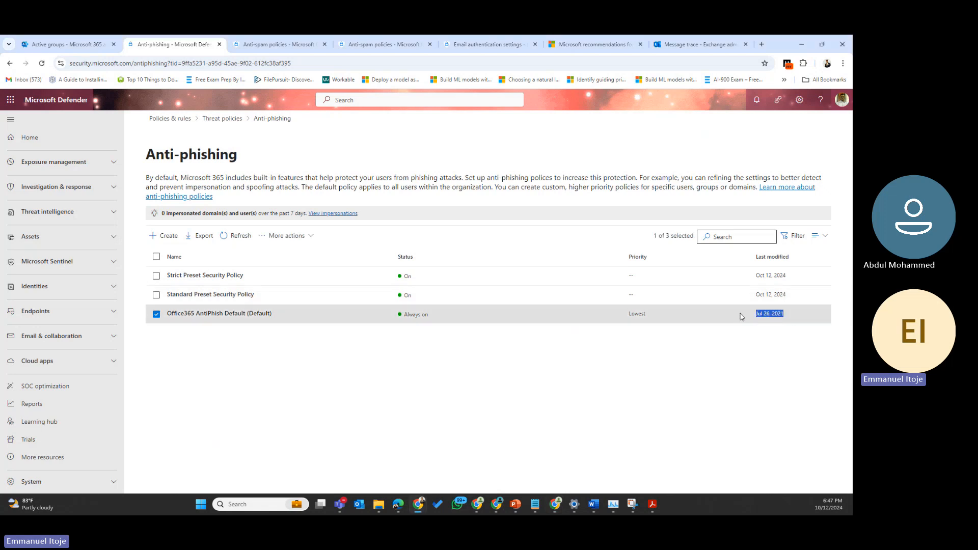
pyautogui.click(741, 316)
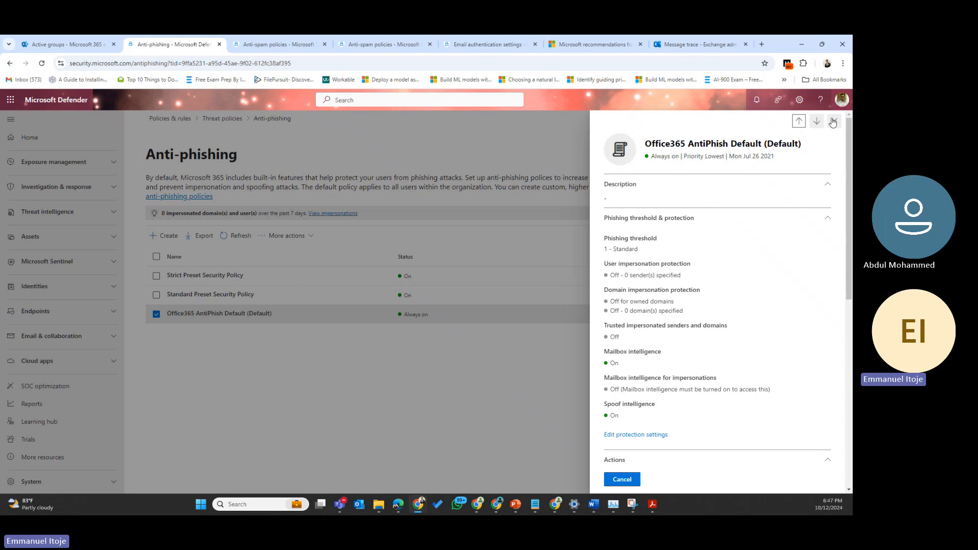
pyautogui.click(832, 122)
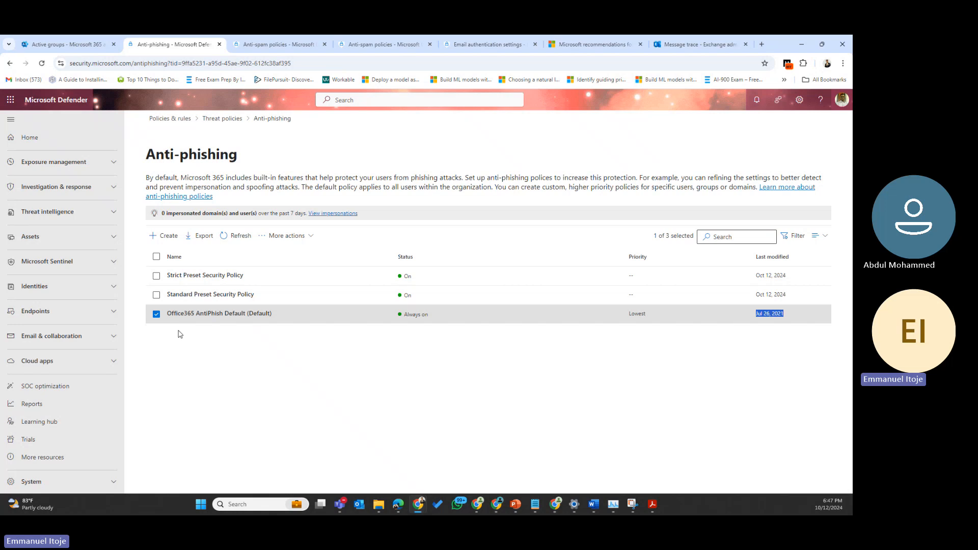
pyautogui.click(157, 316)
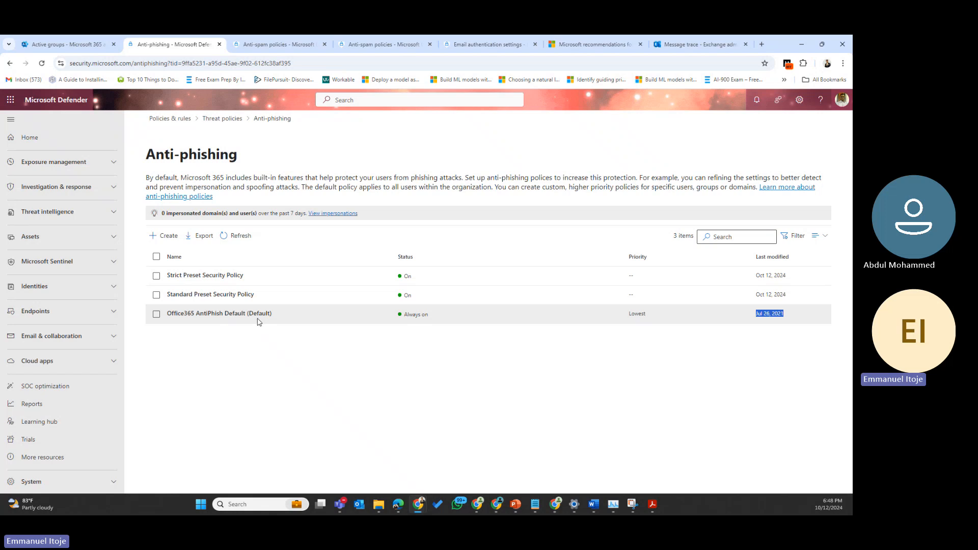
# Step: Create a new anti-phishing policy named 'AntiPhishingDemo', using the same text as its description
pyautogui.click(173, 238)
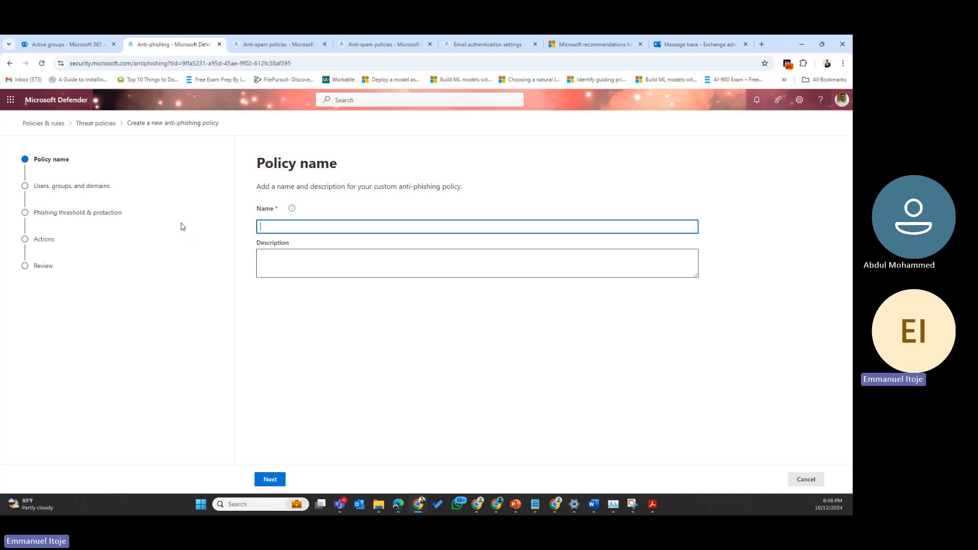
pyautogui.write('AntiPh')
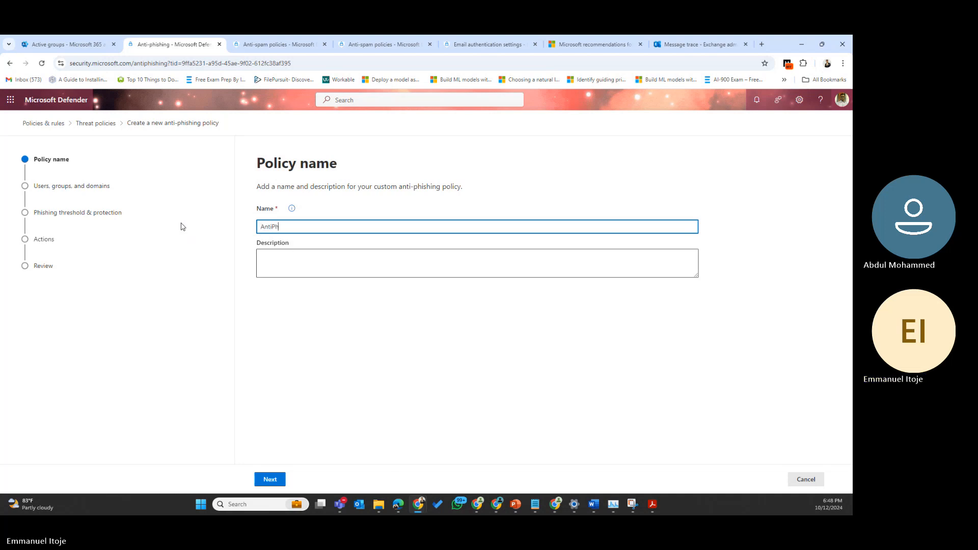
pyautogui.write('ishingDemo')
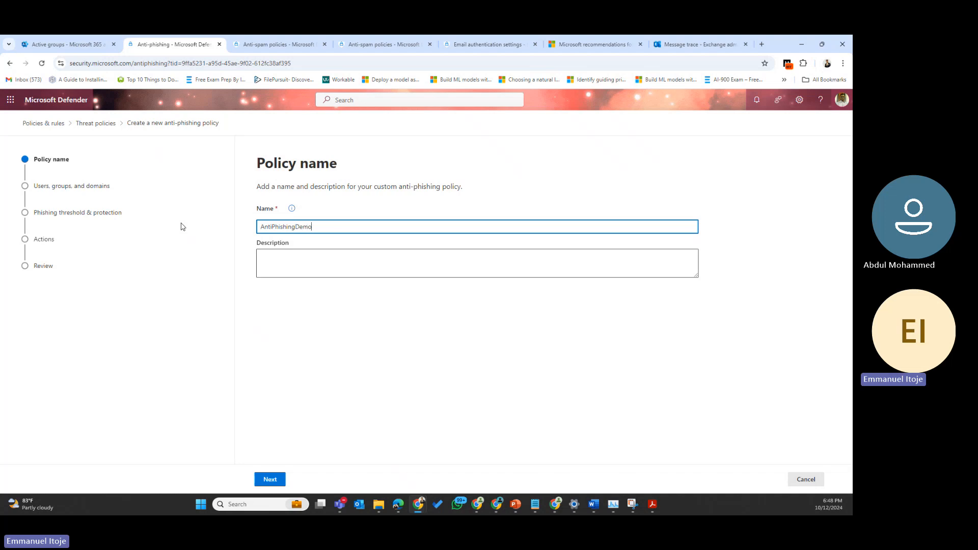
pyautogui.moveTo(323, 227); pyautogui.dragTo(247, 228)
pyautogui.hotkey('ctrl', 'c')
pyautogui.click(292, 255)
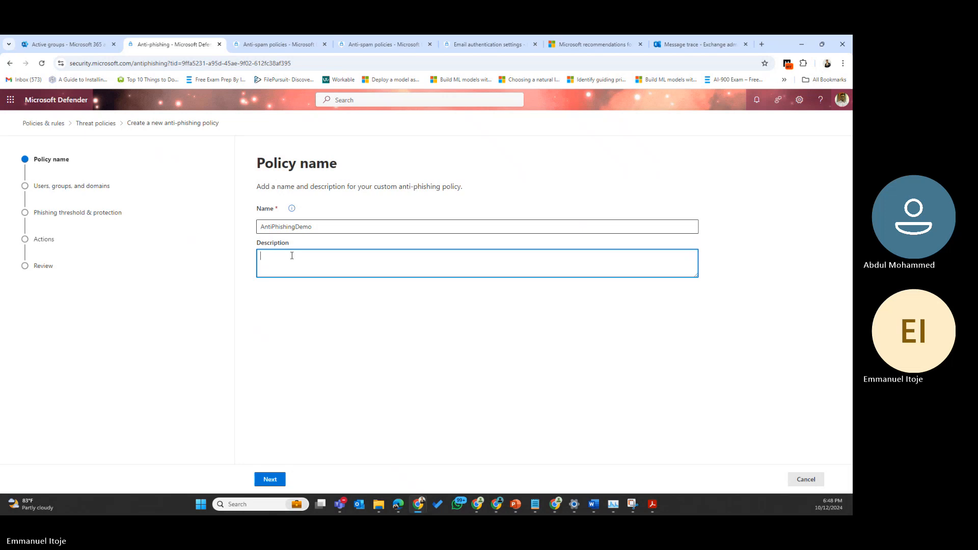
pyautogui.hotkey('ctrl', 'v')
pyautogui.click(276, 482)
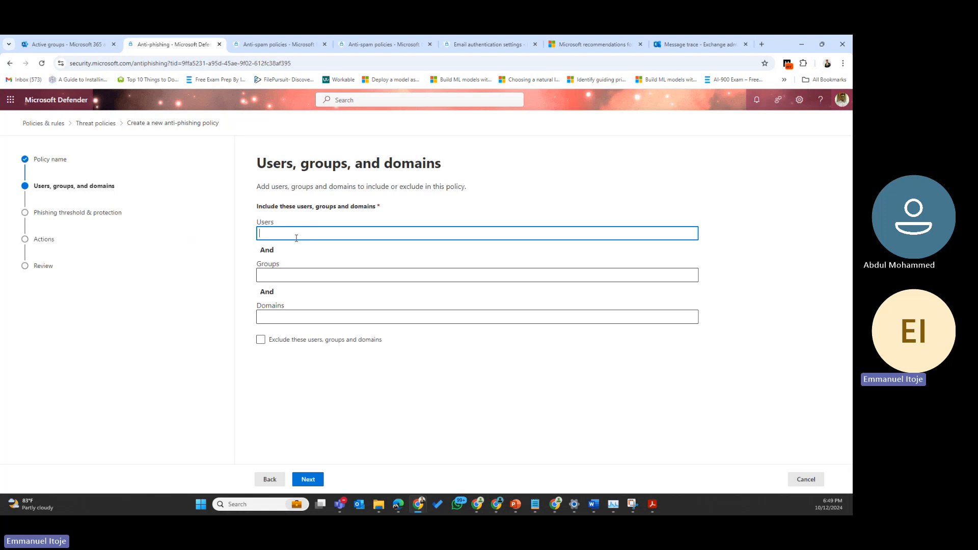
# Step: Include All Company under Users and the Executives group under Groups
pyautogui.write('all')
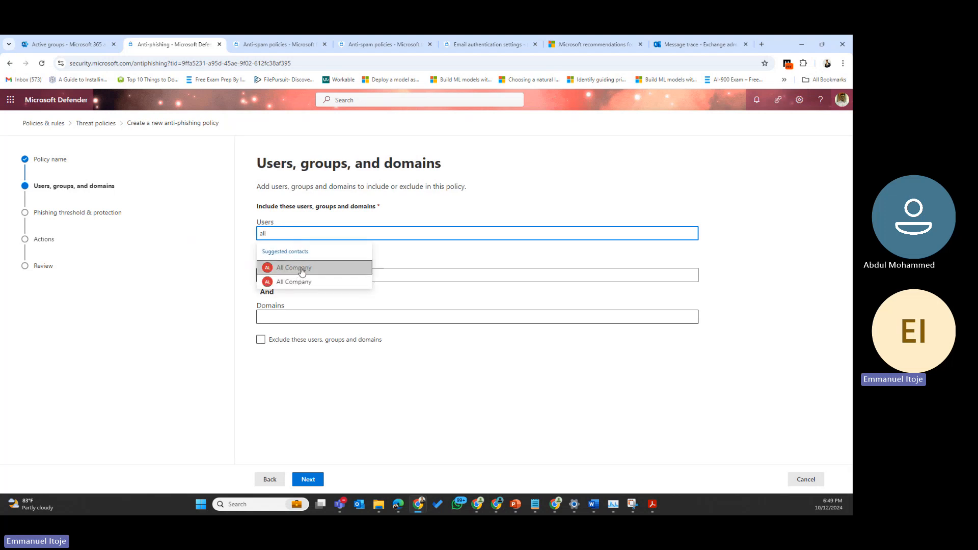
pyautogui.click(302, 270)
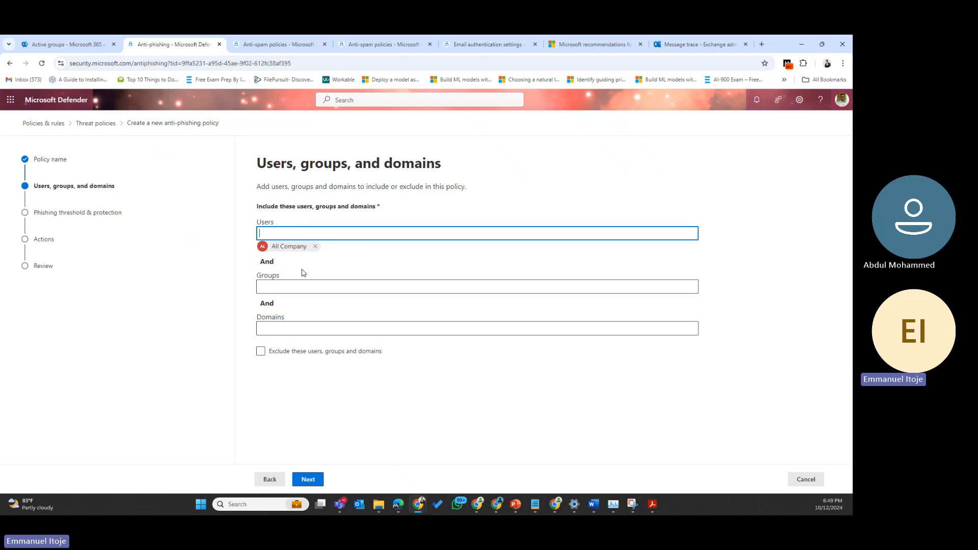
pyautogui.click(317, 247)
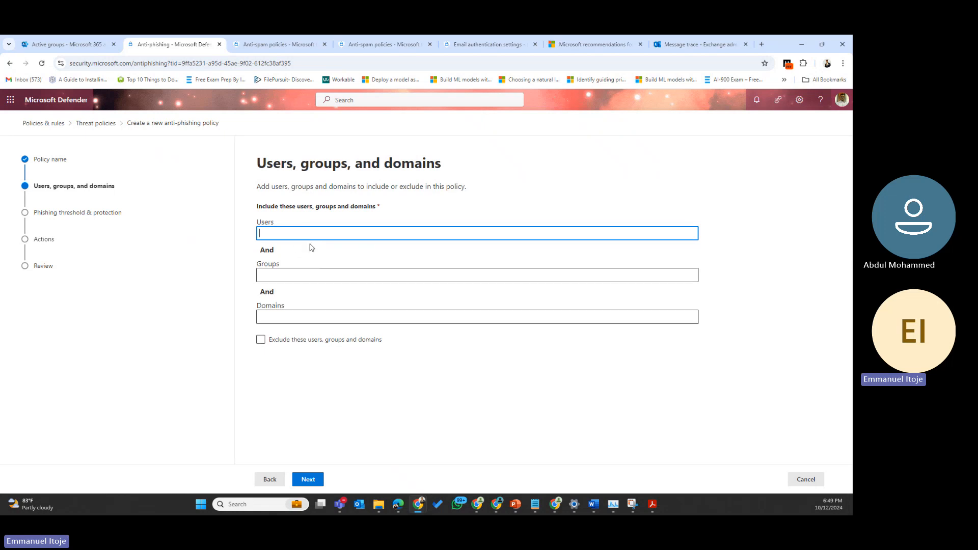
pyautogui.click(286, 277)
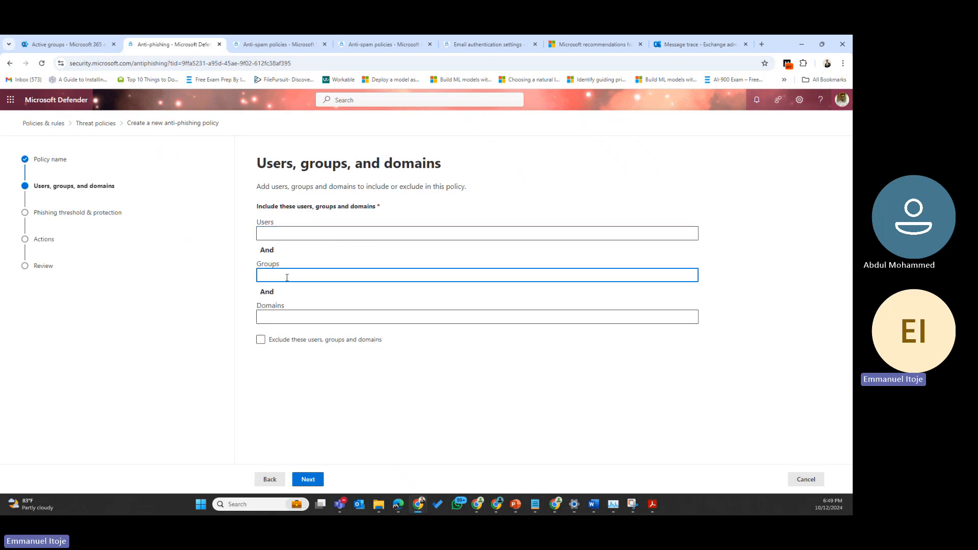
pyautogui.write('execuit')
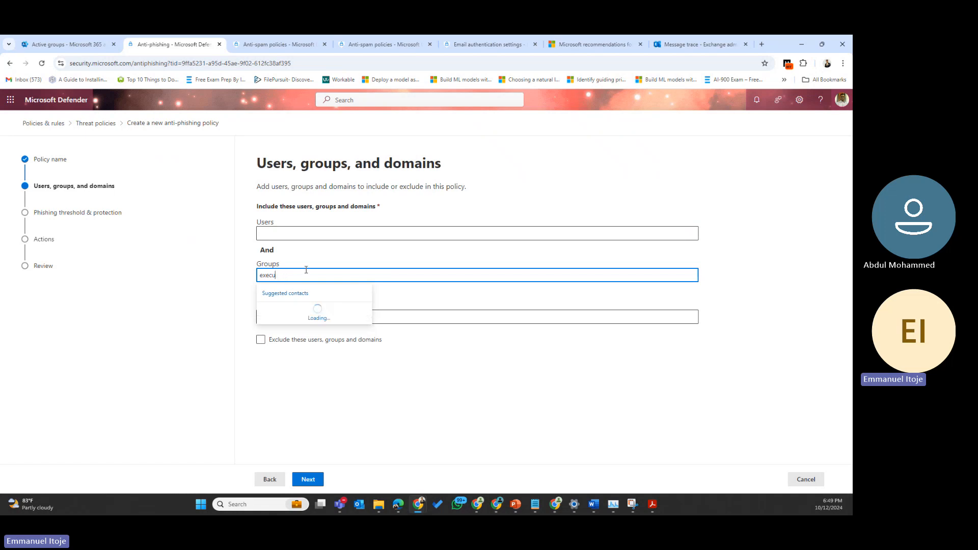
pyautogui.click(298, 312)
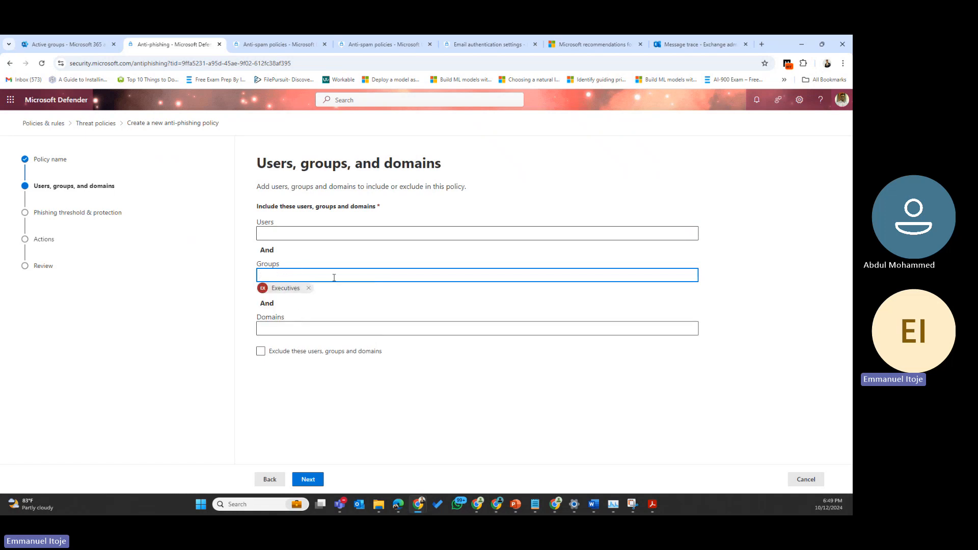
pyautogui.click(304, 235)
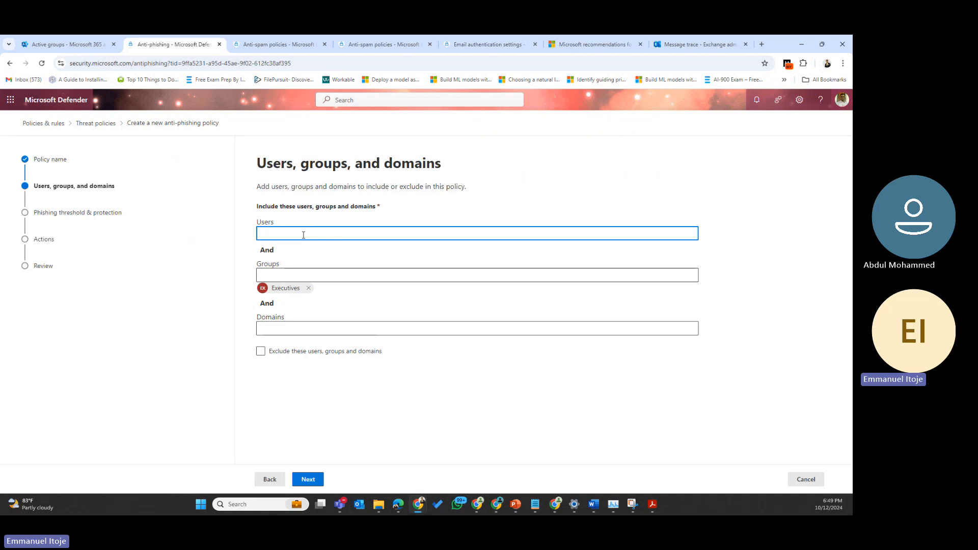
pyautogui.write('all')
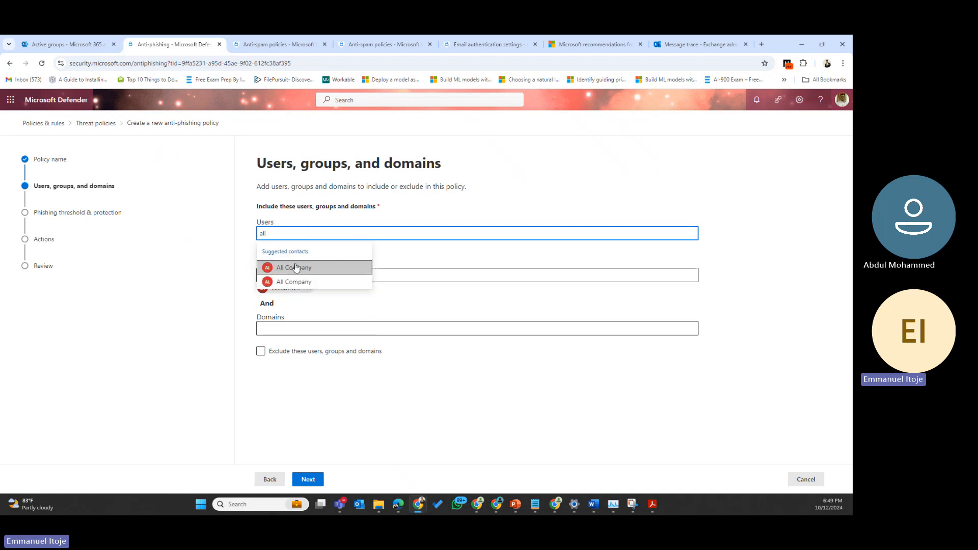
pyautogui.click(295, 267)
# Step: Include the expyra.net domain and leave exclusions turned off
pyautogui.click(294, 340)
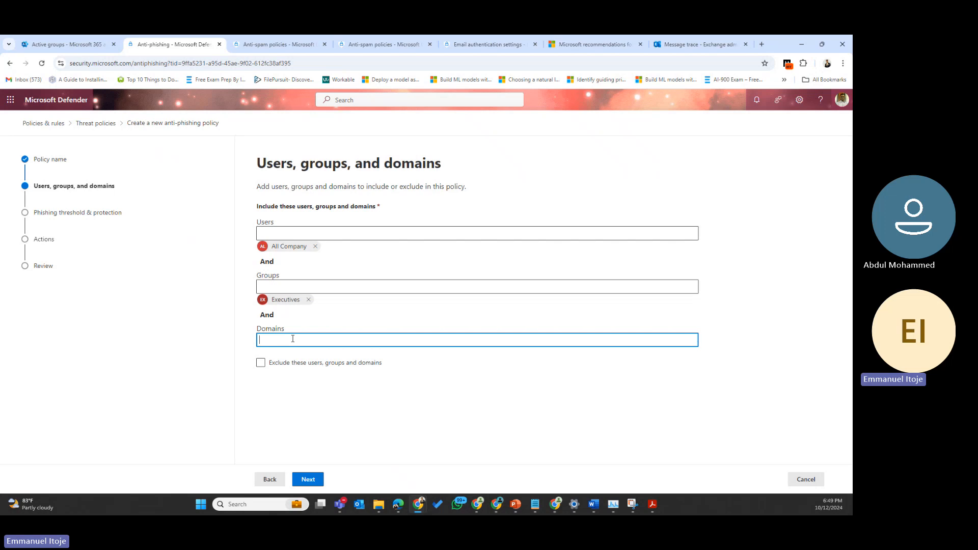
pyautogui.write('all')
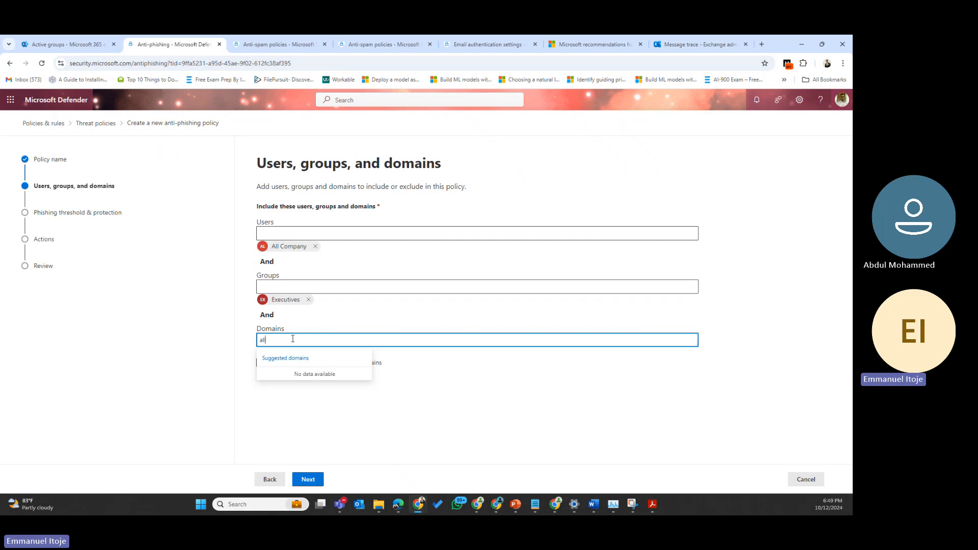
pyautogui.press('BackSpace')
pyautogui.press('BackSpace')
pyautogui.write('ex')
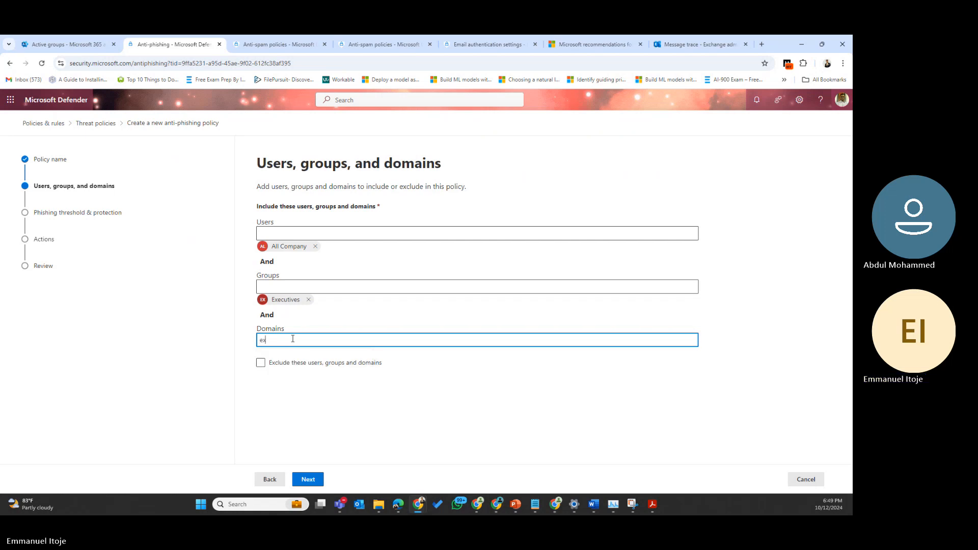
pyautogui.write('pyr')
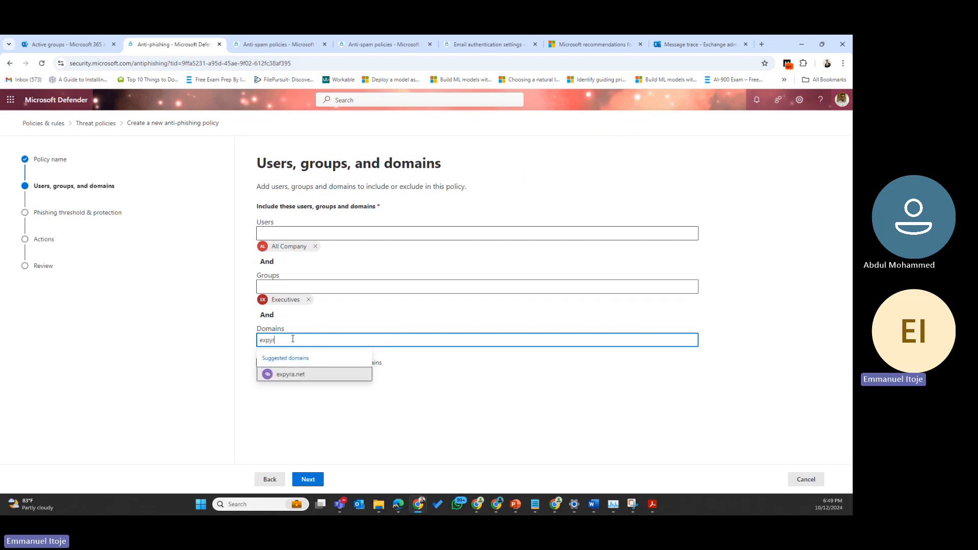
pyautogui.click(294, 374)
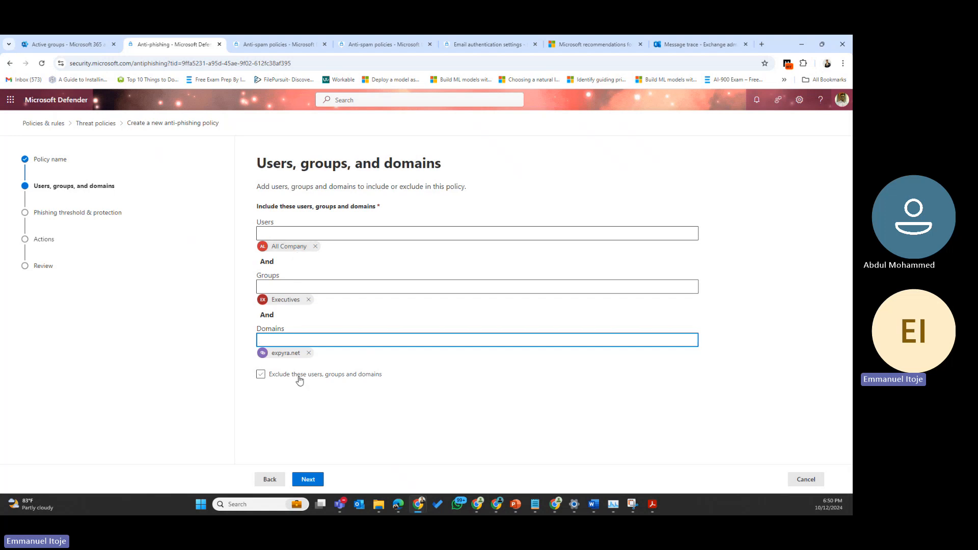
pyautogui.click(262, 374)
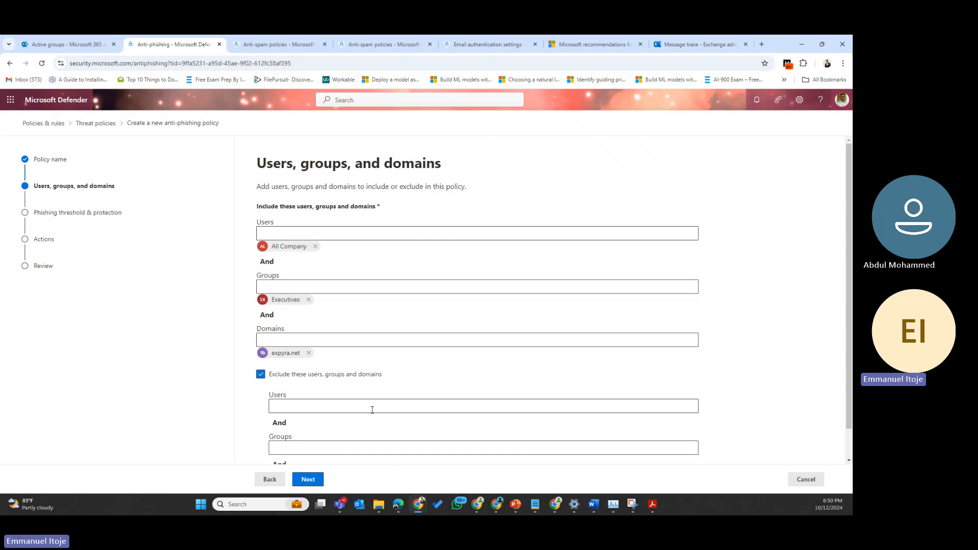
pyautogui.scroll(-1, 372, 413)
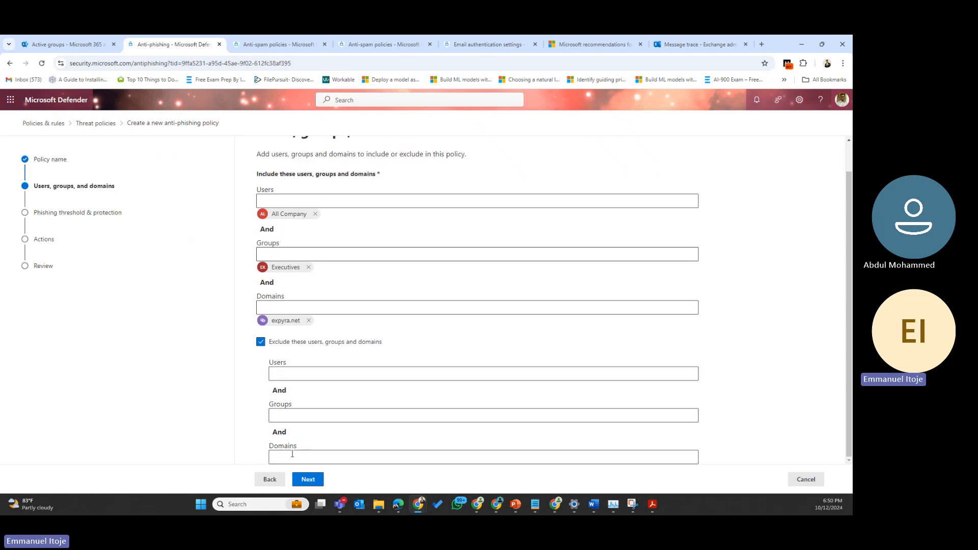
pyautogui.click(260, 342)
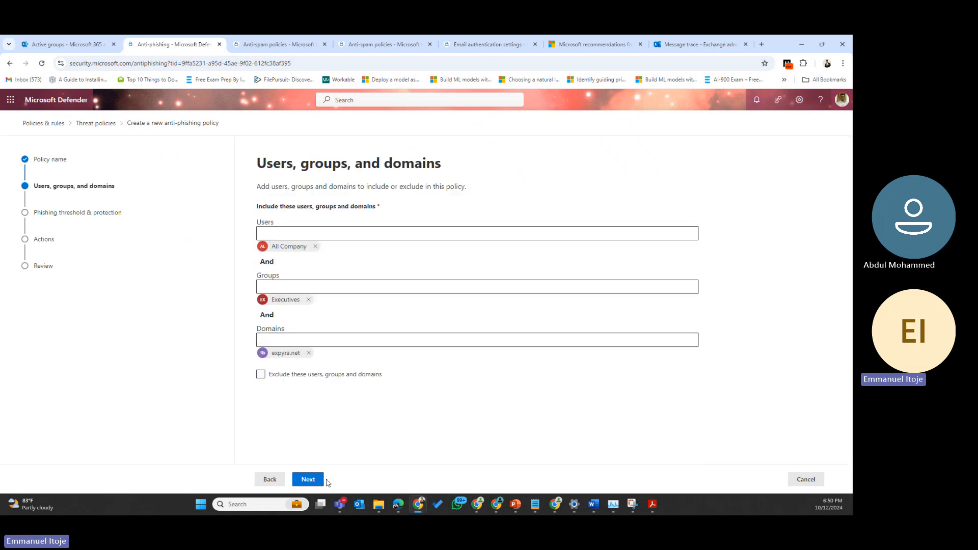
# Step: Set the phishing email threshold slider to 2 - Aggressive
pyautogui.click(309, 480)
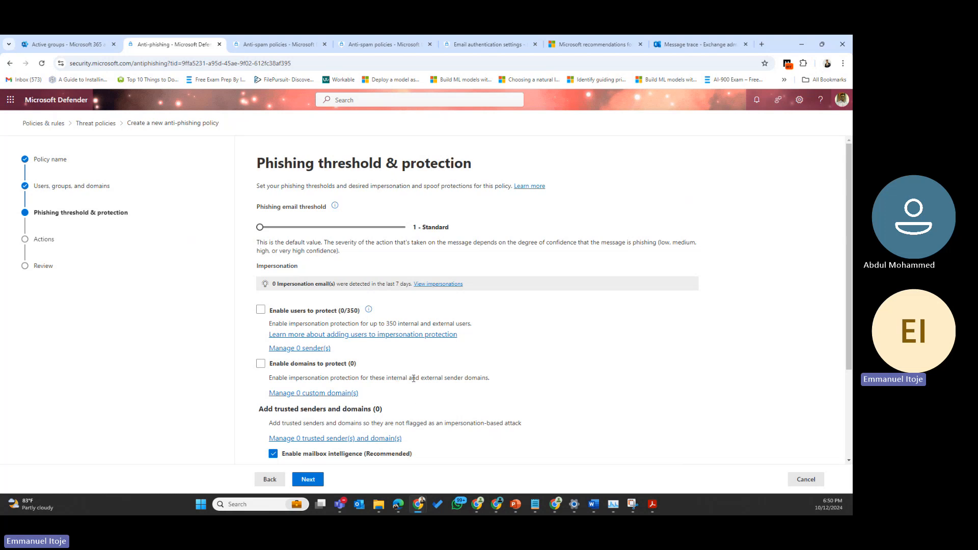
pyautogui.scroll(-2, 413, 382)
pyautogui.scroll(2, 413, 381)
pyautogui.moveTo(260, 228); pyautogui.dragTo(289, 236)
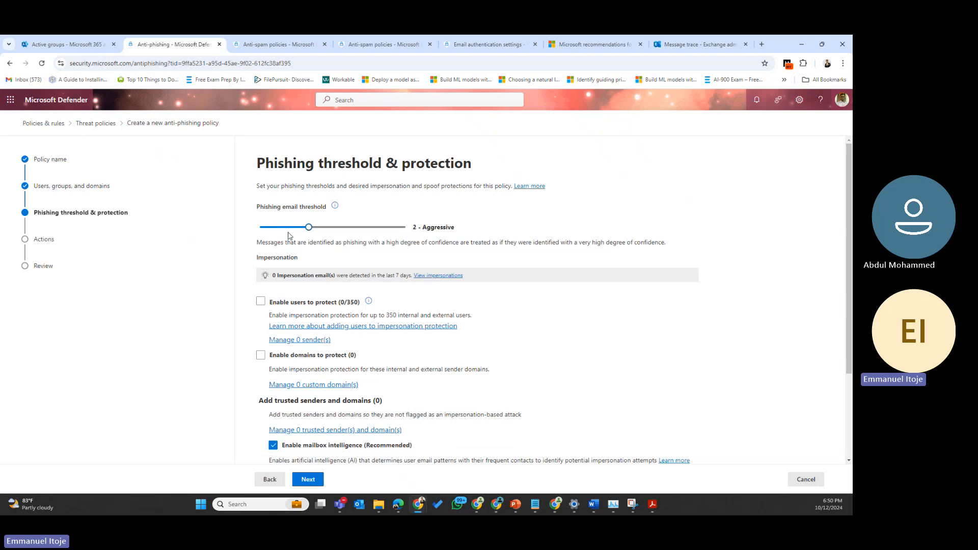
pyautogui.click(341, 228)
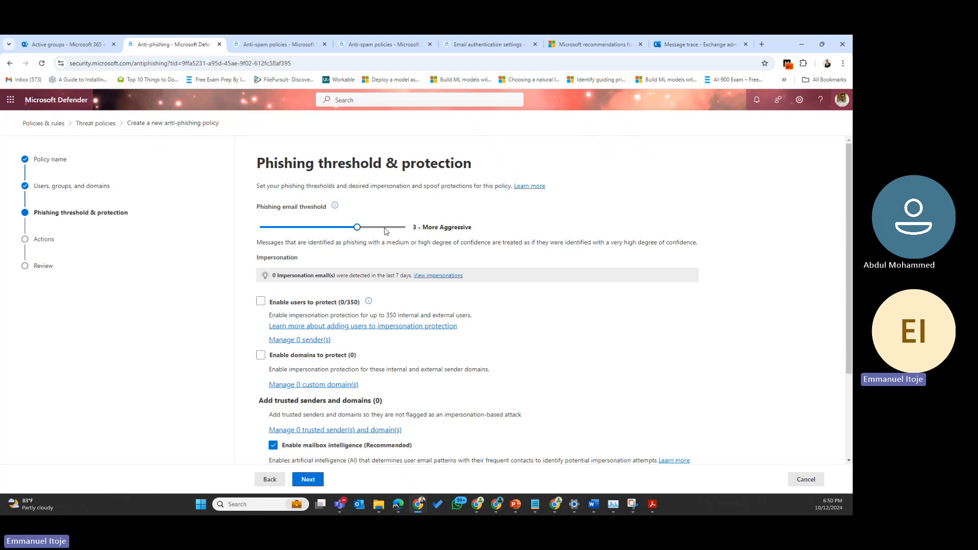
pyautogui.moveTo(359, 228); pyautogui.dragTo(200, 235)
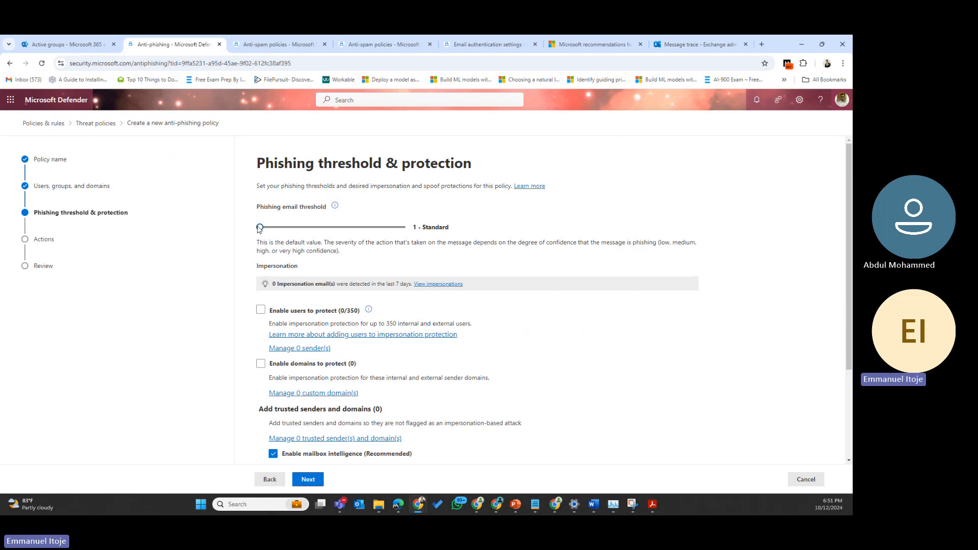
pyautogui.moveTo(260, 230); pyautogui.dragTo(297, 232)
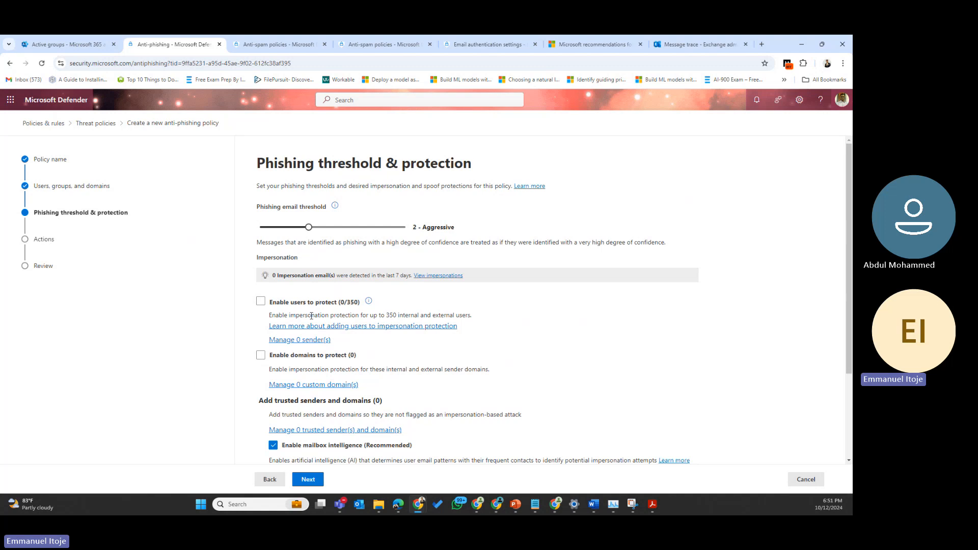
# Step: Turn on impersonation protection for users
pyautogui.moveTo(289, 316); pyautogui.dragTo(424, 315)
pyautogui.moveTo(472, 316); pyautogui.dragTo(399, 316)
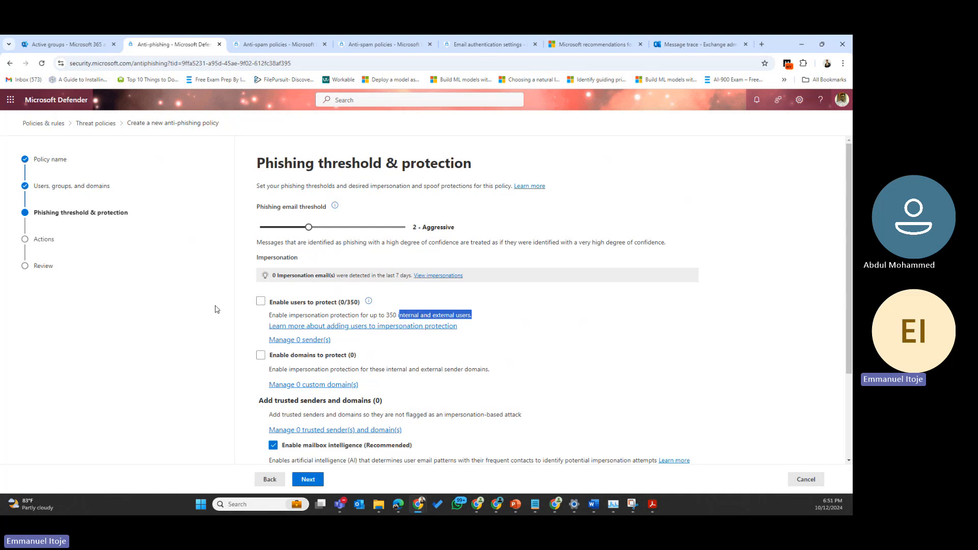
pyautogui.click(261, 302)
pyautogui.click(509, 345)
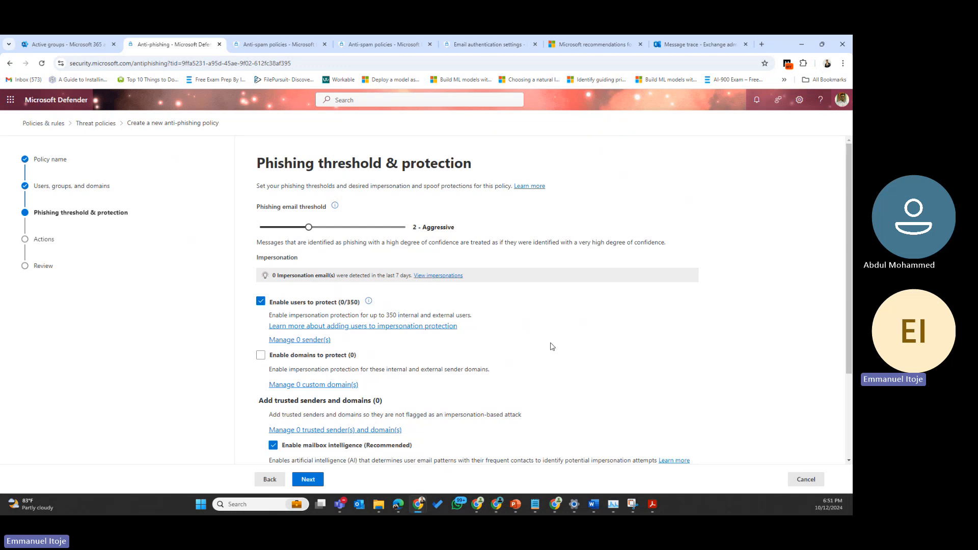
# Step: Add the first organisation user from the e-mail suggestions as a protected sender
pyautogui.click(299, 341)
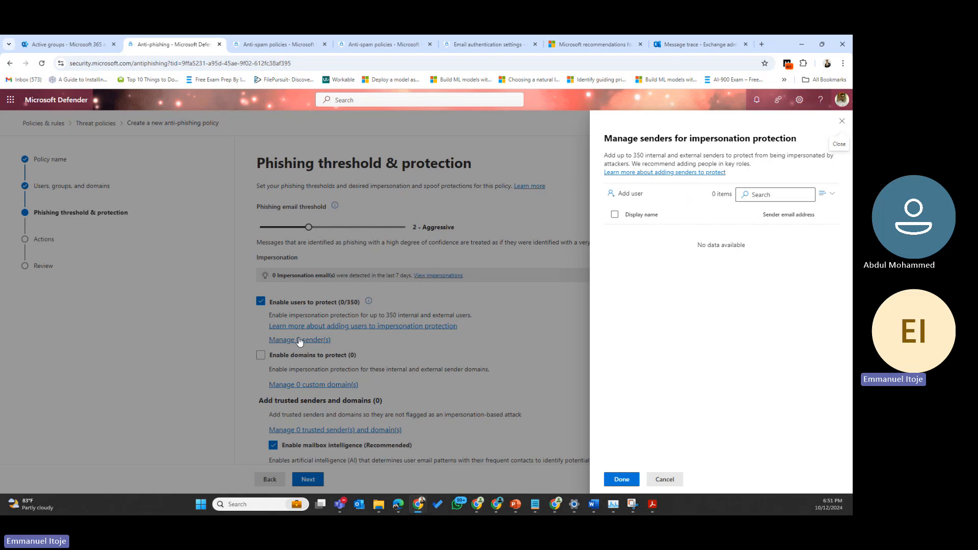
pyautogui.click(632, 197)
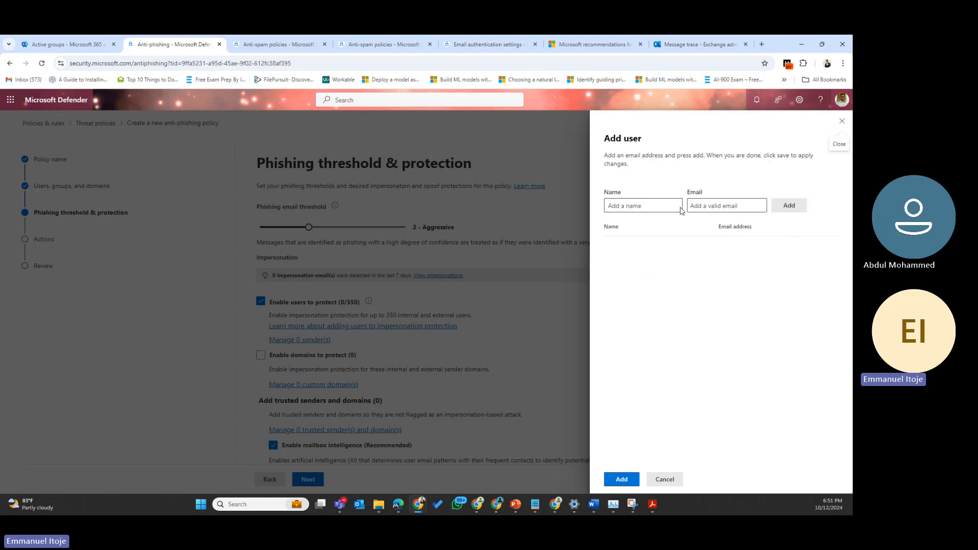
pyautogui.click(660, 207)
pyautogui.click(712, 207)
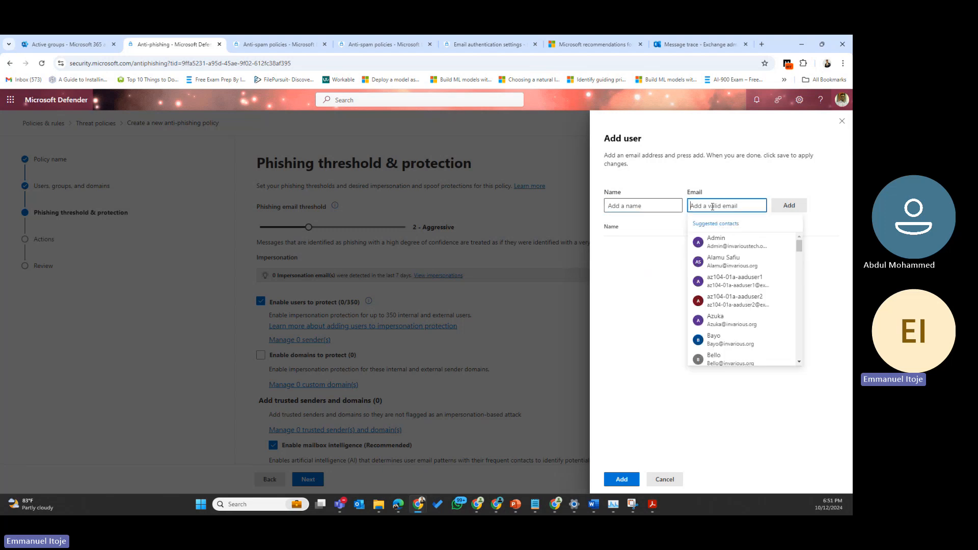
pyautogui.write('j')
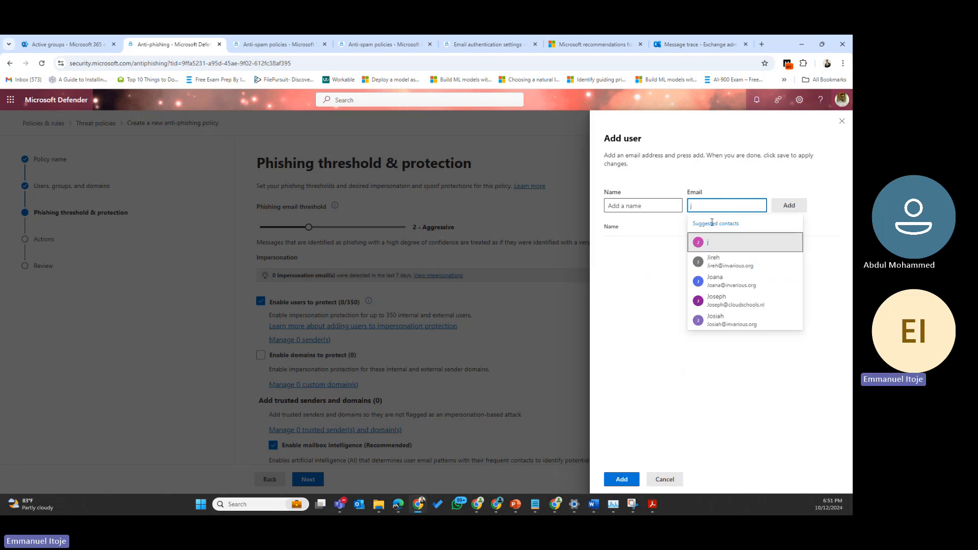
pyautogui.click(716, 259)
pyautogui.click(790, 207)
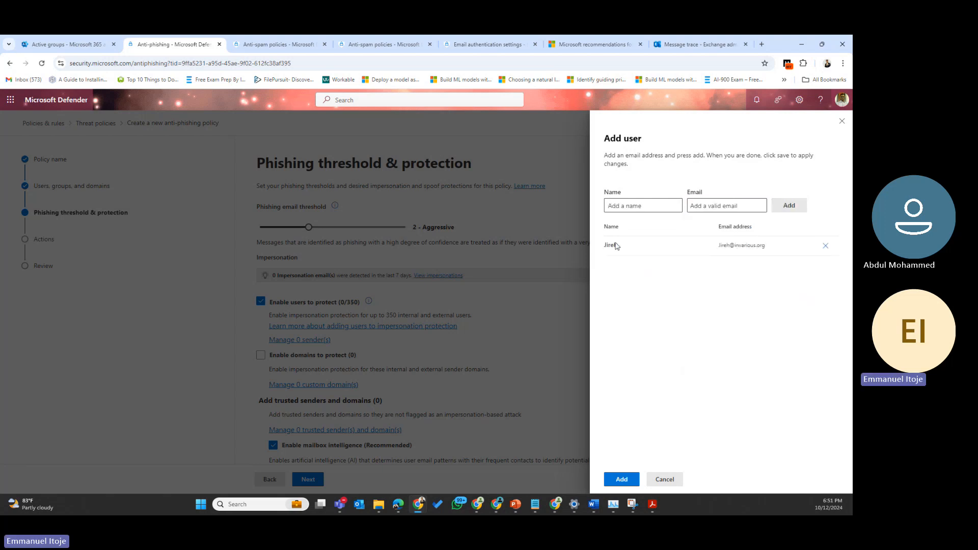
# Step: Add a second organisation user as a protected sender and confirm both
pyautogui.click(731, 203)
pyautogui.write('joa')
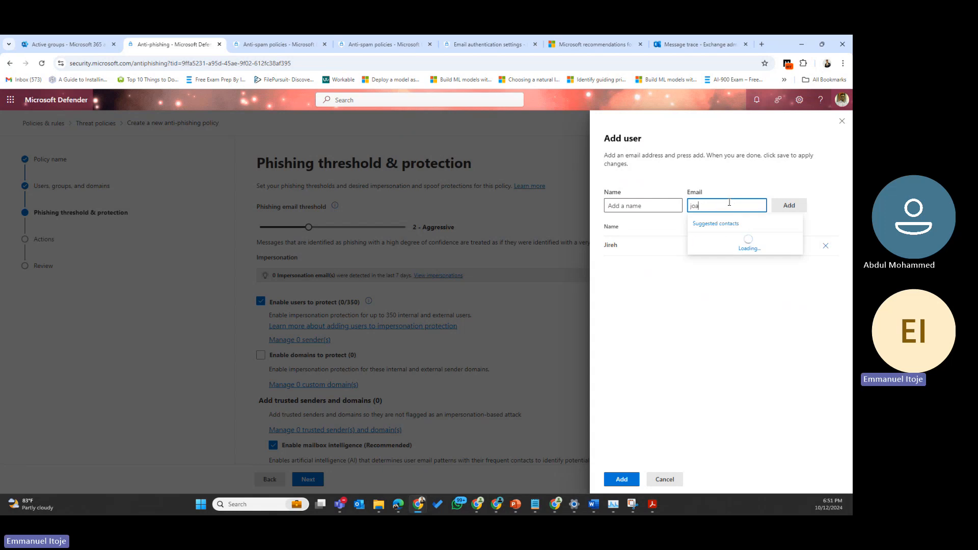
pyautogui.click(714, 262)
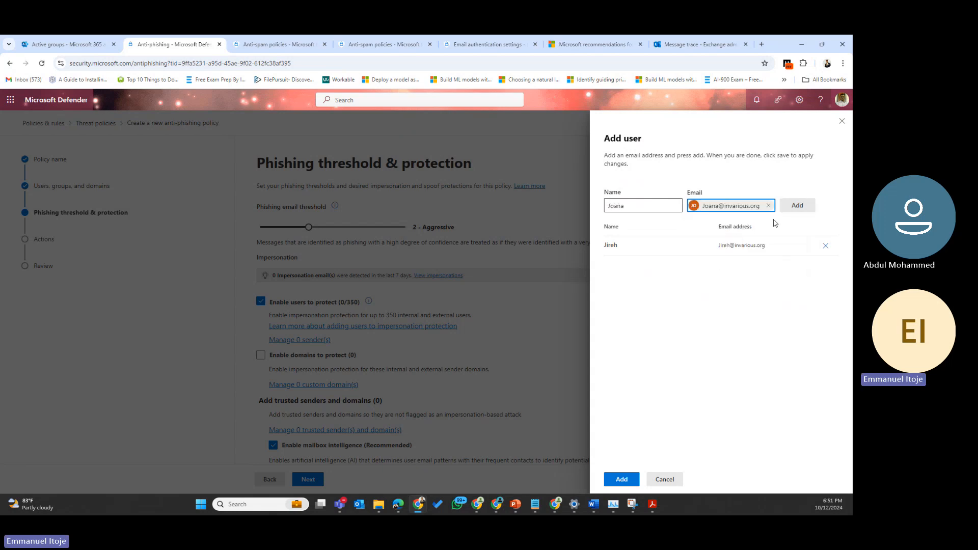
pyautogui.click(798, 206)
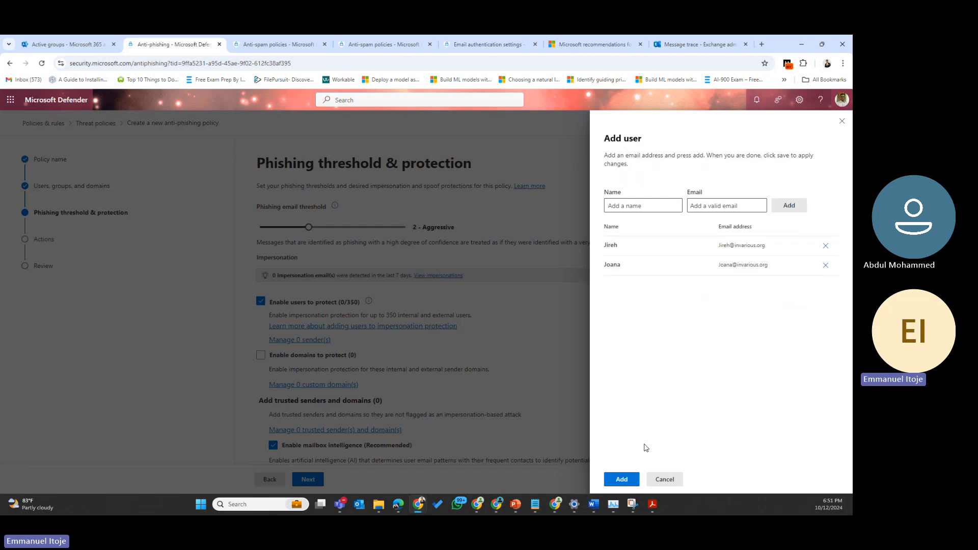
pyautogui.click(623, 479)
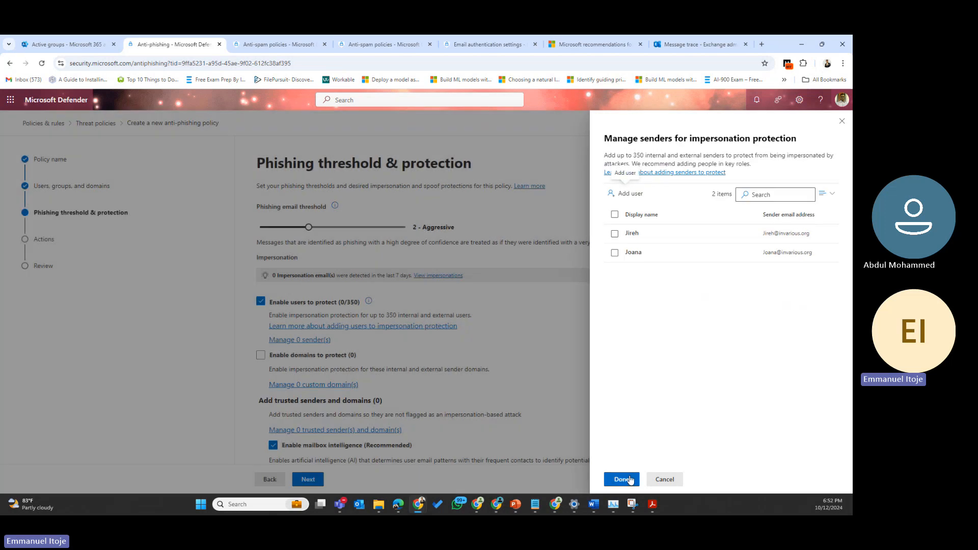
pyautogui.click(623, 479)
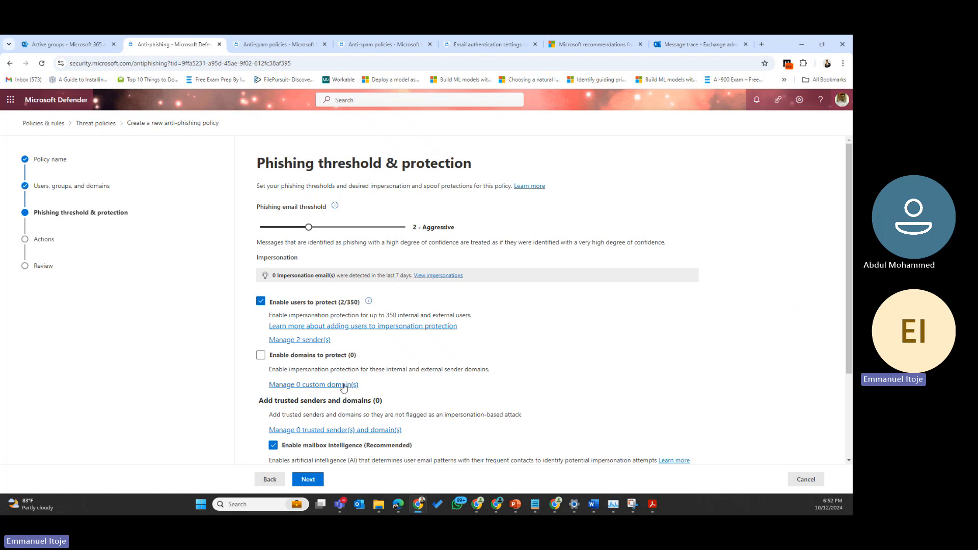
# Step: Enable domain impersonation protection for both owned and custom domains, reviewing the owned-domain list
pyautogui.click(261, 357)
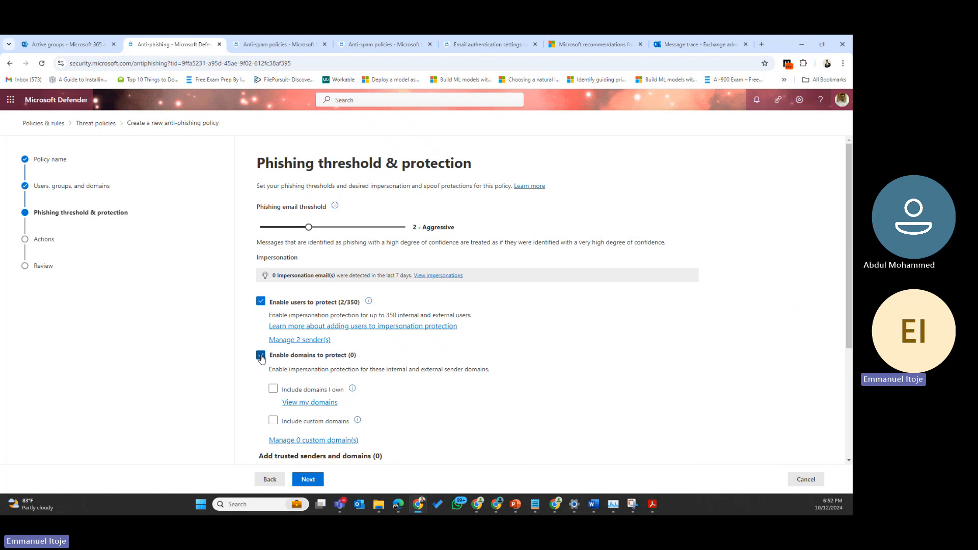
pyautogui.click(274, 390)
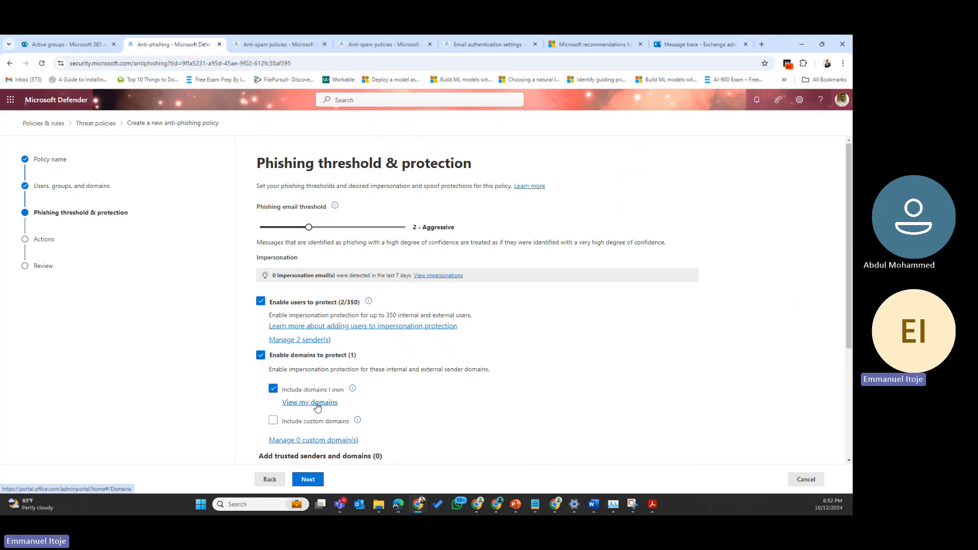
pyautogui.click(317, 403)
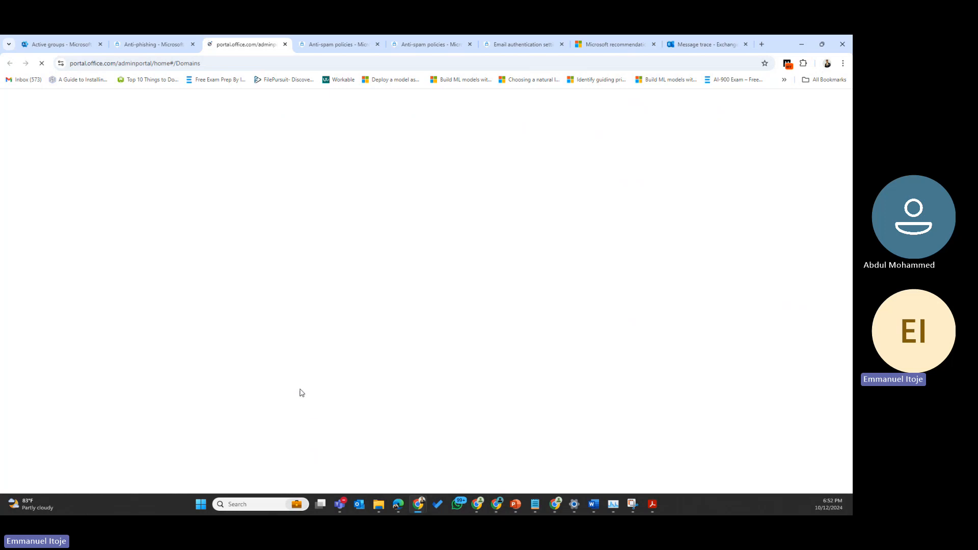
pyautogui.click(164, 43)
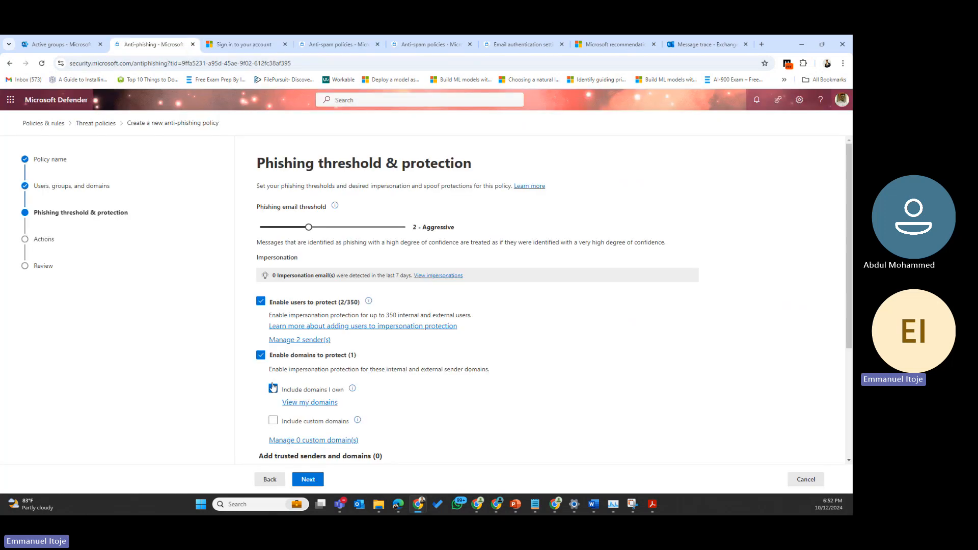
pyautogui.click(273, 420)
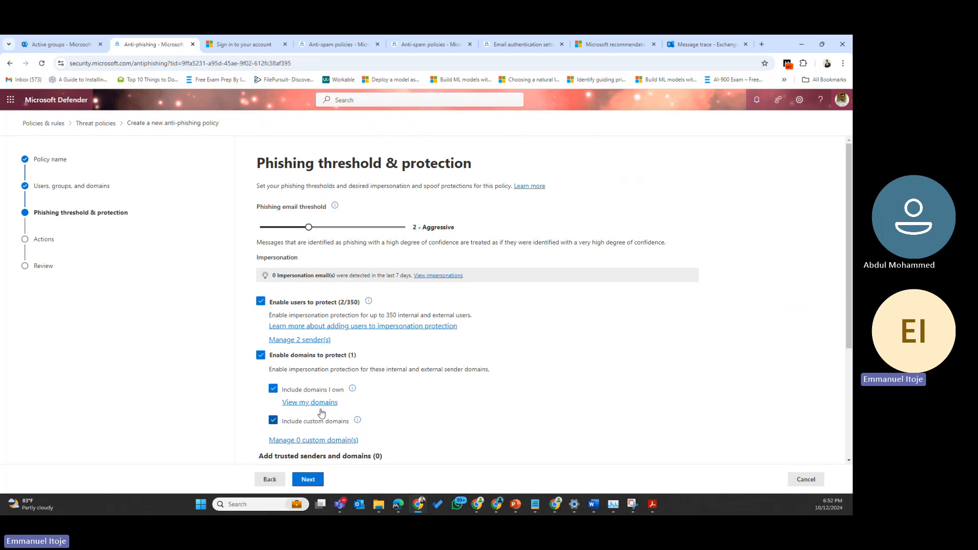
pyautogui.click(231, 43)
pyautogui.click(360, 267)
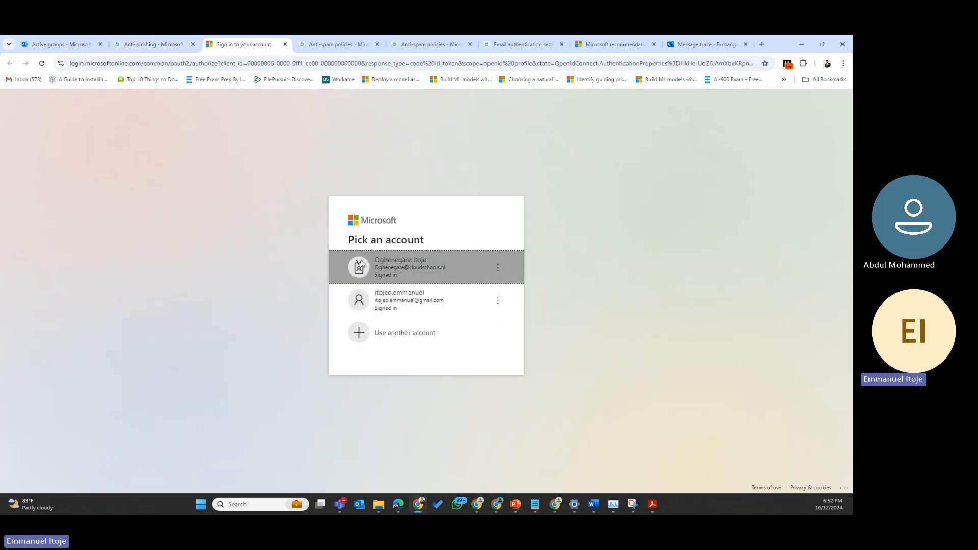
pyautogui.click(171, 44)
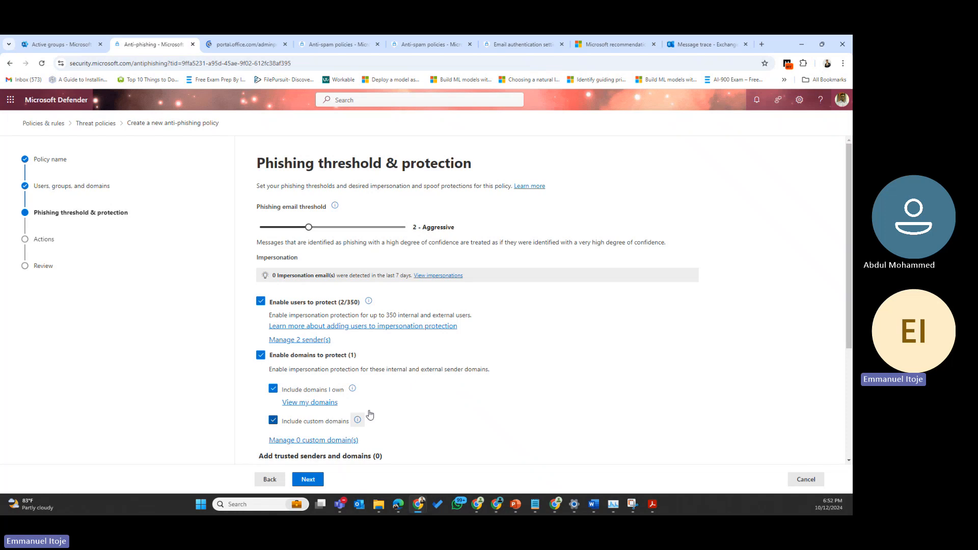
pyautogui.scroll(-3, 374, 404)
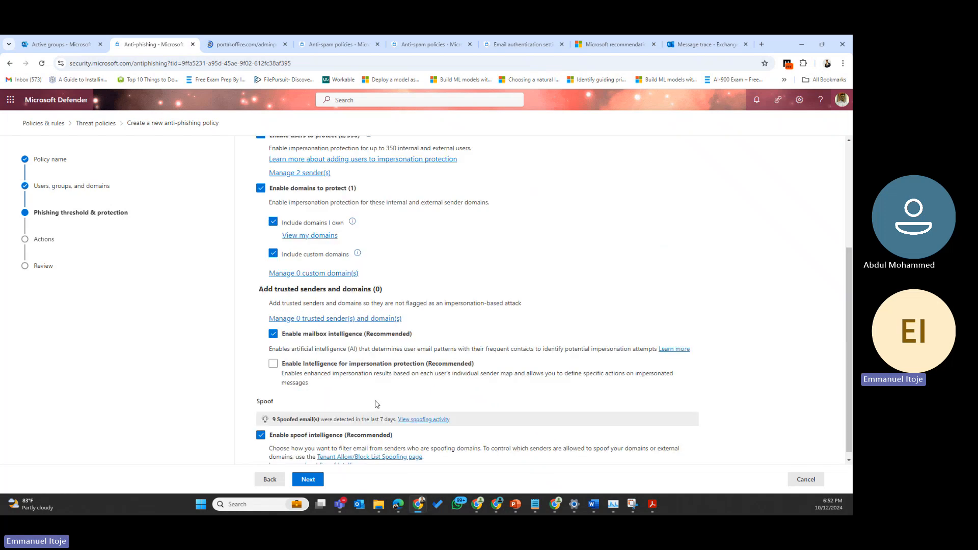
# Step: Add google.com and microsoft.com to the policy's custom domains to protect list
pyautogui.click(318, 267)
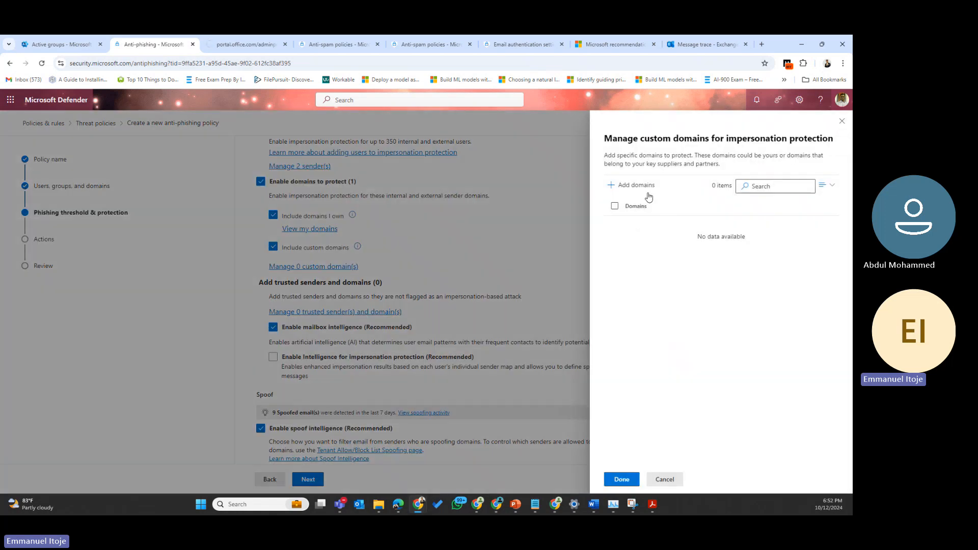
pyautogui.click(626, 185)
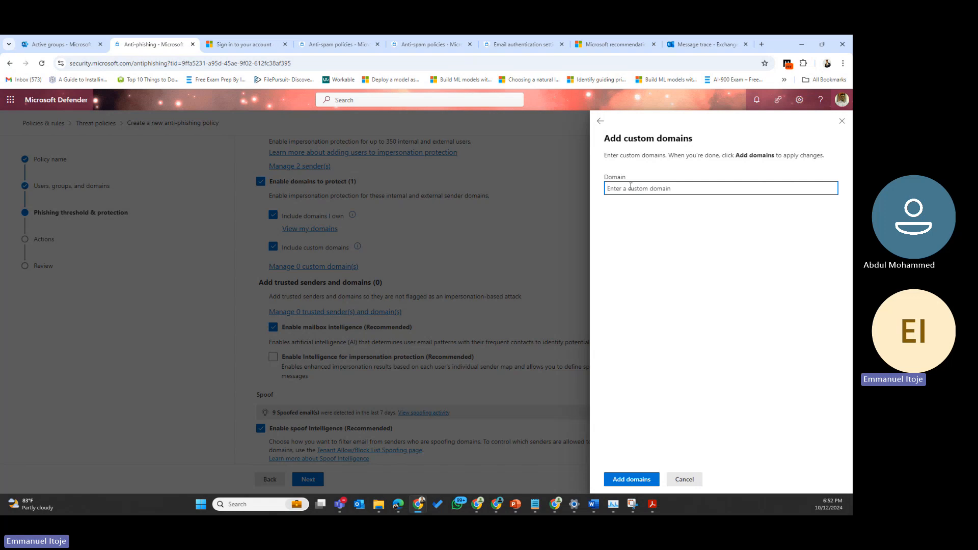
pyautogui.write('googl')
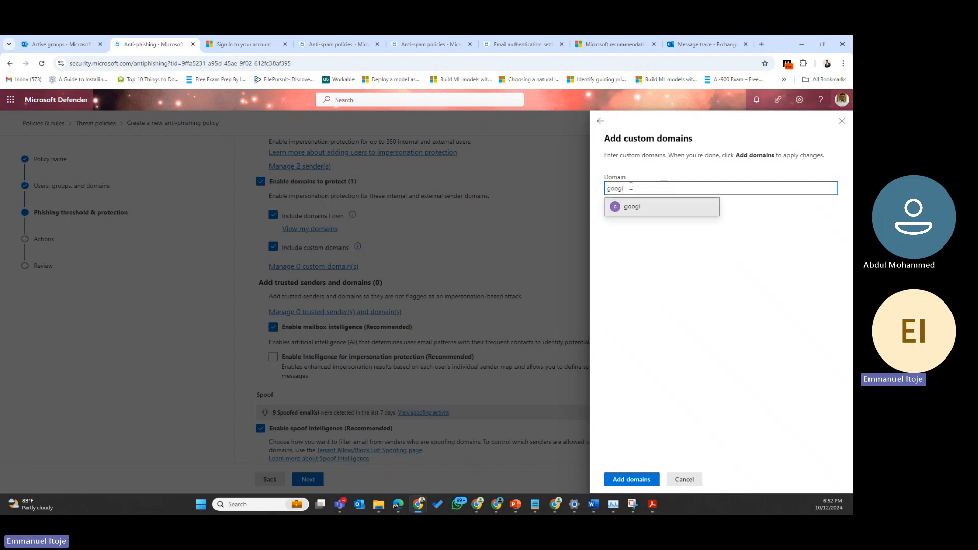
pyautogui.write('e.com')
pyautogui.click(655, 205)
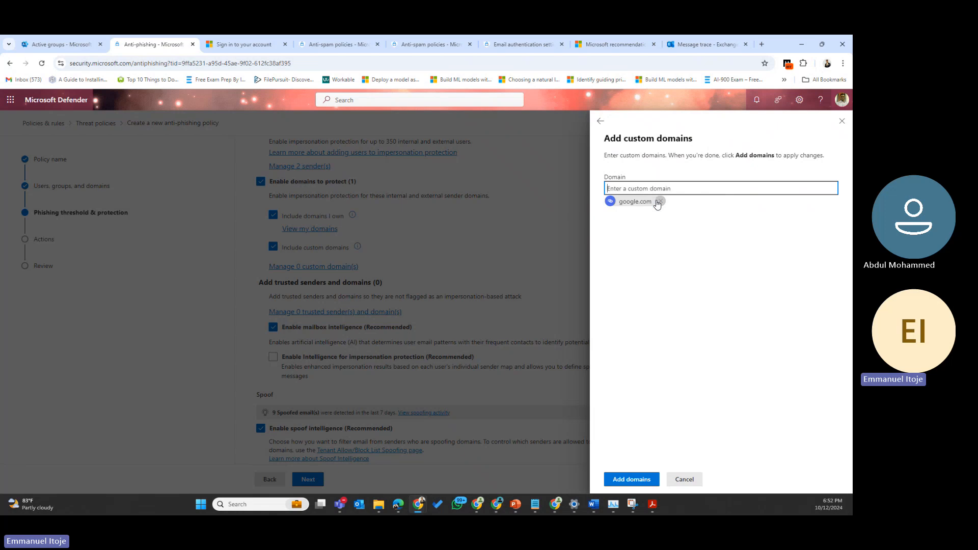
pyautogui.write('m')
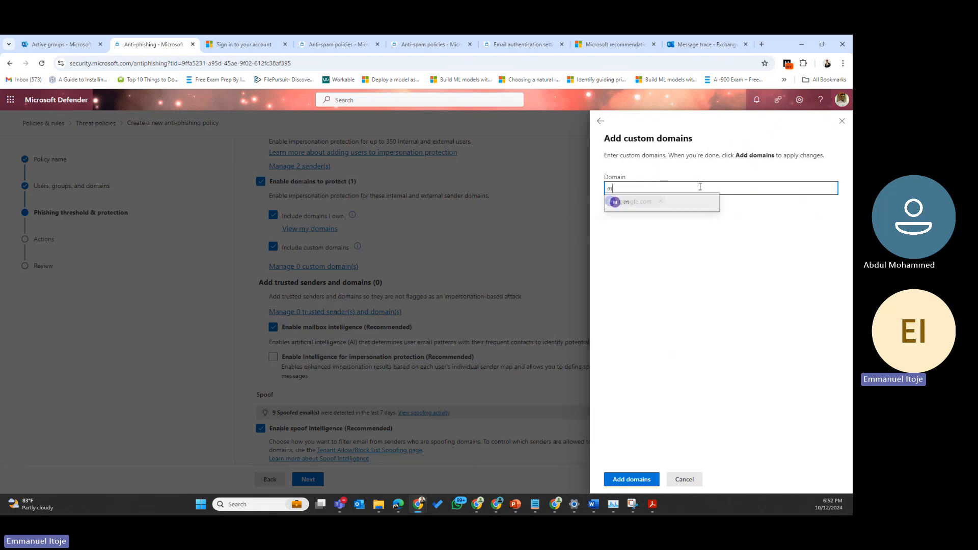
pyautogui.write('icrosoft')
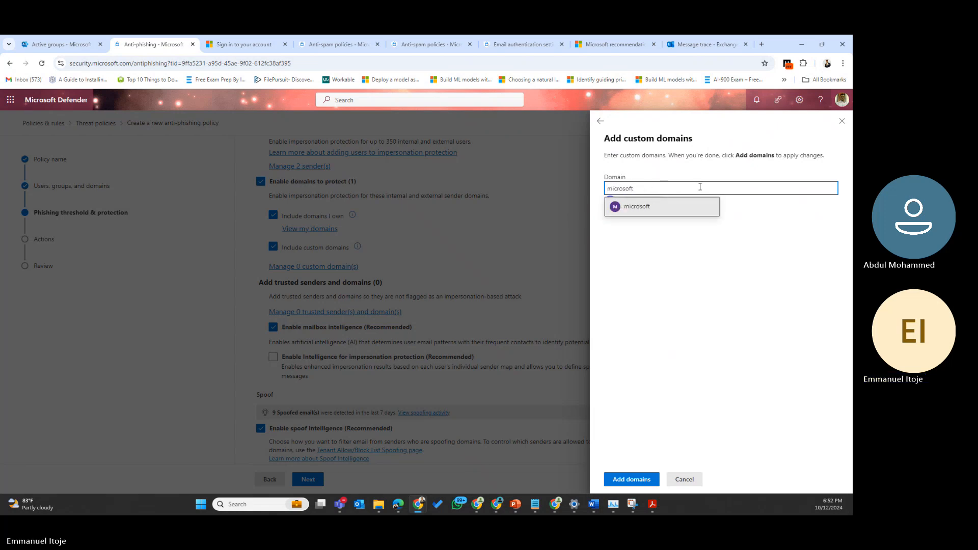
pyautogui.write('.com')
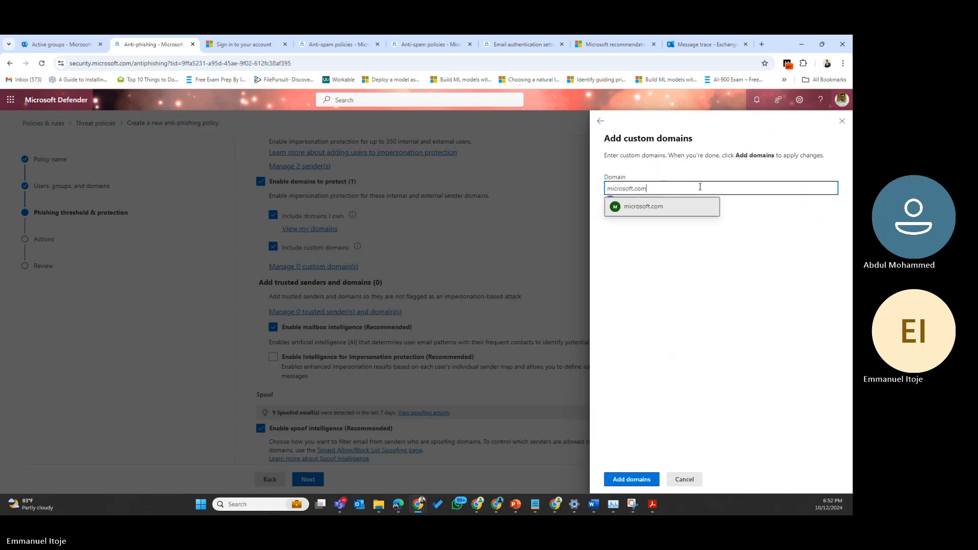
pyautogui.click(649, 207)
pyautogui.click(632, 480)
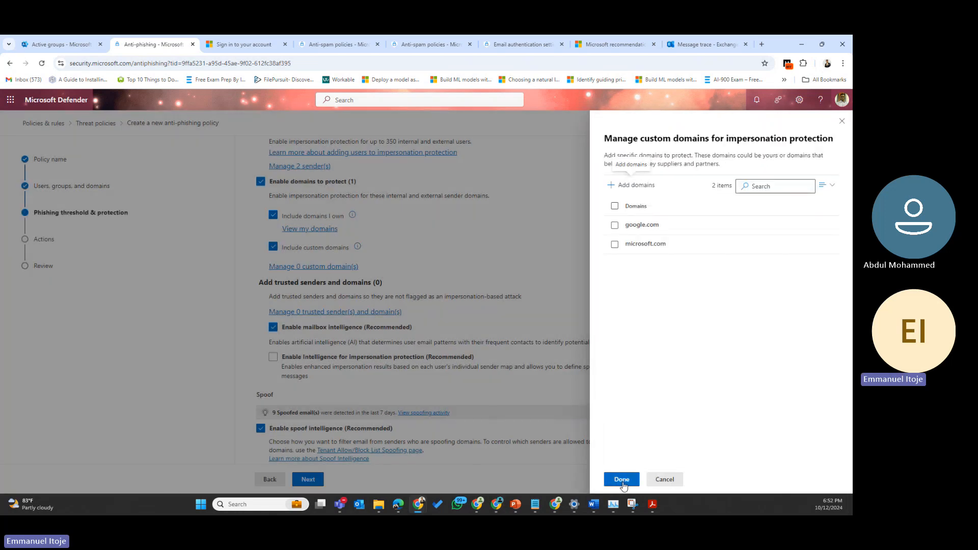
pyautogui.click(622, 480)
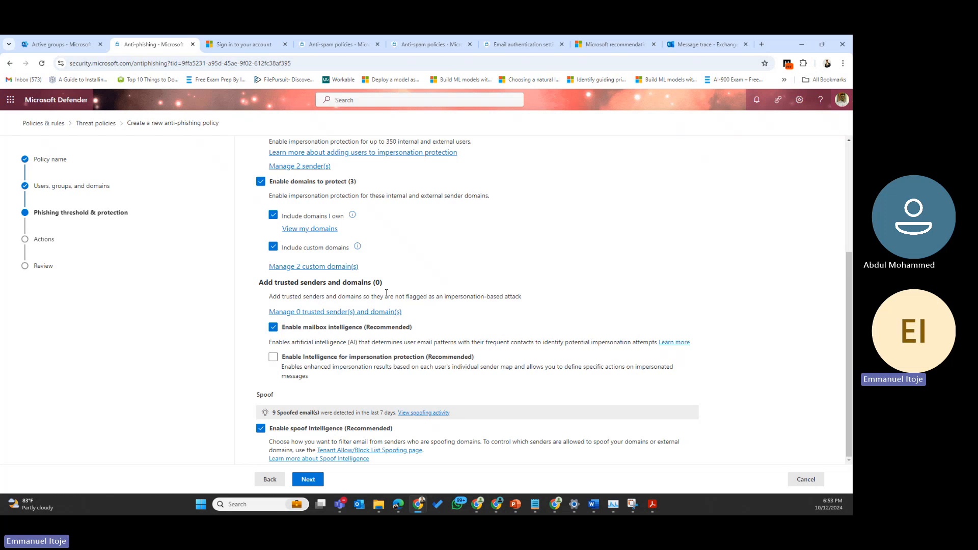
pyautogui.scroll(3, 341, 387)
pyautogui.scroll(-1, 341, 387)
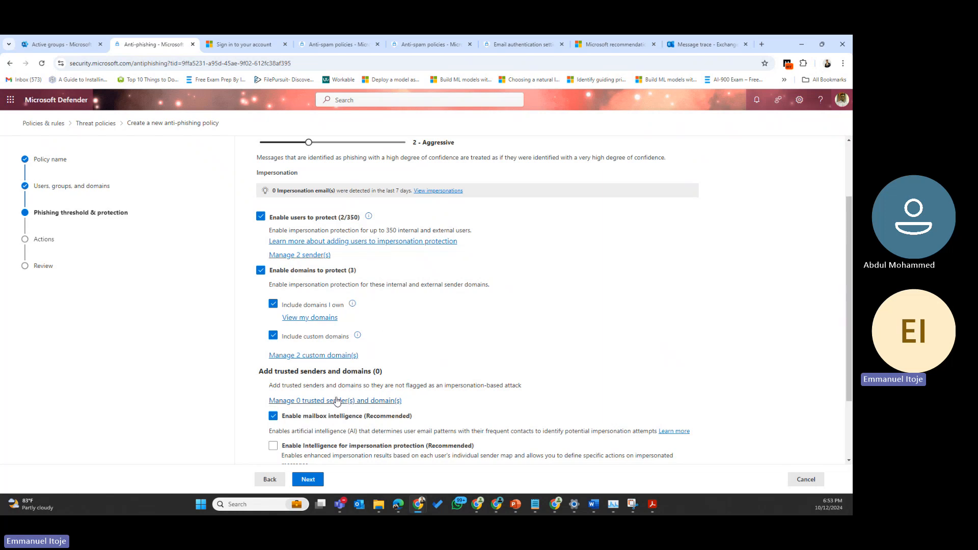
# Step: Add one sender's e-mail address as a trusted sender, bringing the policy to 1 trusted entry
pyautogui.click(336, 401)
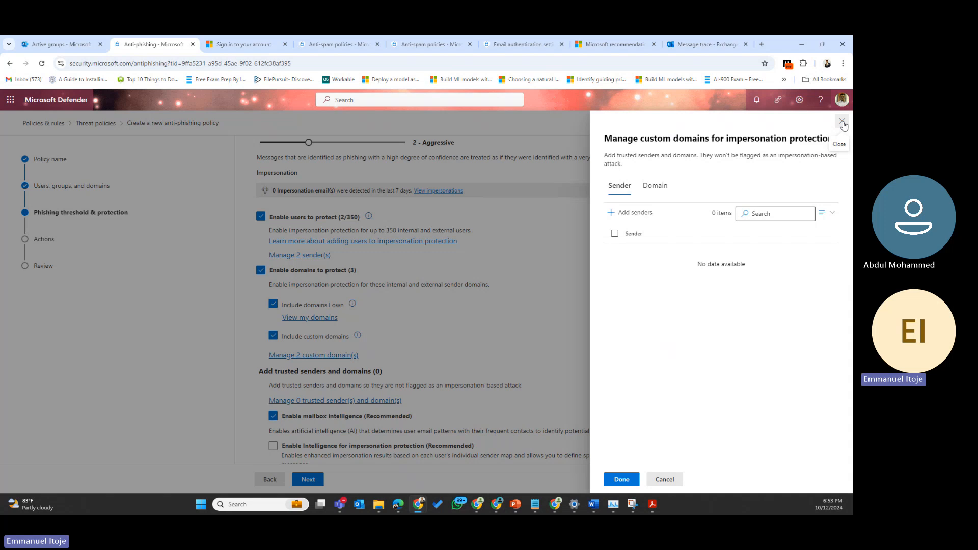
pyautogui.click(629, 216)
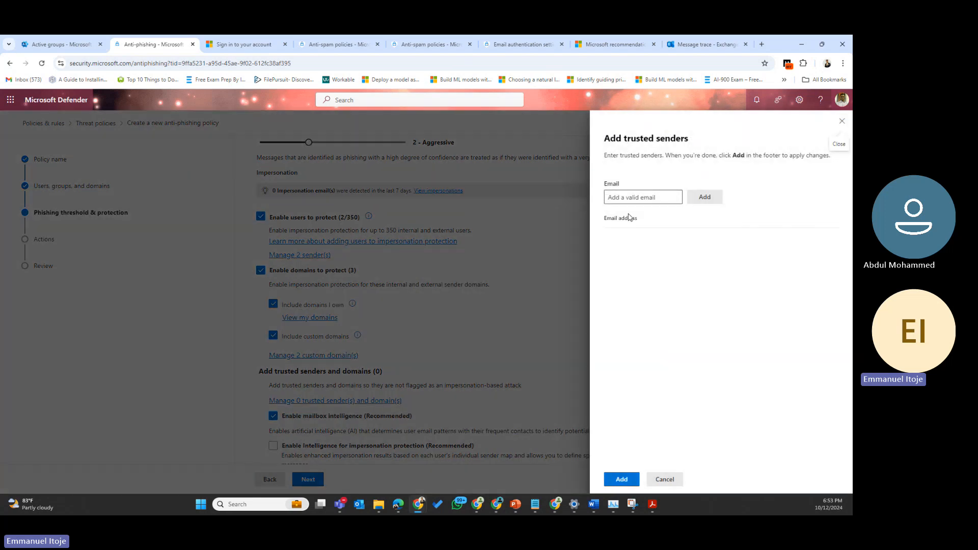
pyautogui.click(663, 196)
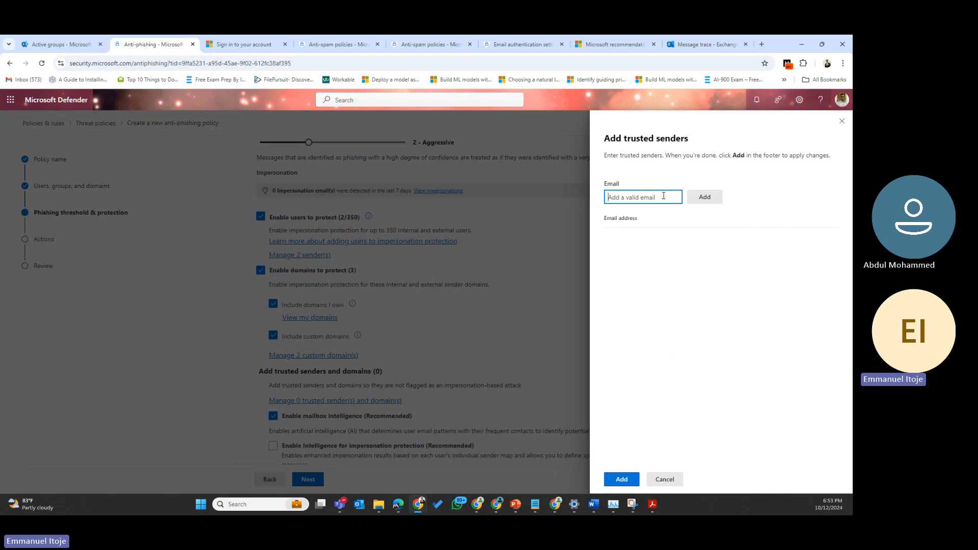
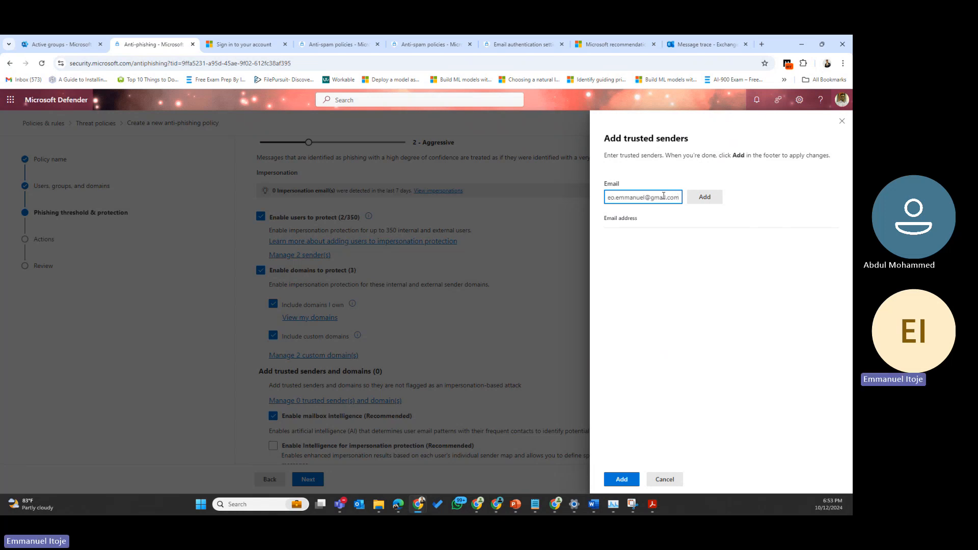
pyautogui.click(704, 197)
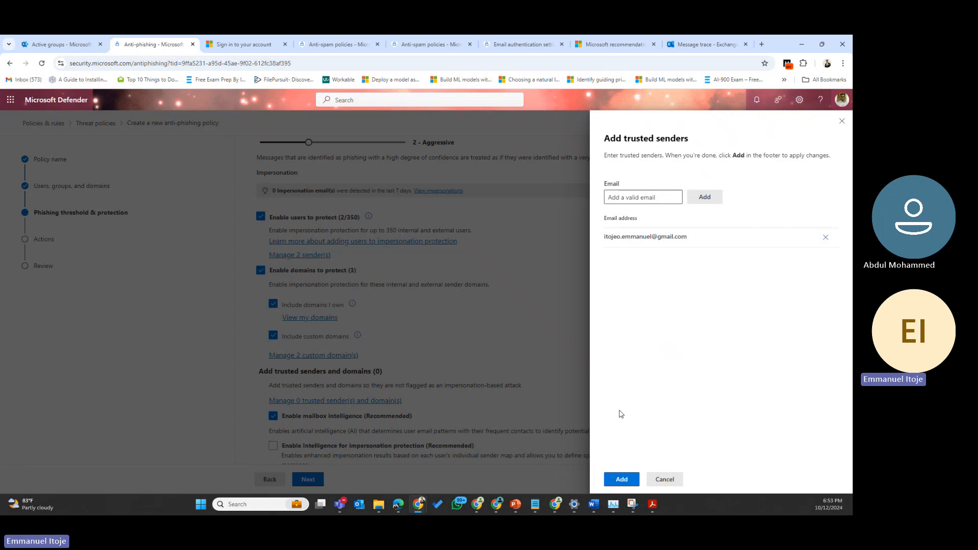
pyautogui.click(628, 480)
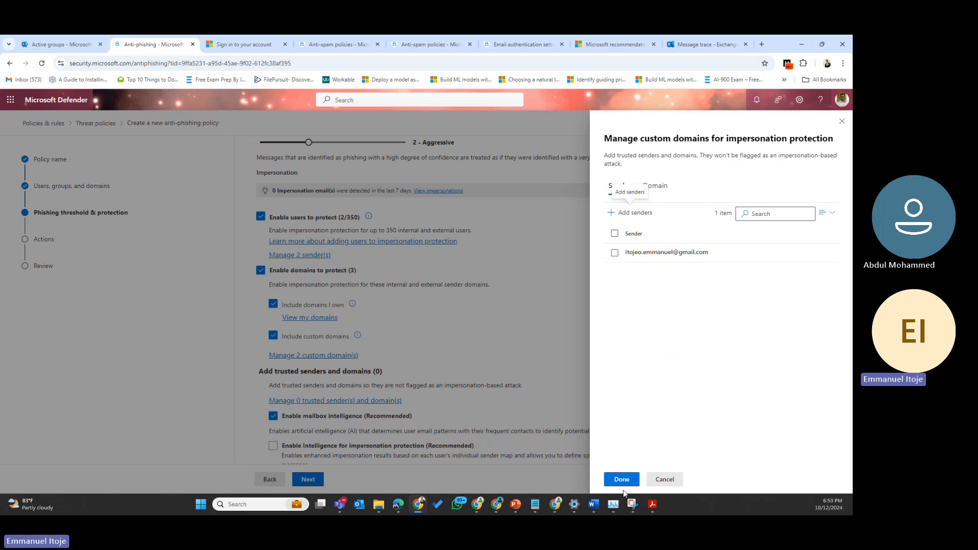
pyautogui.click(631, 479)
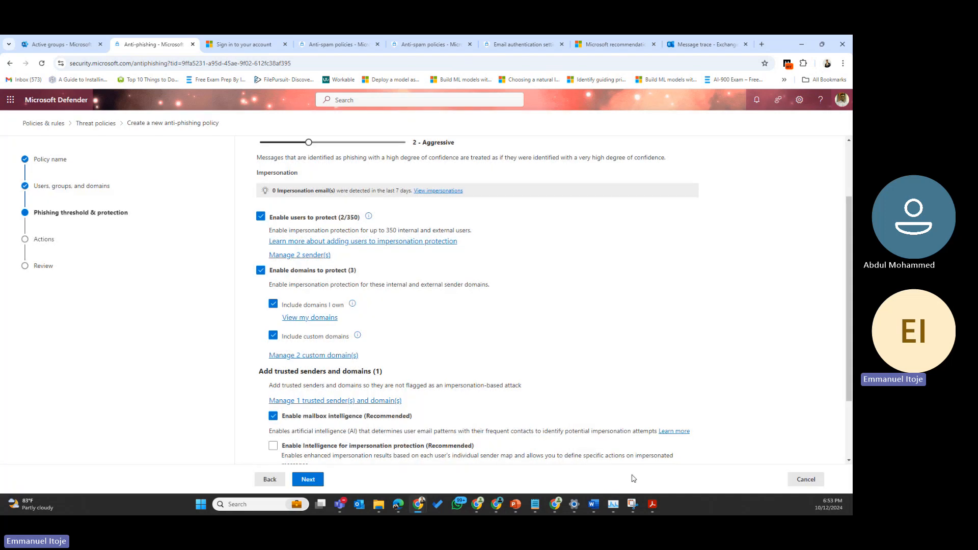
# Step: Check 'Enable Intelligence for impersonation protection (Recommended)' and review the Spoof section below
pyautogui.scroll(-1, 451, 351)
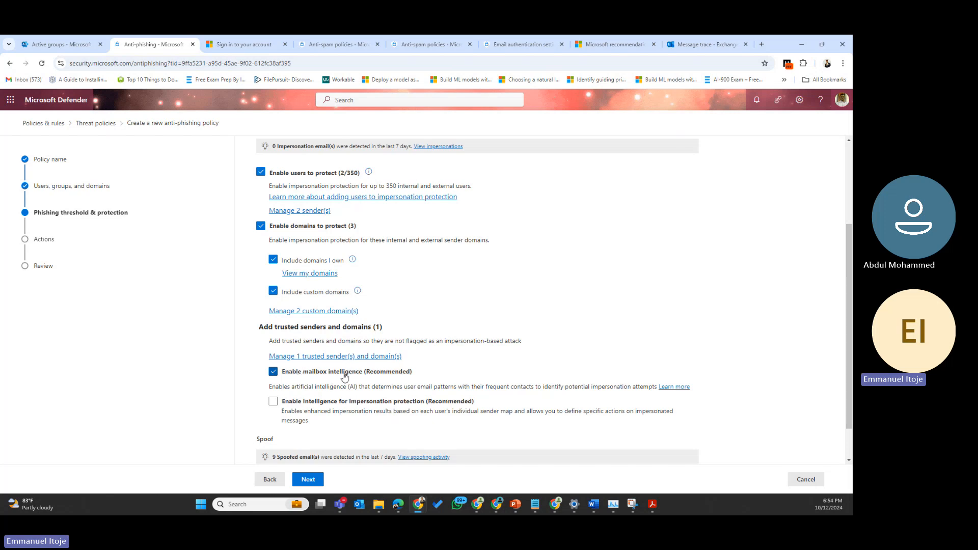
pyautogui.click(274, 403)
pyautogui.scroll(-1, 590, 325)
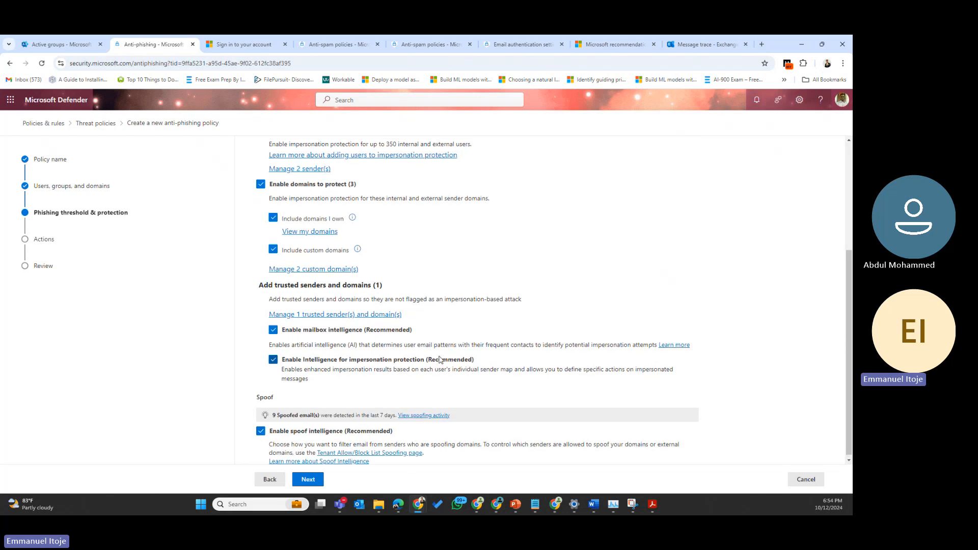
pyautogui.scroll(4, 440, 360)
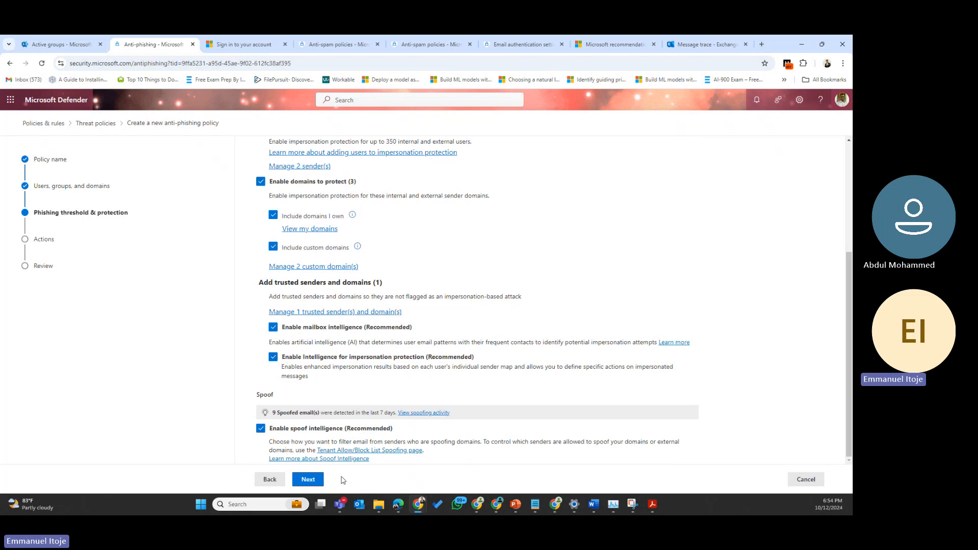
# Step: Advance the anti-phishing wizard to the Actions step
pyautogui.click(309, 486)
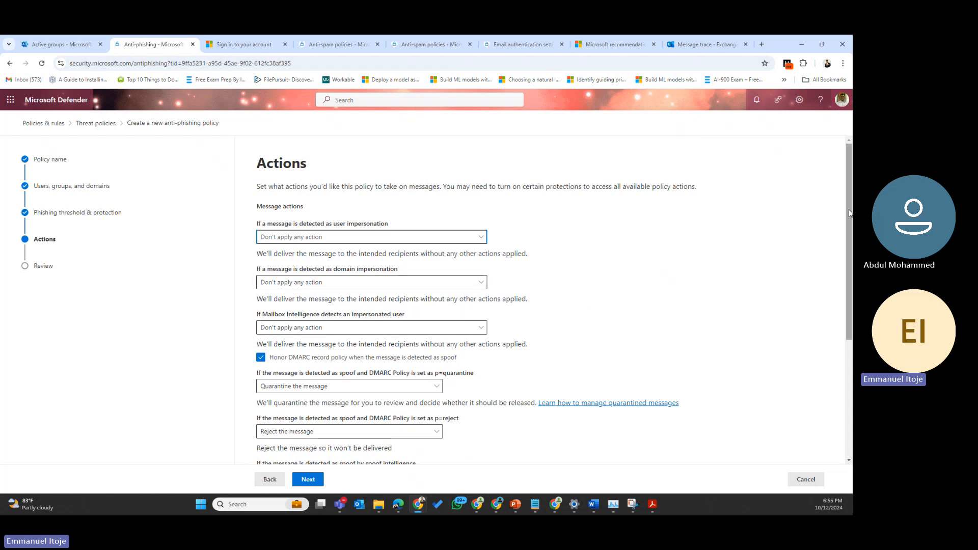
pyautogui.moveTo(850, 213); pyautogui.dragTo(852, 351)
pyautogui.scroll(3, 852, 351)
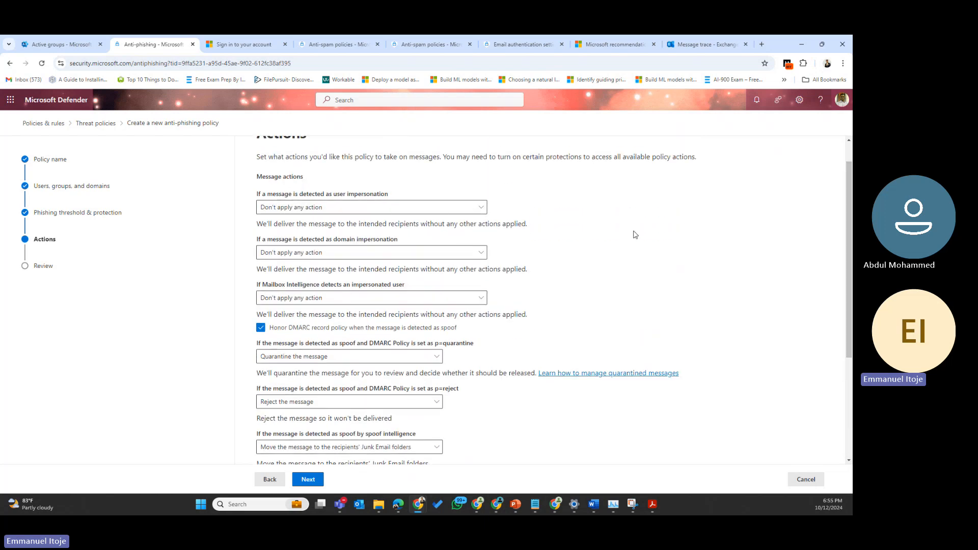
pyautogui.scroll(1, 607, 261)
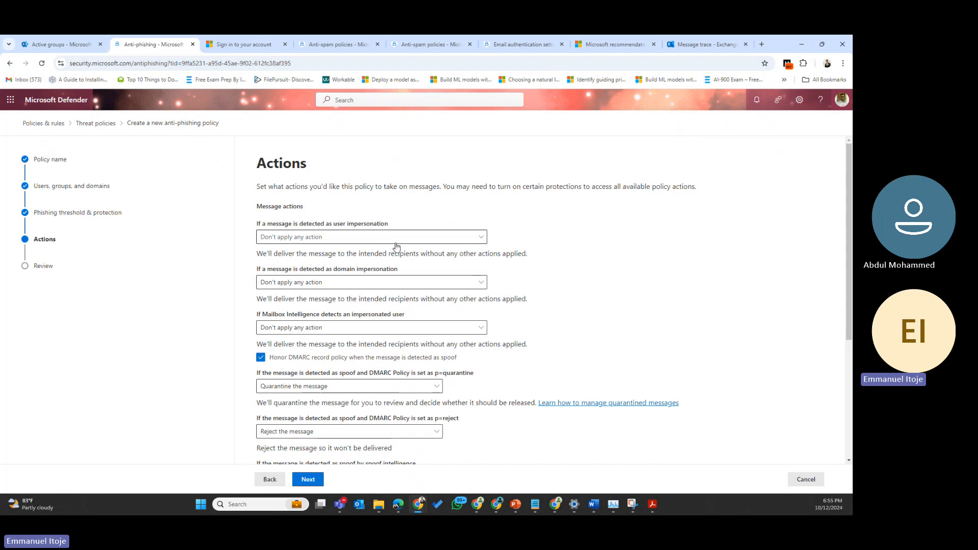
# Step: Send both user- and domain-impersonation messages to the recipients' Junk Email folders
pyautogui.click(349, 243)
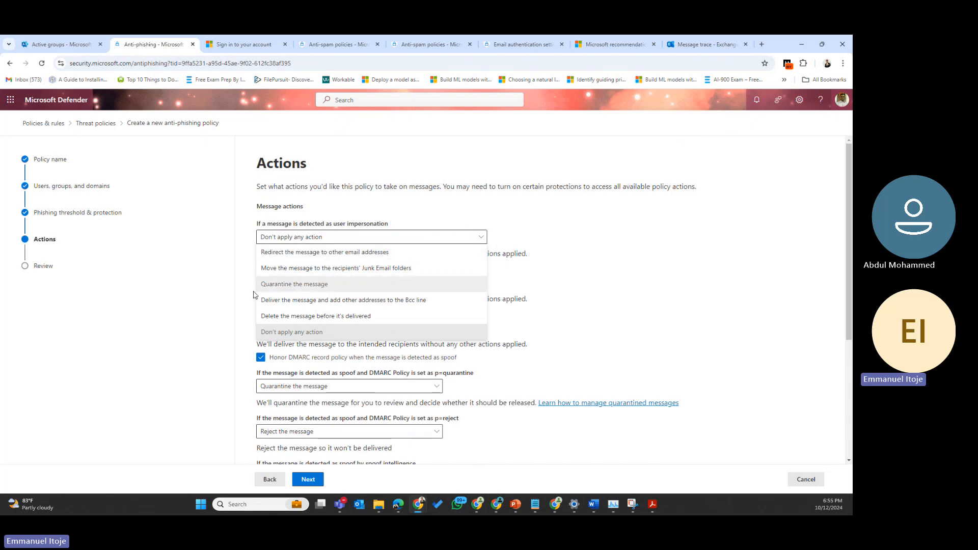
pyautogui.click(346, 269)
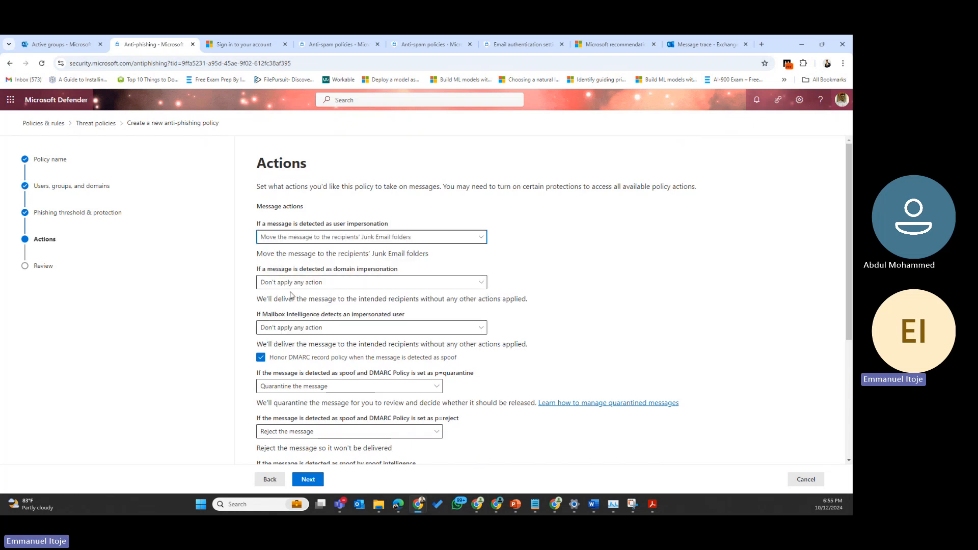
pyautogui.click(368, 284)
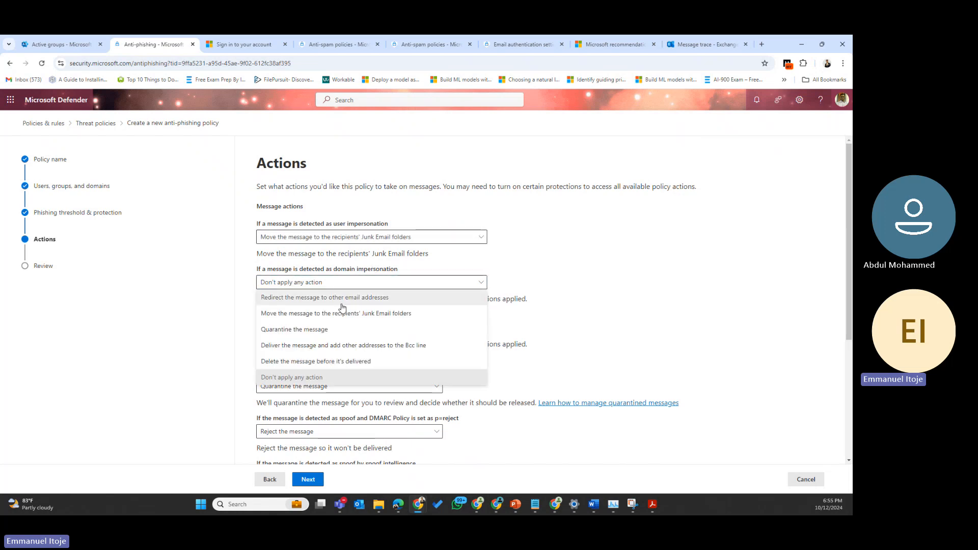
pyautogui.click(301, 329)
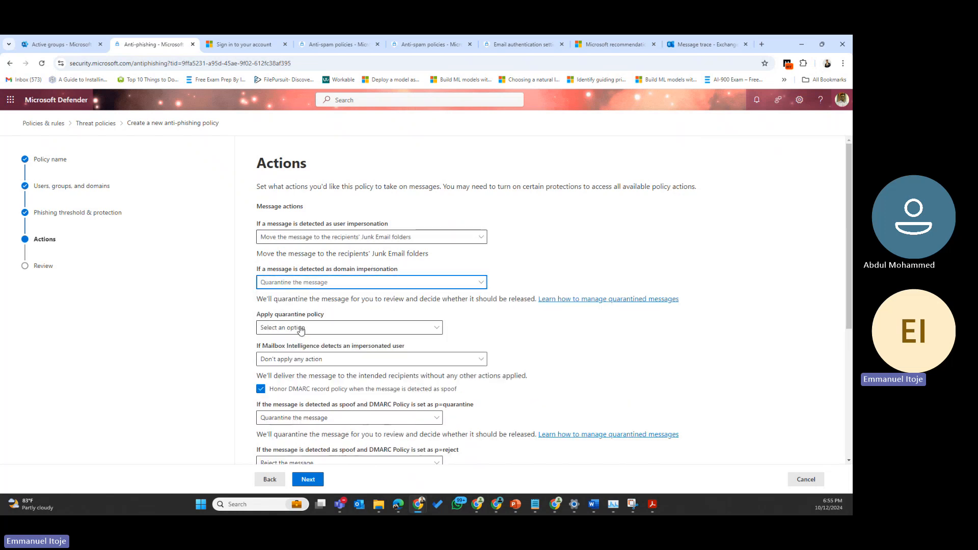
pyautogui.click(355, 283)
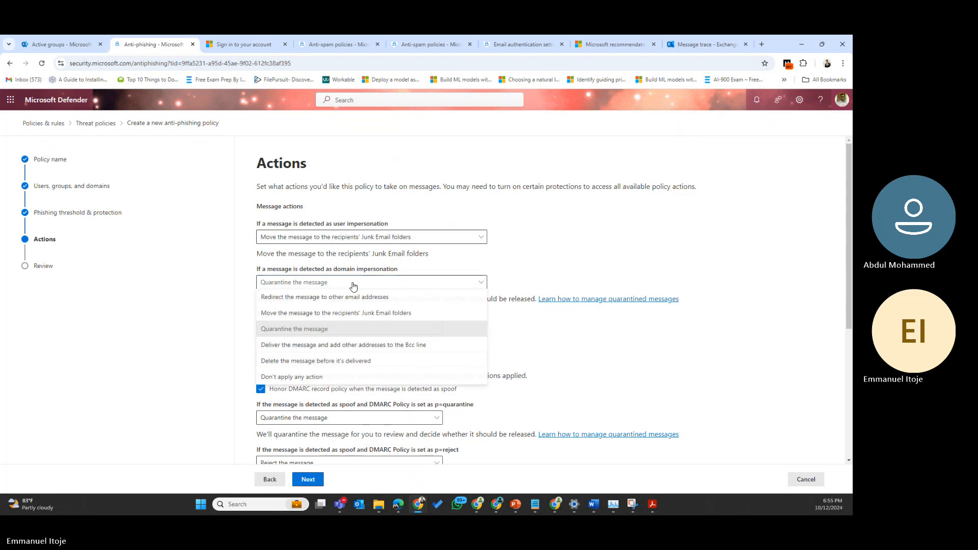
pyautogui.click(316, 312)
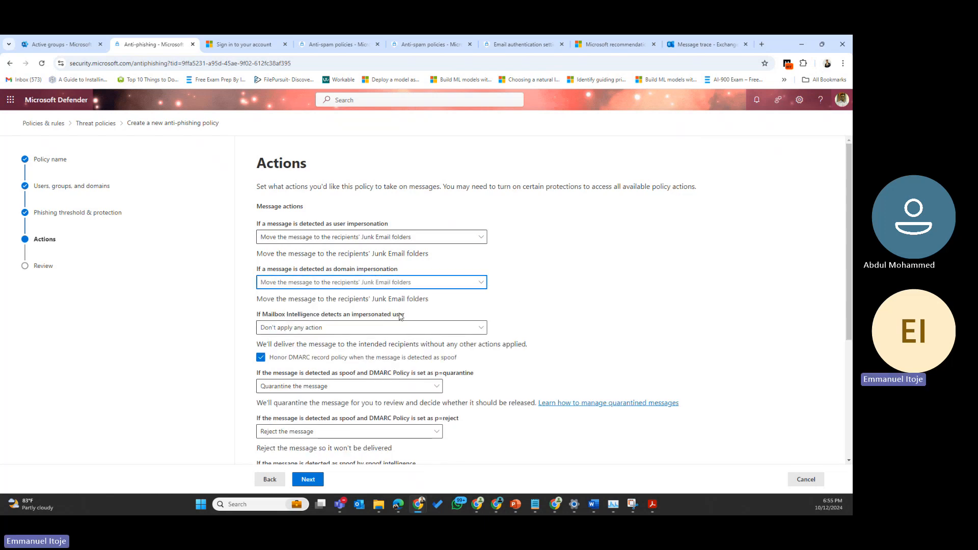
# Step: Quarantine Mailbox Intelligence impersonation detections, leaving the quarantine policy unchanged
pyautogui.click(372, 328)
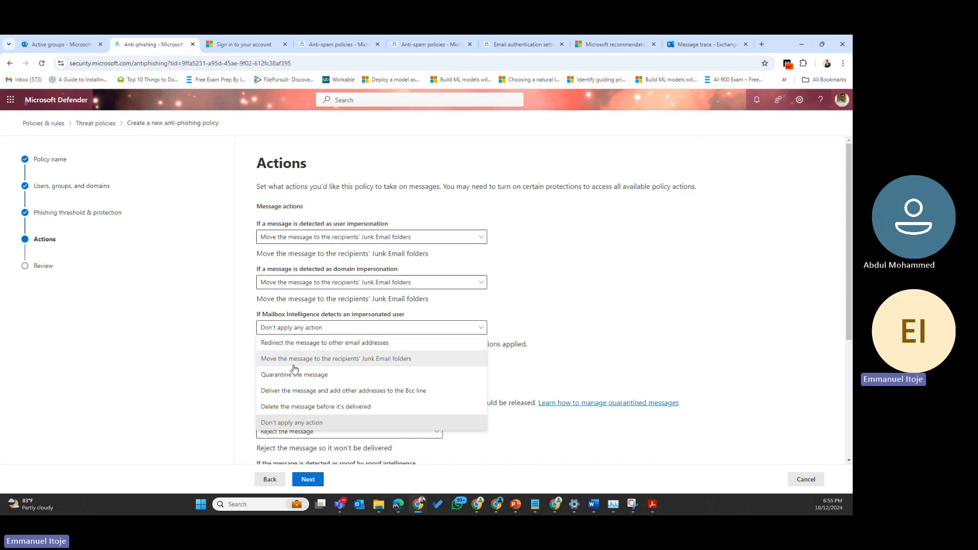
pyautogui.click(293, 375)
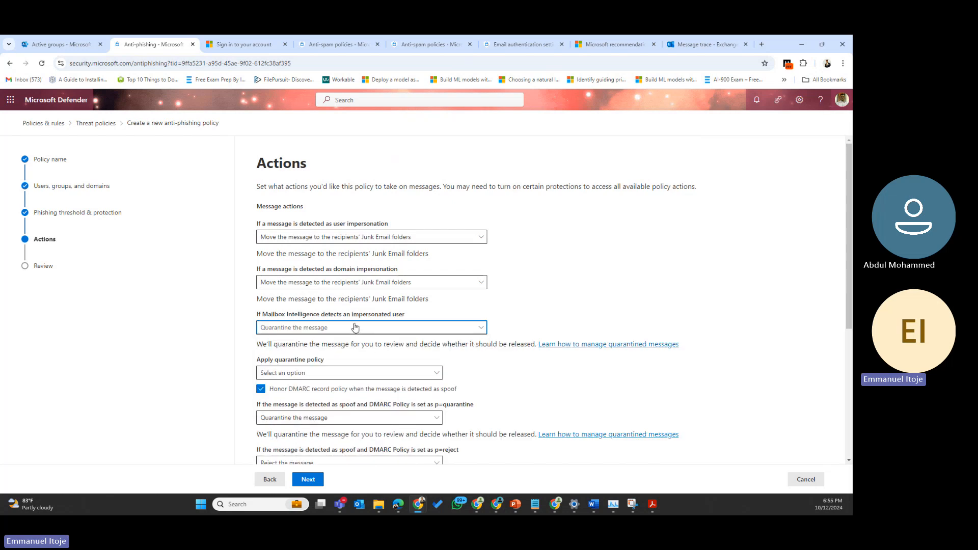
pyautogui.click(316, 376)
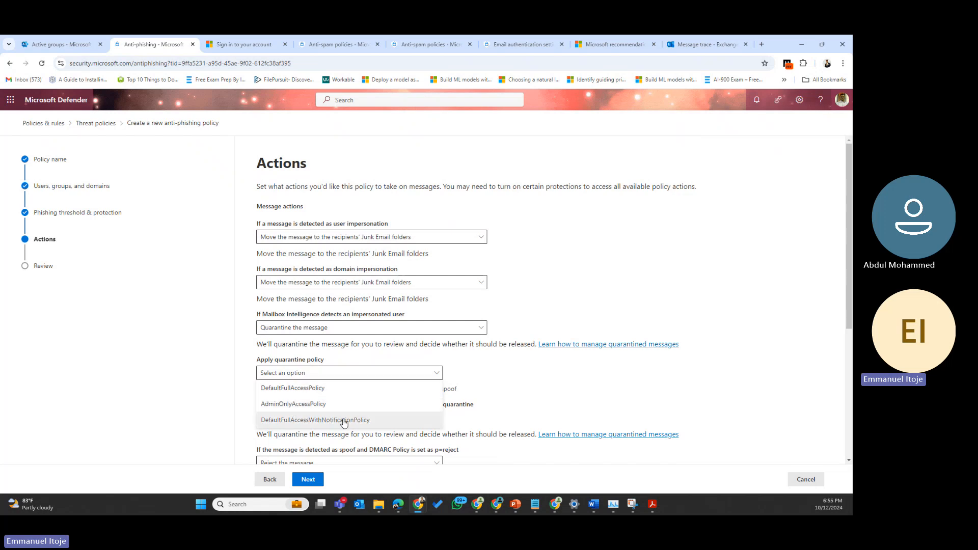
pyautogui.click(634, 367)
pyautogui.scroll(-1, 527, 384)
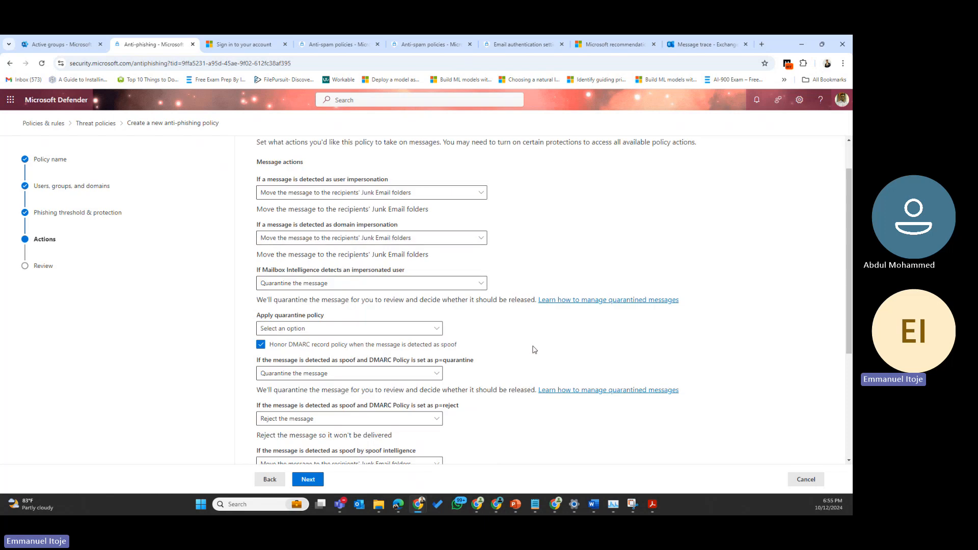
# Step: Send DMARC p=quarantine spoofs to Junk Email and keep rejecting p=reject spoofs
pyautogui.click(363, 374)
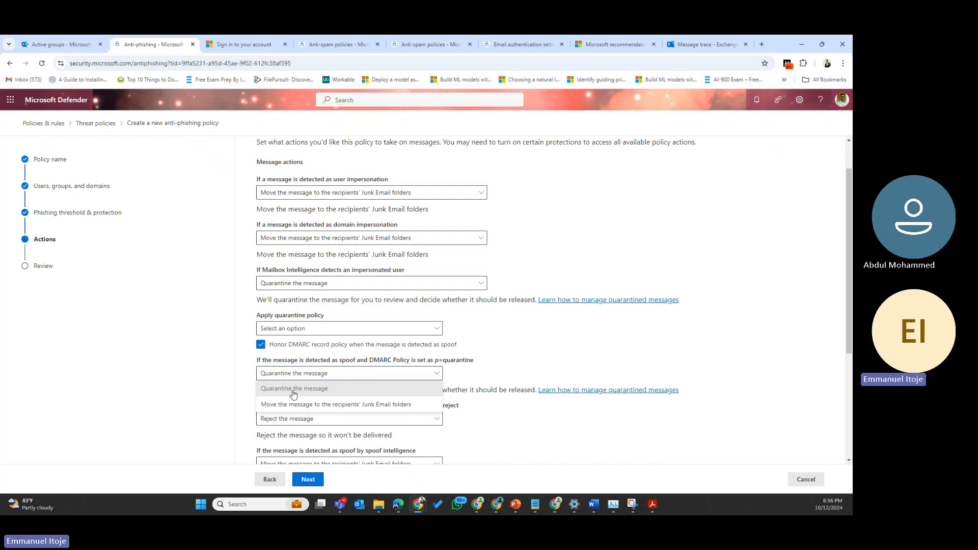
pyautogui.click(332, 404)
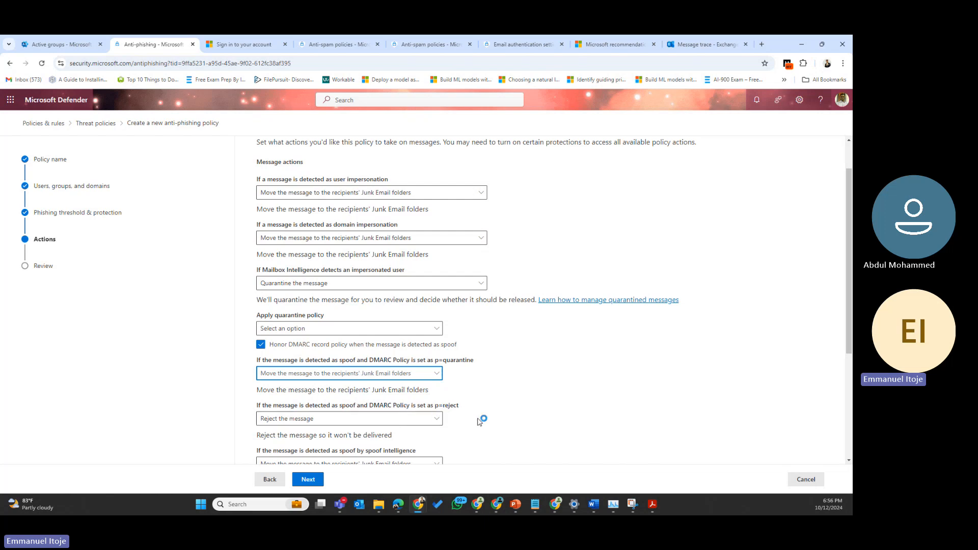
pyautogui.click(401, 423)
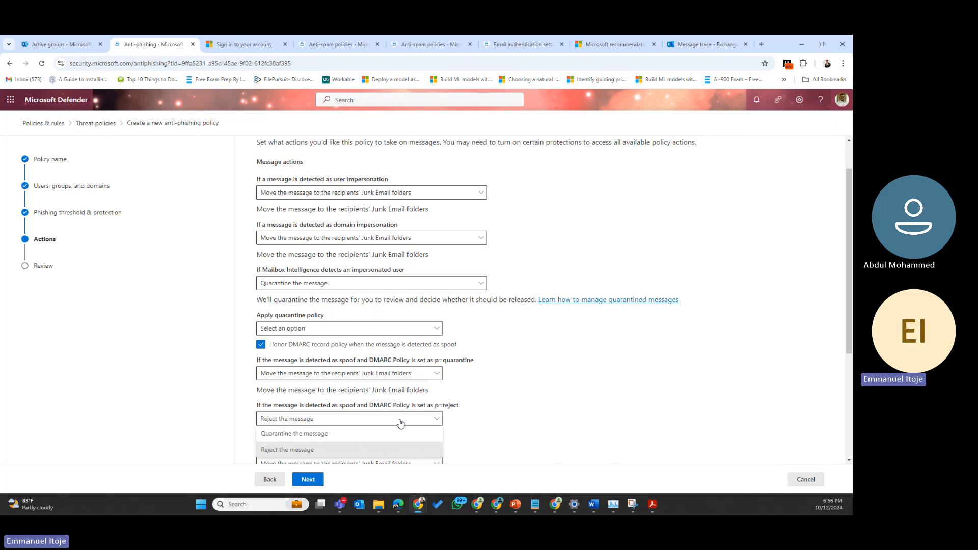
pyautogui.click(535, 411)
pyautogui.scroll(-4, 532, 411)
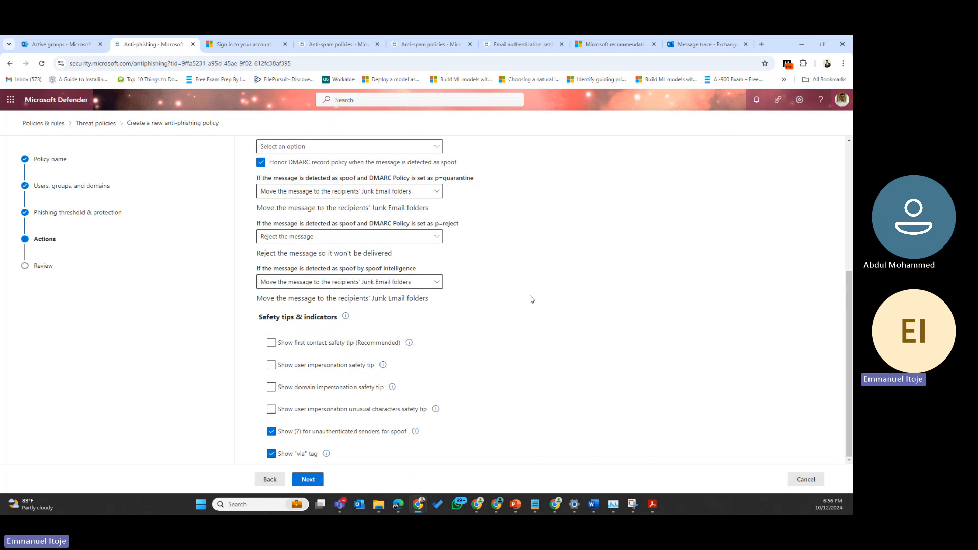
# Step: Keep spoof intelligence detections going to Junk Email and enable the first contact safety tip
pyautogui.click(383, 283)
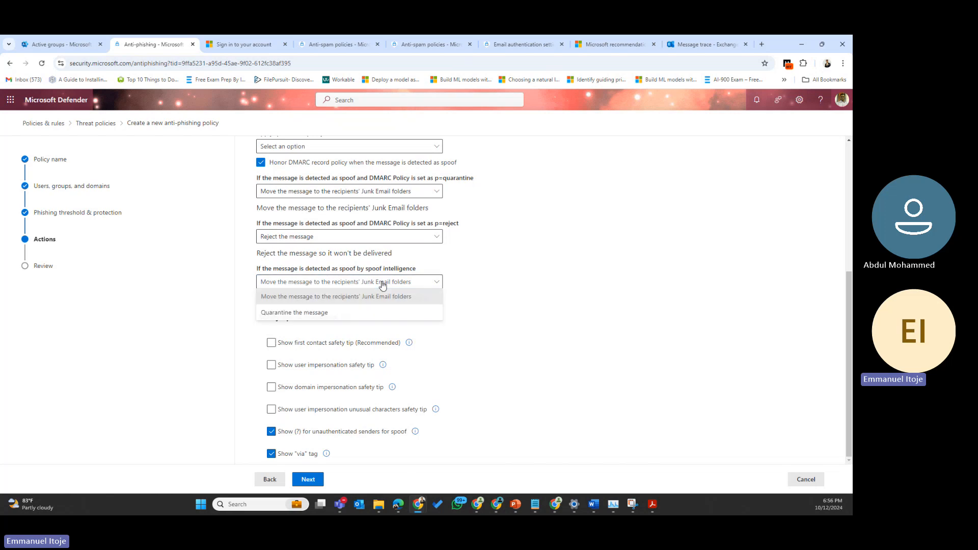
pyautogui.click(357, 298)
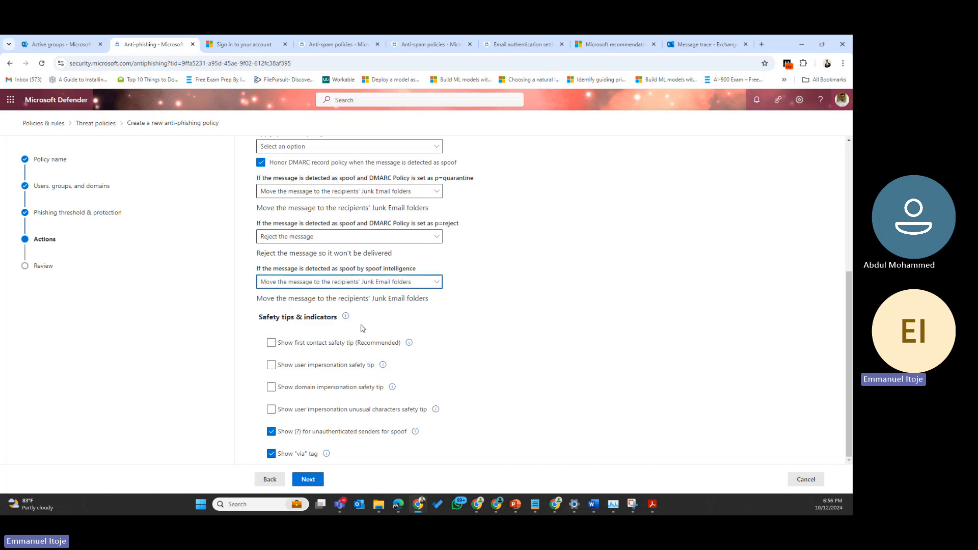
pyautogui.click(333, 348)
pyautogui.click(272, 344)
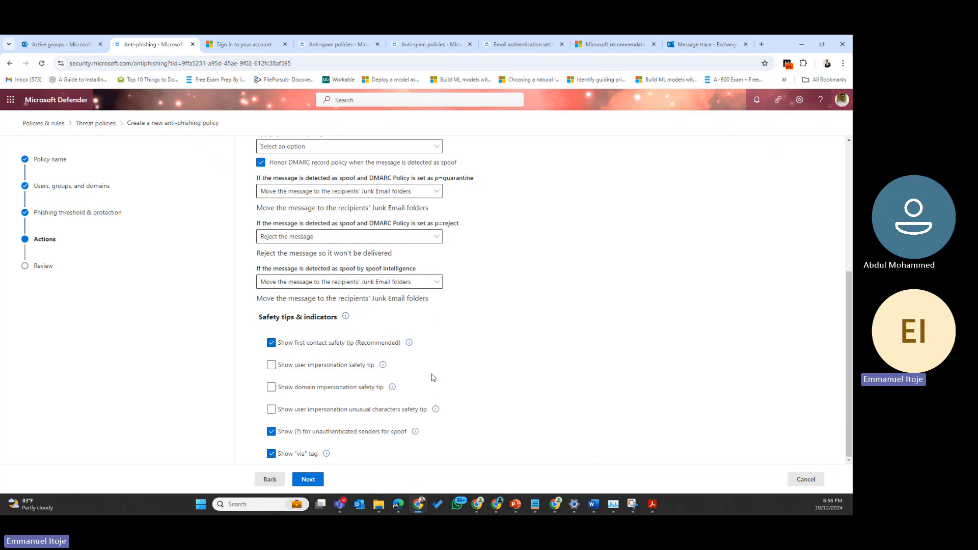
pyautogui.click(309, 480)
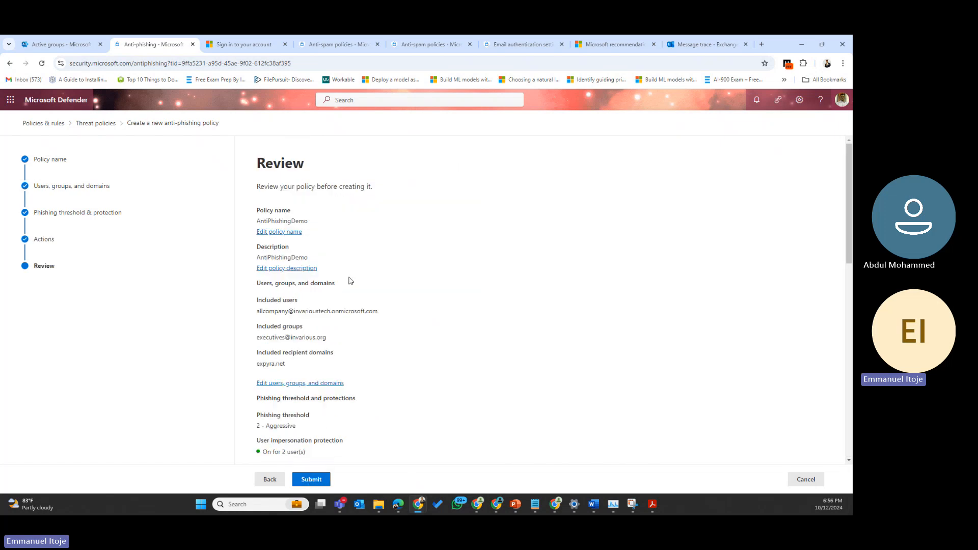
pyautogui.scroll(-3, 351, 281)
pyautogui.scroll(-6, 351, 280)
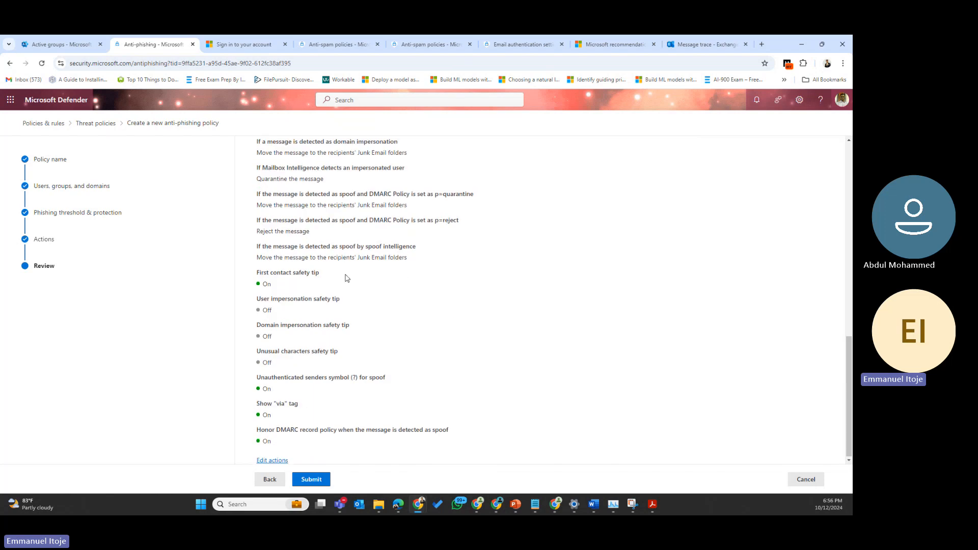
pyautogui.scroll(5, 346, 277)
pyautogui.scroll(5, 346, 277)
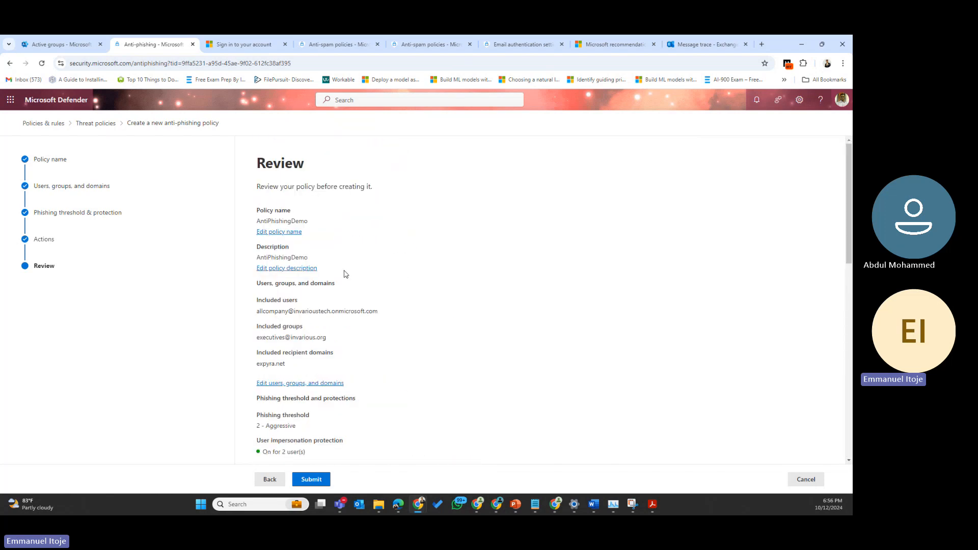
pyautogui.scroll(-10, 346, 274)
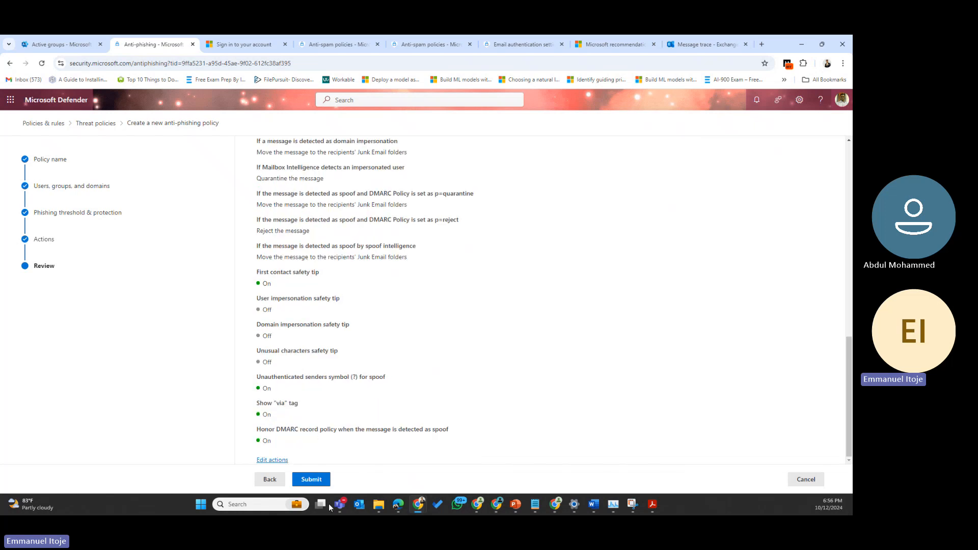
pyautogui.click(318, 480)
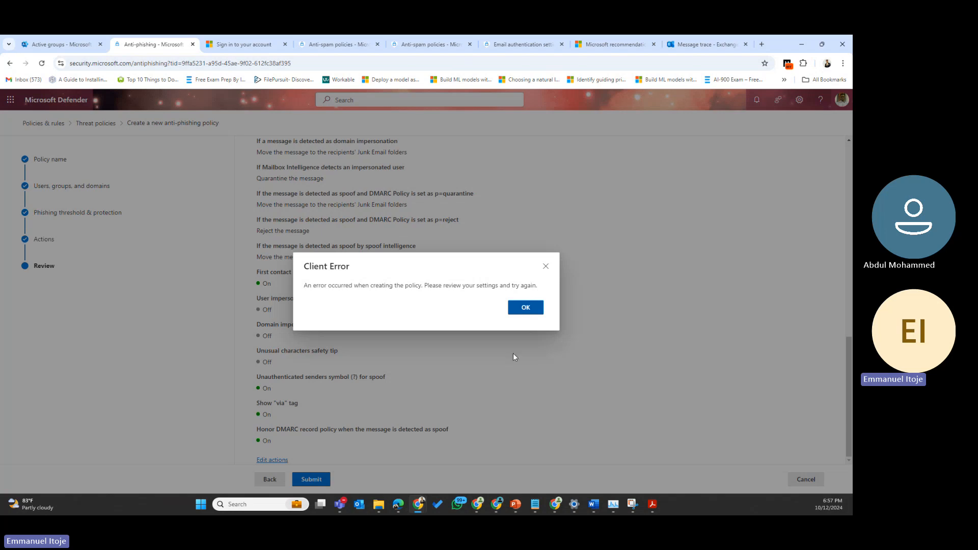
pyautogui.click(632, 504)
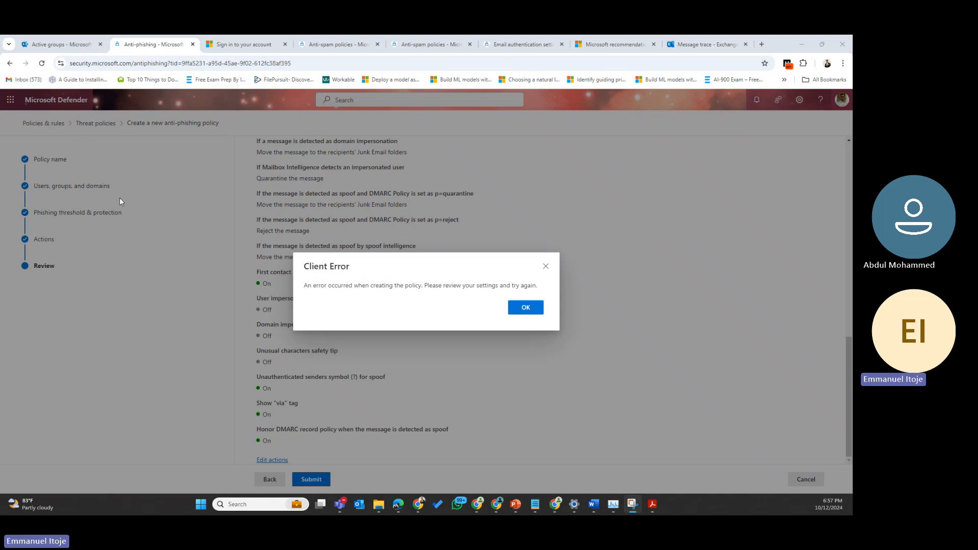
pyautogui.click(144, 212)
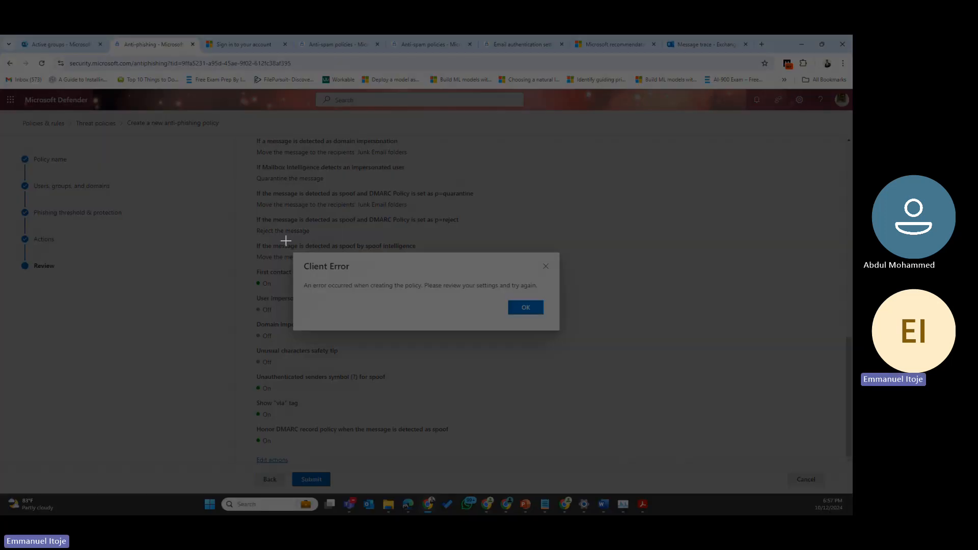
pyautogui.moveTo(286, 239); pyautogui.dragTo(571, 342)
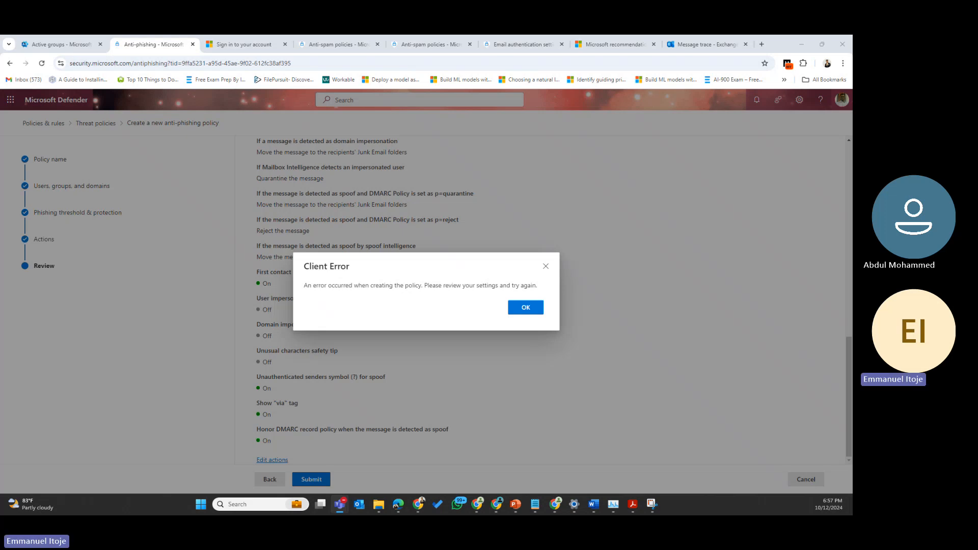
pyautogui.click(524, 307)
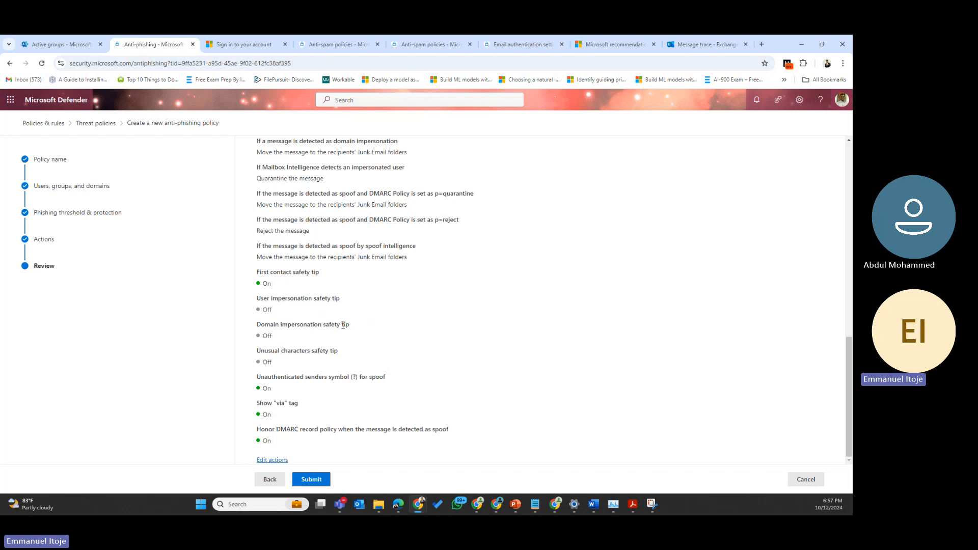
pyautogui.scroll(4, 342, 324)
pyautogui.click(311, 479)
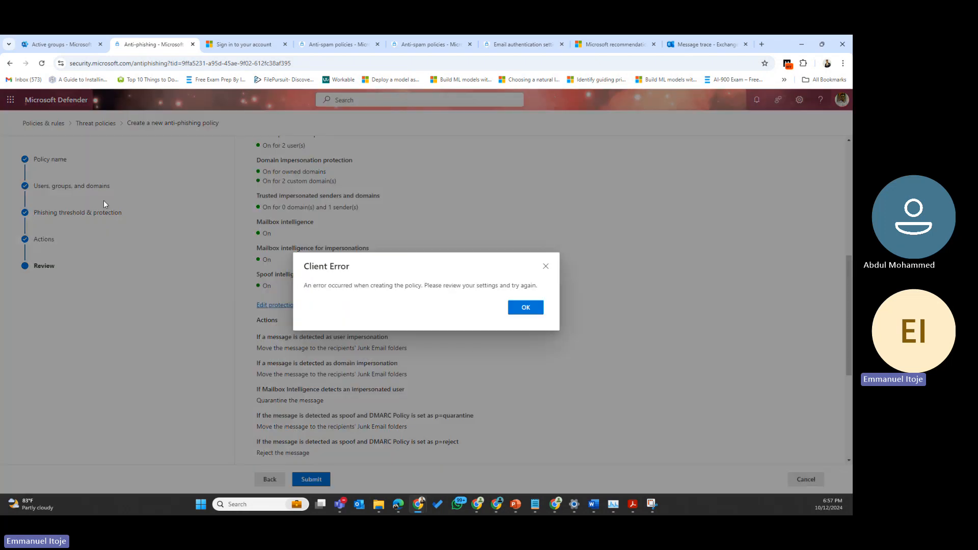
pyautogui.click(534, 312)
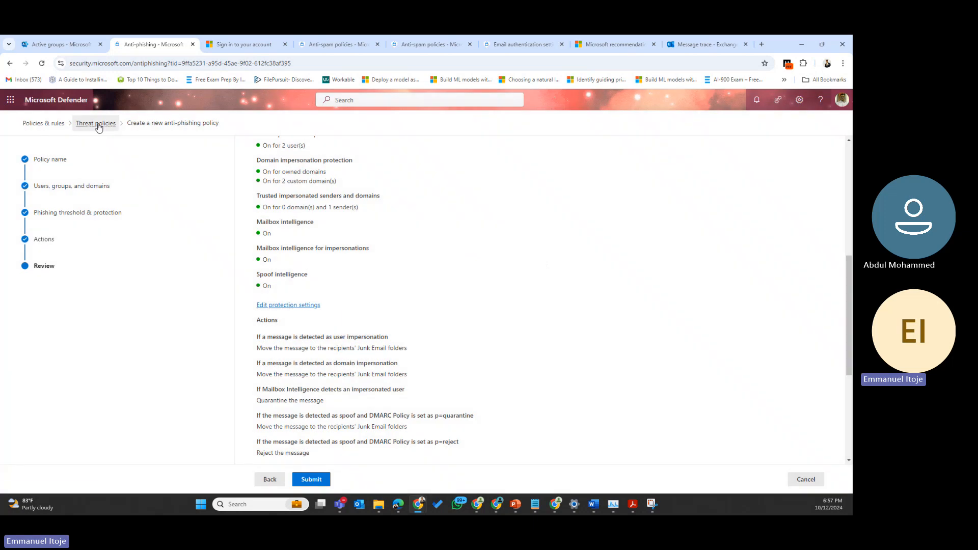
# Step: Go back to Threat policies and open the Anti-spam policies list
pyautogui.click(98, 128)
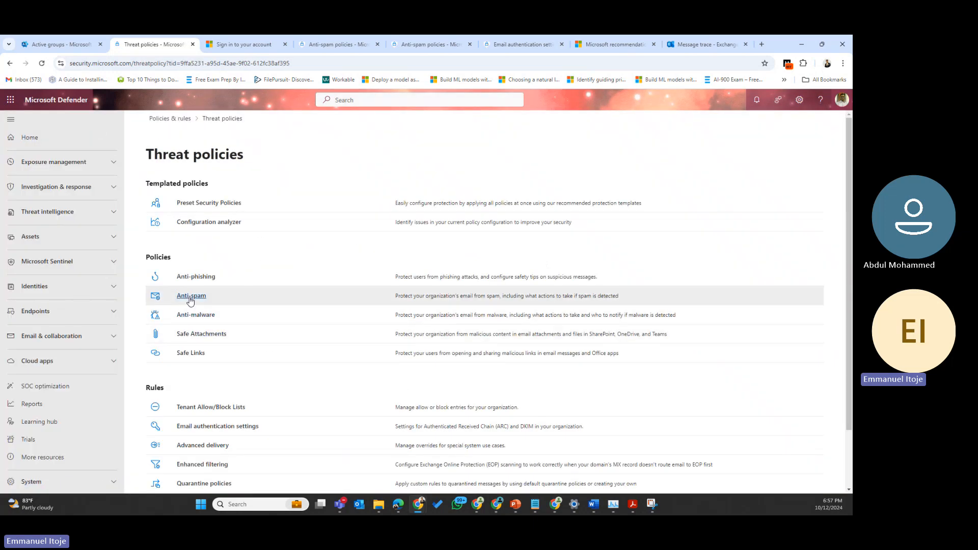
pyautogui.click(190, 299)
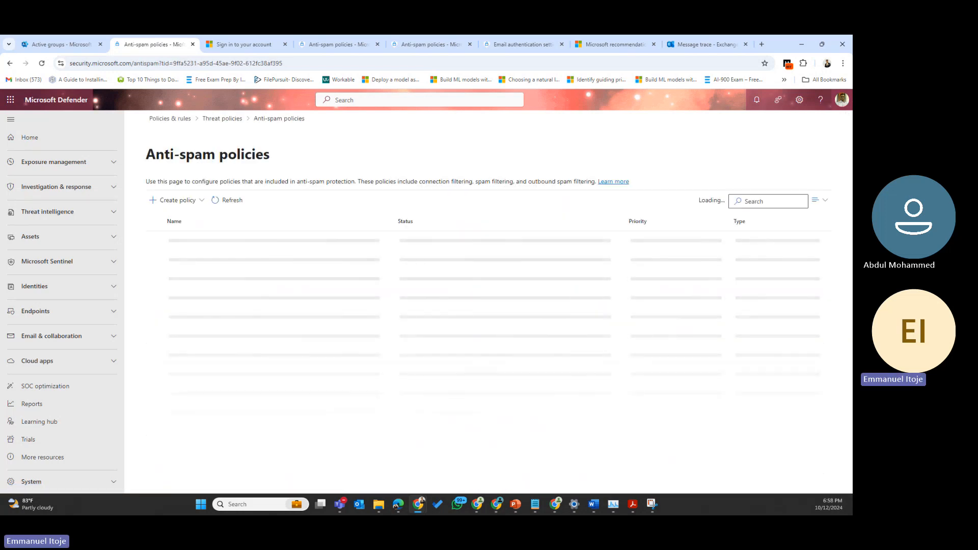
pyautogui.hotkey('alt', 'Tab')
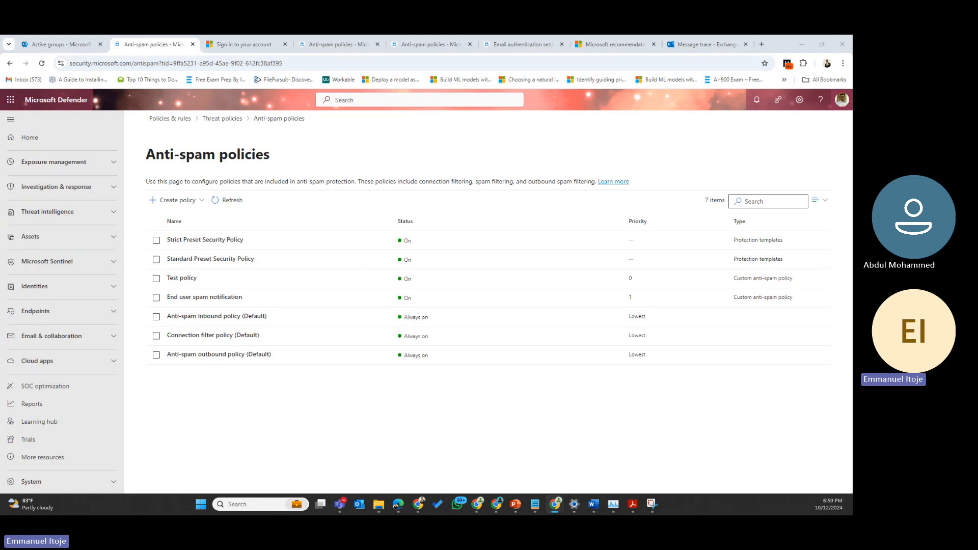
# Step: Preview the Create policy options, then open the Anti-spam inbound policy (Default) details
pyautogui.click(181, 200)
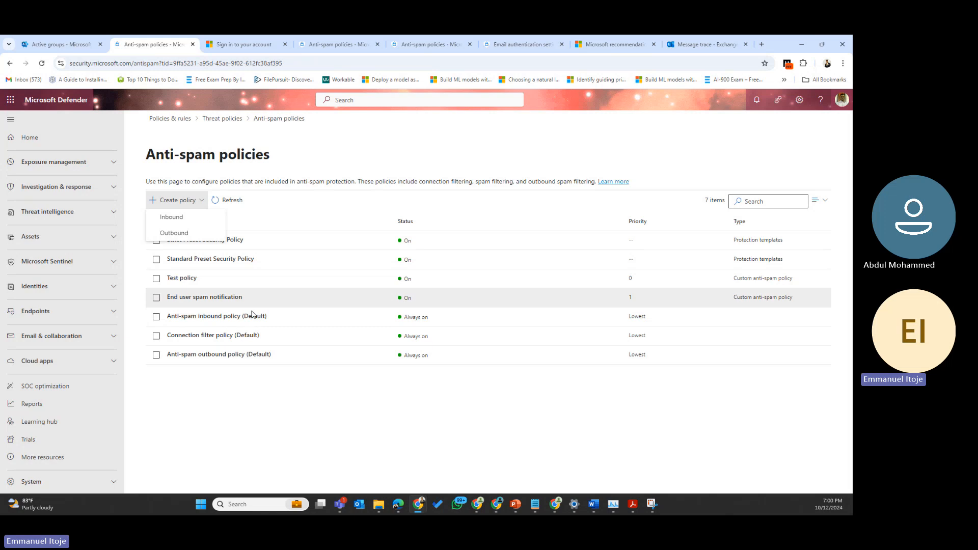
pyautogui.click(492, 151)
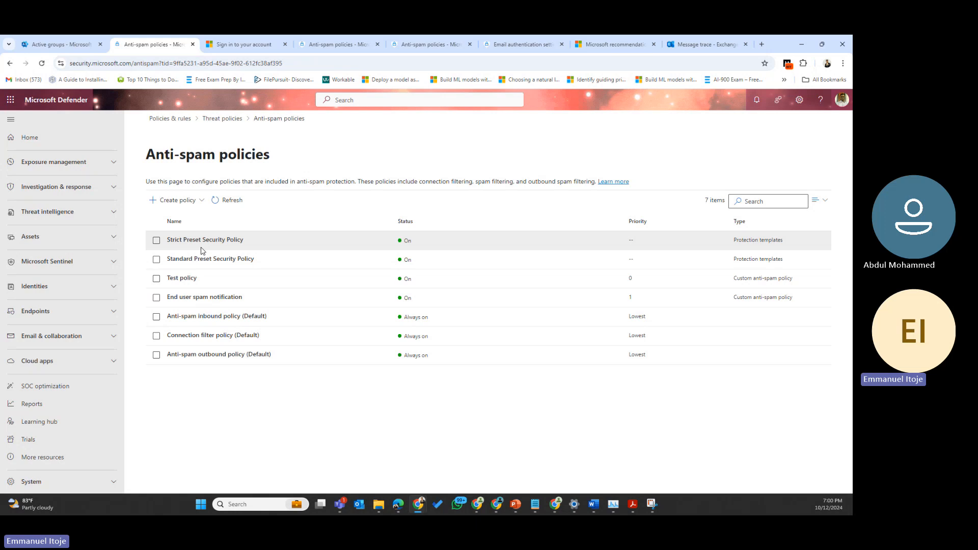
pyautogui.click(227, 317)
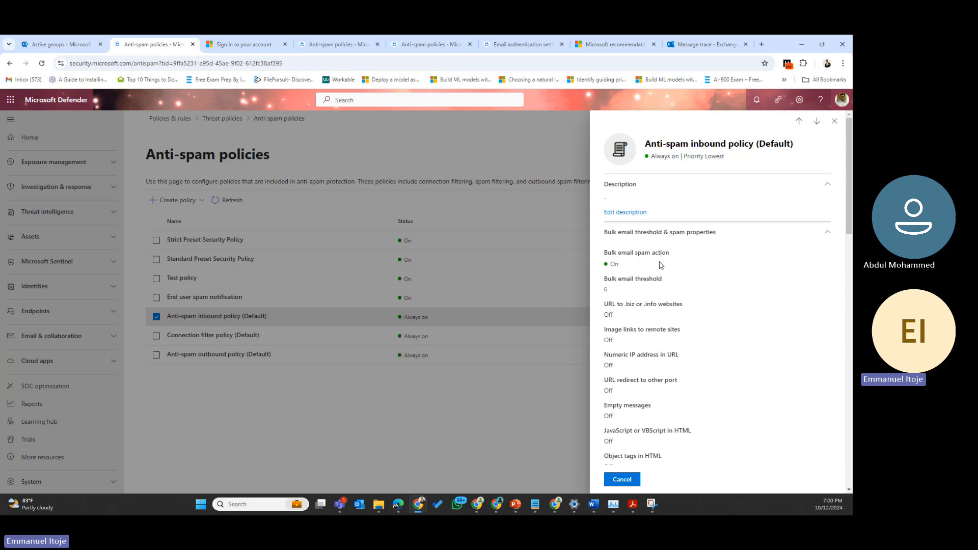
# Step: Review the inbound policy's bulk email threshold of 6 and image links to remote sites setting
pyautogui.doubleClick(606, 289)
pyautogui.click(661, 260)
pyautogui.moveTo(665, 279); pyautogui.dragTo(625, 305)
pyautogui.click(699, 315)
pyautogui.moveTo(605, 332); pyautogui.dragTo(708, 330)
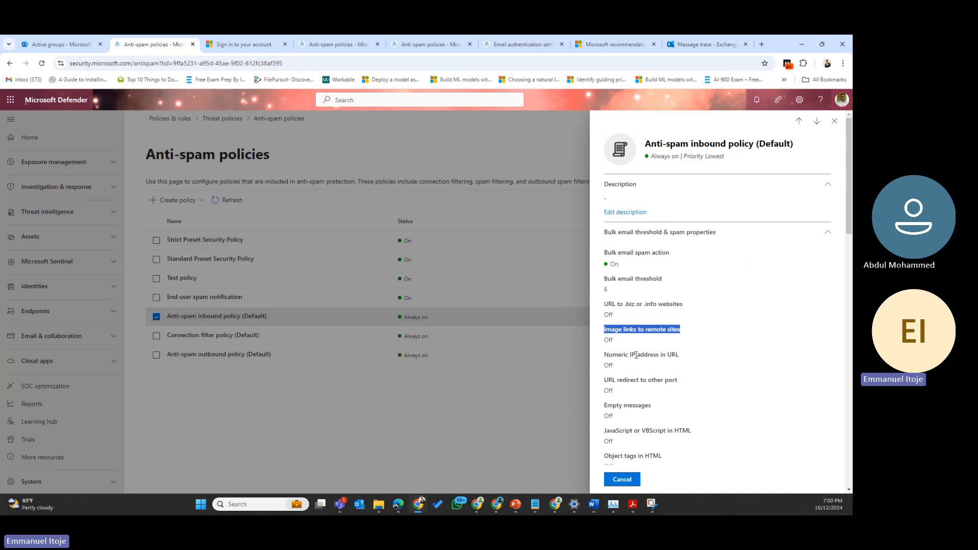
pyautogui.scroll(-1, 628, 417)
pyautogui.scroll(-1, 628, 416)
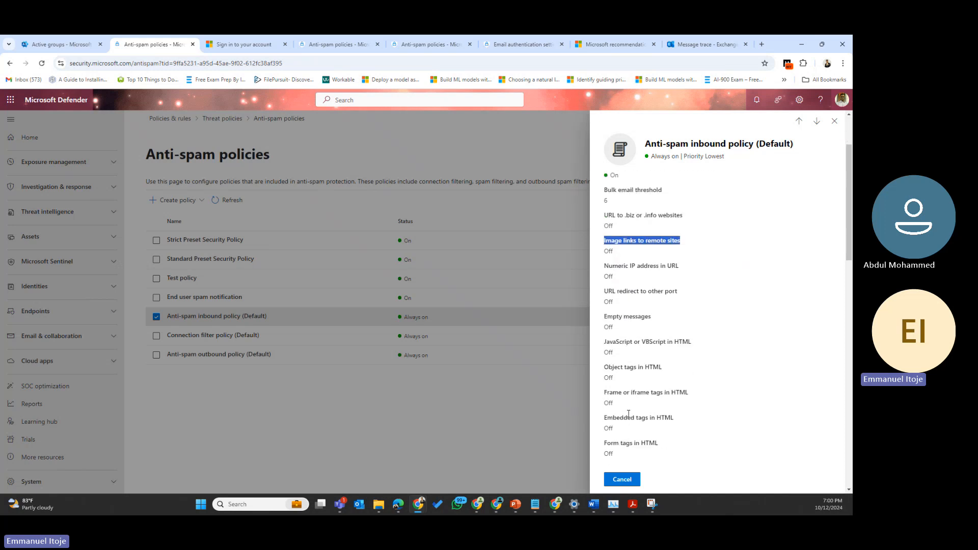
pyautogui.scroll(-5, 629, 414)
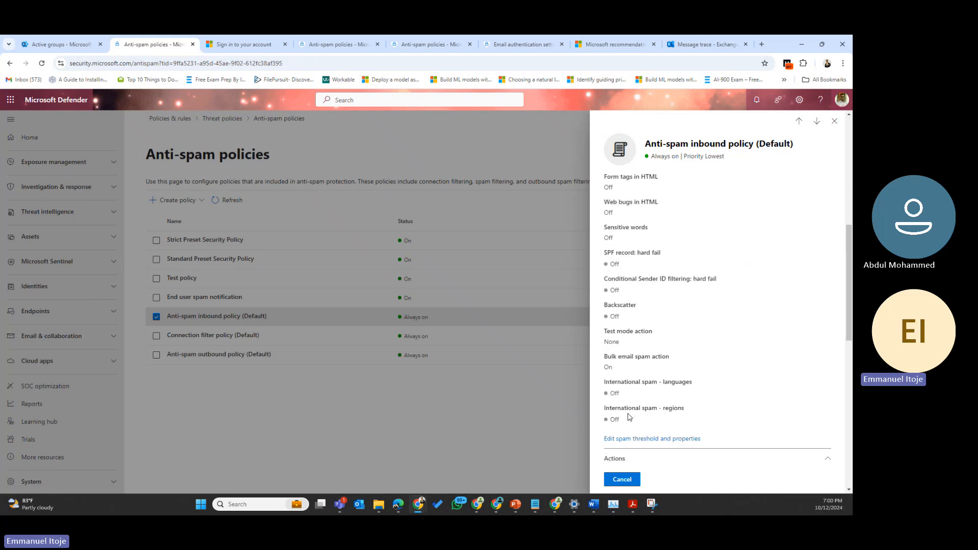
pyautogui.scroll(-3, 628, 417)
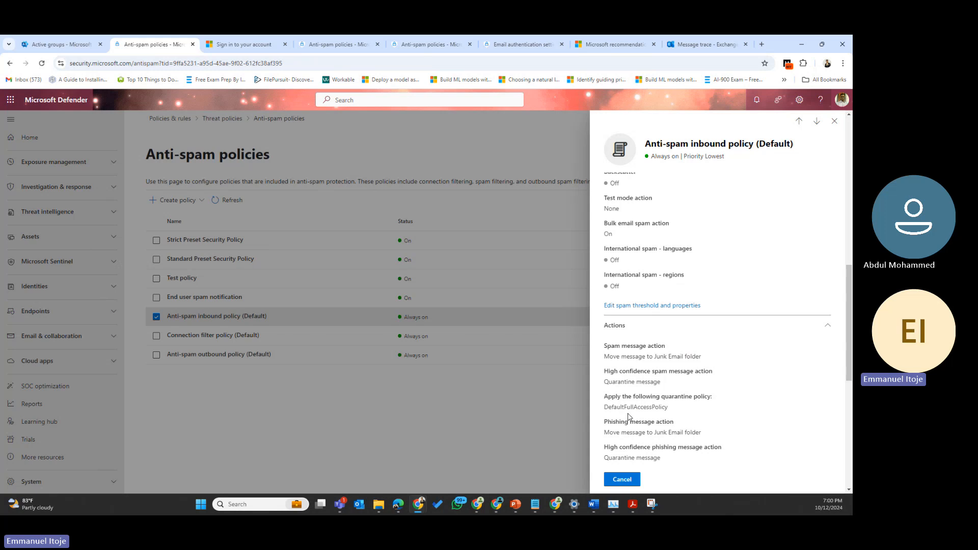
pyautogui.scroll(-3, 628, 417)
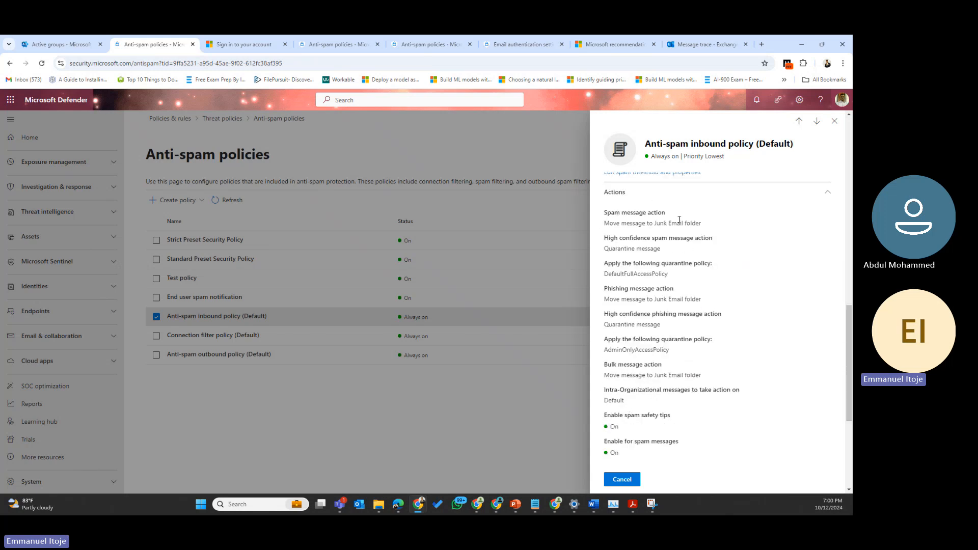
# Step: Review spam-to-Junk and high confidence spam quarantine actions, then edit allowed and blocked senders
pyautogui.moveTo(632, 223); pyautogui.dragTo(706, 224)
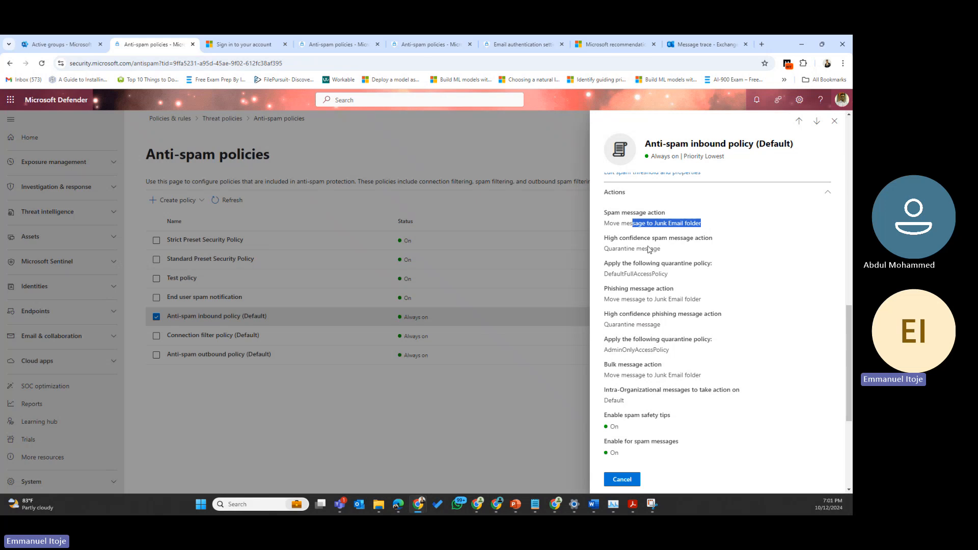
pyautogui.moveTo(613, 249); pyautogui.dragTo(678, 256)
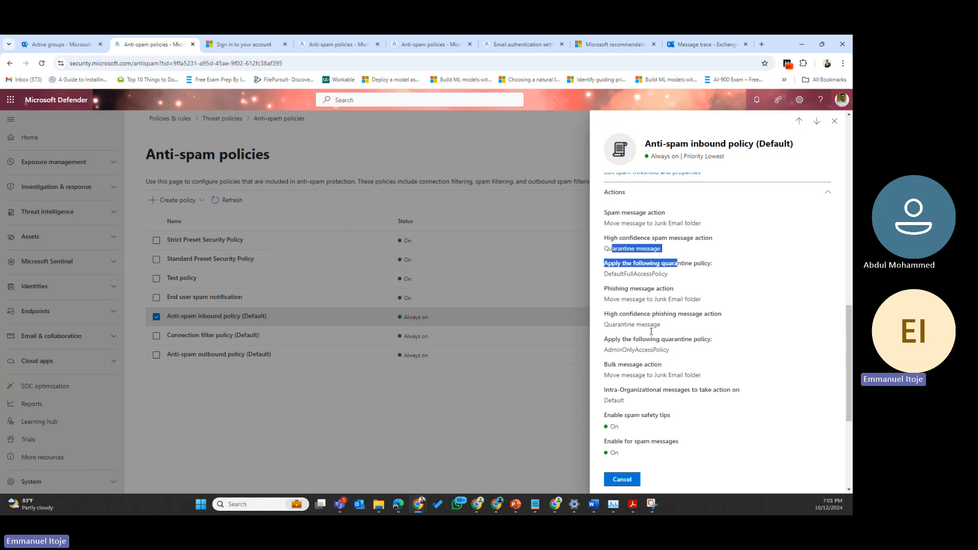
pyautogui.scroll(-3, 647, 337)
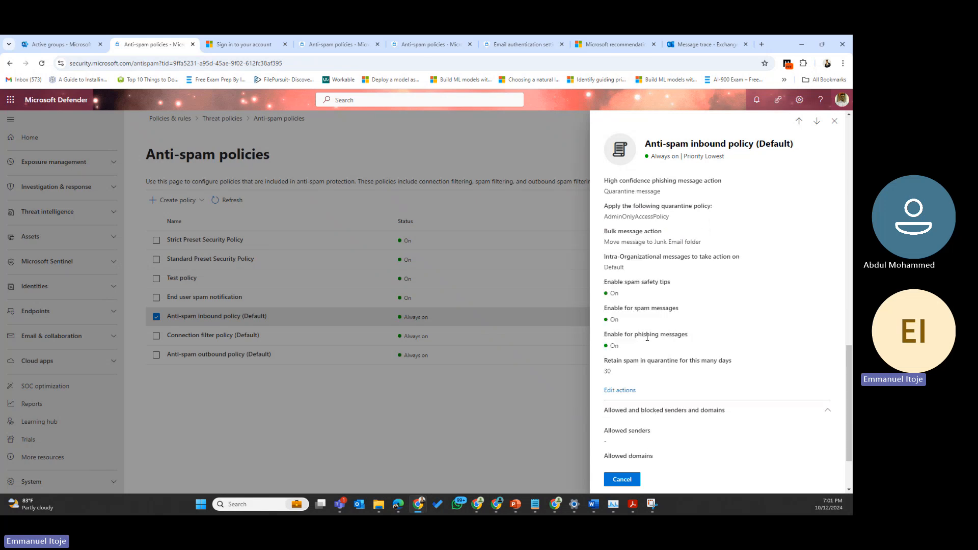
pyautogui.scroll(-2, 647, 337)
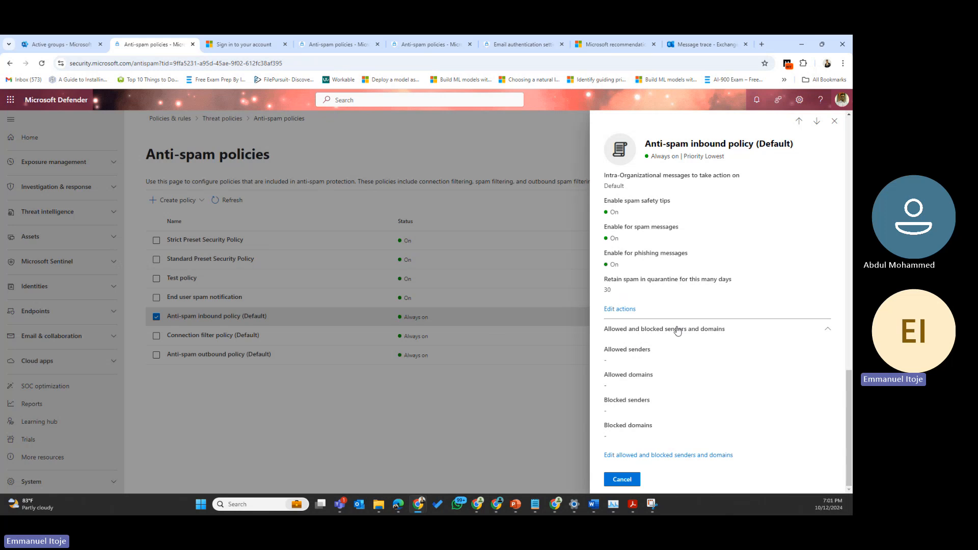
pyautogui.click(659, 456)
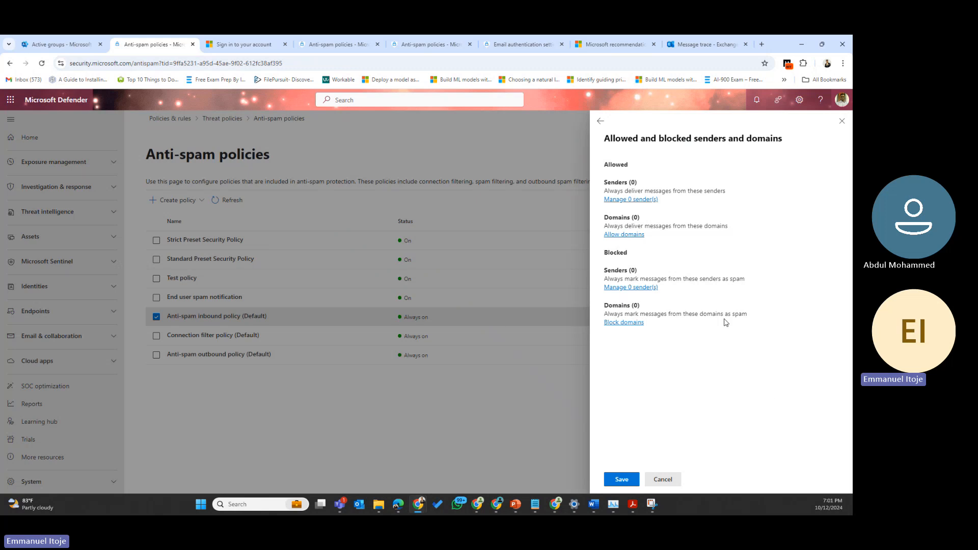
# Step: Inspect the blocked senders and blocked domains lists without adding anything, then close the inbound policy details
pyautogui.click(638, 290)
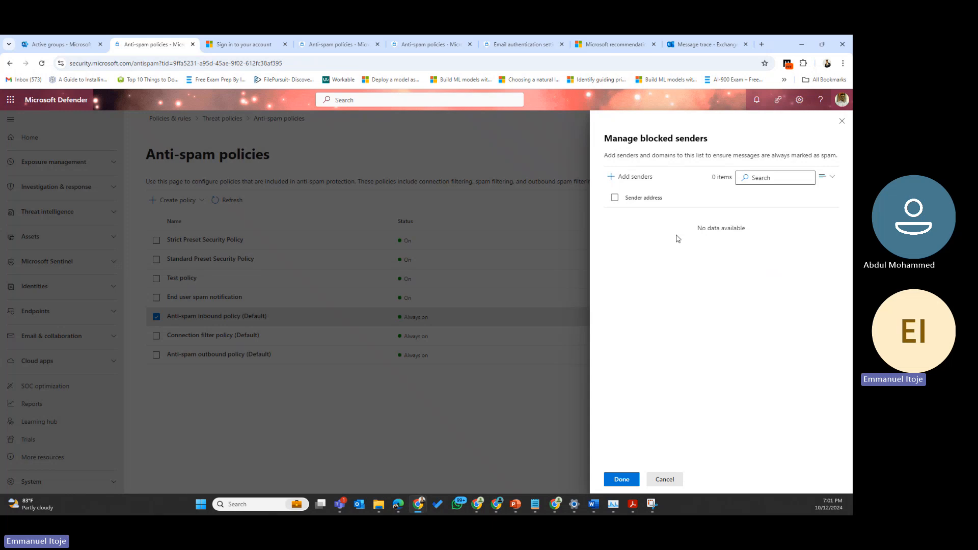
pyautogui.click(840, 122)
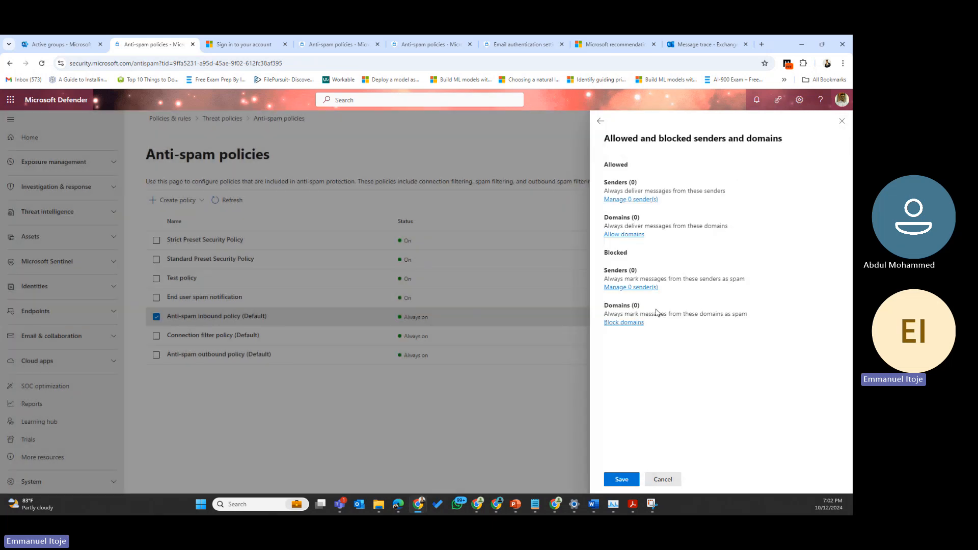
pyautogui.click(625, 323)
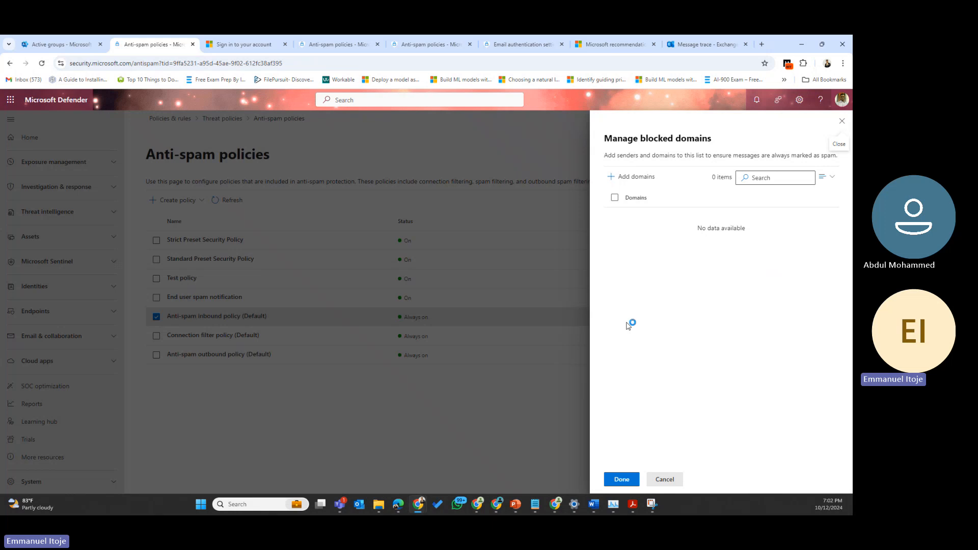
pyautogui.click(633, 183)
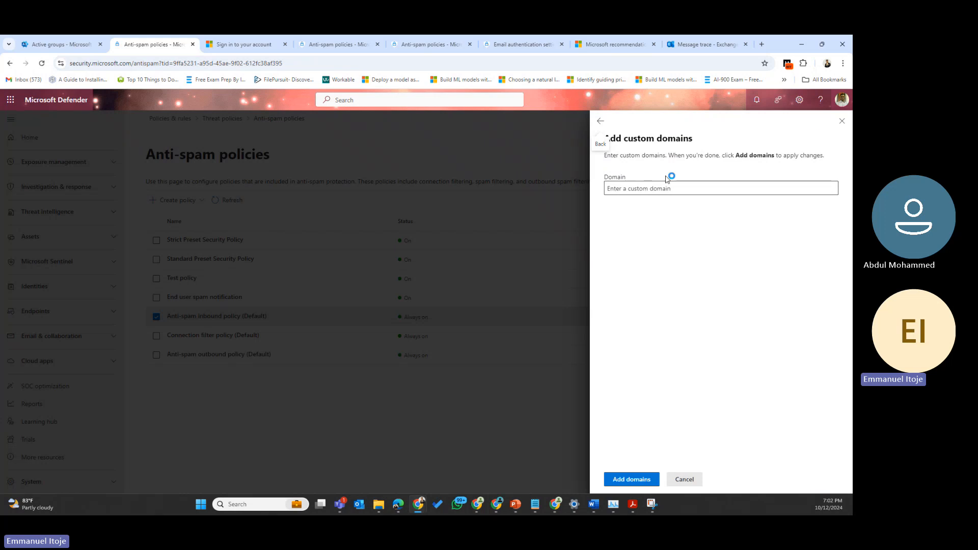
pyautogui.click(840, 123)
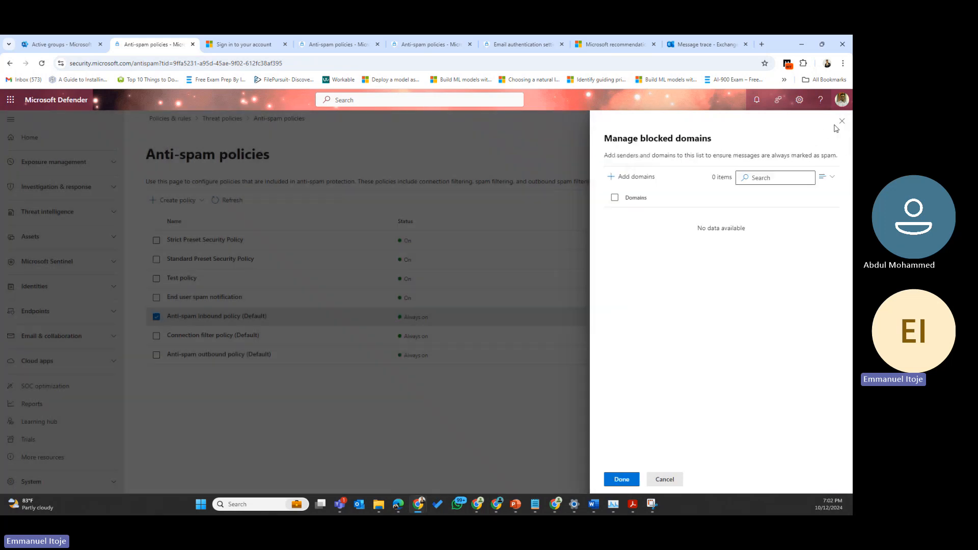
pyautogui.click(840, 123)
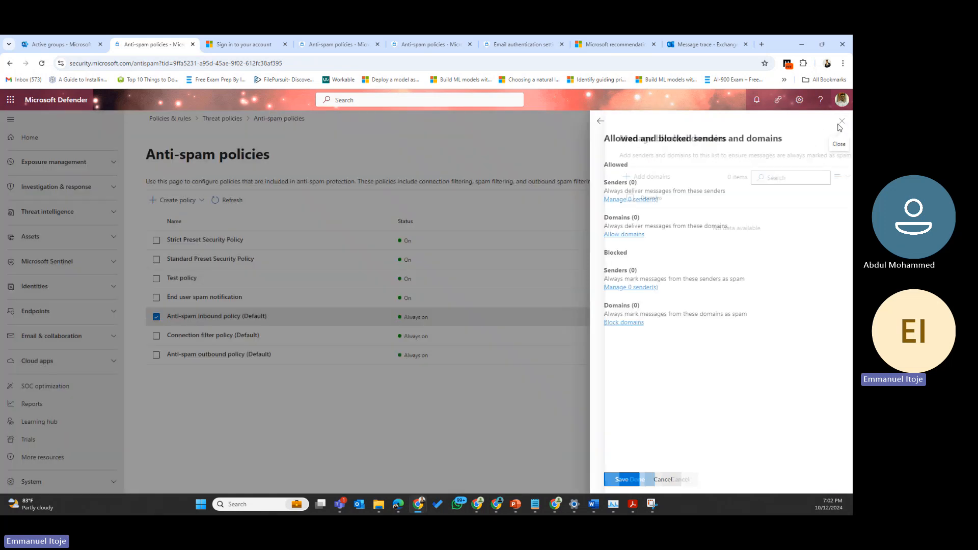
pyautogui.click(841, 122)
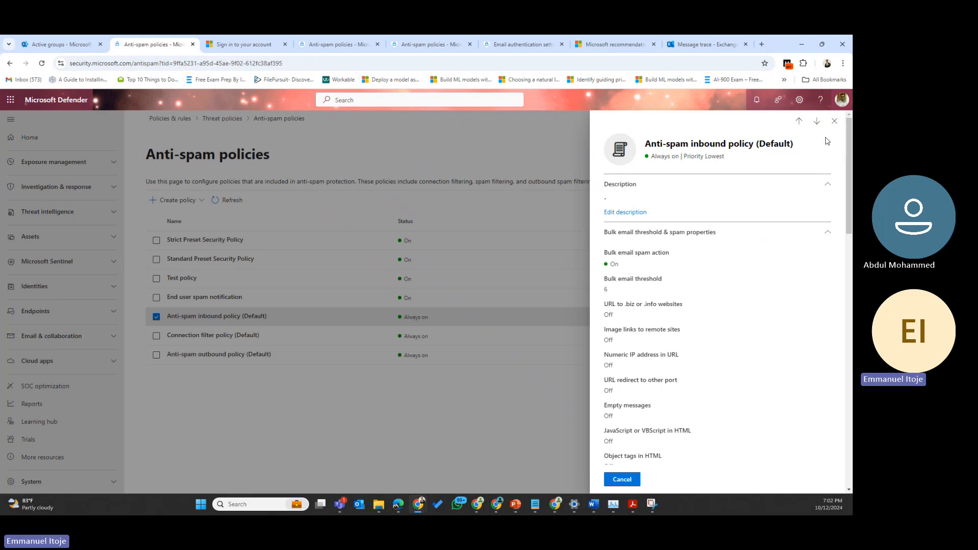
pyautogui.scroll(-15, 667, 399)
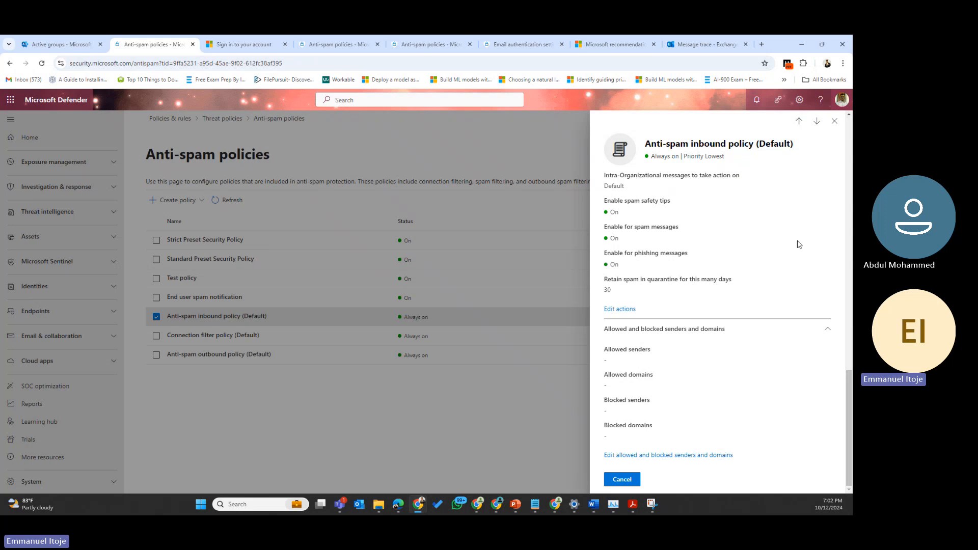
pyautogui.click(833, 123)
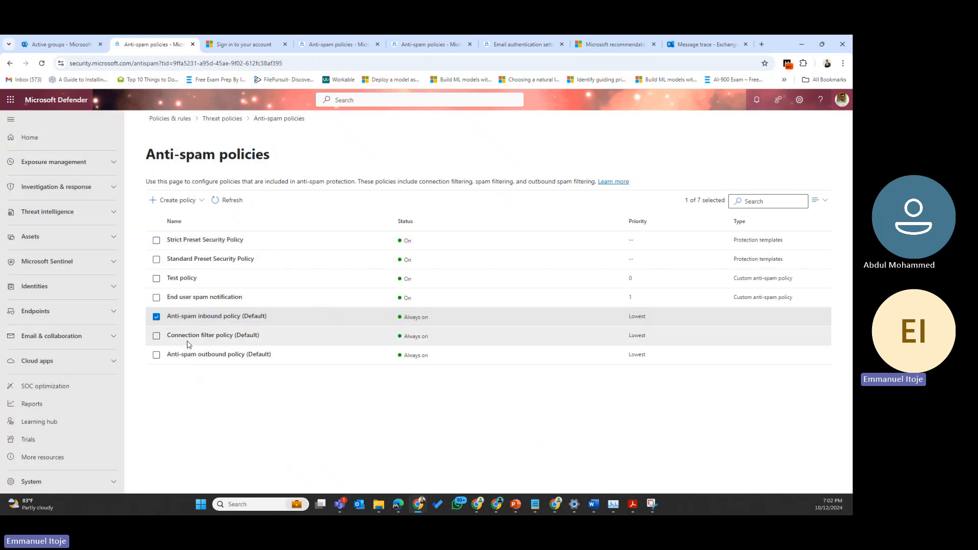
pyautogui.click(189, 337)
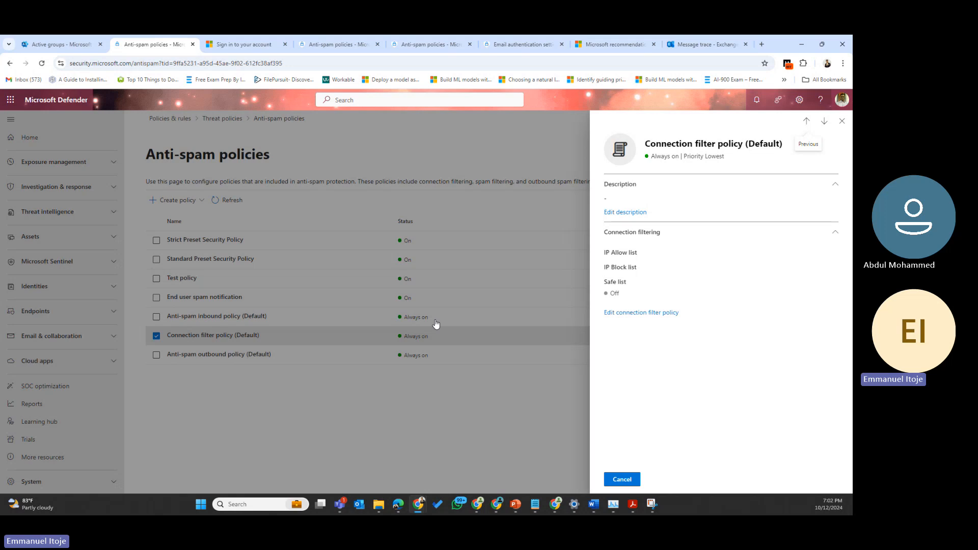
pyautogui.click(660, 312)
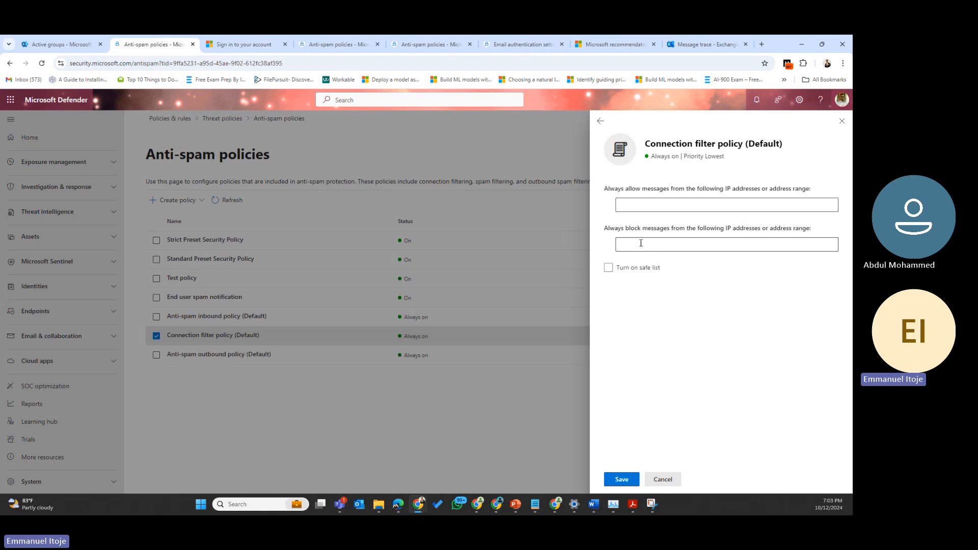
pyautogui.click(724, 246)
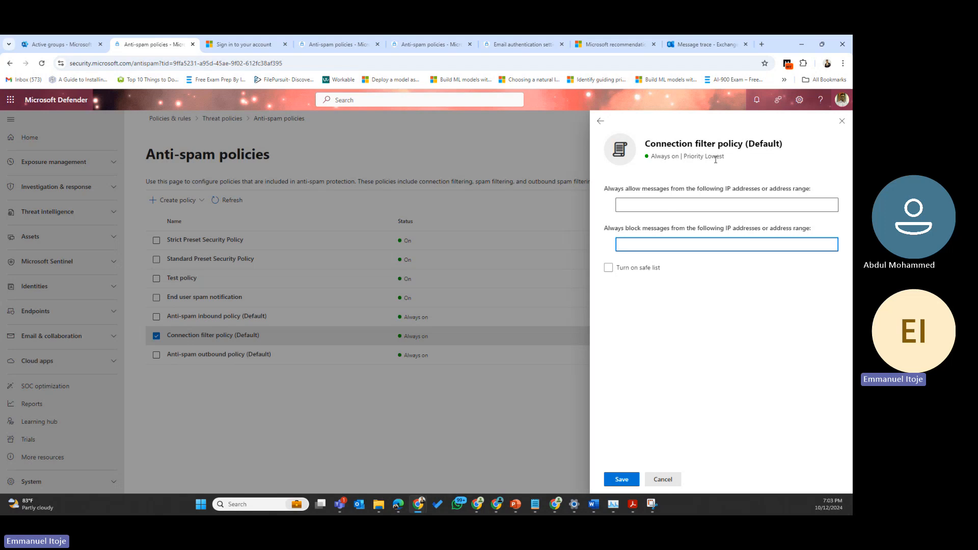
pyautogui.click(602, 121)
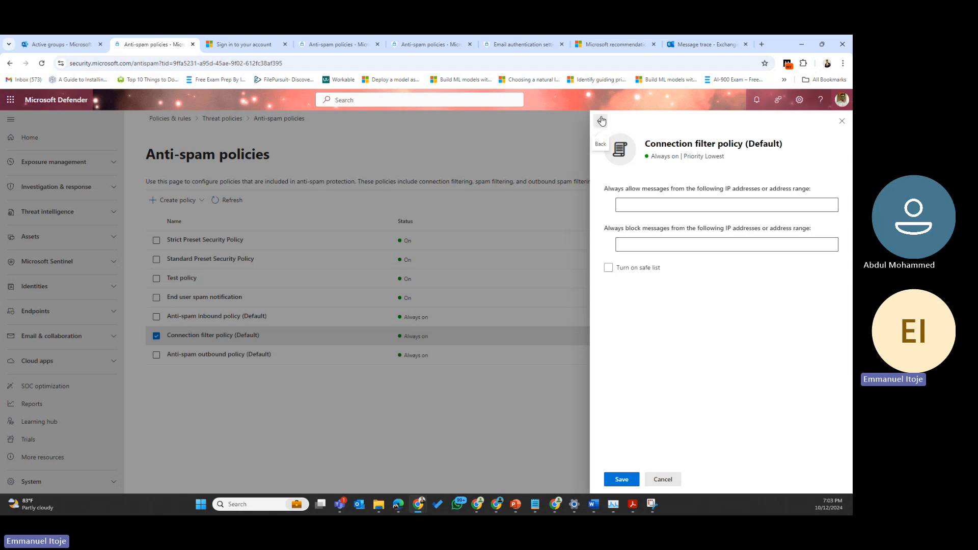
pyautogui.click(602, 121)
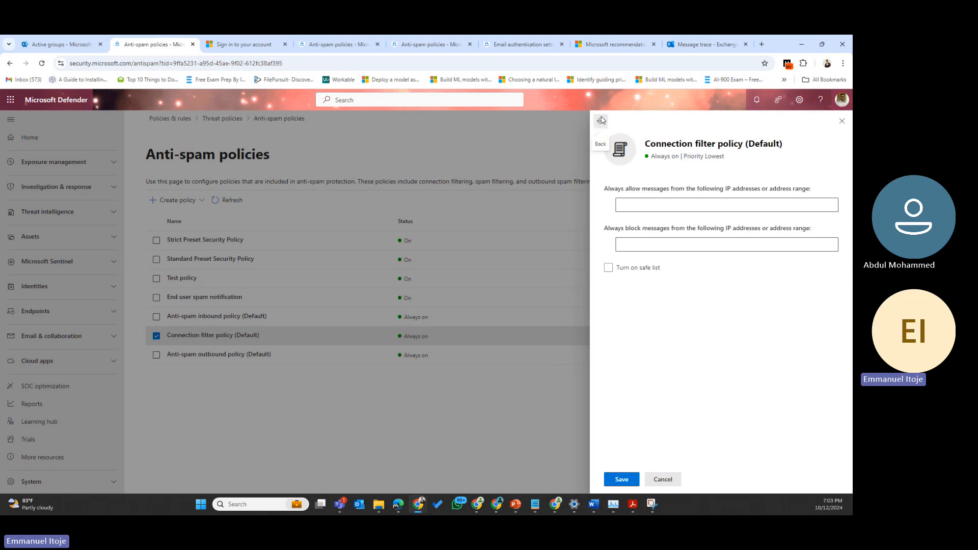
pyautogui.click(839, 123)
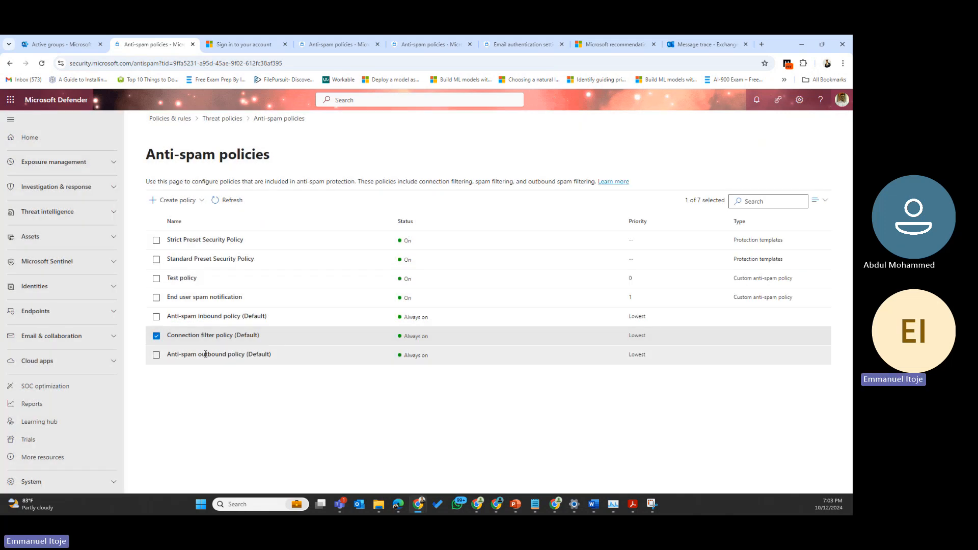
# Step: Open the Anti-spam outbound policy (Default) details pane
pyautogui.click(205, 354)
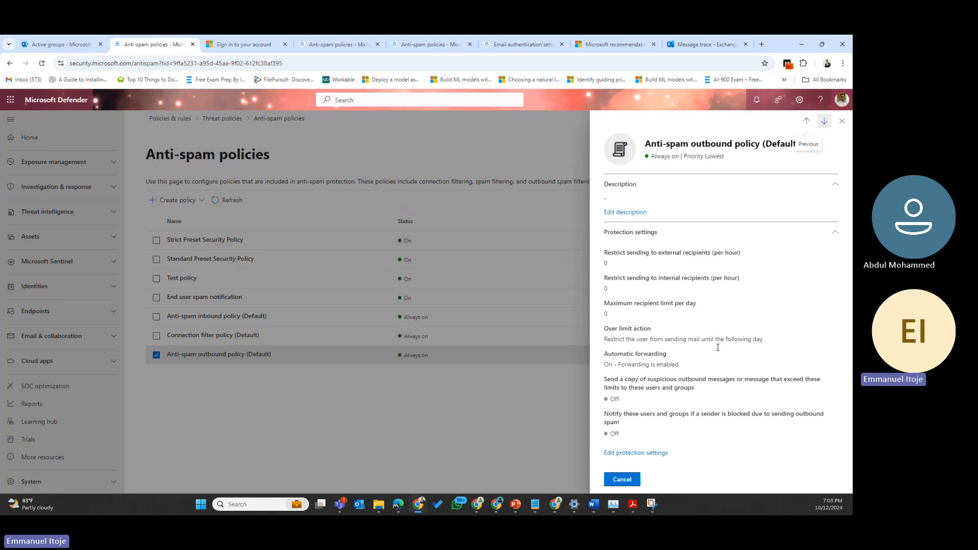
# Step: Edit outbound protection settings, keeping the daily message limit at 0 and viewing restriction options
pyautogui.click(629, 453)
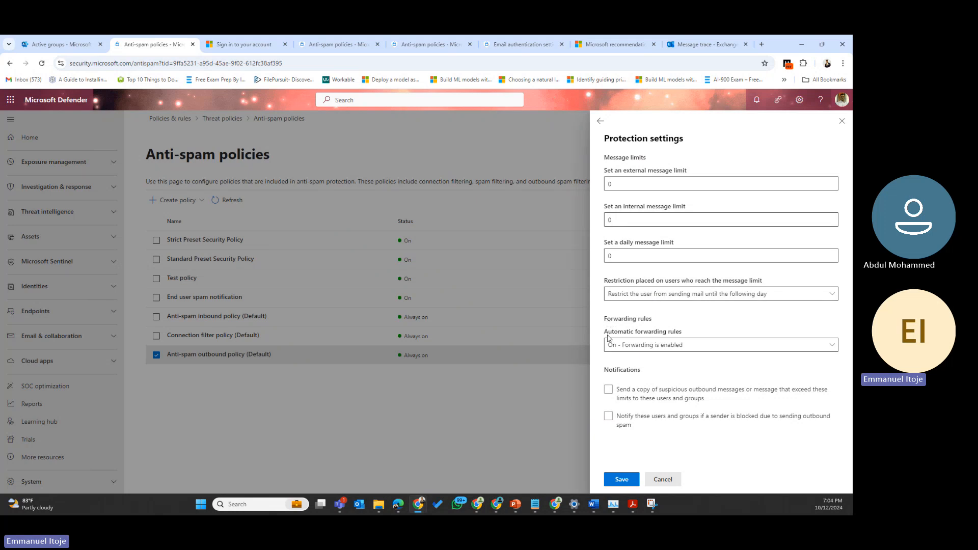
pyautogui.click(834, 255)
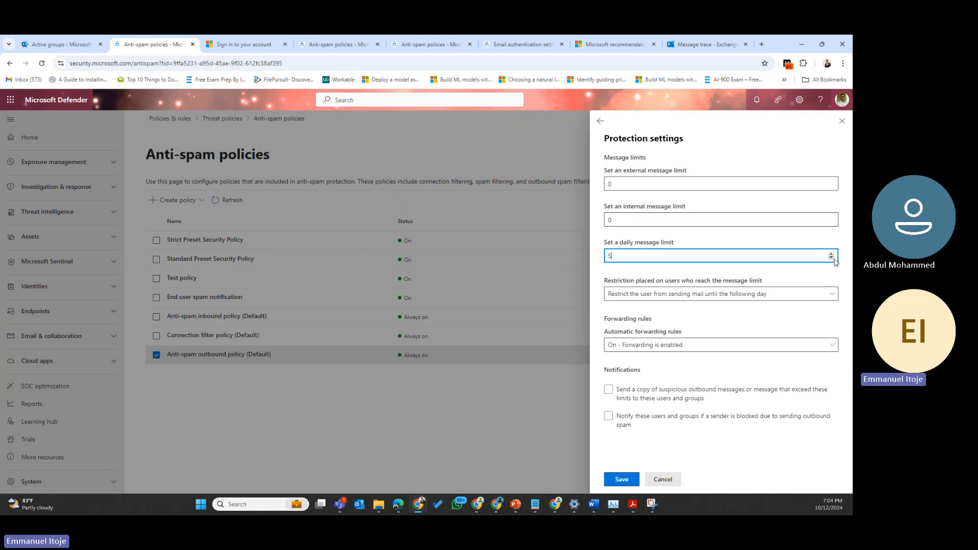
pyautogui.click(832, 258)
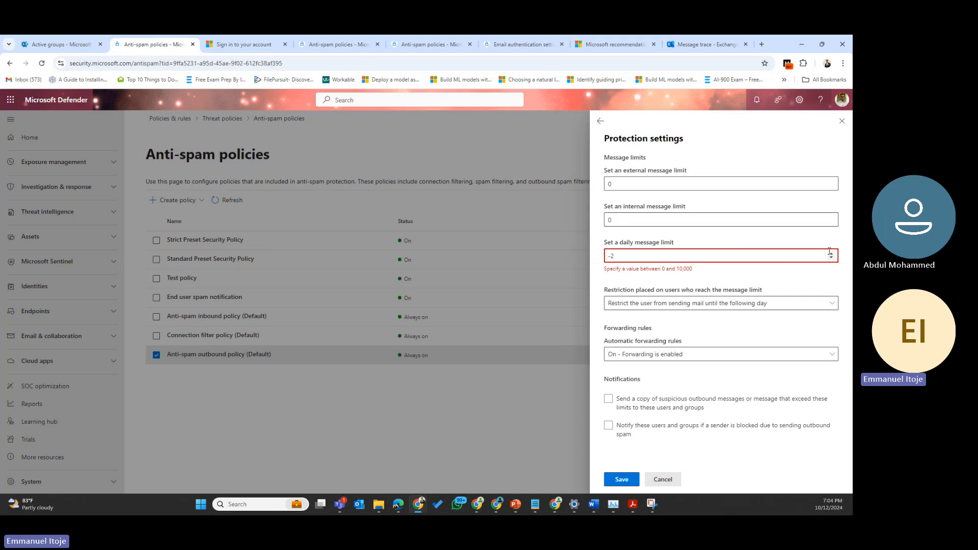
pyautogui.click(832, 254)
pyautogui.click(831, 253)
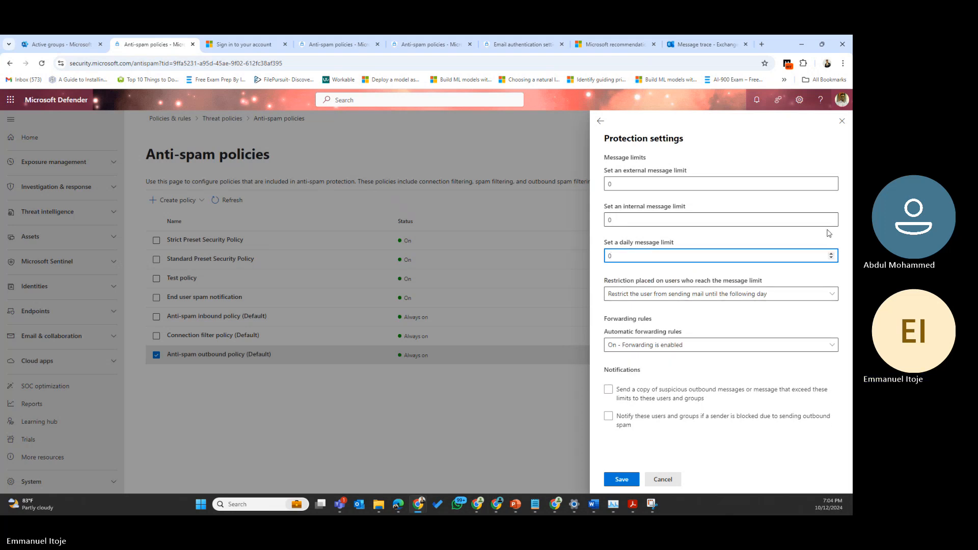
pyautogui.click(780, 219)
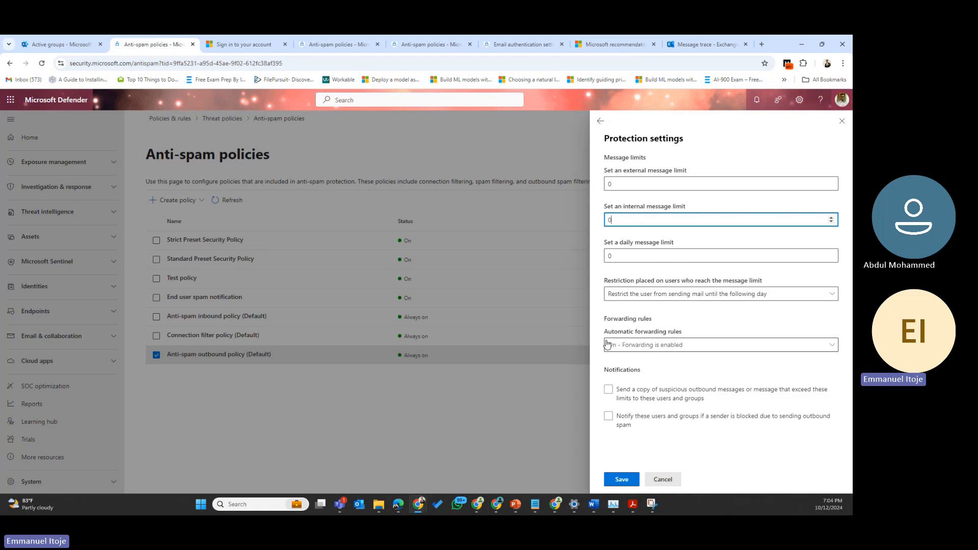
pyautogui.click(750, 293)
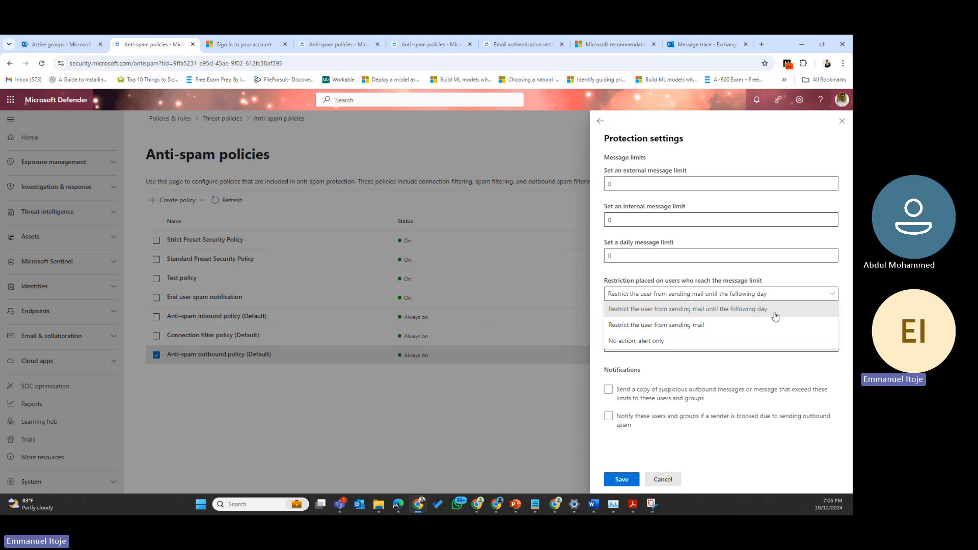
# Step: Set the over-limit restriction to 'Restrict the user from sending mail'
pyautogui.click(617, 326)
pyautogui.click(802, 298)
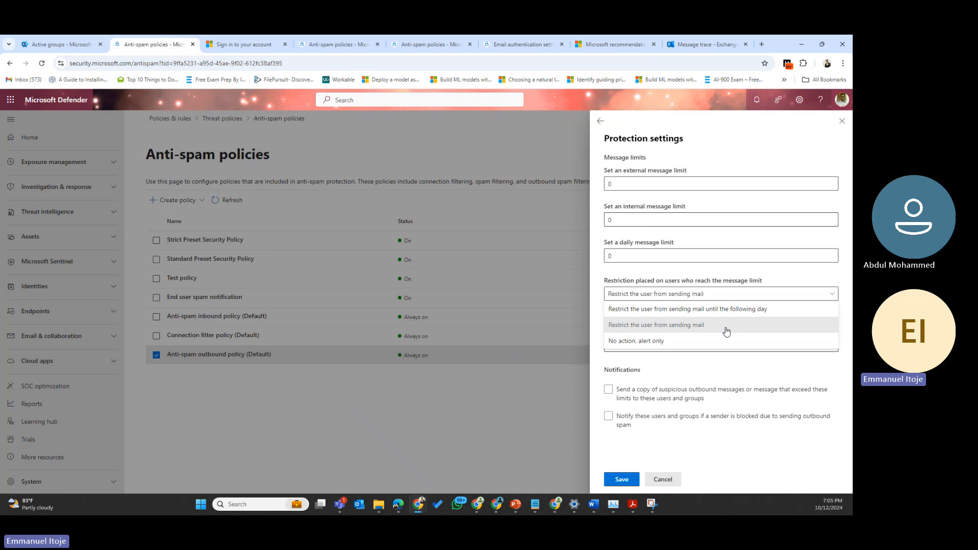
pyautogui.click(836, 280)
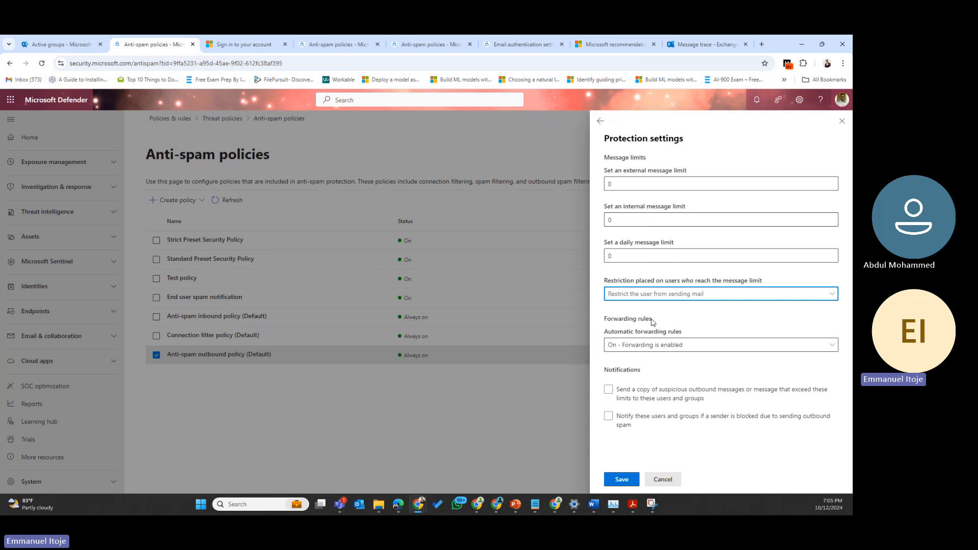
pyautogui.moveTo(667, 320); pyautogui.dragTo(601, 326)
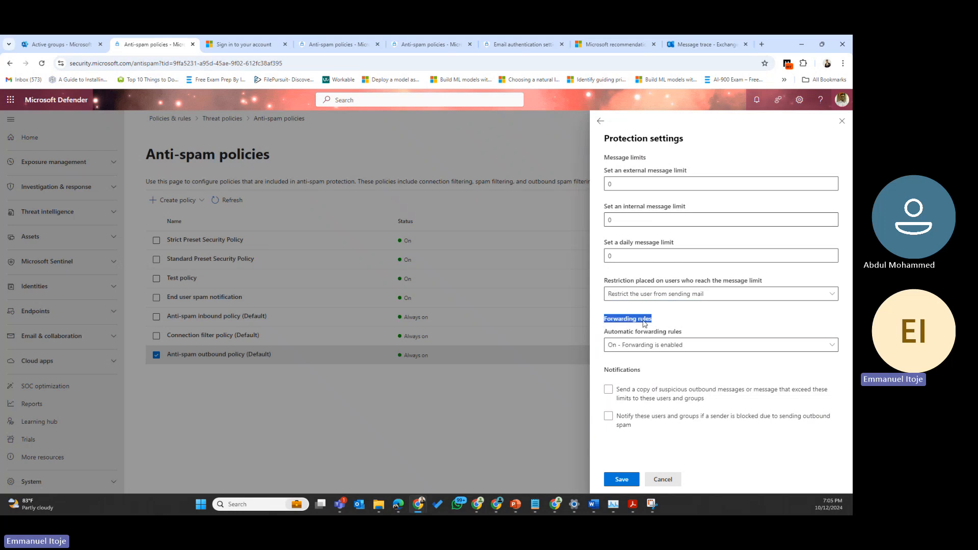
pyautogui.click(627, 349)
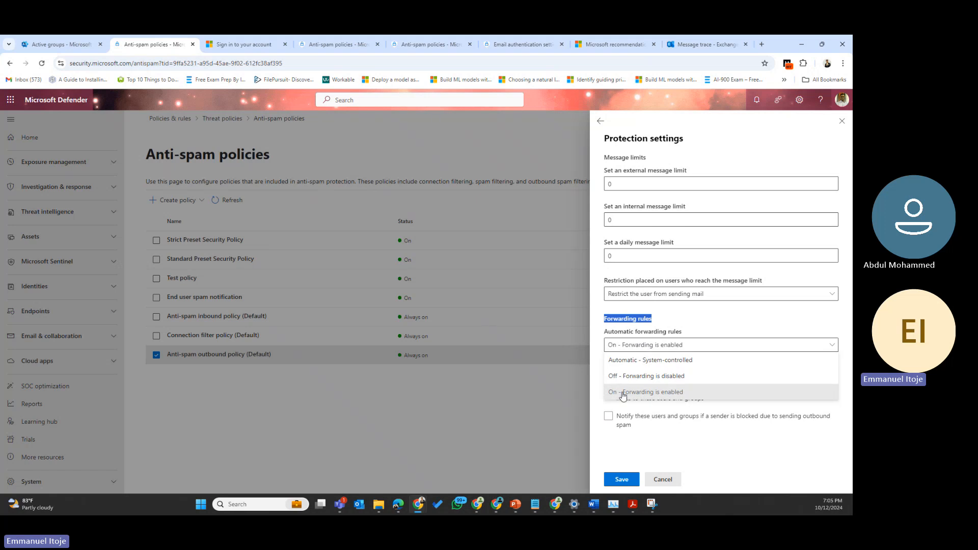
pyautogui.click(635, 360)
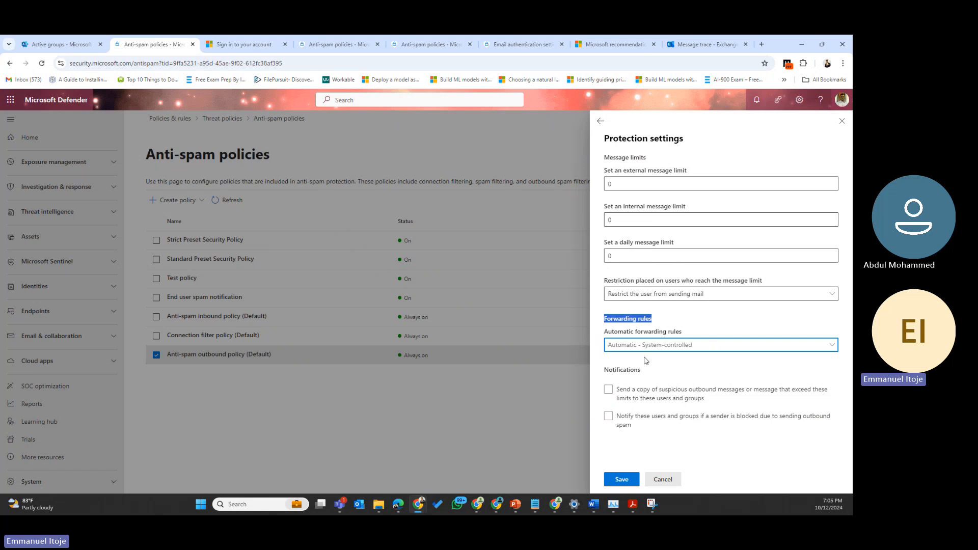
pyautogui.click(705, 347)
pyautogui.click(646, 393)
# Step: Choose 'Automatic - System-controlled' for the Automatic forwarding rules
pyautogui.click(652, 346)
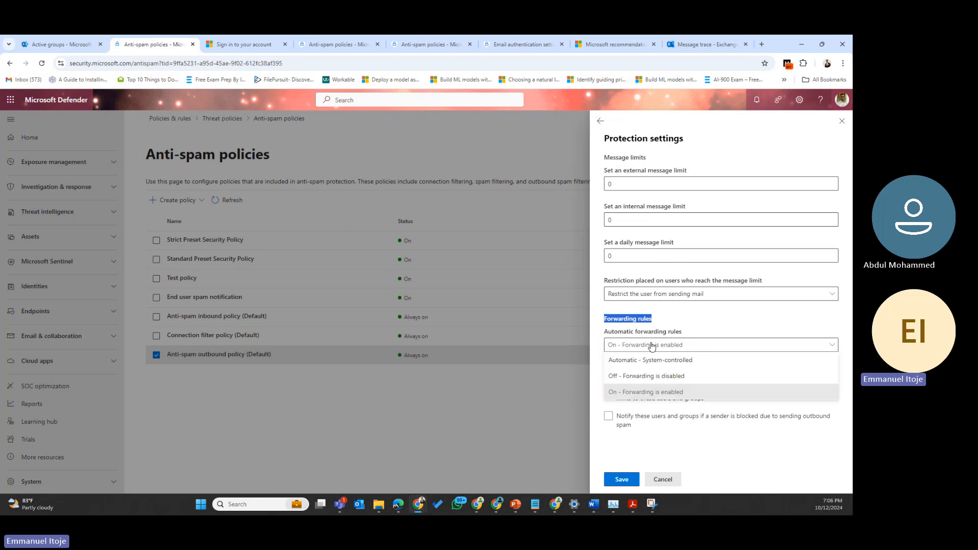
pyautogui.click(631, 360)
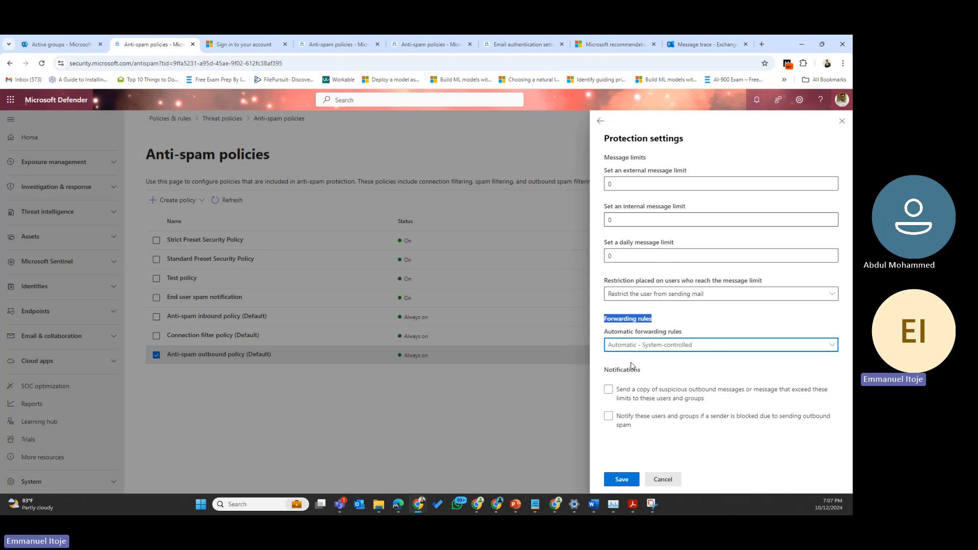
# Step: Set automatic forwarding to 'On - Forwarding is enabled', leaving suspicious-message copies off
pyautogui.click(680, 347)
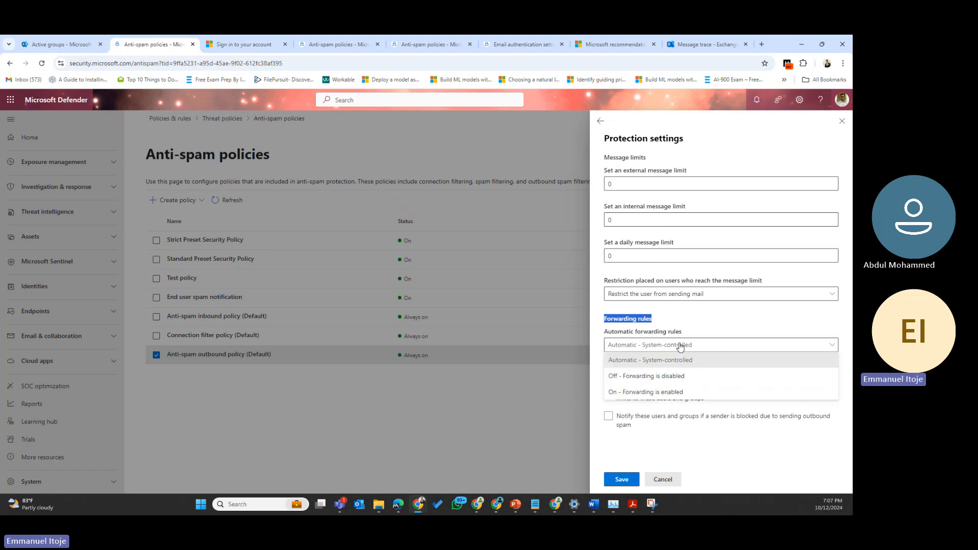
pyautogui.click(640, 399)
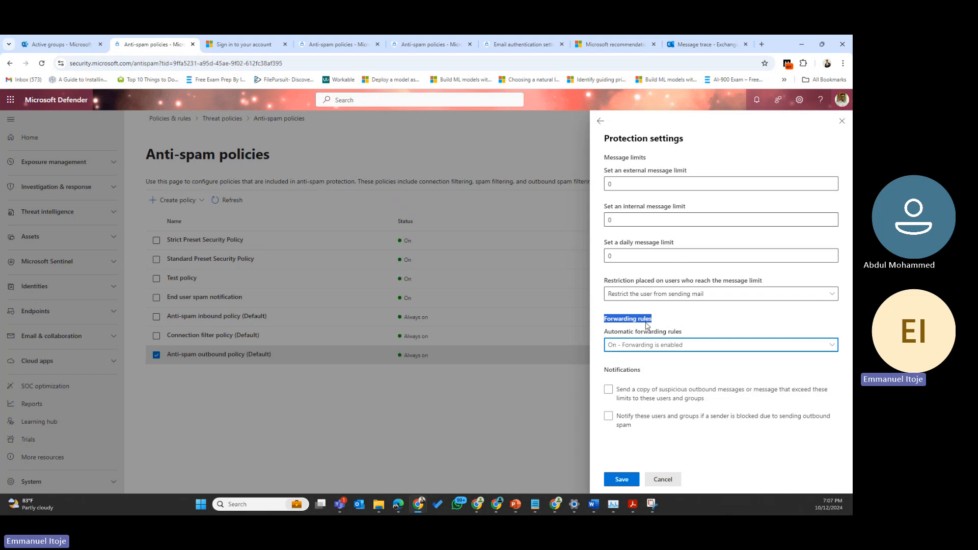
pyautogui.click(634, 395)
# Step: Cancel the protection settings edits, close the outbound policy details, and expand Create policy
pyautogui.click(661, 479)
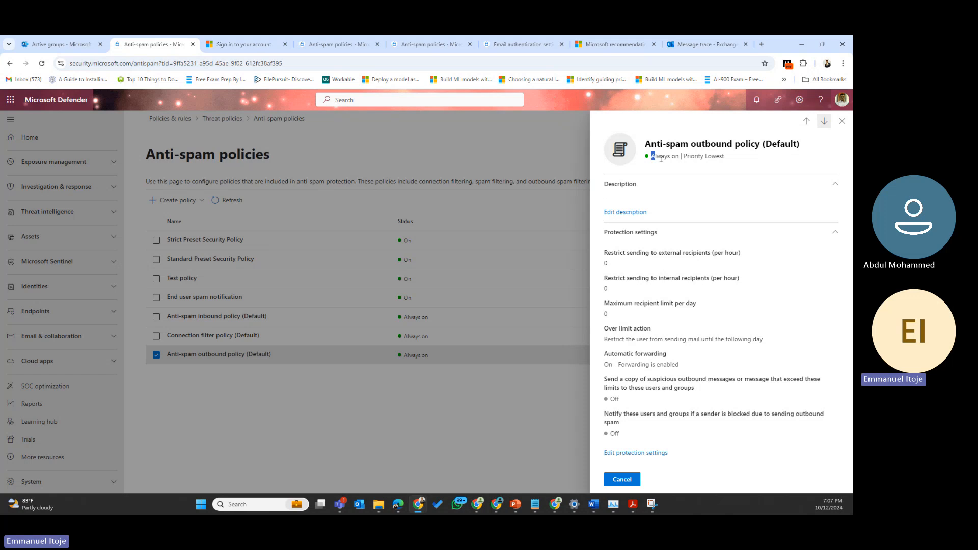
pyautogui.moveTo(652, 156)
pyautogui.mouseDown()
pyautogui.moveTo(683, 156)
pyautogui.moveTo(670, 157)
pyautogui.mouseUp()
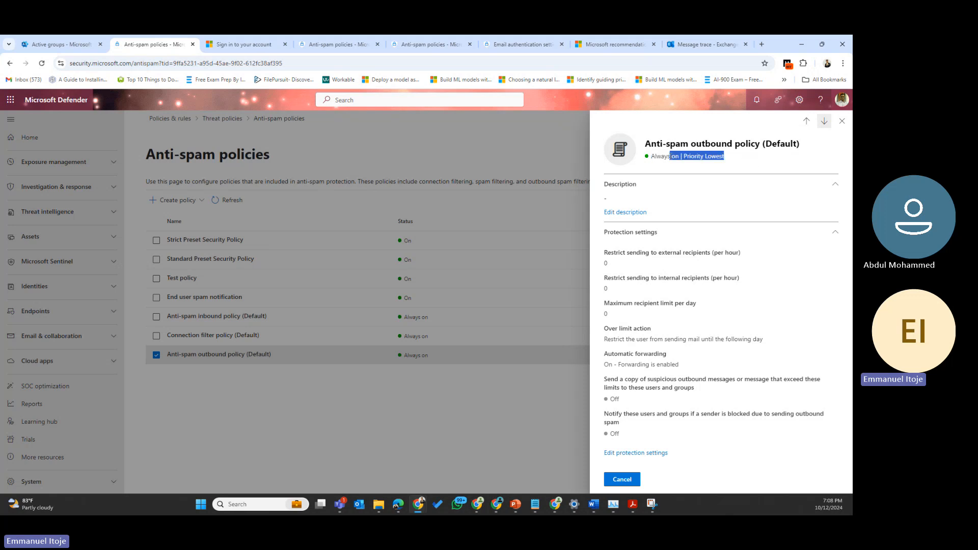
pyautogui.click(842, 123)
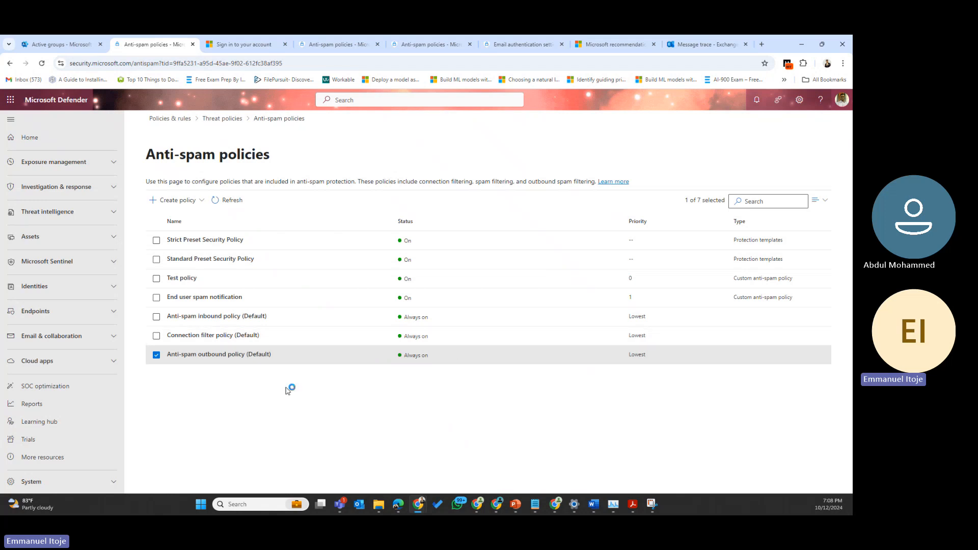
pyautogui.click(178, 203)
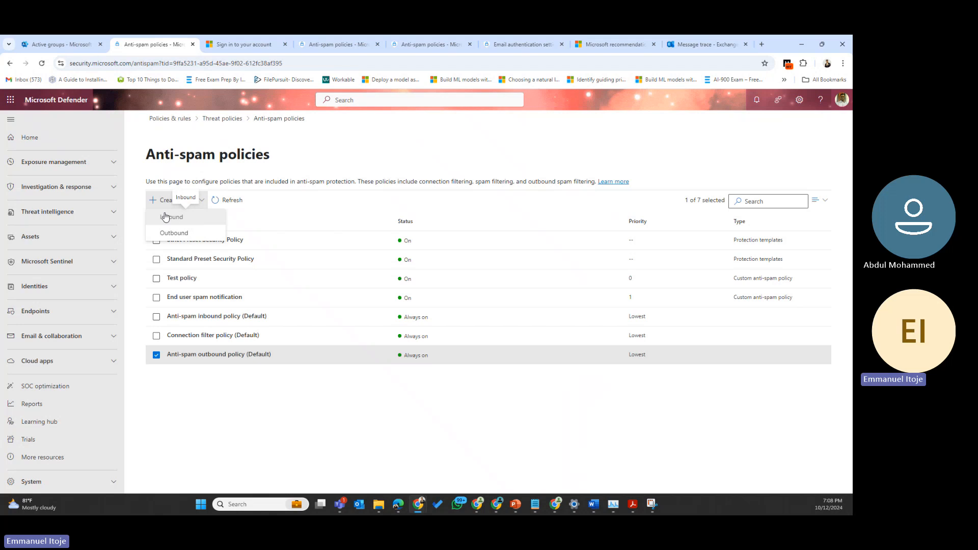
# Step: Start a new outbound anti-spam policy and name it AntispanOutboundDemo
pyautogui.click(181, 238)
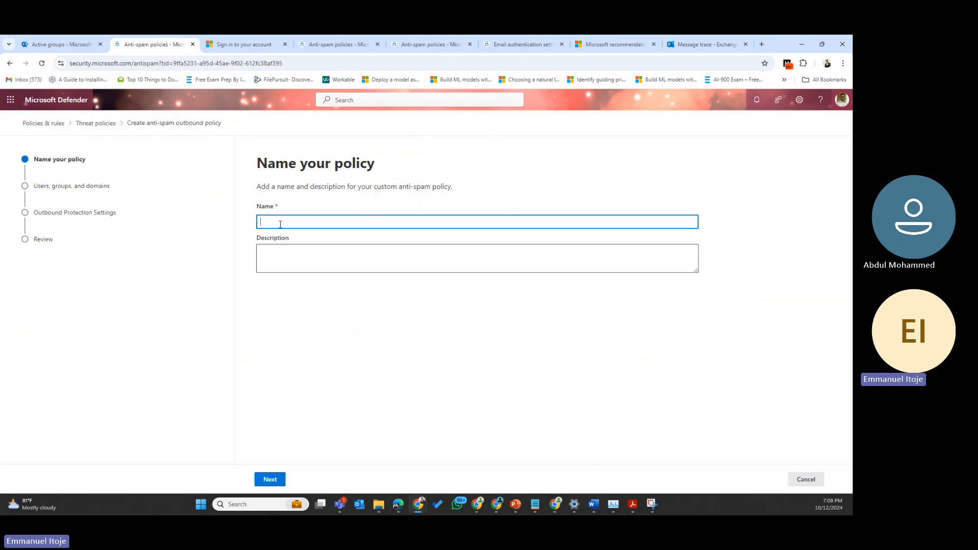
pyautogui.click(279, 224)
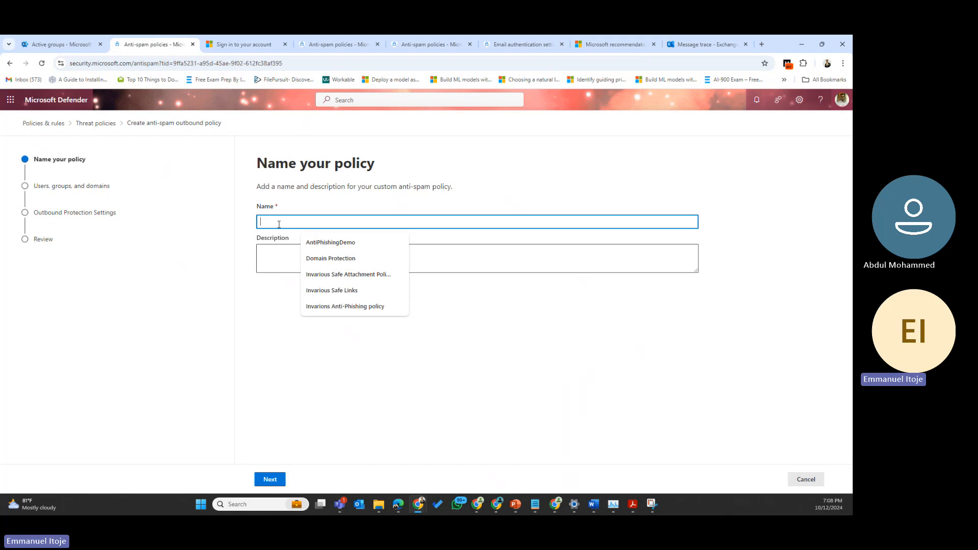
pyautogui.write('Antsp')
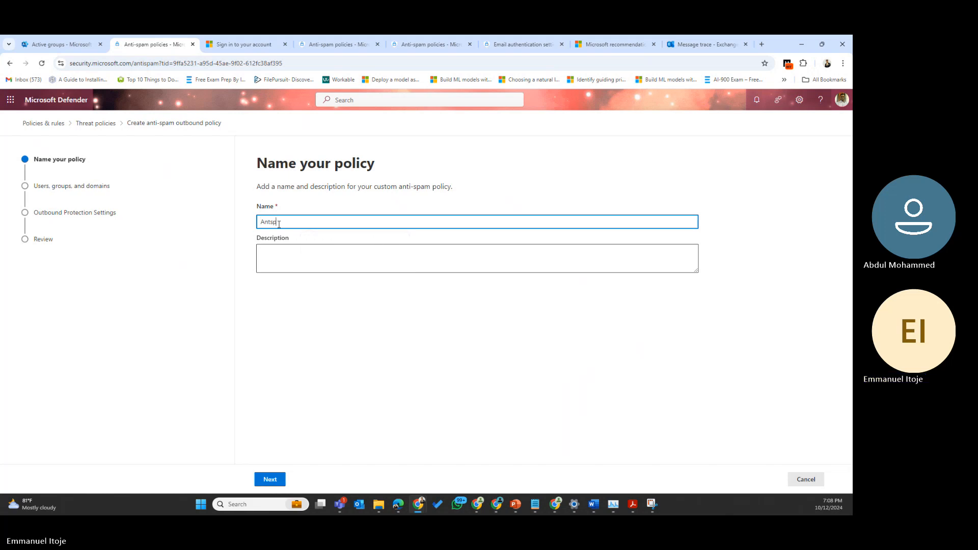
pyautogui.press('BackSpace')
pyautogui.press('BackSpace')
pyautogui.write('ispam')
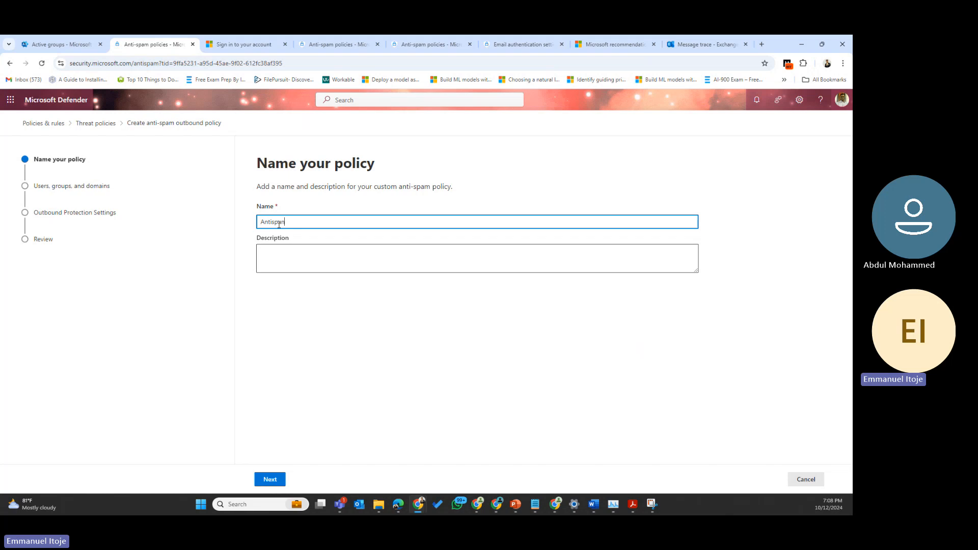
pyautogui.write('OutboundDem')
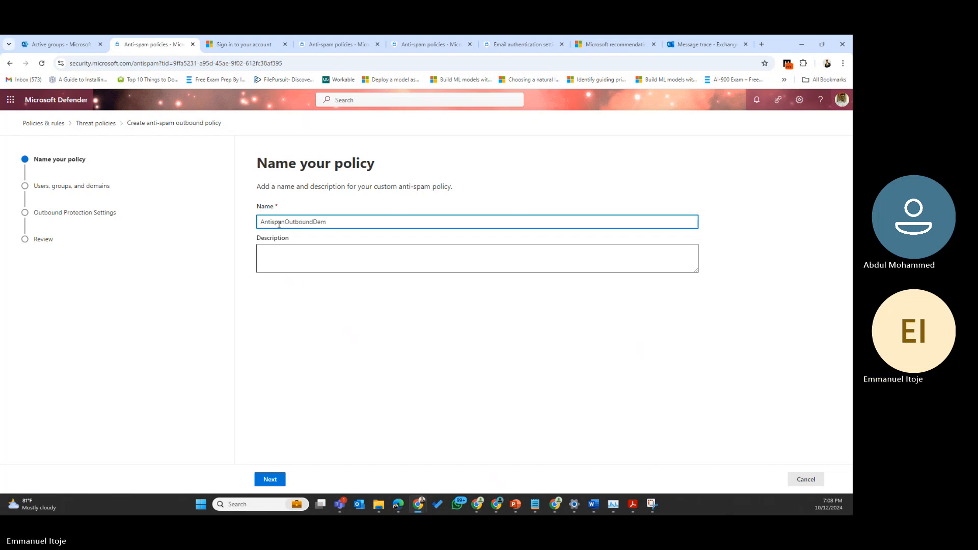
pyautogui.press('BackSpace')
pyautogui.write('m')
# Step: Copy the policy name into the Description field and continue
pyautogui.doubleClick(309, 224)
pyautogui.hotkey('ctrl', 'c')
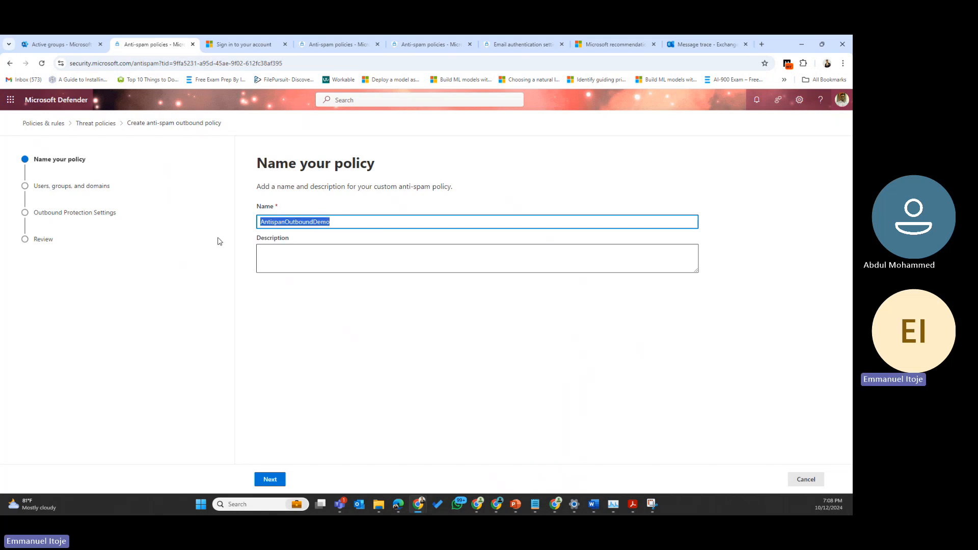
pyautogui.click(288, 262)
pyautogui.hotkey('ctrl', 'v')
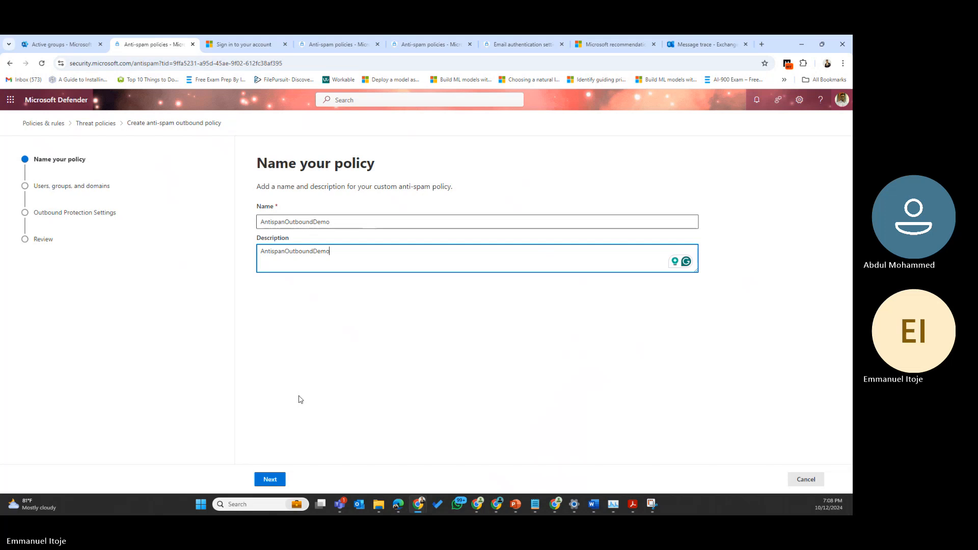
pyautogui.click(272, 481)
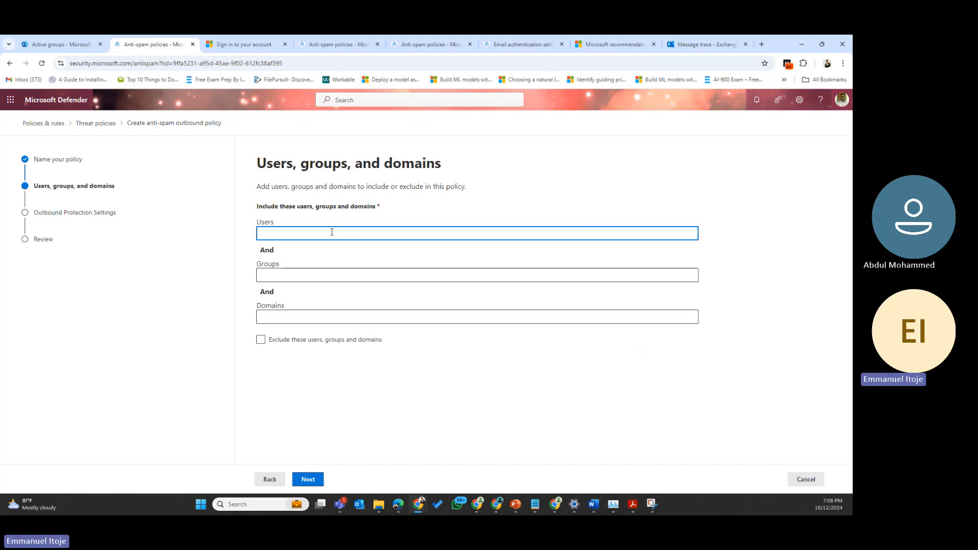
# Step: Add one suggested user to the policy's included Users and continue to Protection settings
pyautogui.click(302, 276)
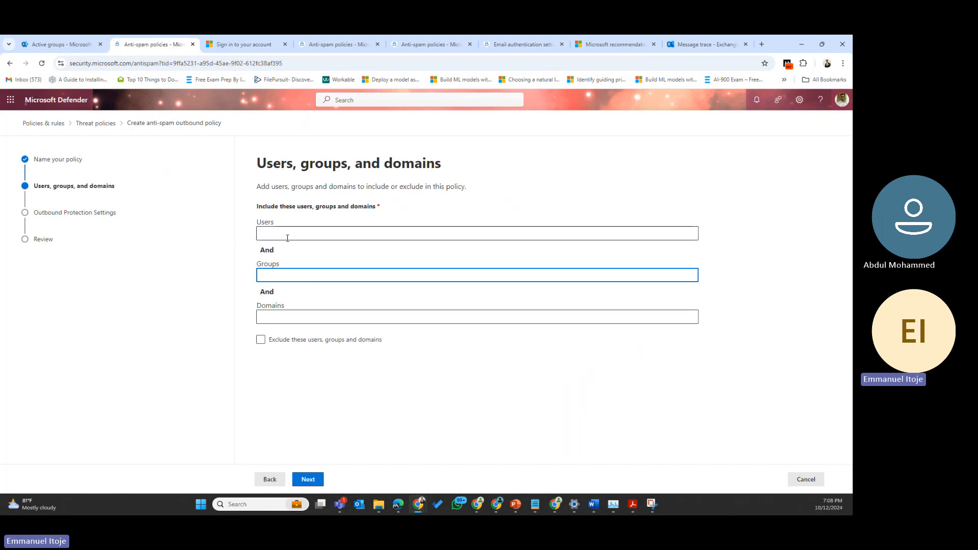
pyautogui.click(291, 315)
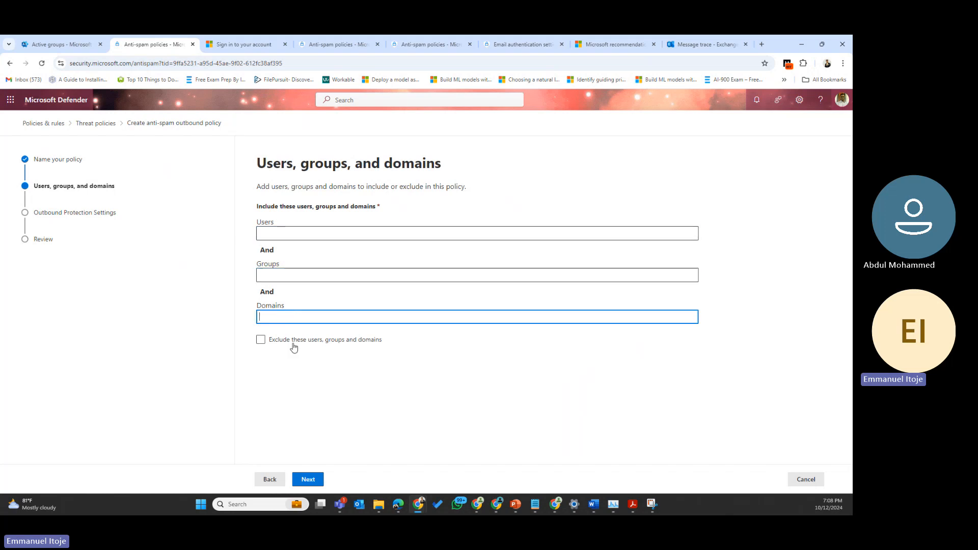
pyautogui.click(313, 484)
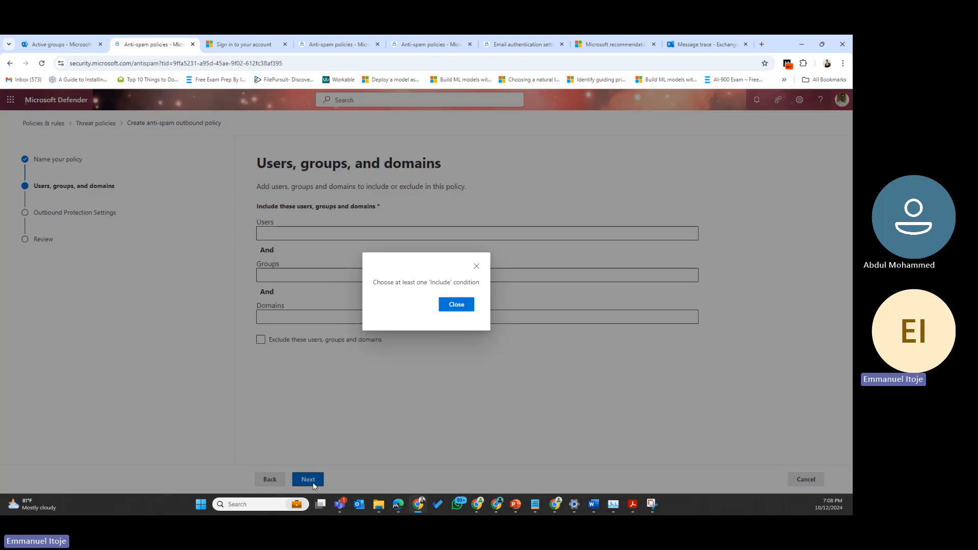
pyautogui.click(467, 306)
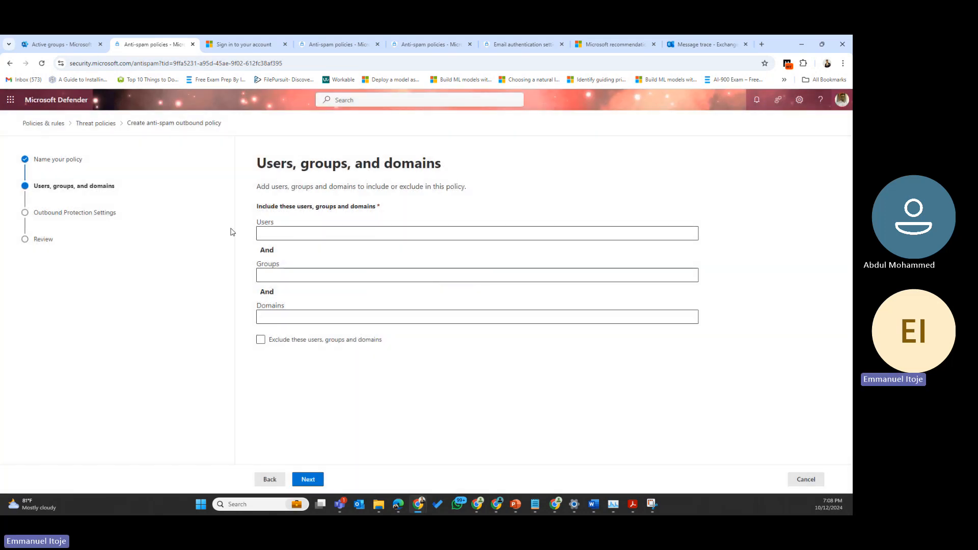
pyautogui.click(305, 232)
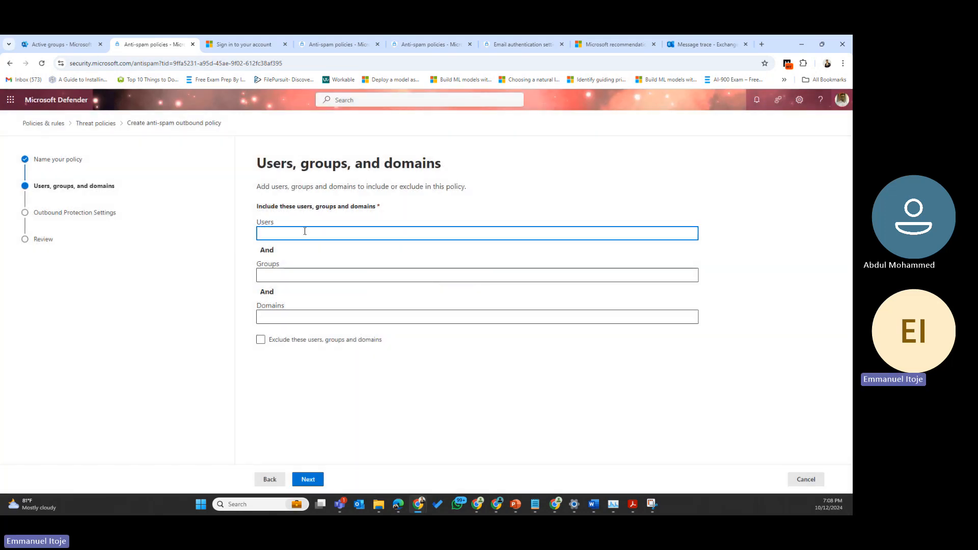
pyautogui.write('joan')
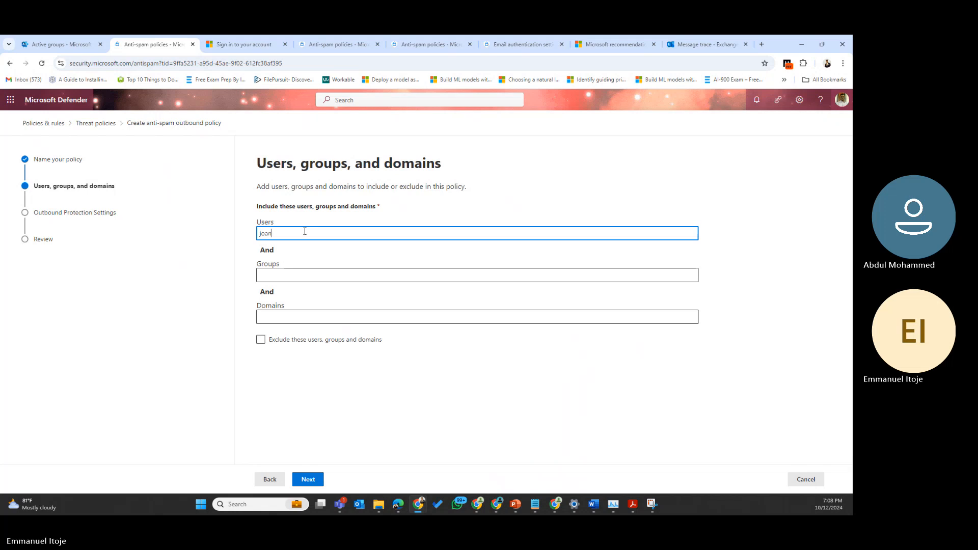
pyautogui.click(311, 270)
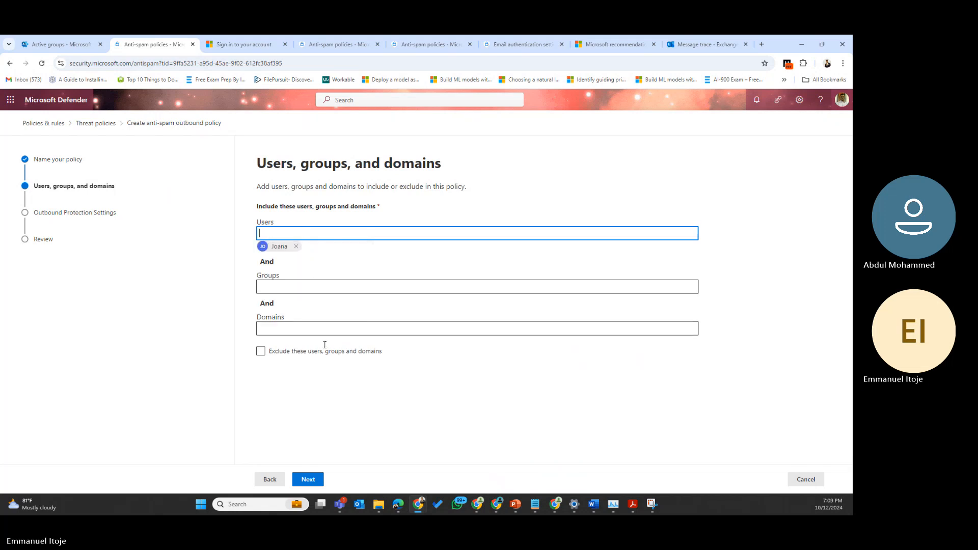
pyautogui.click(304, 481)
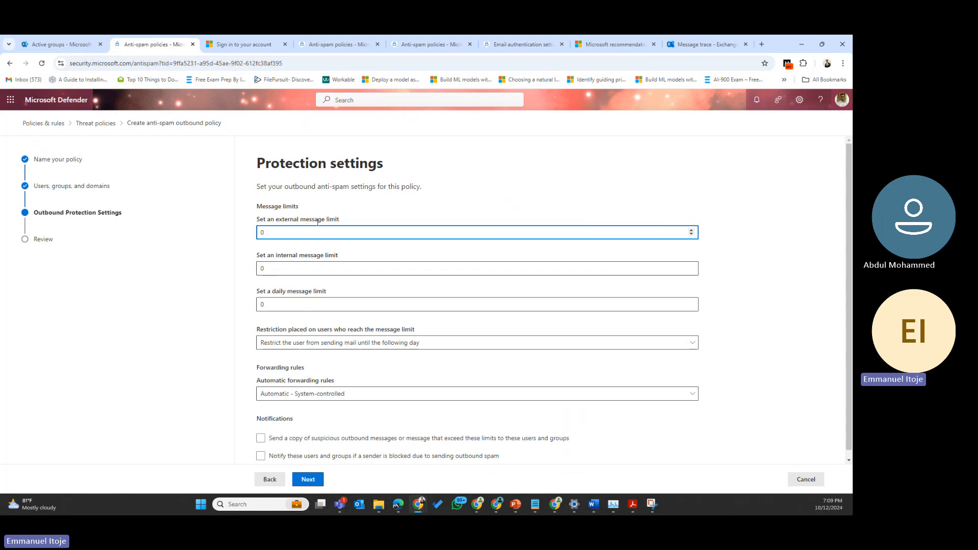
# Step: Keep the external message limit at 0, restrict over-limit users from sending, and keep Automatic forwarding
pyautogui.scroll(-2, 318, 233)
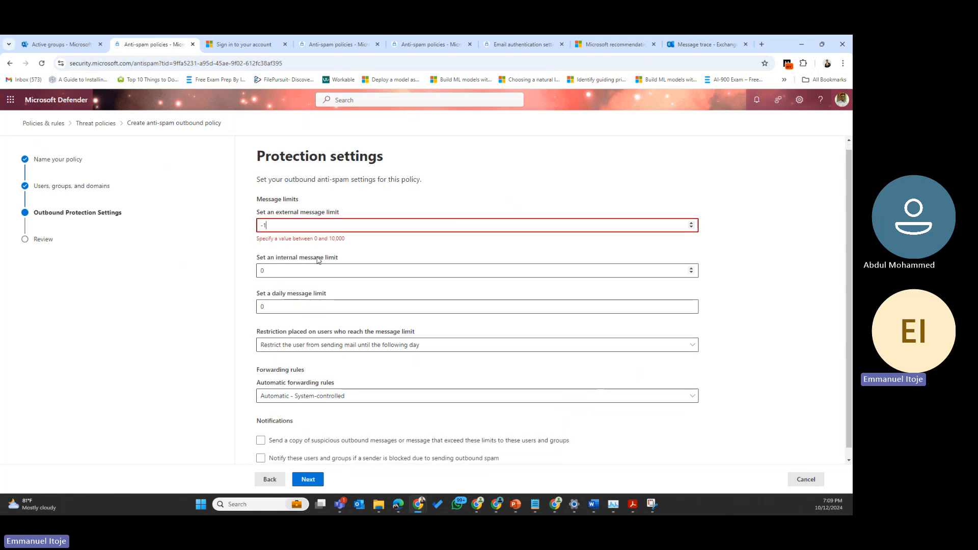
pyautogui.click(692, 222)
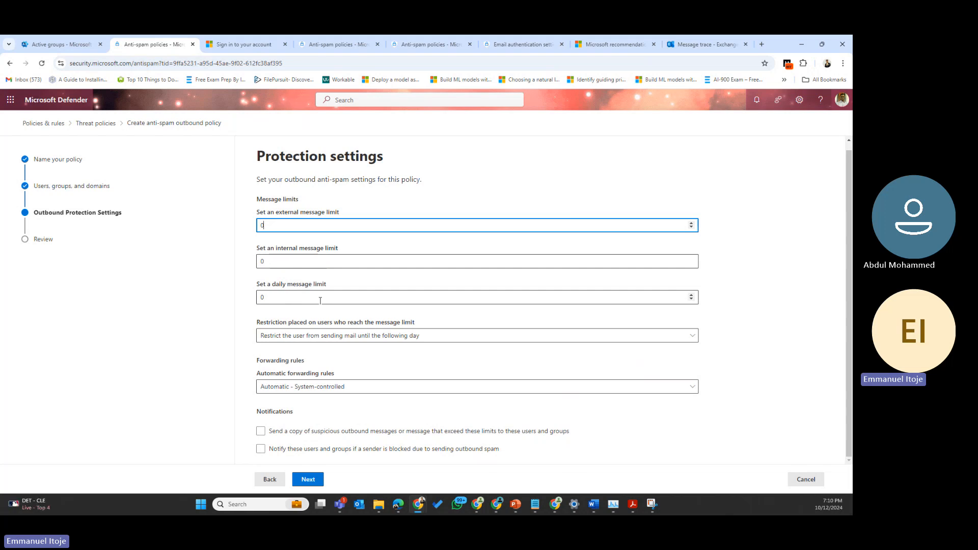
pyautogui.click(437, 339)
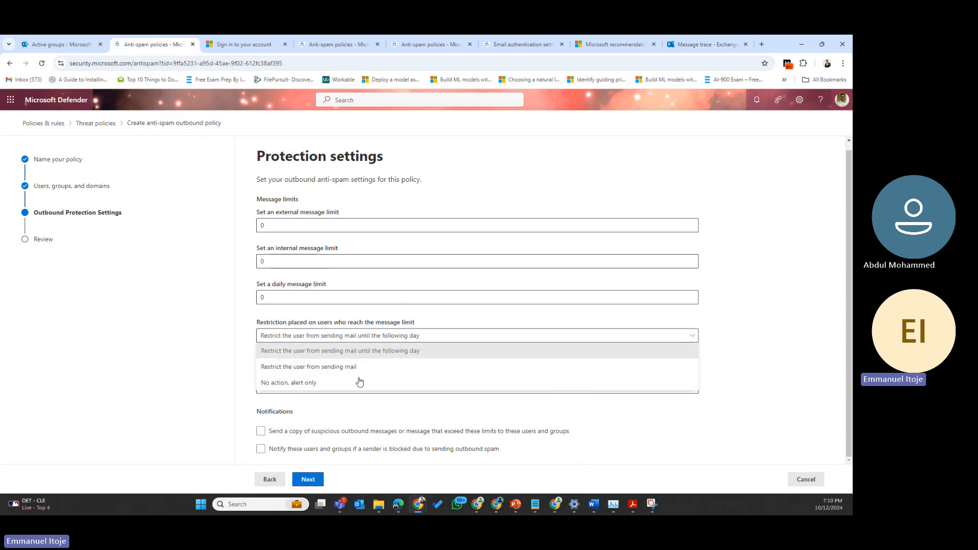
pyautogui.click(321, 368)
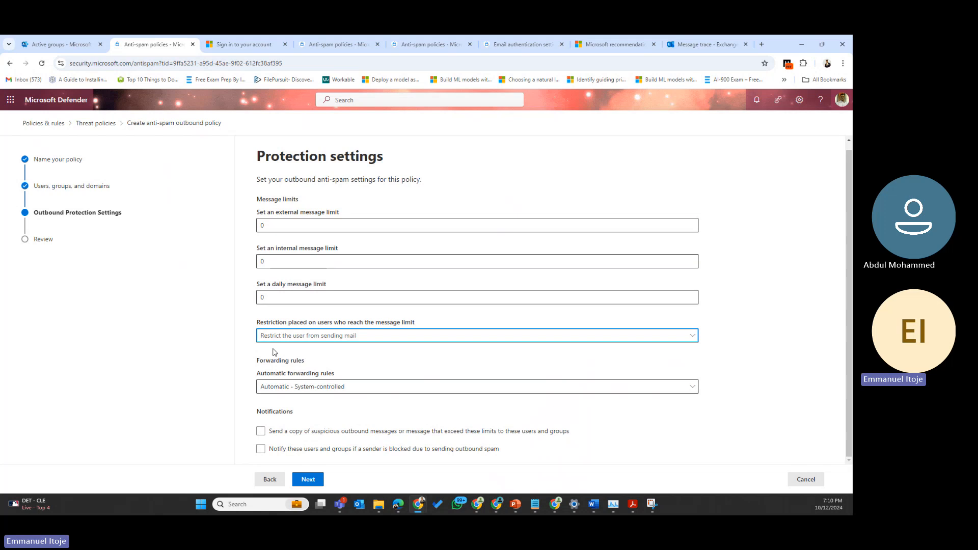
pyautogui.click(311, 338)
pyautogui.click(224, 359)
pyautogui.click(290, 387)
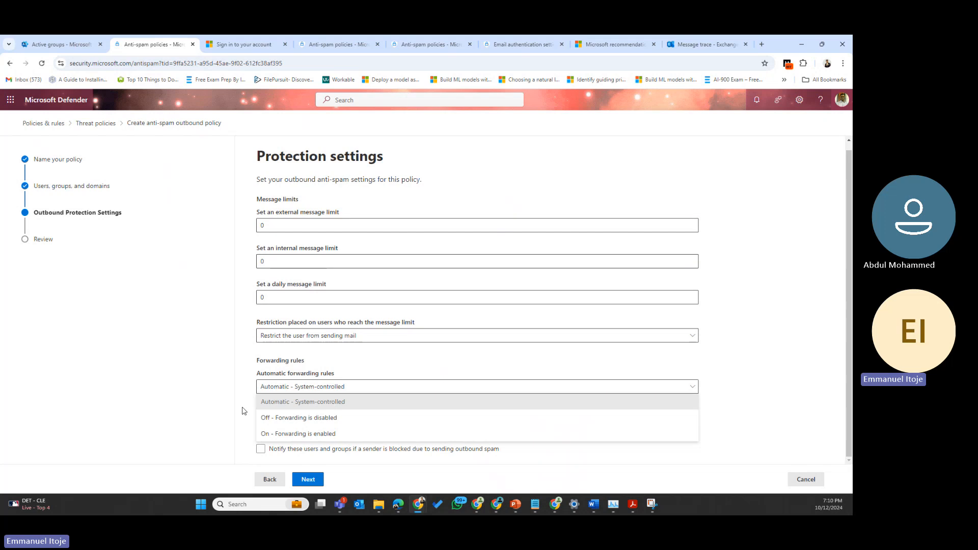
pyautogui.click(60, 373)
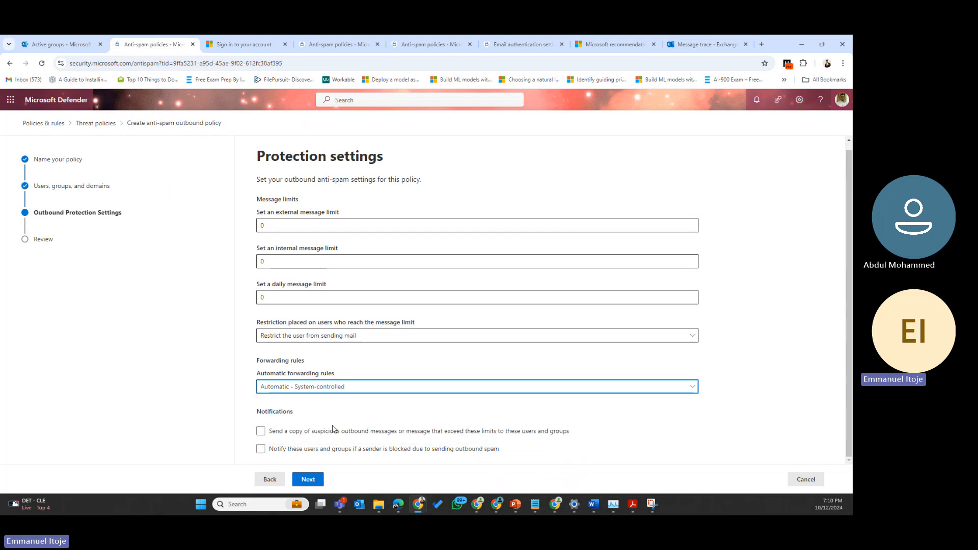
# Step: Leave both notification checkboxes cleared and move on to the Review page
pyautogui.click(273, 434)
pyautogui.click(260, 431)
pyautogui.click(267, 452)
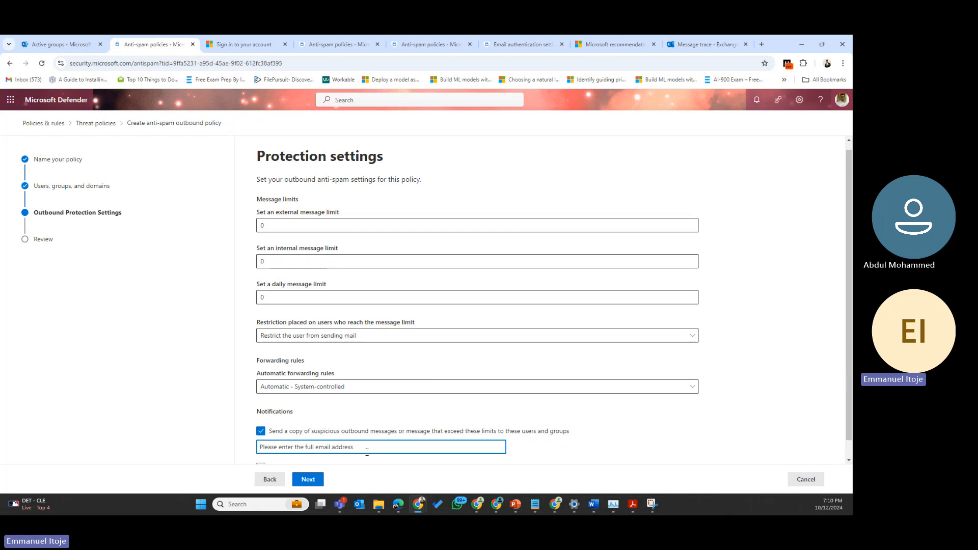
pyautogui.scroll(-1, 284, 390)
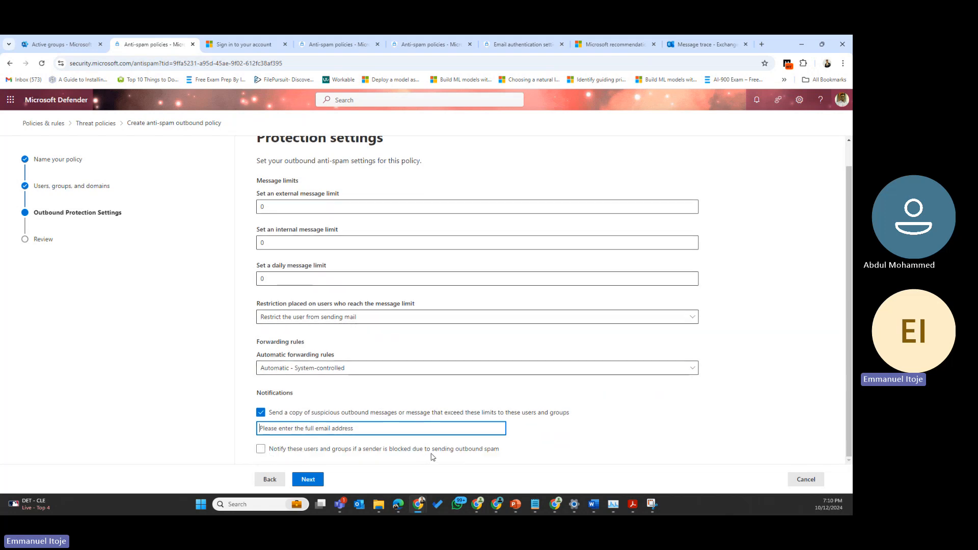
pyautogui.click(263, 451)
pyautogui.scroll(-1, 275, 446)
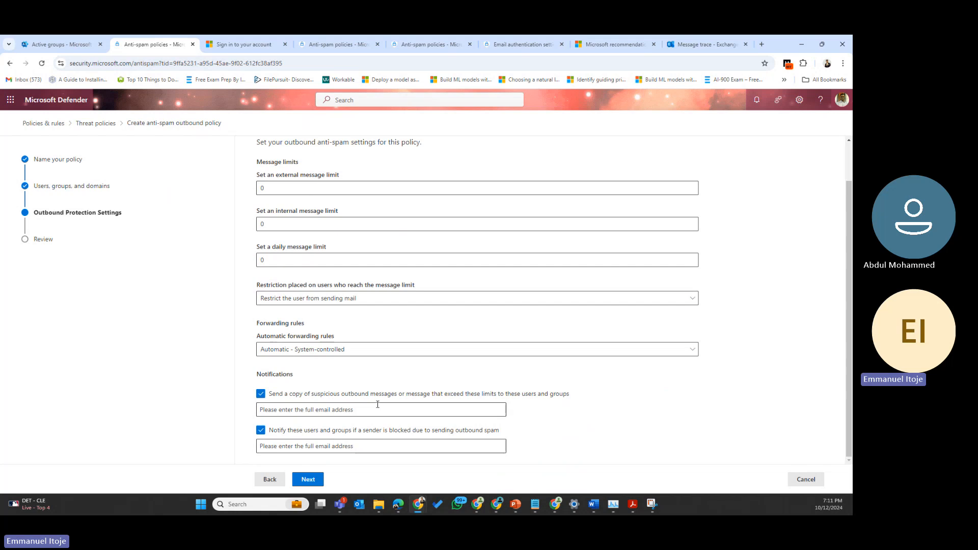
pyautogui.click(309, 479)
pyautogui.click(459, 311)
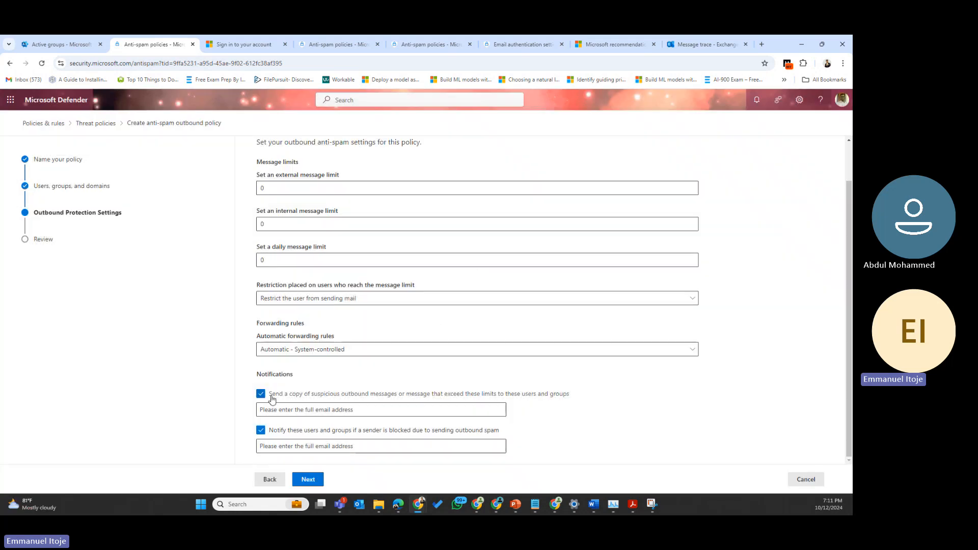
pyautogui.click(271, 398)
pyautogui.click(278, 431)
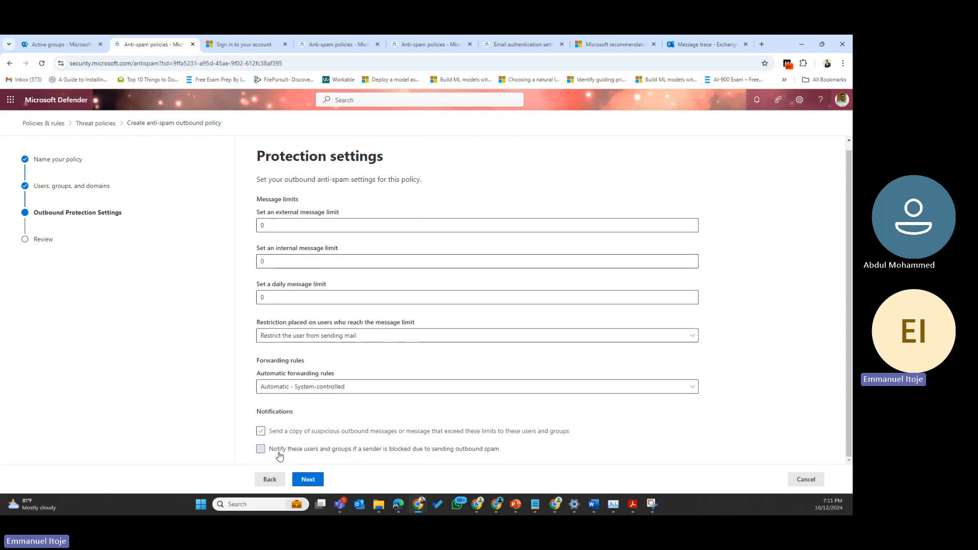
pyautogui.click(308, 479)
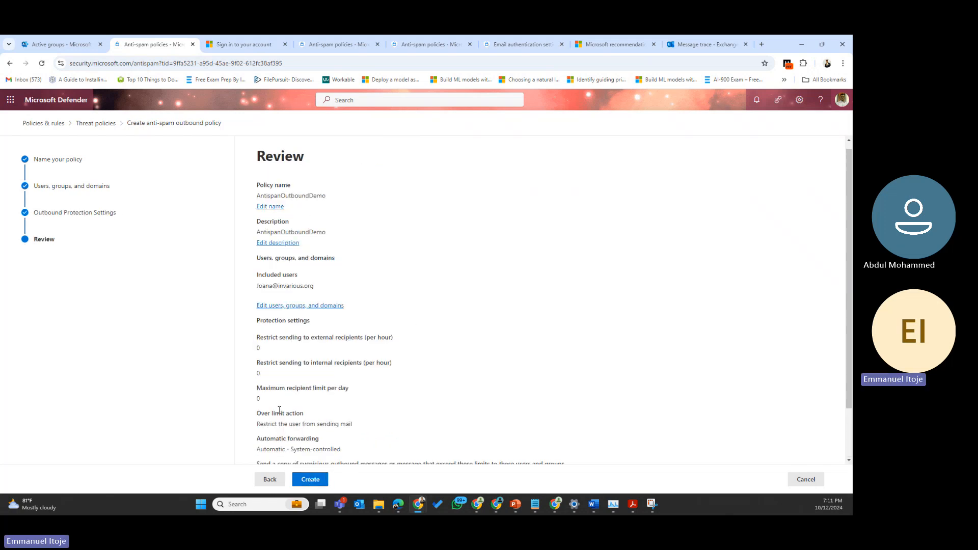
# Step: Create the AntispanOutboundDemo policy from the Review page and close the confirmation
pyautogui.scroll(-2, 279, 410)
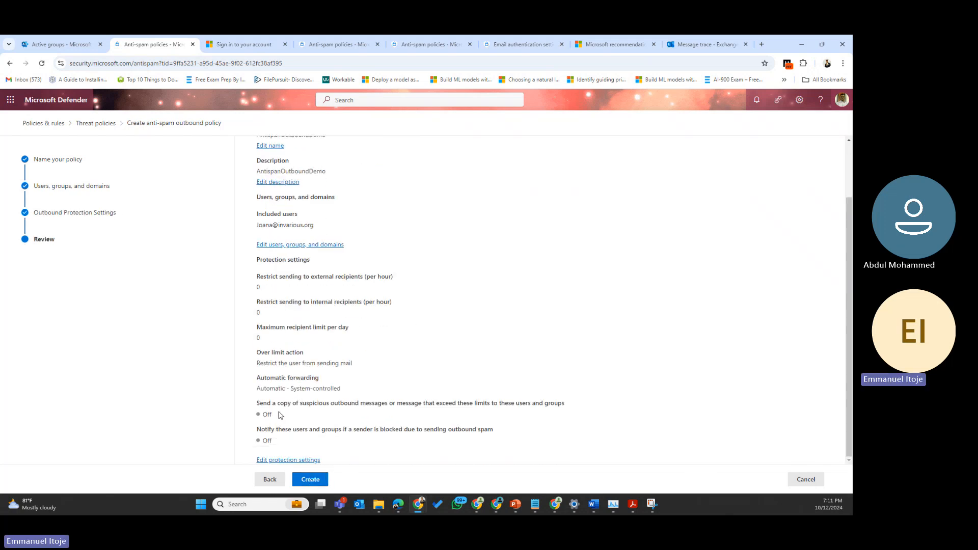
pyautogui.click(311, 480)
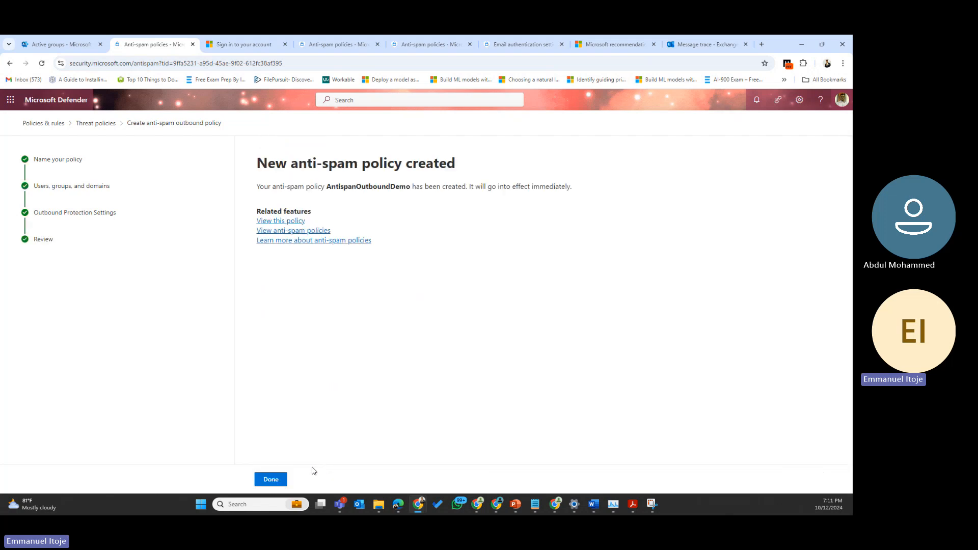
pyautogui.click(271, 481)
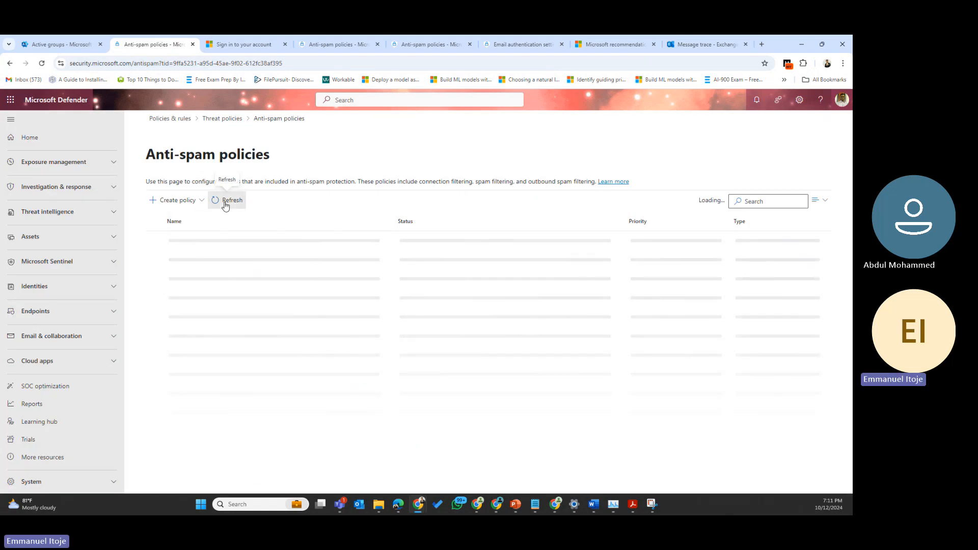
# Step: Reload the page, check AntispanOutboundDemo's details, then open the Test policy details
pyautogui.click(42, 63)
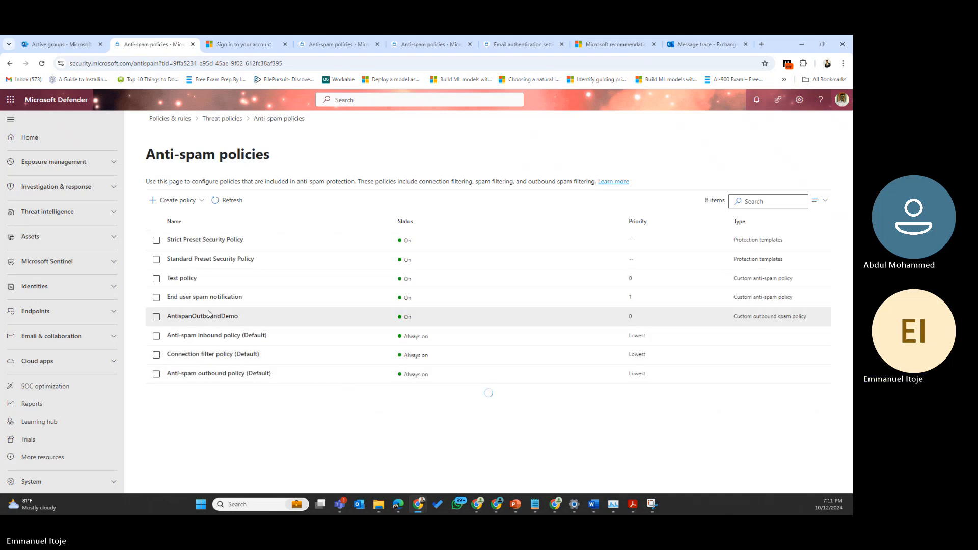
pyautogui.doubleClick(261, 317)
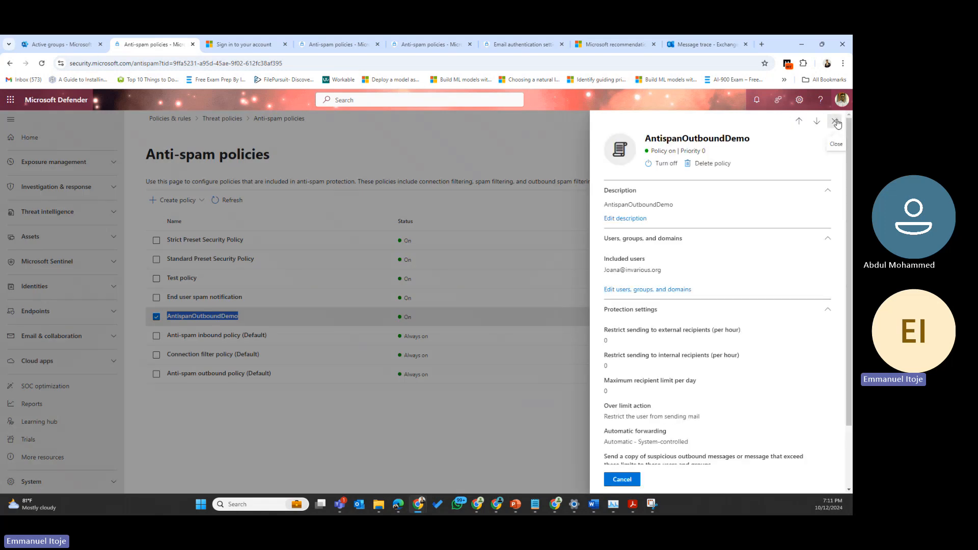
pyautogui.click(841, 120)
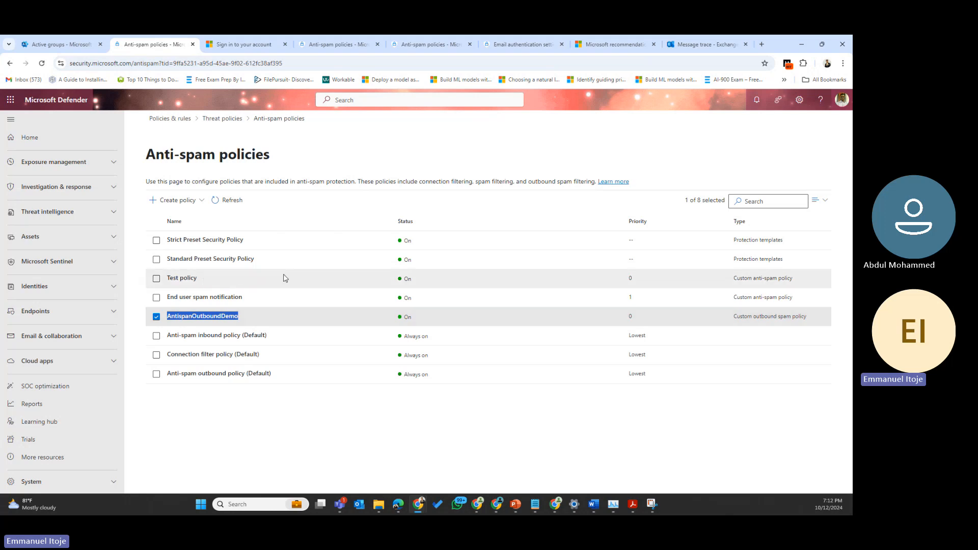
pyautogui.click(643, 282)
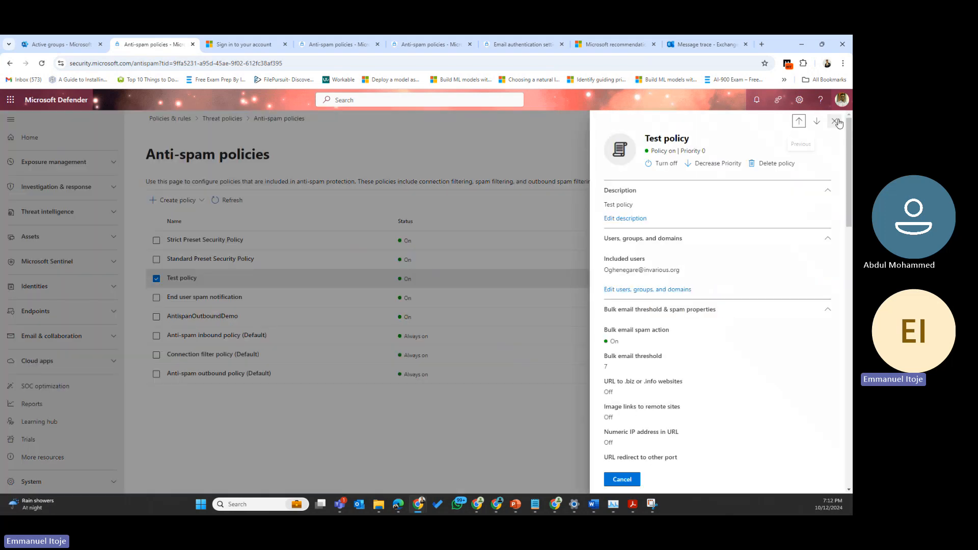
pyautogui.click(834, 123)
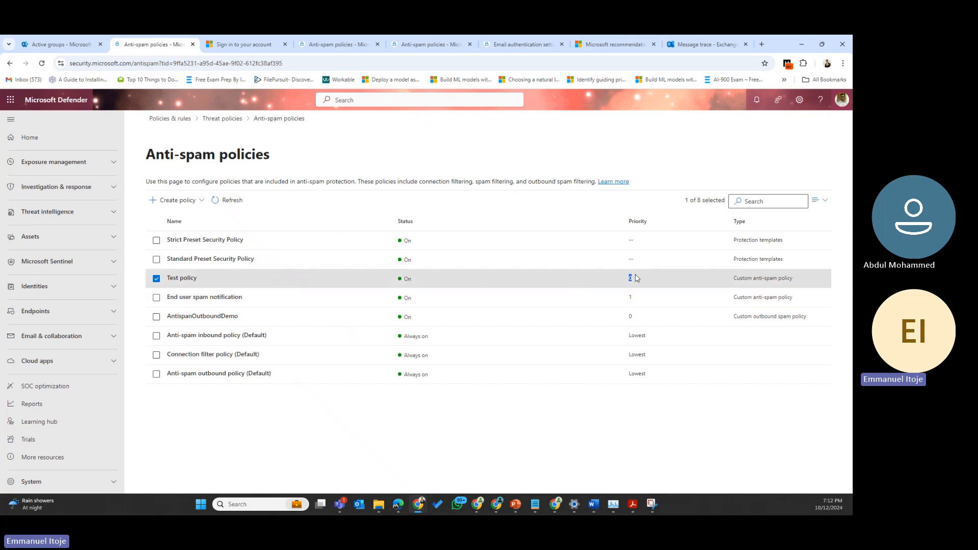
pyautogui.click(636, 278)
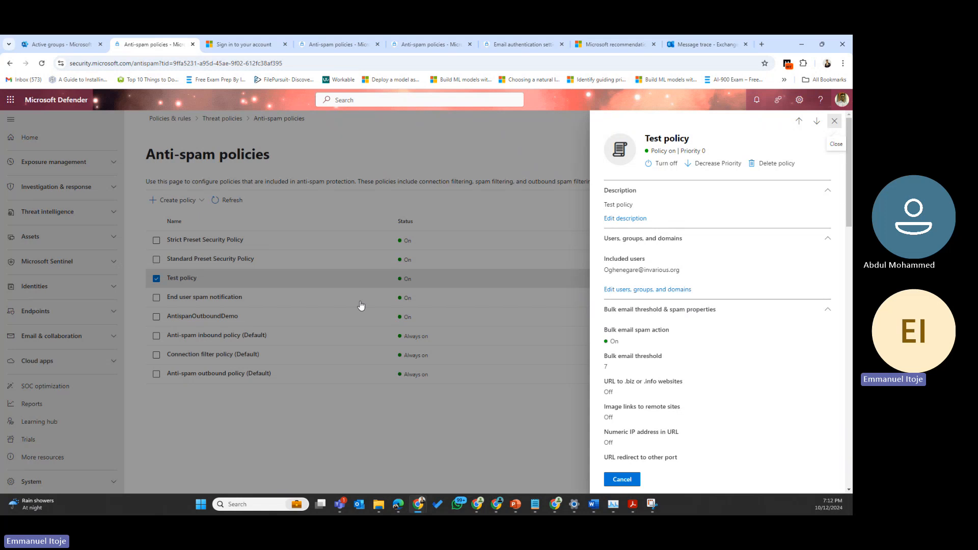
pyautogui.click(834, 121)
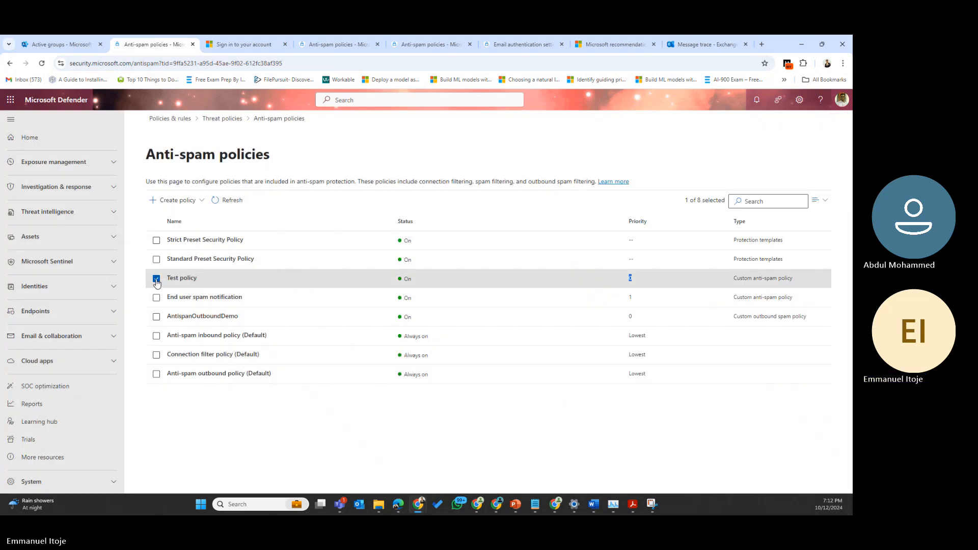
pyautogui.click(156, 278)
pyautogui.click(157, 278)
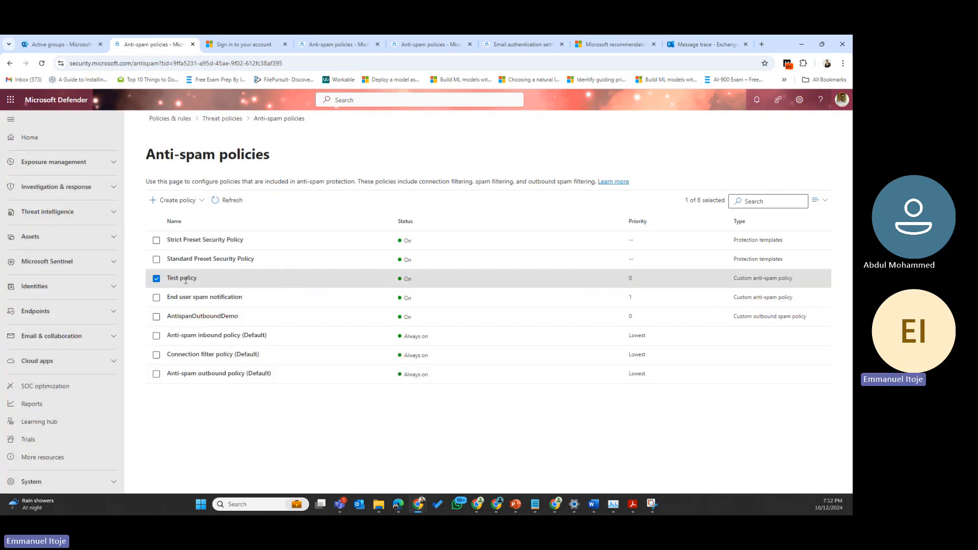
pyautogui.click(186, 280)
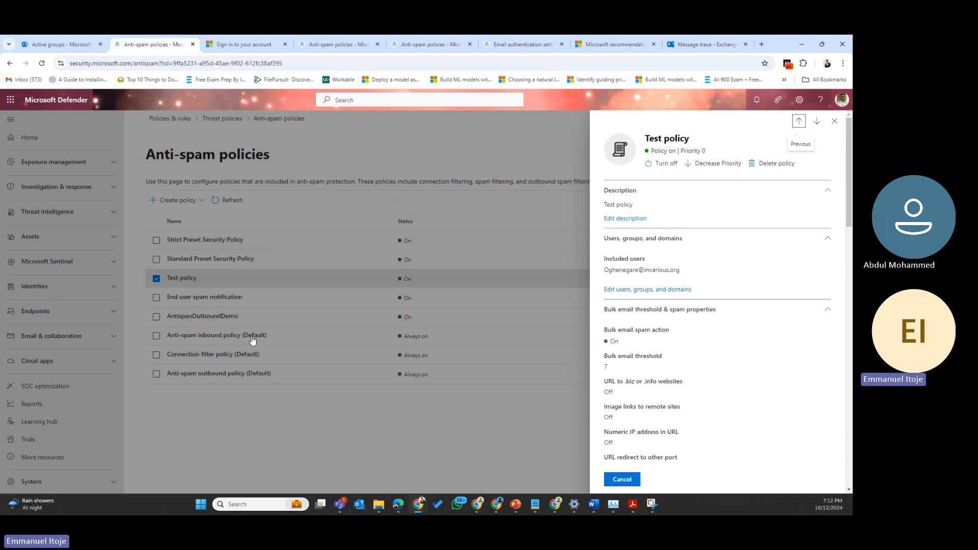
# Step: Turn off Test policy, lower then restore its priority to 0, and close its details
pyautogui.click(666, 163)
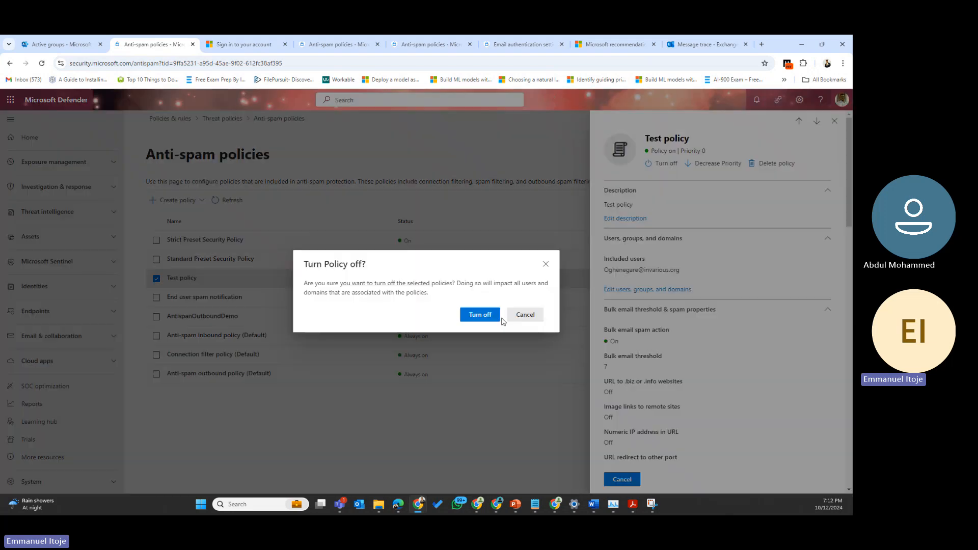
pyautogui.click(477, 316)
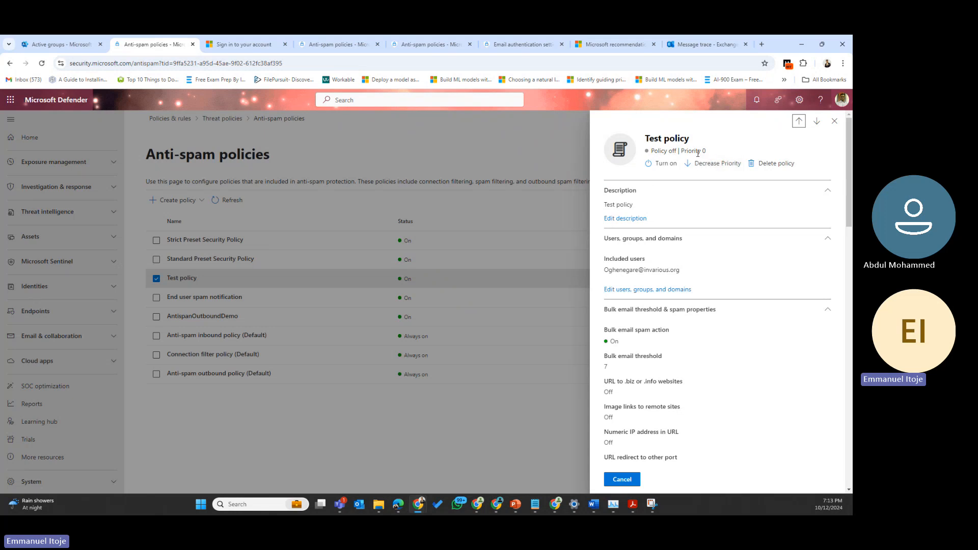
pyautogui.moveTo(707, 151); pyautogui.dragTo(692, 151)
pyautogui.click(719, 164)
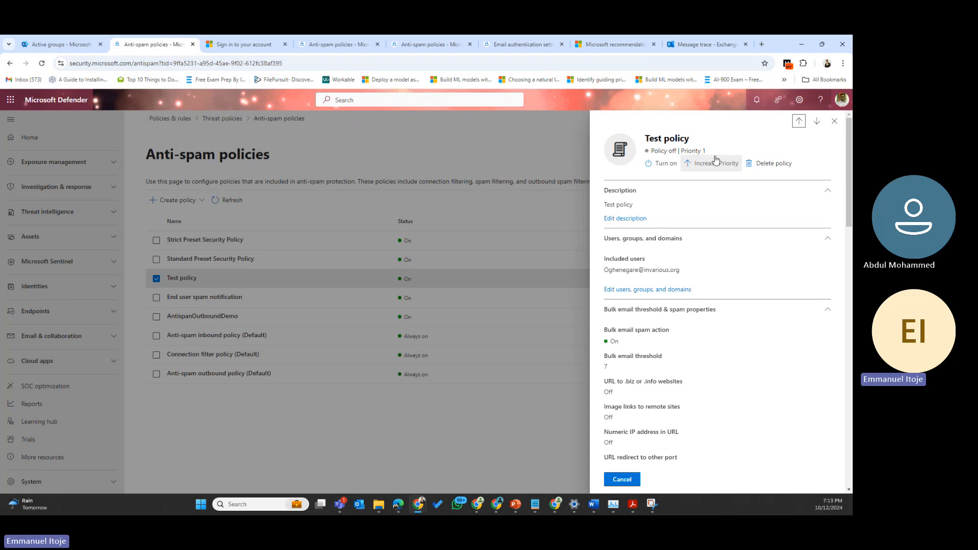
pyautogui.click(715, 166)
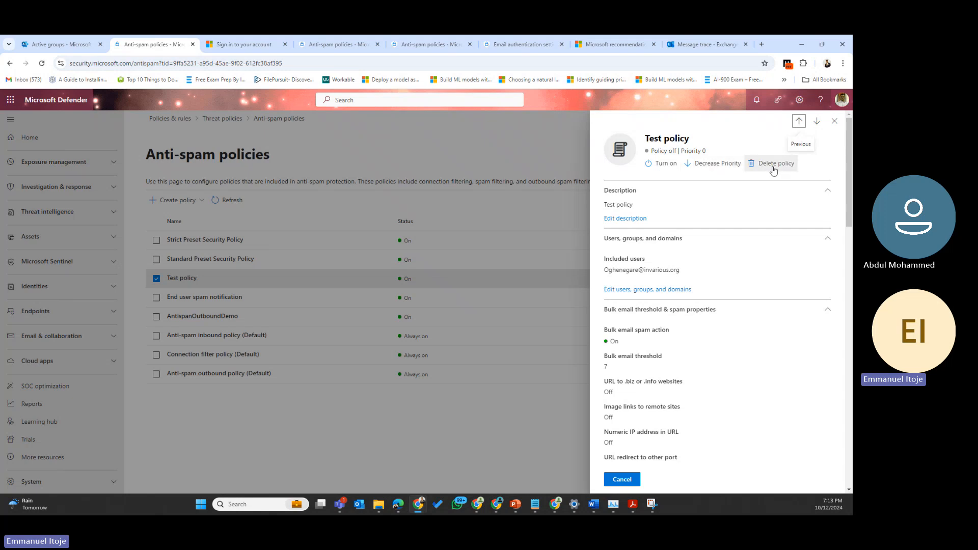
pyautogui.scroll(-3, 726, 314)
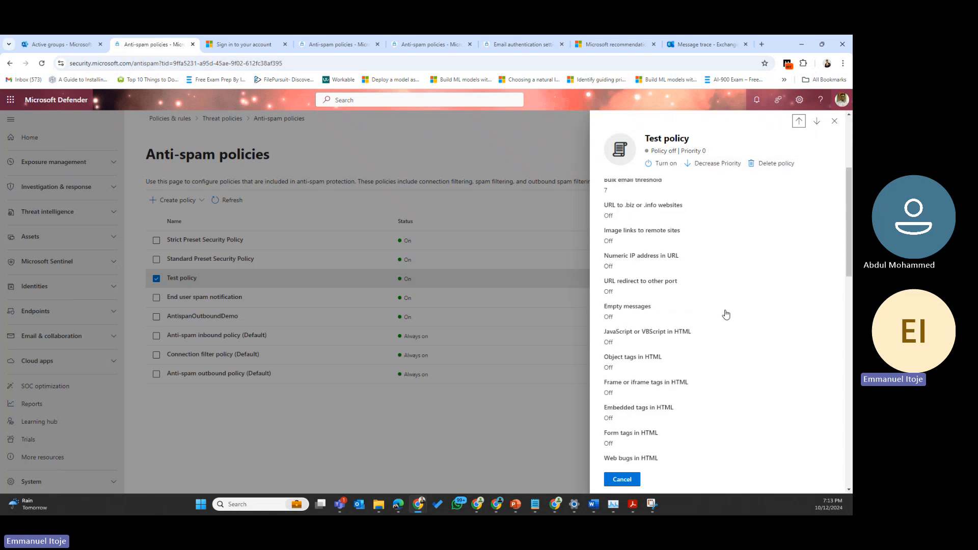
pyautogui.scroll(-4, 725, 314)
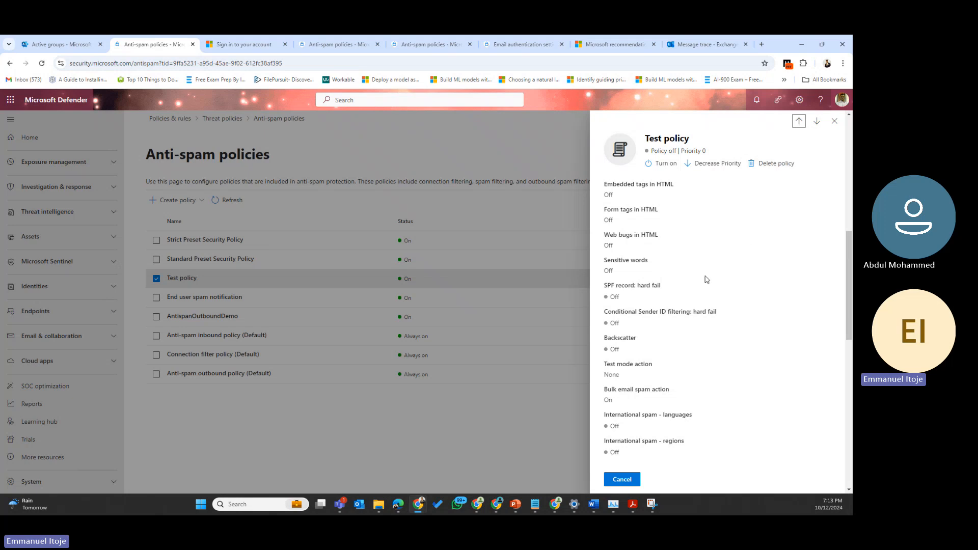
pyautogui.scroll(-6, 707, 279)
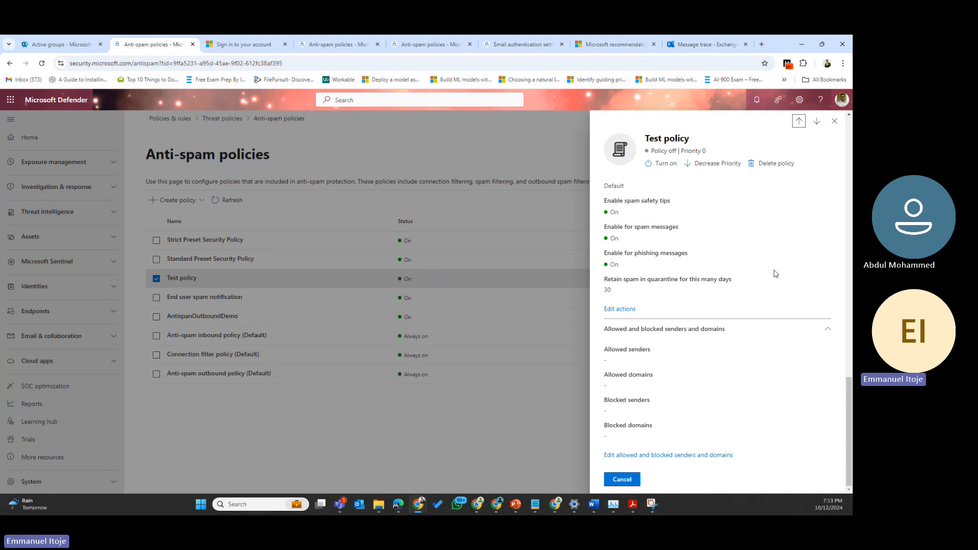
pyautogui.click(834, 121)
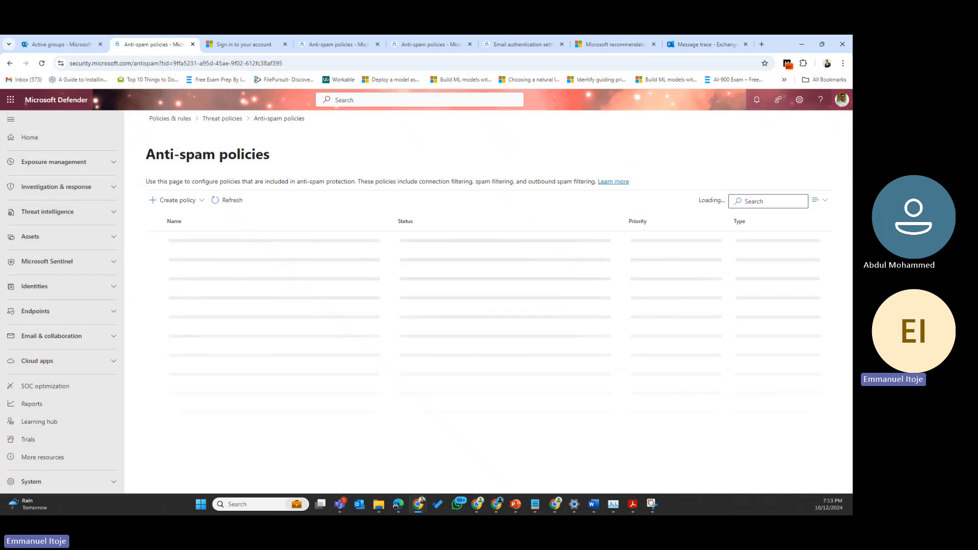
# Step: Go back through the Threat policies breadcrumb and open the Anti-malware policies list
pyautogui.click(227, 121)
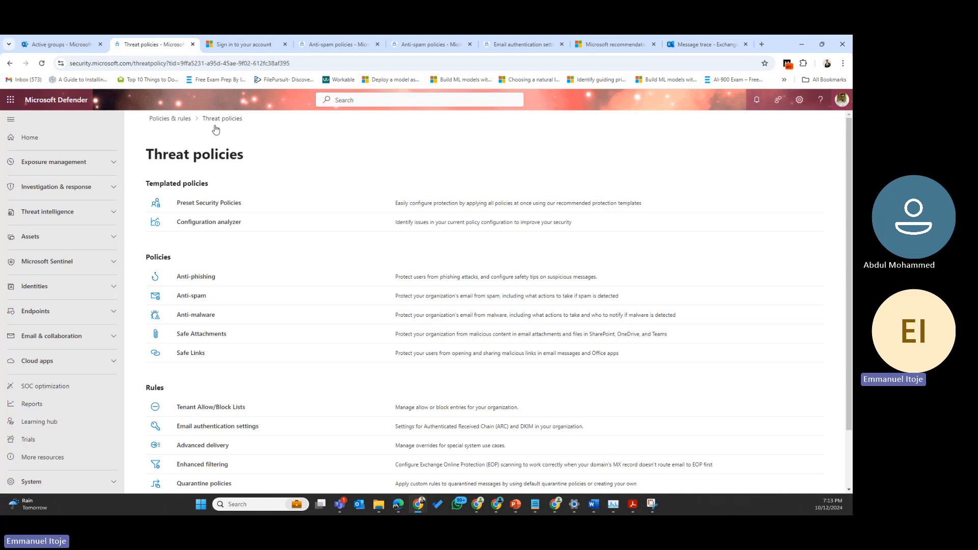
pyautogui.click(188, 315)
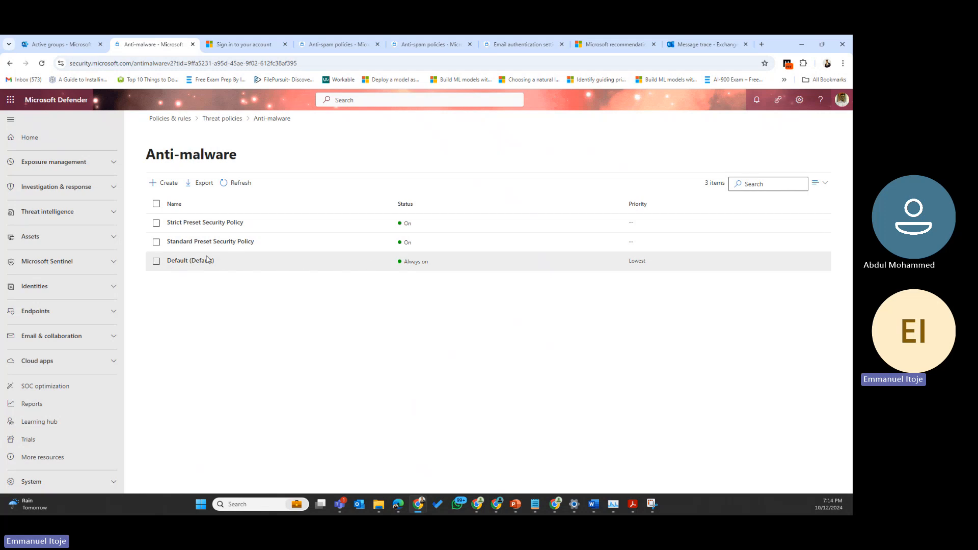
pyautogui.click(179, 262)
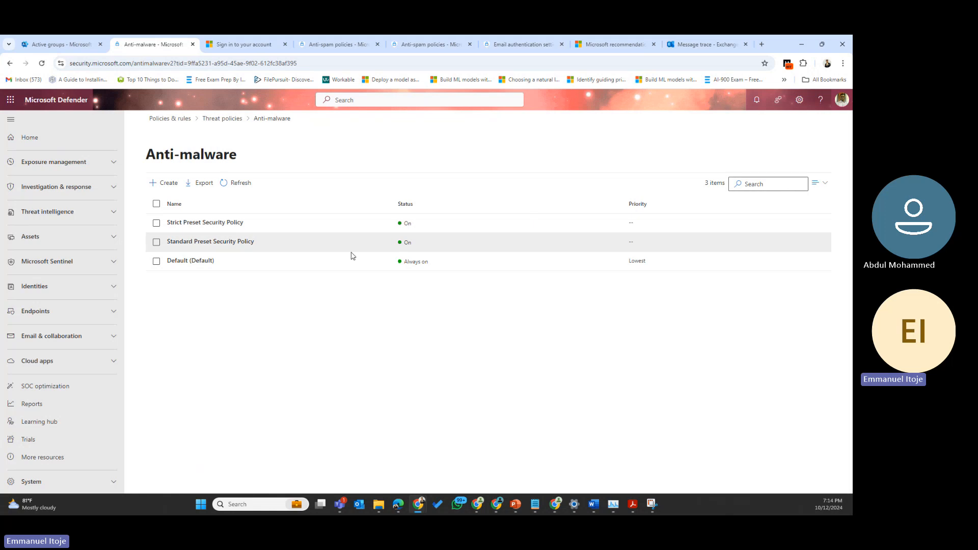
pyautogui.hotkey('alt', 'Tab')
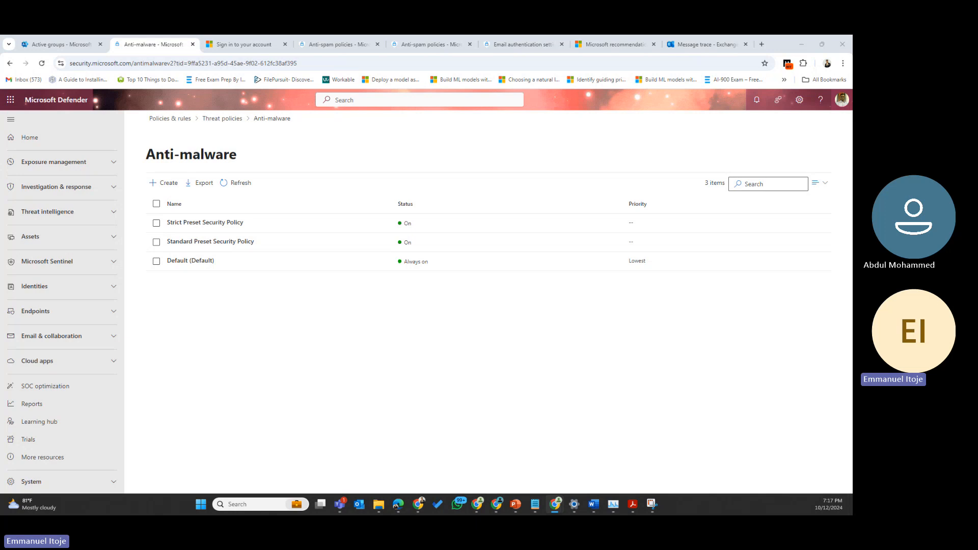
# Step: Create a new anti-malware policy named AntiMalwareDemo and paste that name into its description
pyautogui.click(166, 185)
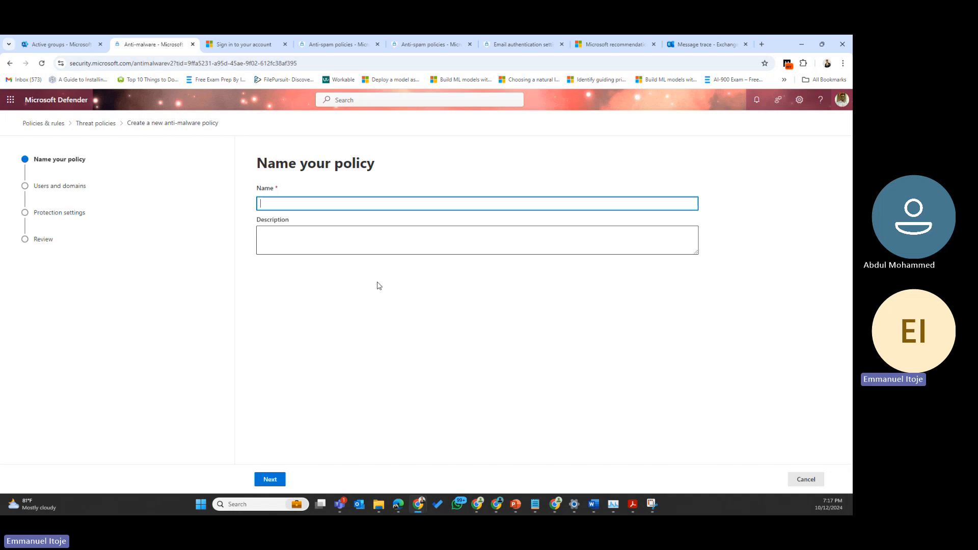
pyautogui.click(272, 206)
pyautogui.write('Ant')
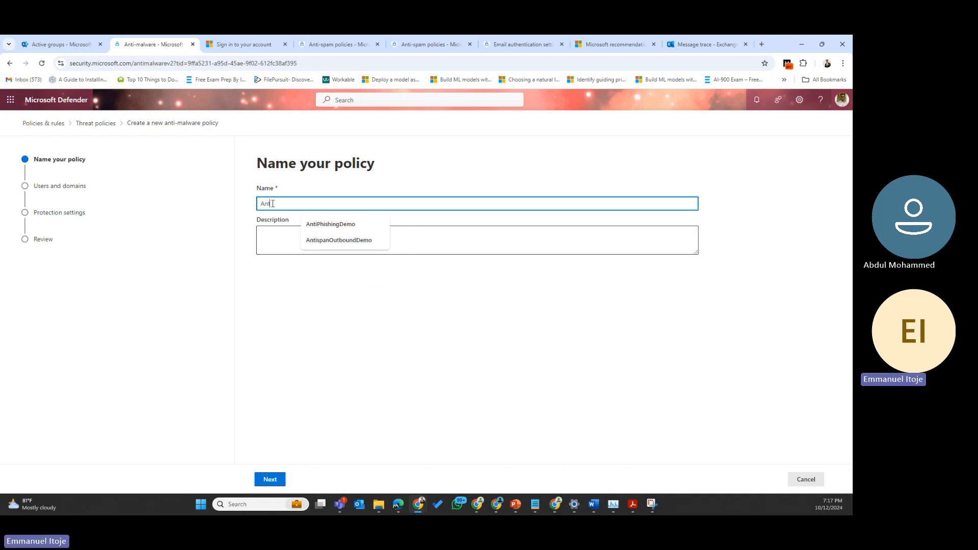
pyautogui.write('iMal')
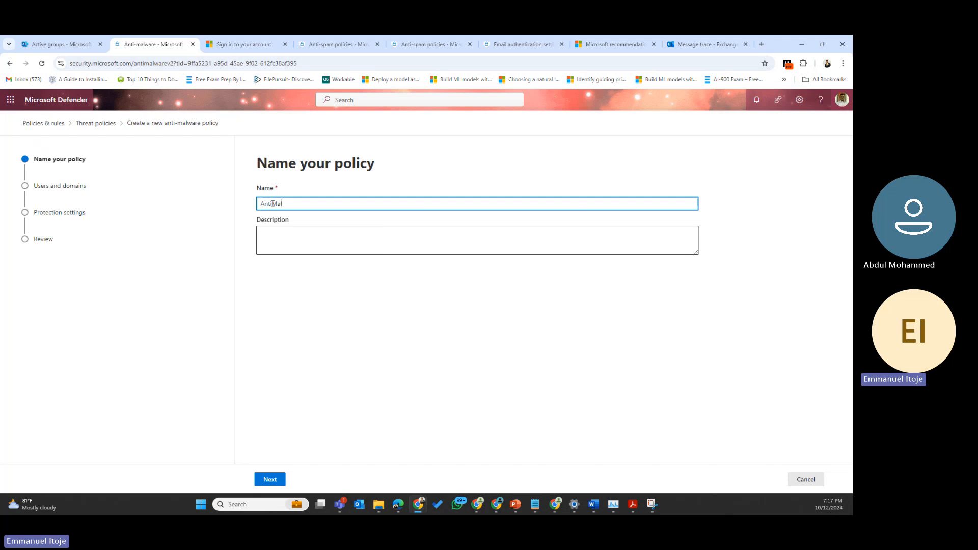
pyautogui.write('wareDe')
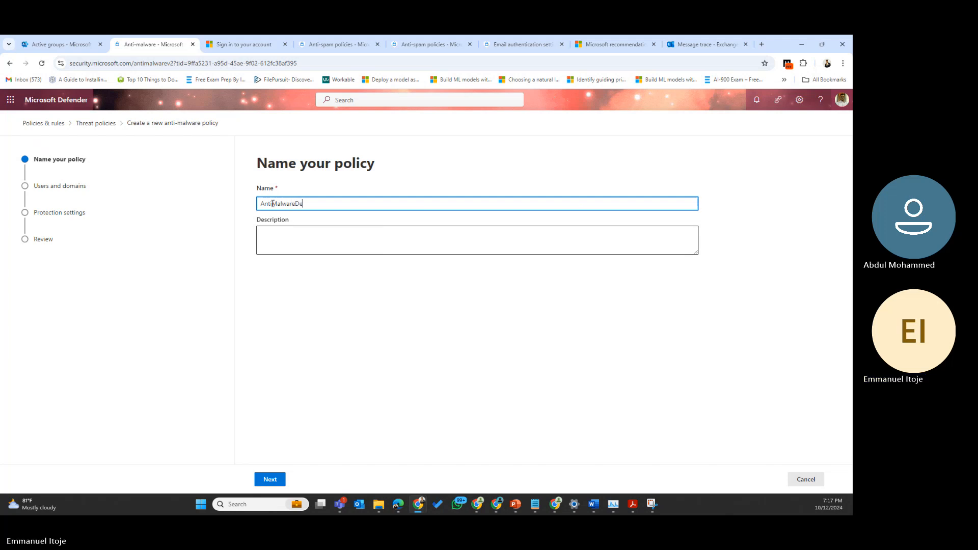
pyautogui.write('mo')
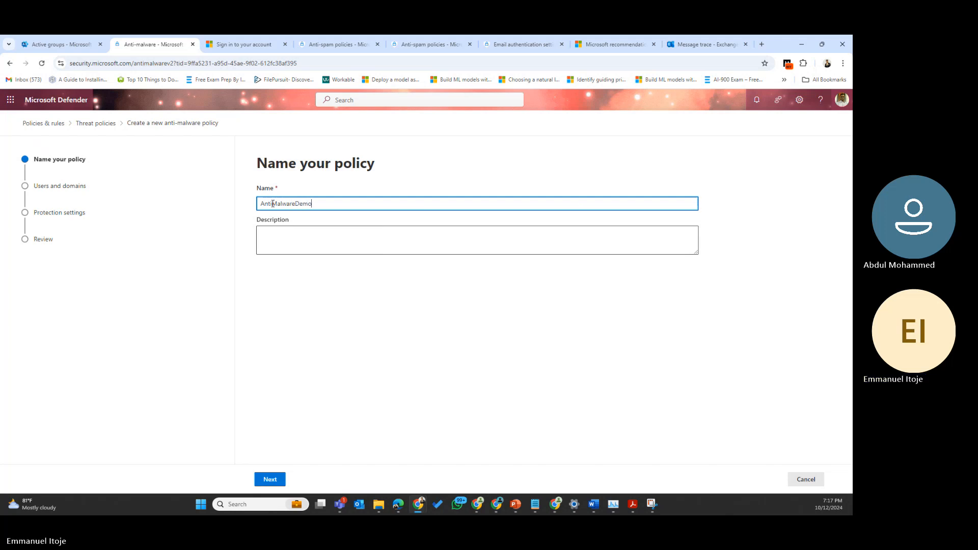
pyautogui.doubleClick(304, 211)
pyautogui.hotkey('ctrl', 'c')
pyautogui.click(286, 234)
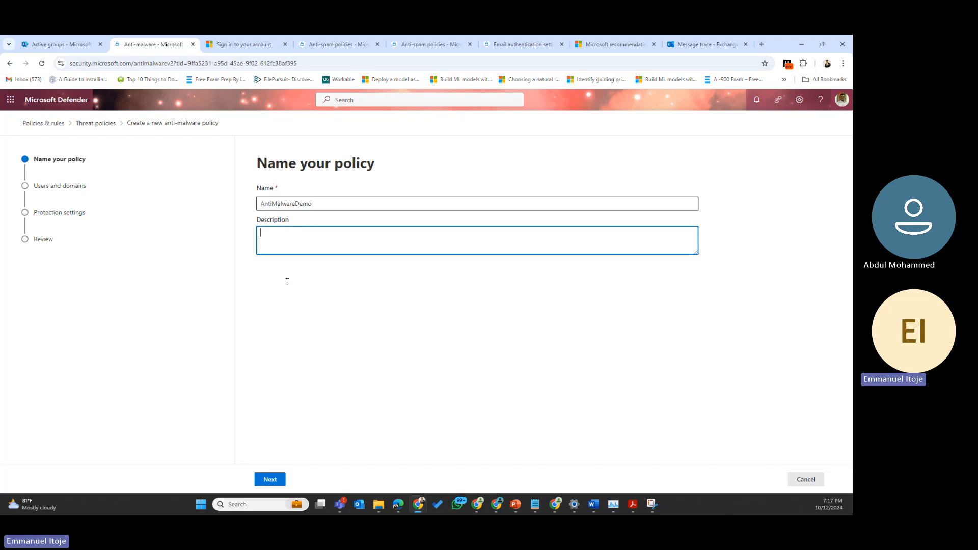
pyautogui.hotkey('ctrl', 'v')
pyautogui.click(270, 482)
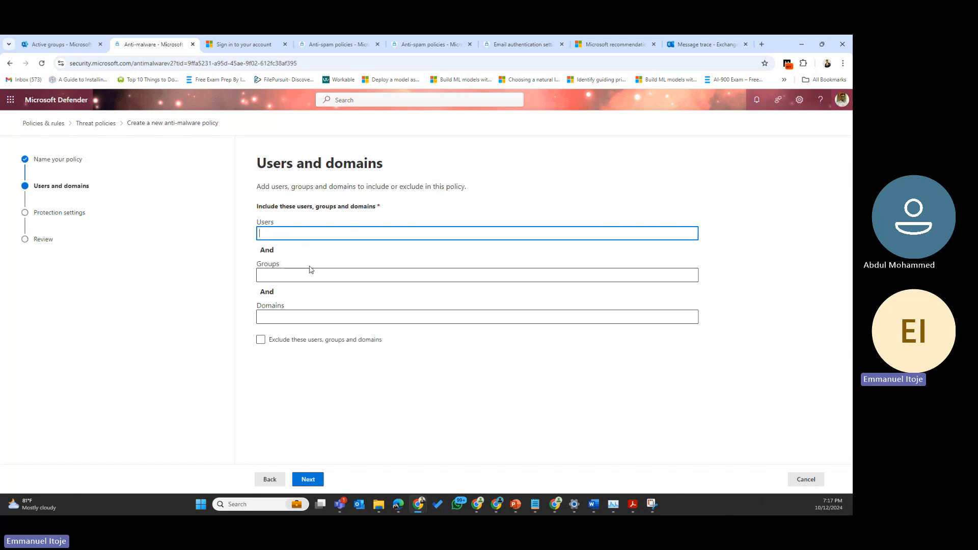
# Step: Scope the policy to one user found by name search, then continue to Protection settings
pyautogui.click(277, 336)
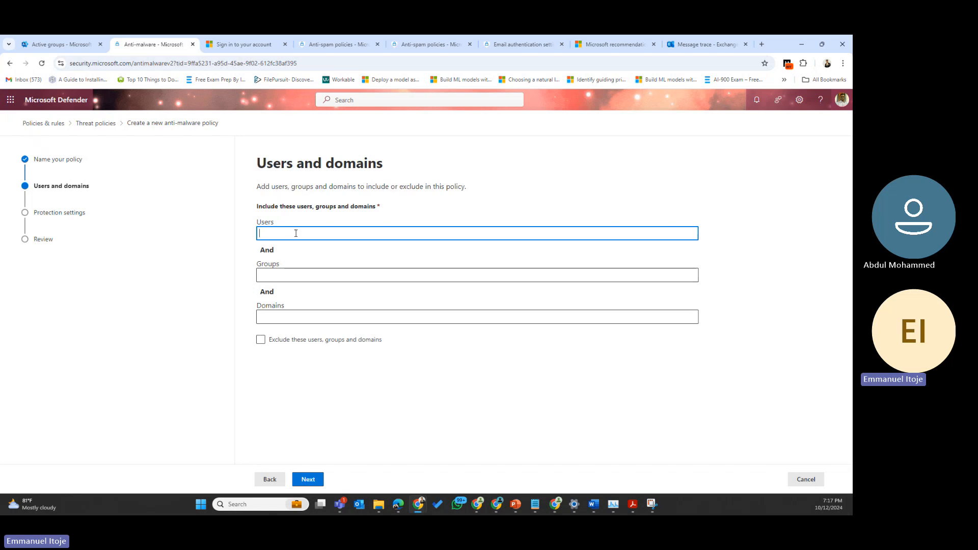
pyautogui.write('oghene')
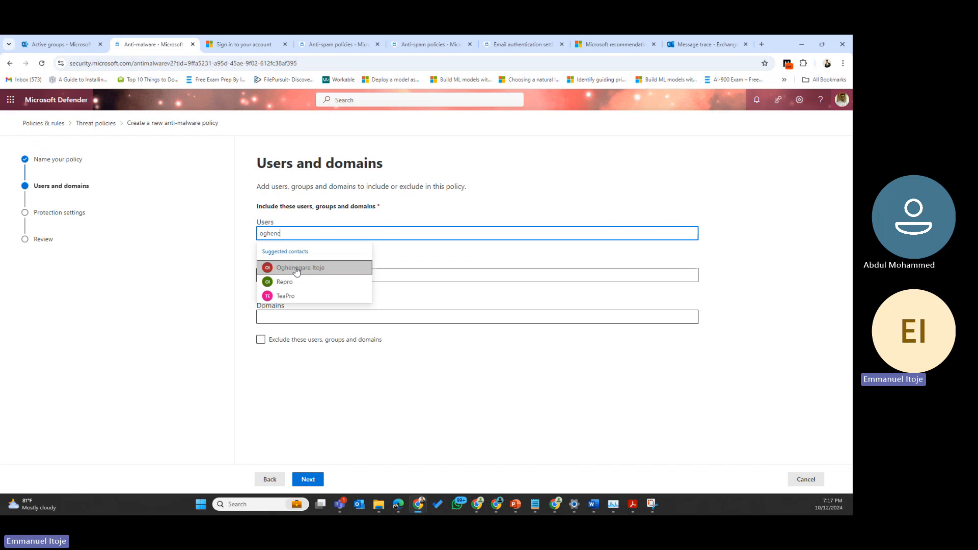
pyautogui.click(297, 269)
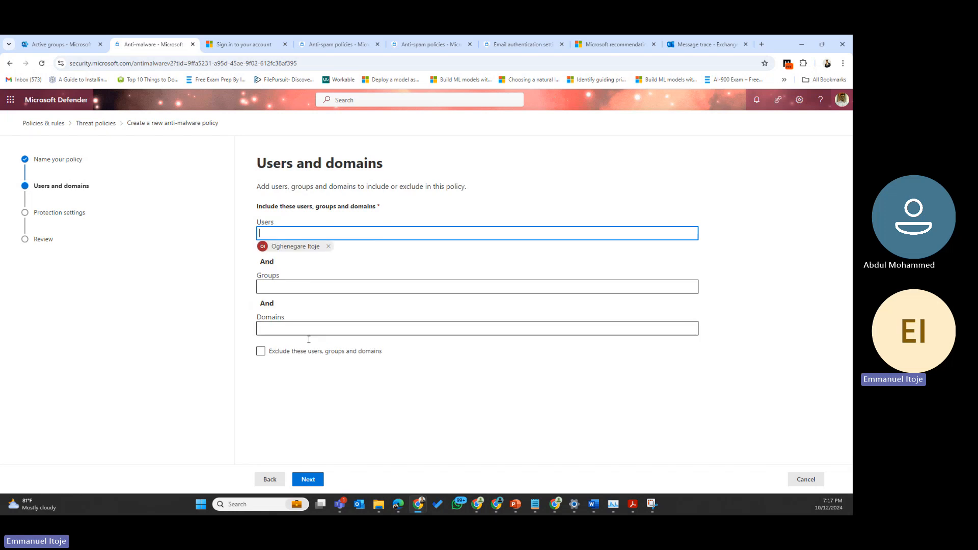
pyautogui.click(310, 480)
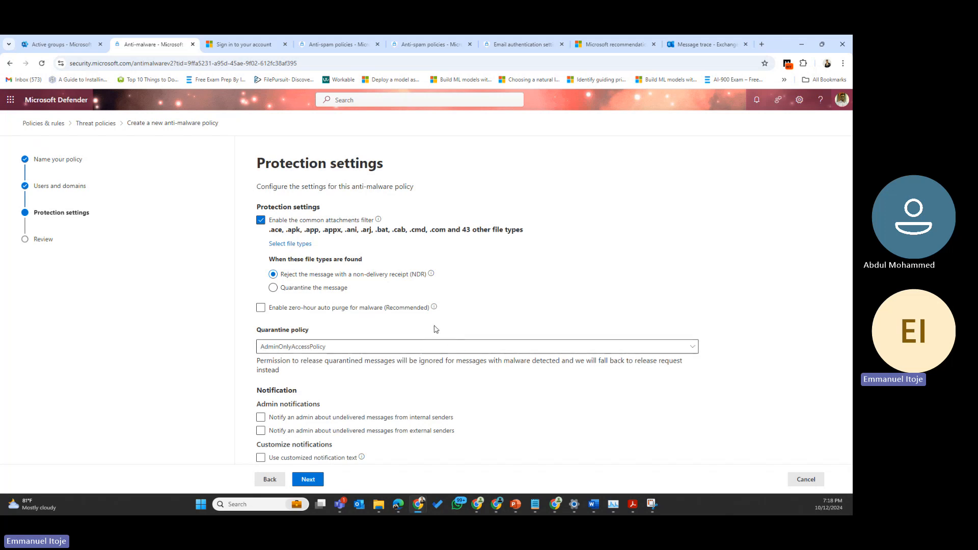
# Step: Review the list of filtered attachment file types and close the Select file types panel
pyautogui.click(299, 244)
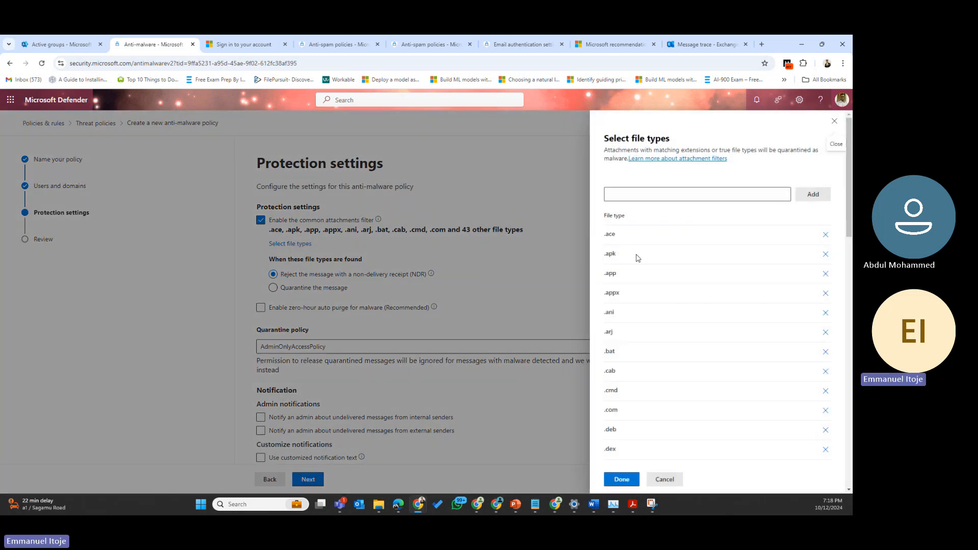
pyautogui.scroll(-10, 637, 258)
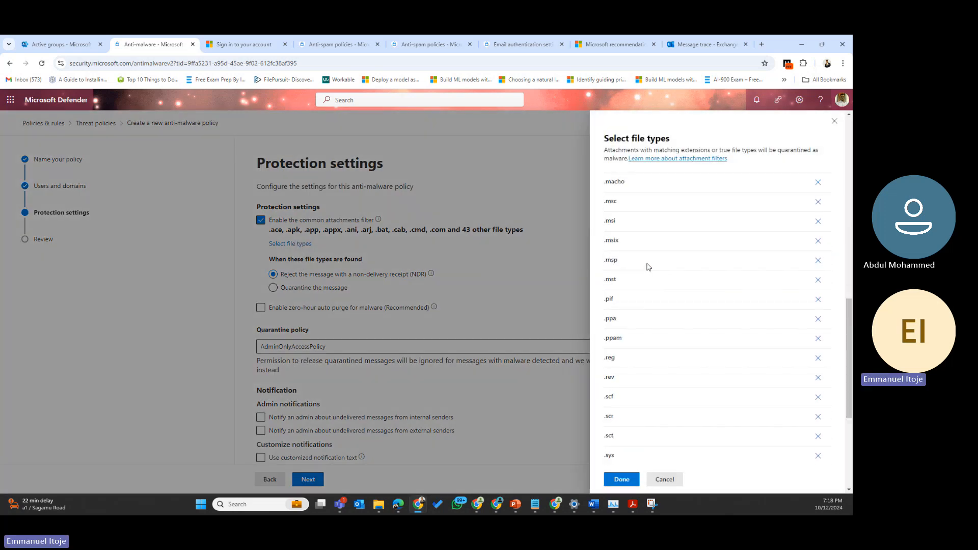
pyautogui.scroll(10, 645, 267)
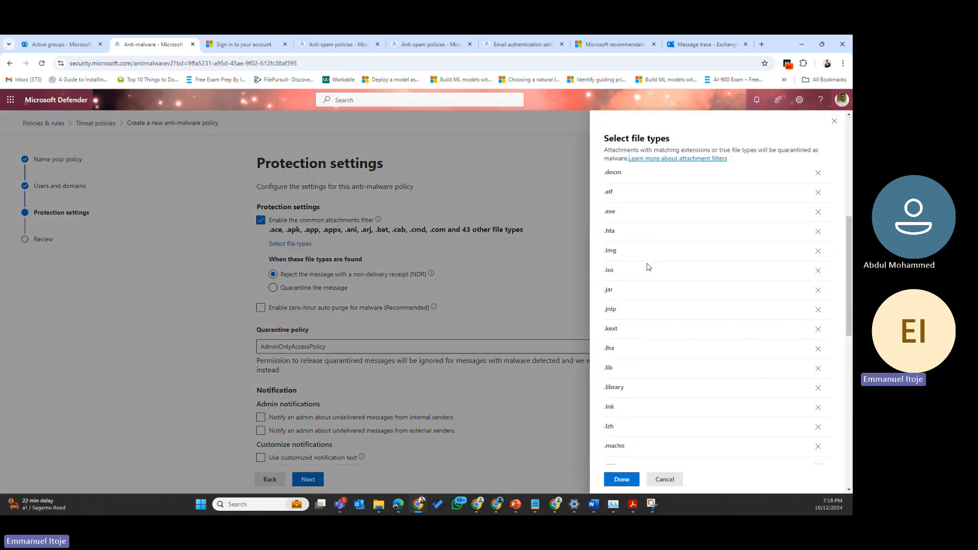
pyautogui.click(835, 122)
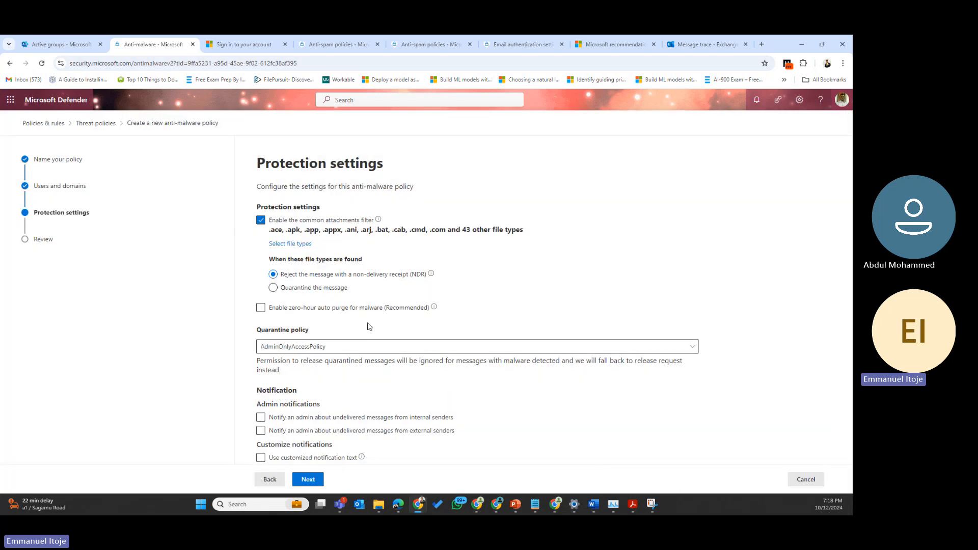
pyautogui.moveTo(405, 278)
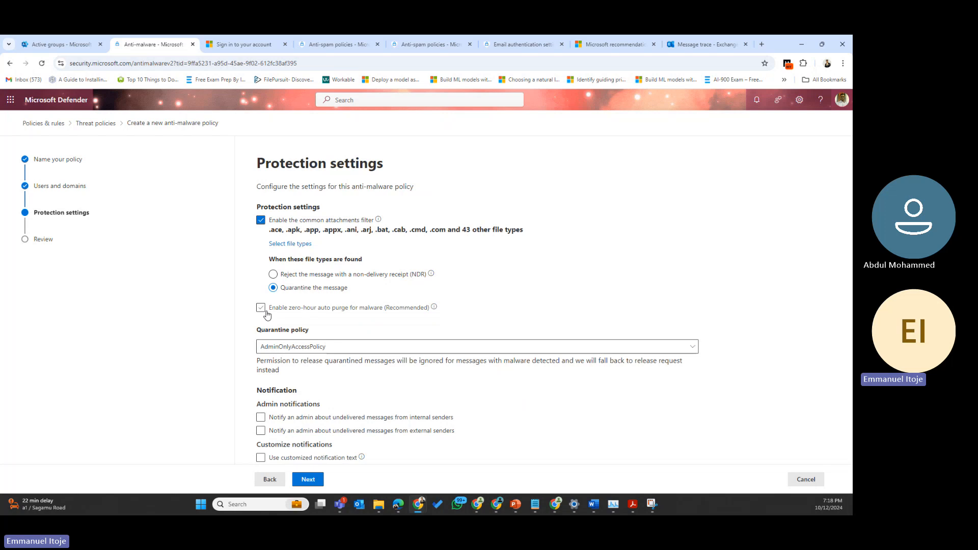
# Step: Enable zero-hour auto purge for malware and choose DefaultFullAccessWithNotificationPolicy as the quarantine policy
pyautogui.click(262, 309)
pyautogui.click(316, 349)
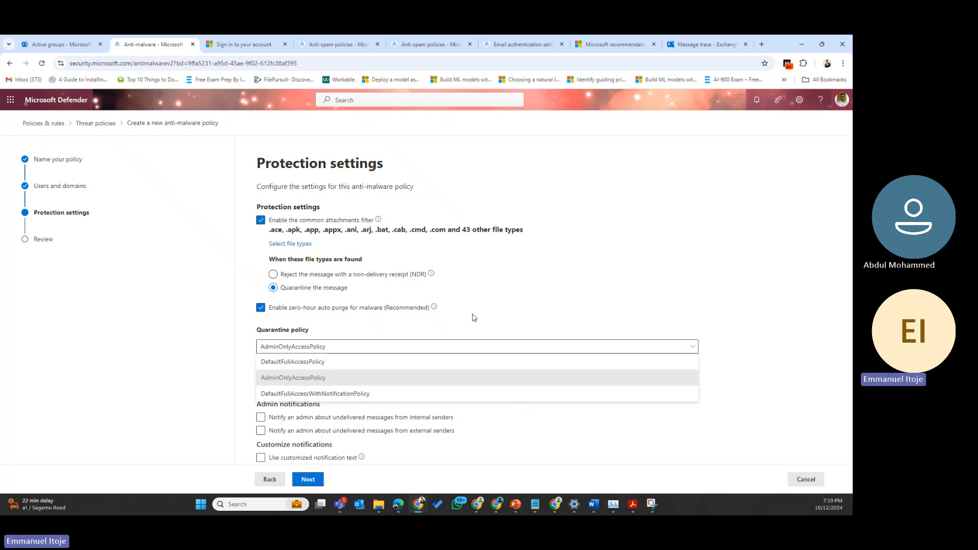
pyautogui.click(324, 361)
pyautogui.click(319, 347)
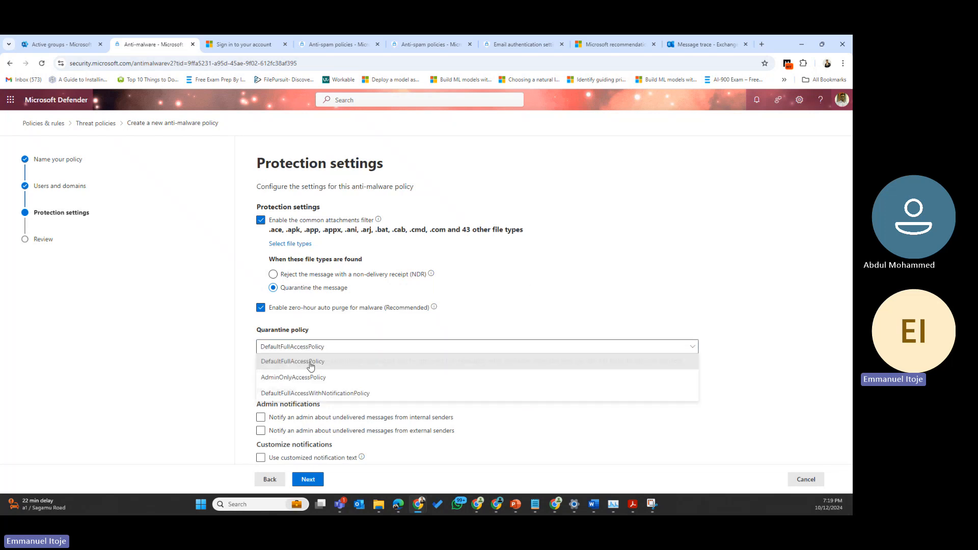
pyautogui.click(315, 393)
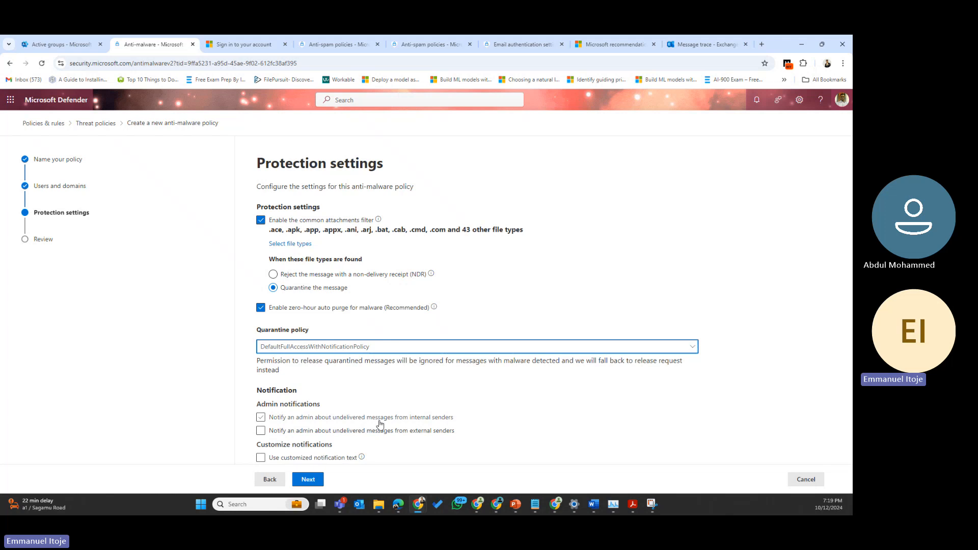
# Step: Turn on admin notification for undelivered internal-sender messages and enter the admin's e-mail address
pyautogui.click(261, 418)
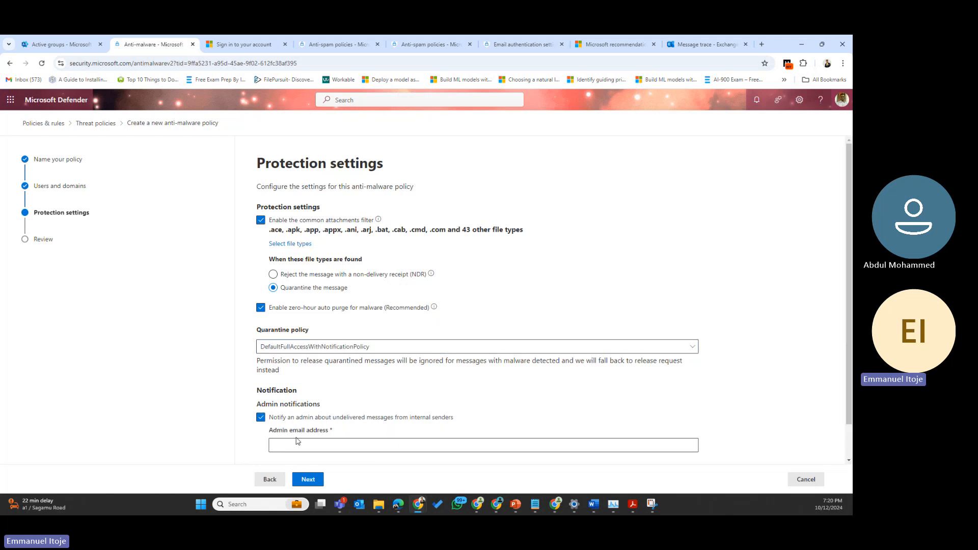
pyautogui.click(303, 444)
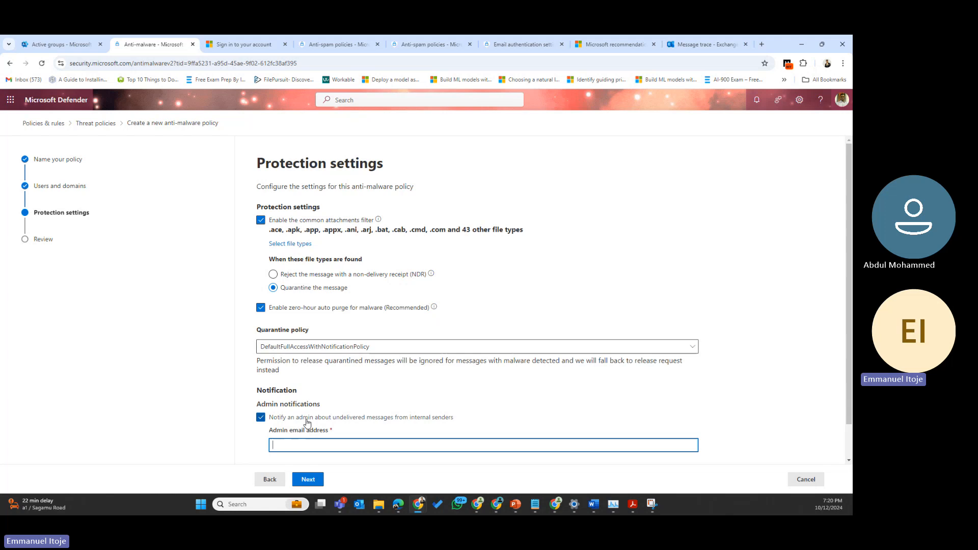
pyautogui.write('admin')
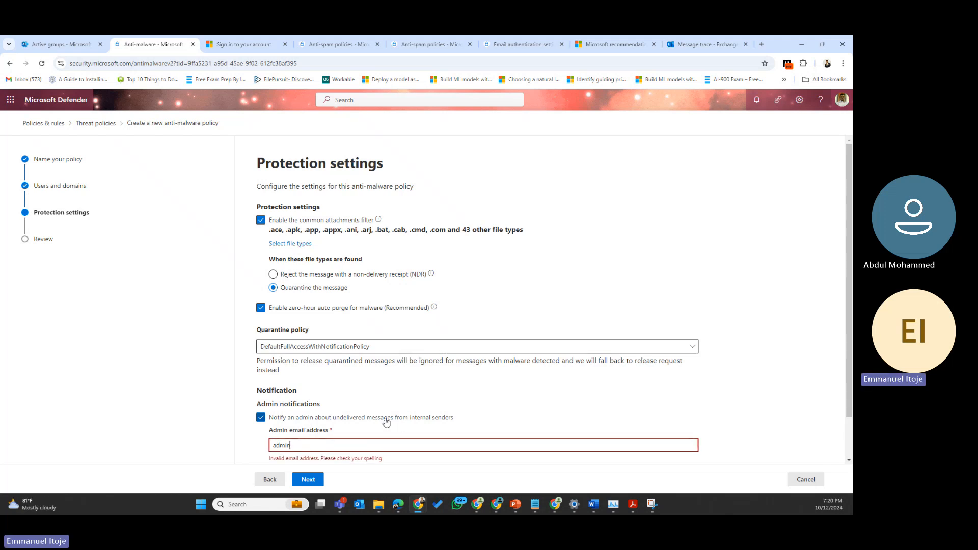
pyautogui.scroll(-1, 387, 421)
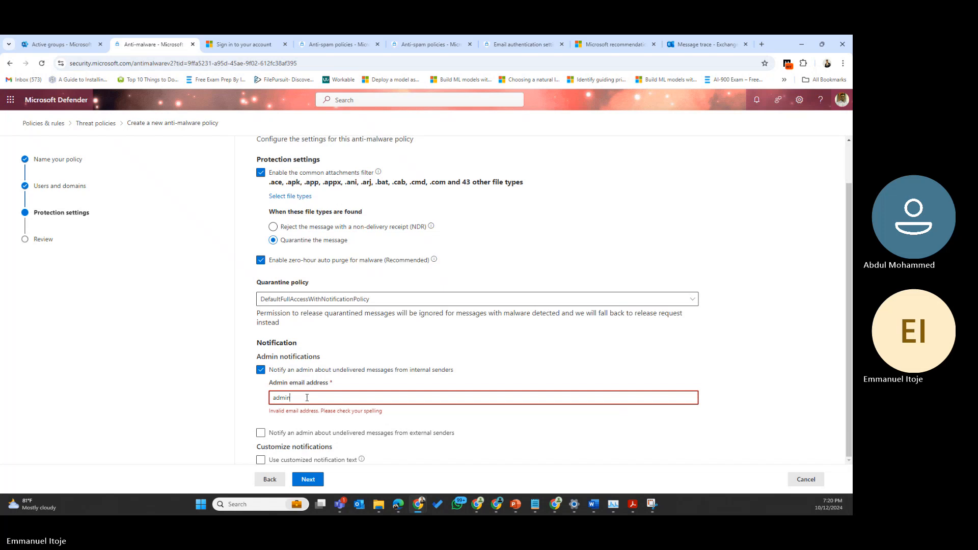
pyautogui.press('BackSpace')
pyautogui.press('BackSpace')
pyautogui.press('BackSpace')
pyautogui.press('BackSpace')
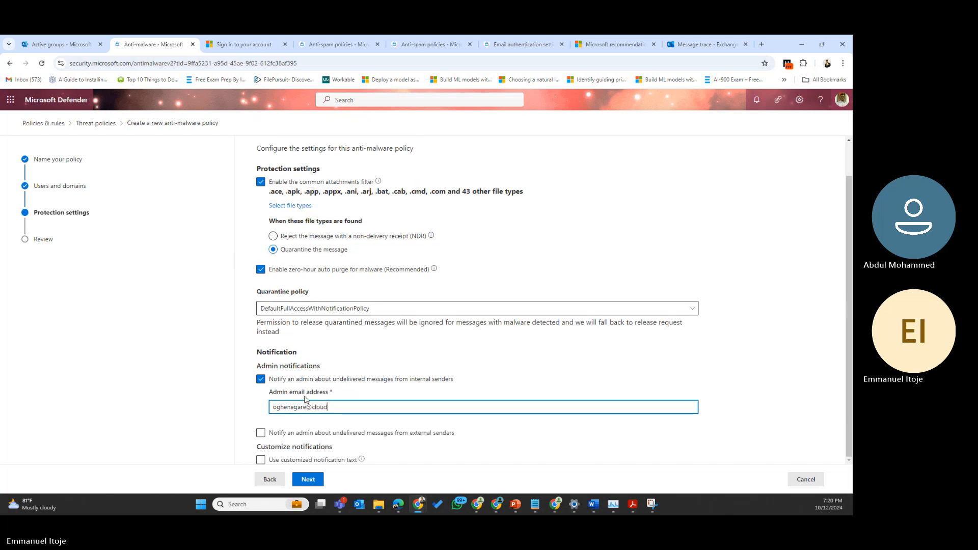
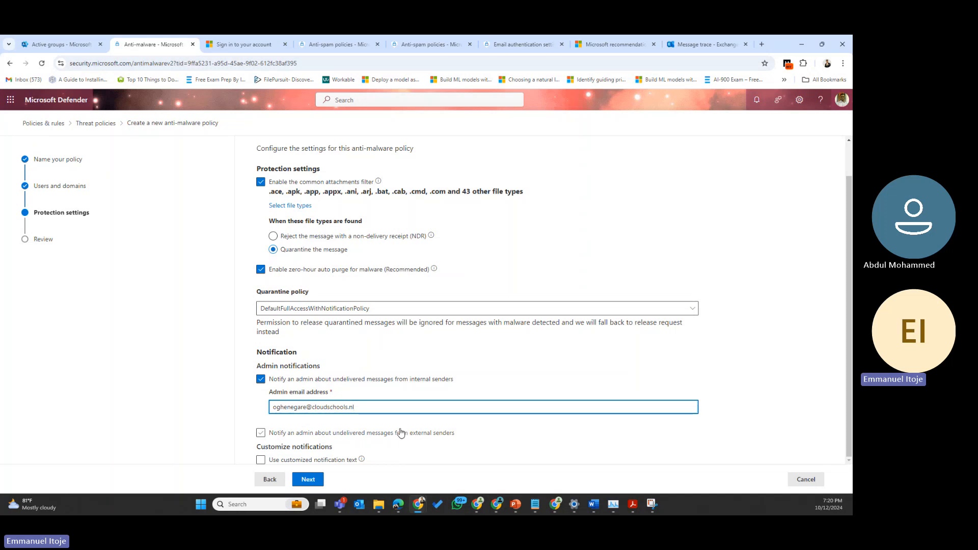
# Step: Leave 'Use customized notification text' unchecked after trying it on and off
pyautogui.click(261, 460)
pyautogui.scroll(-5, 343, 415)
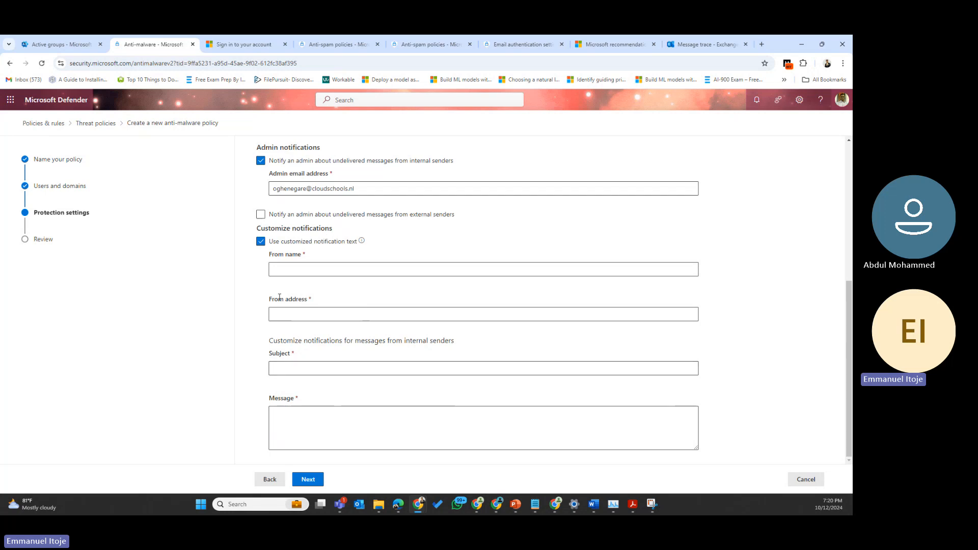
pyautogui.click(259, 244)
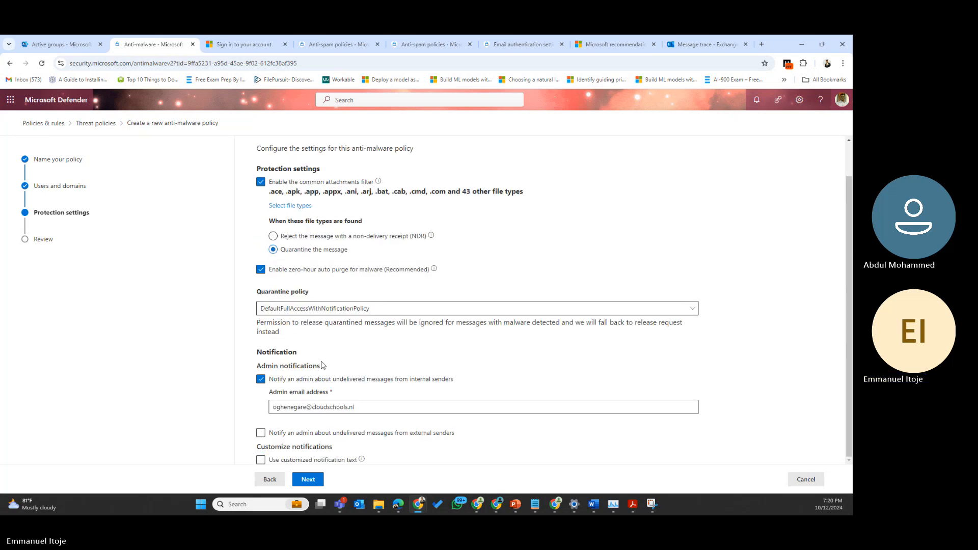
pyautogui.click(260, 459)
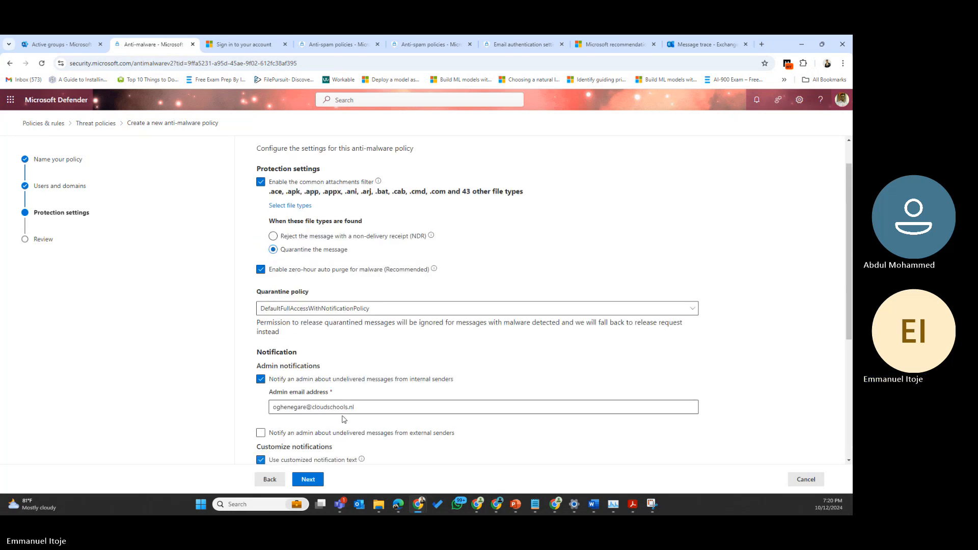
pyautogui.scroll(-4, 346, 409)
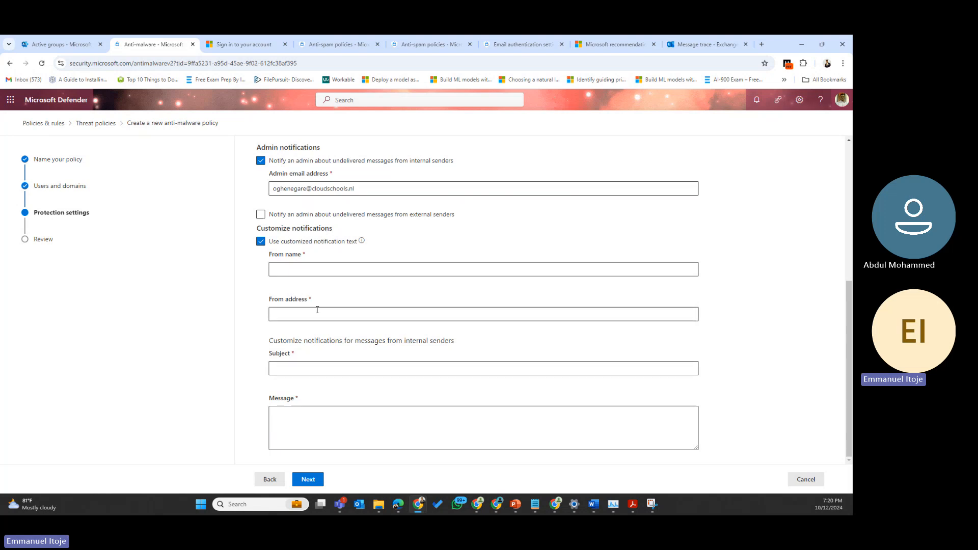
pyautogui.click(260, 243)
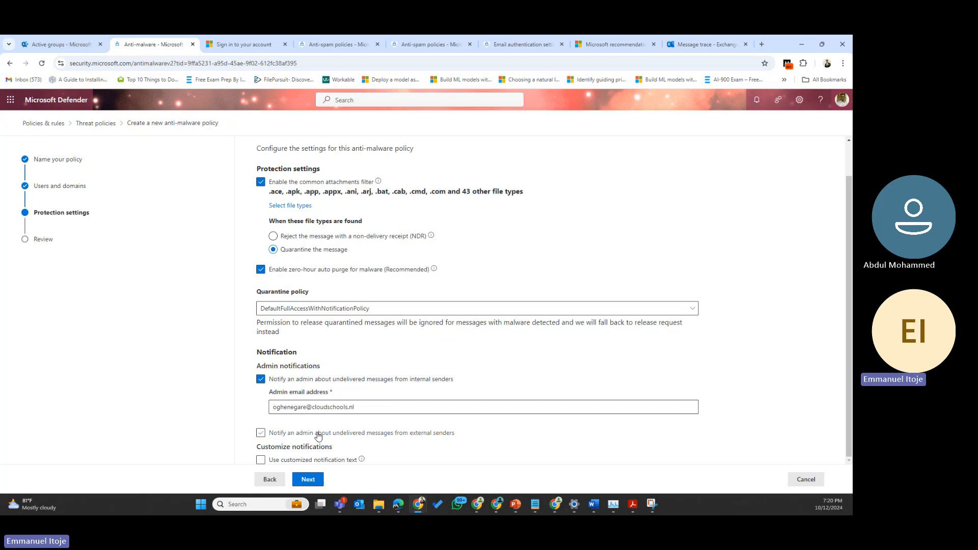
# Step: Review the AntiMalwareDemo settings, submit the policy, and finish on the confirmation page
pyautogui.click(309, 479)
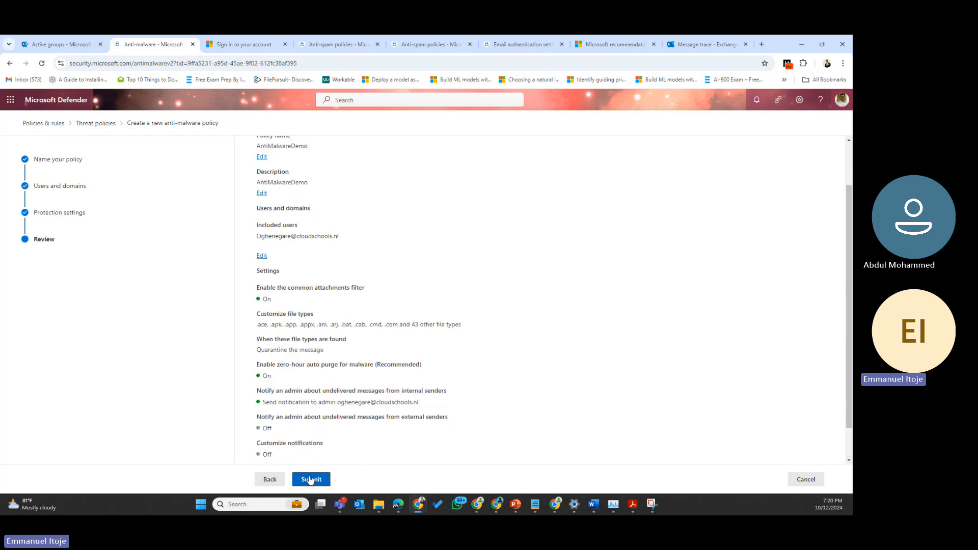
pyautogui.scroll(-1, 308, 326)
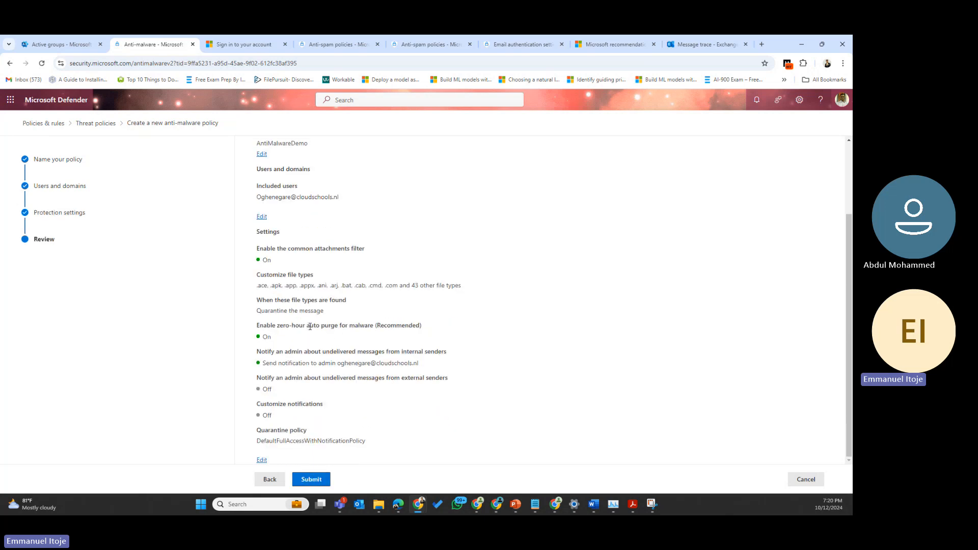
pyautogui.click(313, 482)
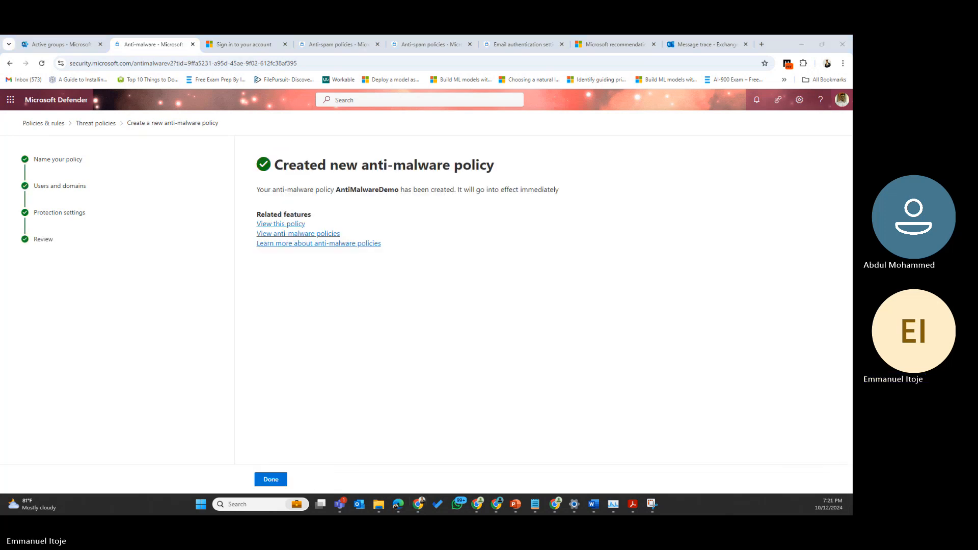
pyautogui.click(276, 482)
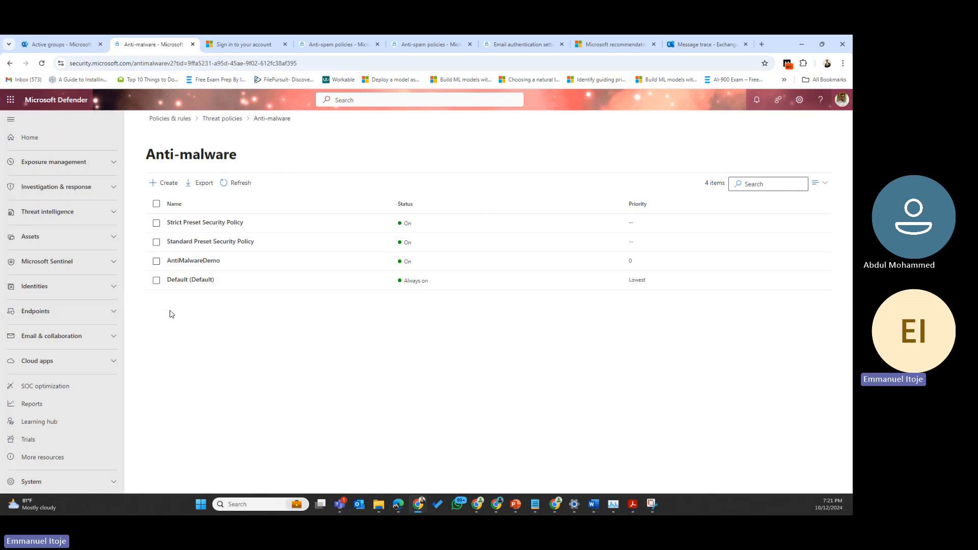
# Step: Return to the Threat policies overview, scroll through its sections, then switch to the meeting window
pyautogui.click(226, 119)
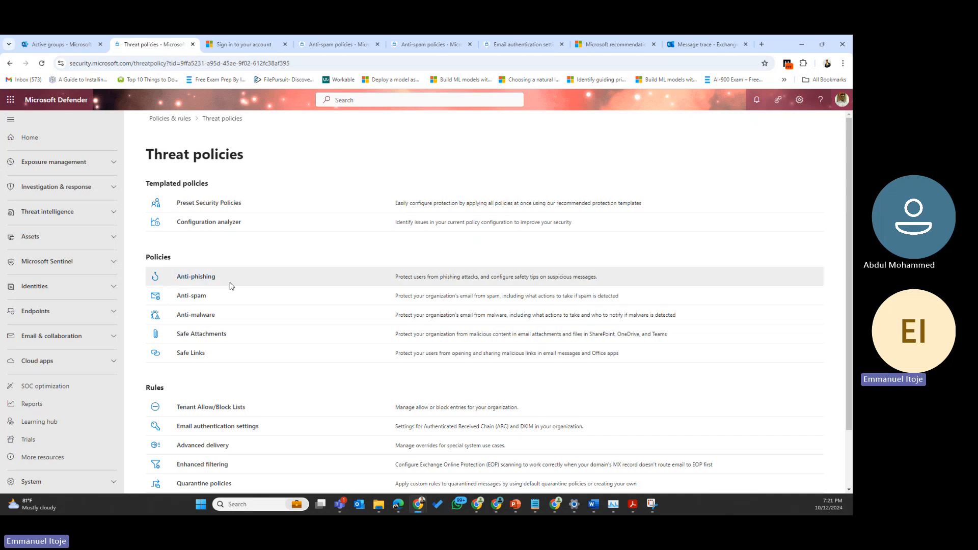
pyautogui.scroll(-2, 231, 286)
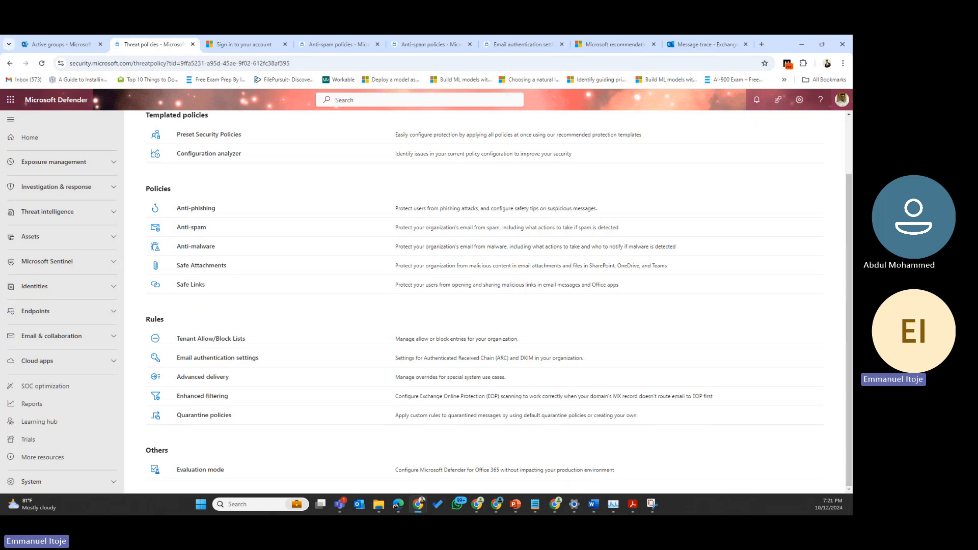
pyautogui.hotkey('alt', 'Tab')
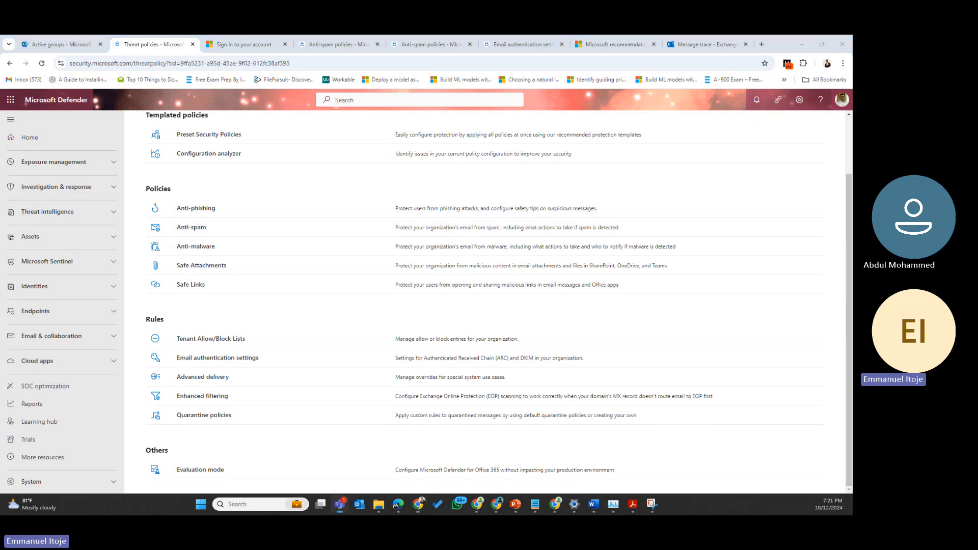